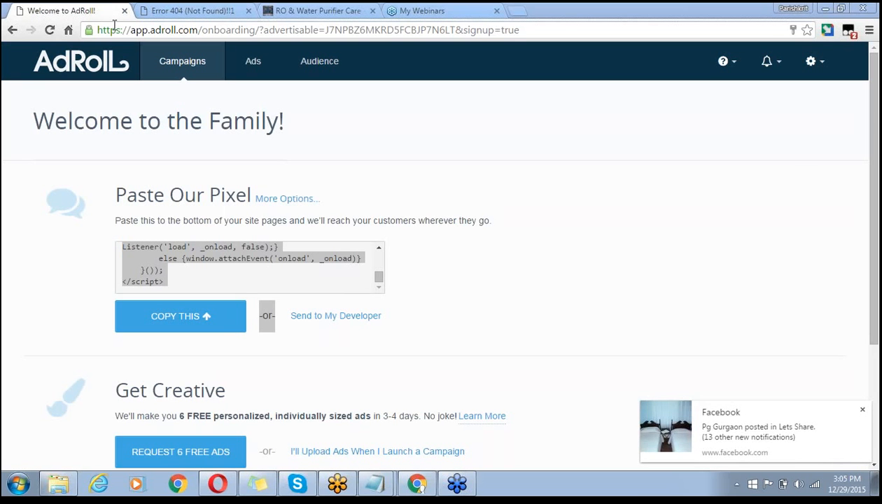
# - Select the whole AdRoll pixel code, from the opening <script tag through the closing </script>
pyautogui.click(178, 273)
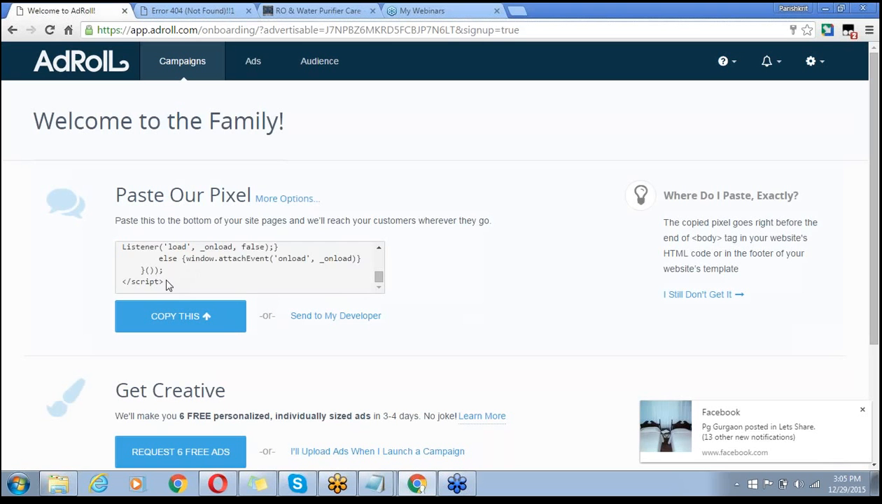
pyautogui.moveTo(166, 284); pyautogui.dragTo(135, 257)
pyautogui.hotkey('shift', 'Right')
pyautogui.hotkey('shift', 'Right')
pyautogui.hotkey('shift', 'Right')
pyautogui.hotkey('shift', 'Right')
pyautogui.hotkey('shift', 'Right')
pyautogui.hotkey('shift', 'Right')
pyautogui.hotkey('shift', 'Right')
pyautogui.hotkey('shift', 'Right')
pyautogui.hotkey('shift', 'Right')
pyautogui.hotkey('shift', 'Right')
pyautogui.hotkey('shift', 'Right')
pyautogui.hotkey('shift', 'Right')
pyautogui.hotkey('shift', 'Right')
pyautogui.hotkey('shift', 'Right')
pyautogui.hotkey('shift', 'Right')
pyautogui.hotkey('shift', 'Right')
pyautogui.hotkey('shift', 'Right')
pyautogui.hotkey('shift', 'Right')
pyautogui.hotkey('shift', 'Right')
pyautogui.hotkey('shift', 'Right')
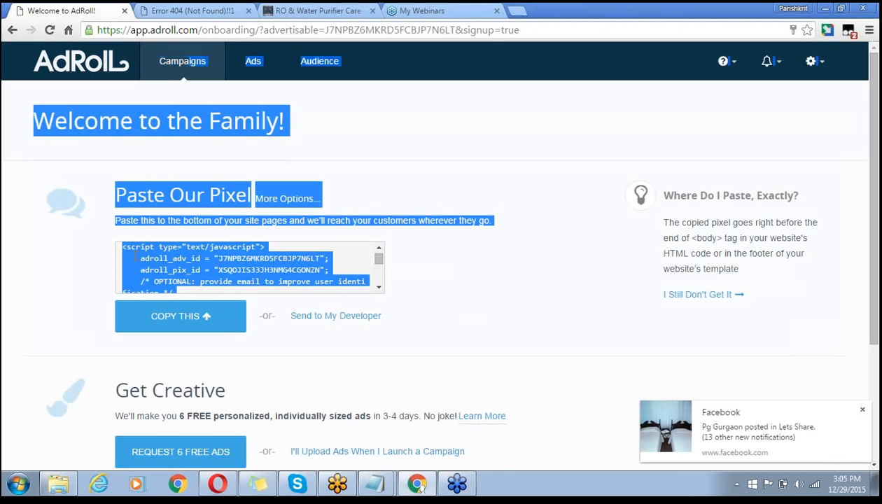
pyautogui.hotkey('shift', 'Right')
pyautogui.hotkey('shift', 'Right')
pyautogui.hotkey('shift', 'Right')
pyautogui.hotkey('shift', 'Right')
pyautogui.hotkey('shift', 'Right')
pyautogui.hotkey('shift', 'Right')
pyautogui.hotkey('shift', 'Right')
pyautogui.hotkey('shift', 'Right')
pyautogui.hotkey('shift', 'Right')
pyautogui.hotkey('shift', 'Right')
pyautogui.hotkey('shift', 'Right')
pyautogui.hotkey('shift', 'Right')
pyautogui.hotkey('shift', 'Right')
pyautogui.hotkey('shift', 'Right')
pyautogui.hotkey('shift', 'Right')
pyautogui.hotkey('shift', 'Right')
pyautogui.hotkey('shift', 'Right')
pyautogui.hotkey('shift', 'Right')
pyautogui.hotkey('shift', 'Right')
pyautogui.hotkey('shift', 'Right')
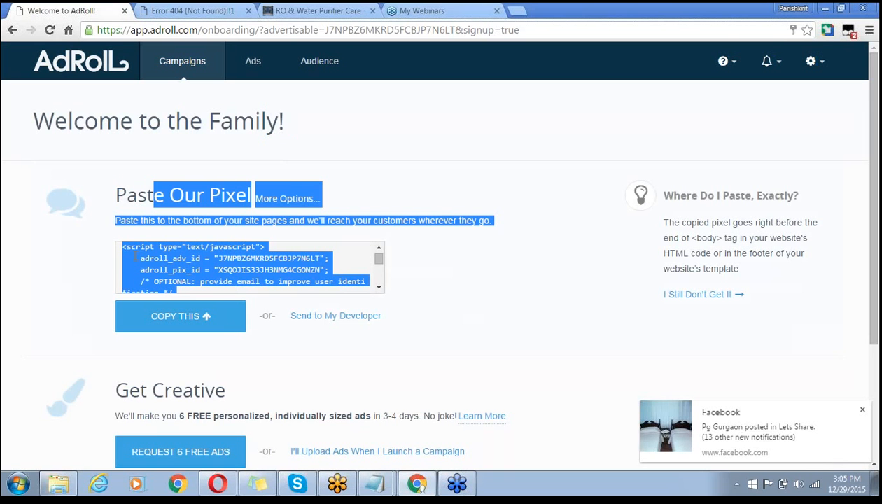
pyautogui.hotkey('shift', 'Right')
pyautogui.hotkey('shift', 'Right')
pyautogui.hotkey('shift', 'Right')
pyautogui.hotkey('shift', 'Right')
pyautogui.hotkey('shift', 'Right')
pyautogui.hotkey('shift', 'Right')
pyautogui.hotkey('shift', 'Right')
pyautogui.hotkey('shift', 'Right')
pyautogui.hotkey('shift', 'Right')
pyautogui.hotkey('shift', 'Right')
pyautogui.hotkey('shift', 'Right')
pyautogui.hotkey('shift', 'Right')
pyautogui.hotkey('shift', 'Right')
pyautogui.hotkey('shift', 'Right')
pyautogui.hotkey('shift', 'Right')
pyautogui.hotkey('shift', 'Right')
pyautogui.hotkey('shift', 'Right')
pyautogui.hotkey('shift', 'Right')
pyautogui.hotkey('shift', 'Right')
pyautogui.hotkey('shift', 'Right')
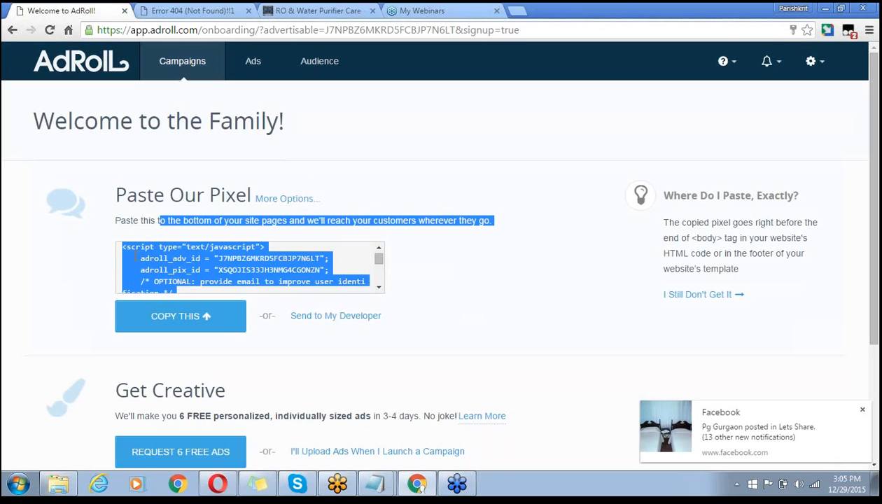
pyautogui.hotkey('shift', 'Right')
pyautogui.hotkey('shift', 'Right')
pyautogui.hotkey('shift', 'Right')
pyautogui.hotkey('shift', 'Right')
pyautogui.hotkey('shift', 'Right')
pyautogui.hotkey('shift', 'Right')
pyautogui.hotkey('shift', 'Right')
pyautogui.hotkey('shift', 'Right')
pyautogui.hotkey('shift', 'Right')
pyautogui.hotkey('shift', 'Right')
pyautogui.hotkey('shift', 'Right')
pyautogui.hotkey('shift', 'Right')
pyautogui.hotkey('shift', 'Right')
pyautogui.hotkey('shift', 'Right')
pyautogui.hotkey('shift', 'Right')
pyautogui.hotkey('shift', 'Right')
pyautogui.hotkey('shift', 'Right')
pyautogui.hotkey('shift', 'Right')
pyautogui.hotkey('shift', 'Right')
pyautogui.hotkey('shift', 'Right')
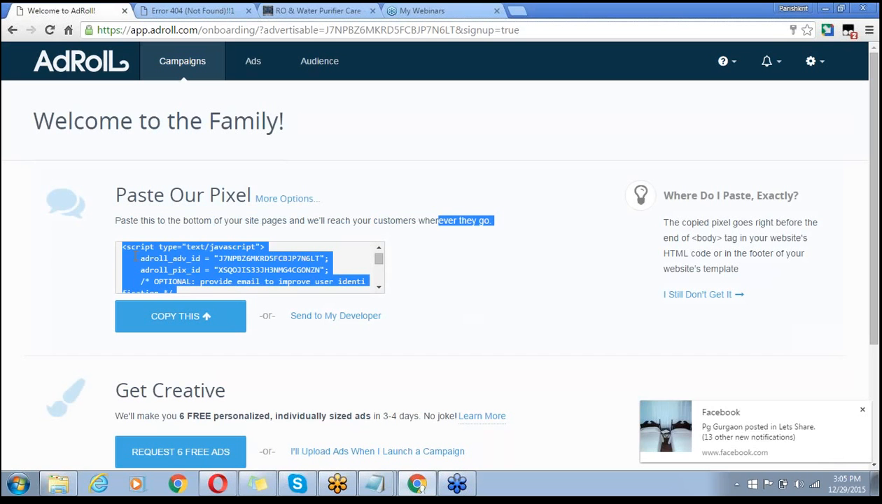
pyautogui.hotkey('shift', 'Left')
pyautogui.hotkey('shift', 'Left')
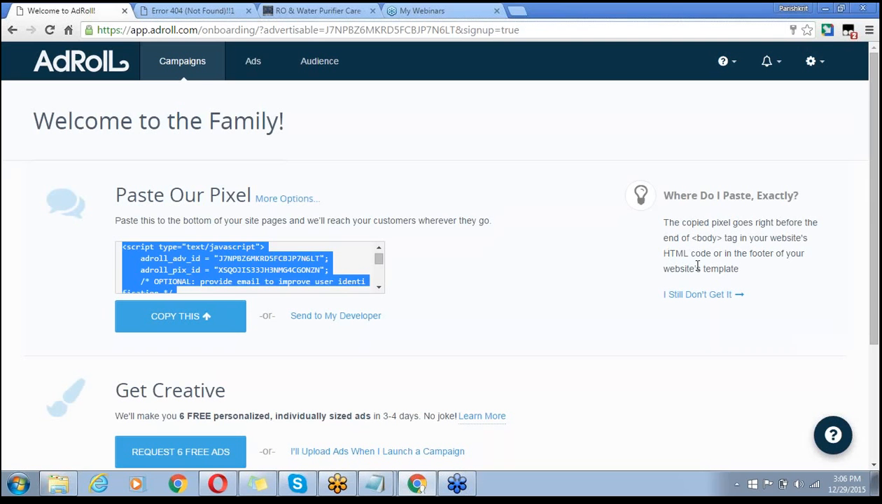
pyautogui.click(749, 256)
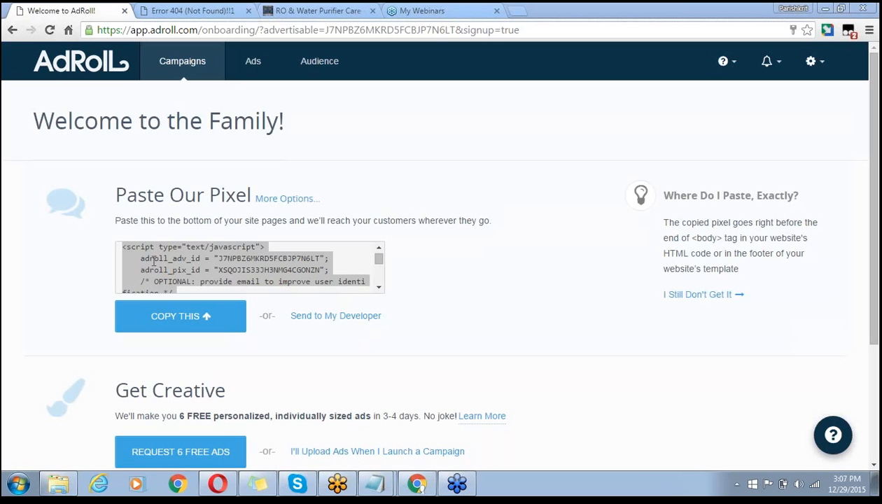
pyautogui.click(186, 11)
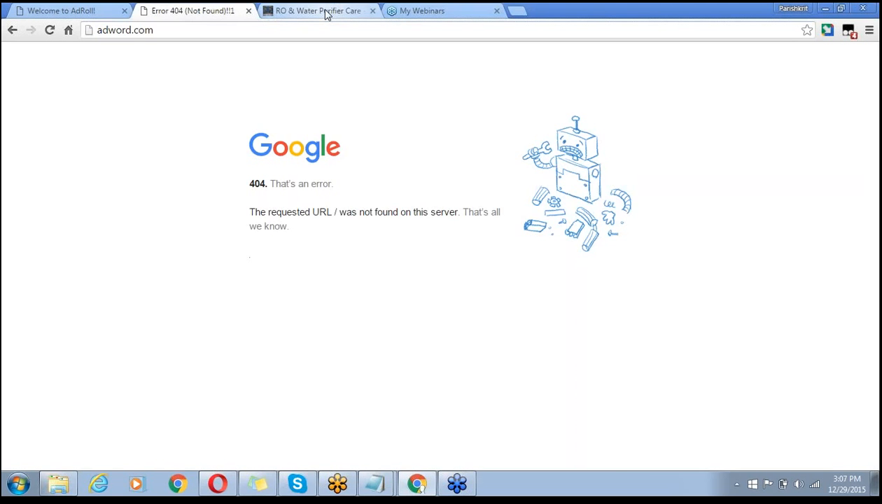
pyautogui.click(336, 11)
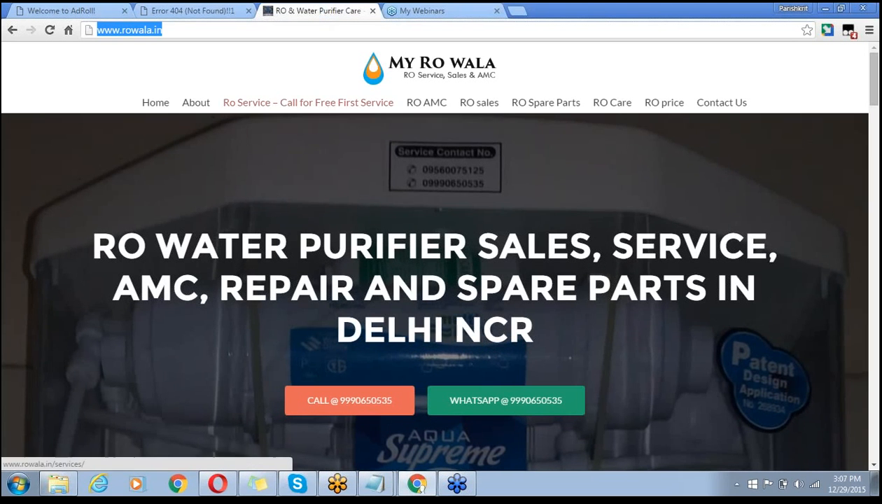
pyautogui.click(649, 122)
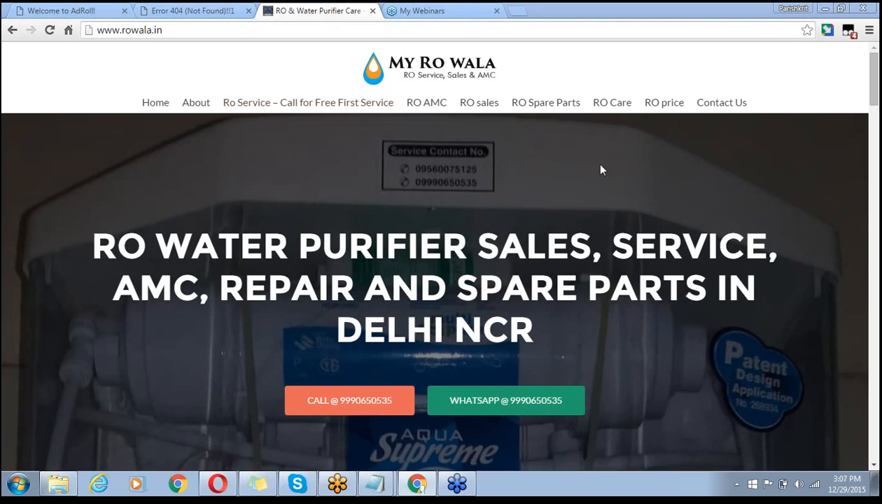
pyautogui.click(695, 34)
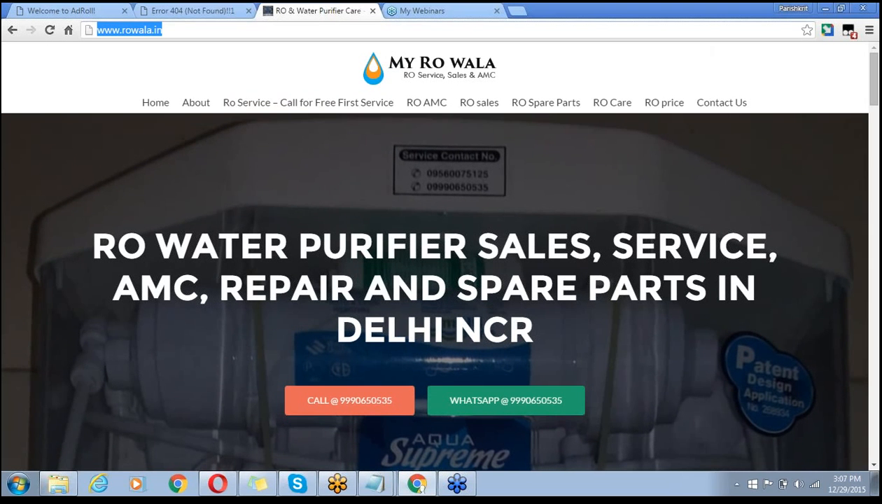
pyautogui.click(265, 29)
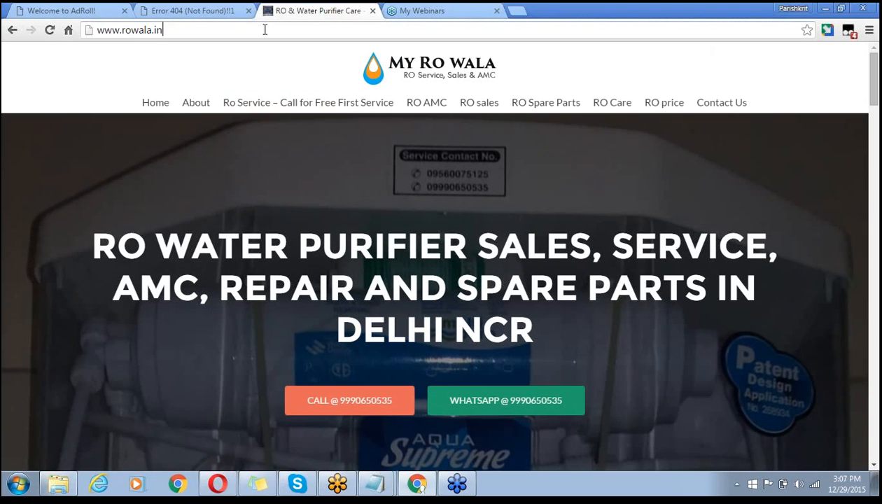
pyautogui.write('/')
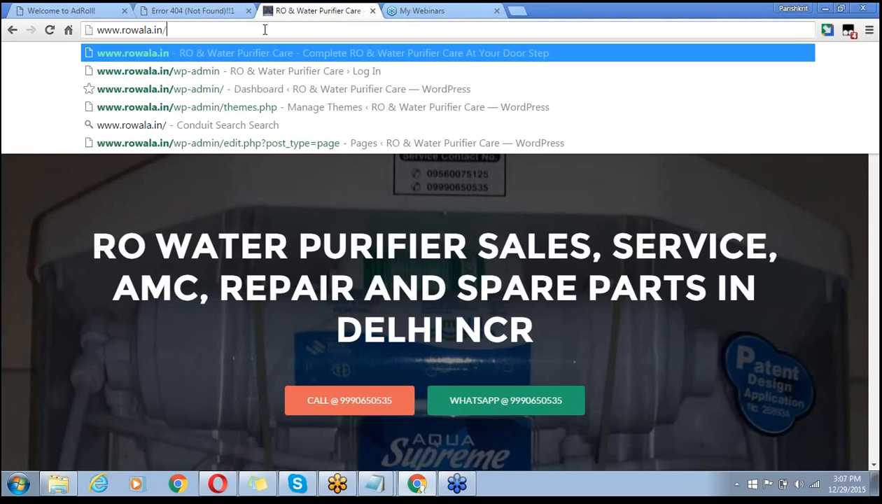
pyautogui.write('wp')
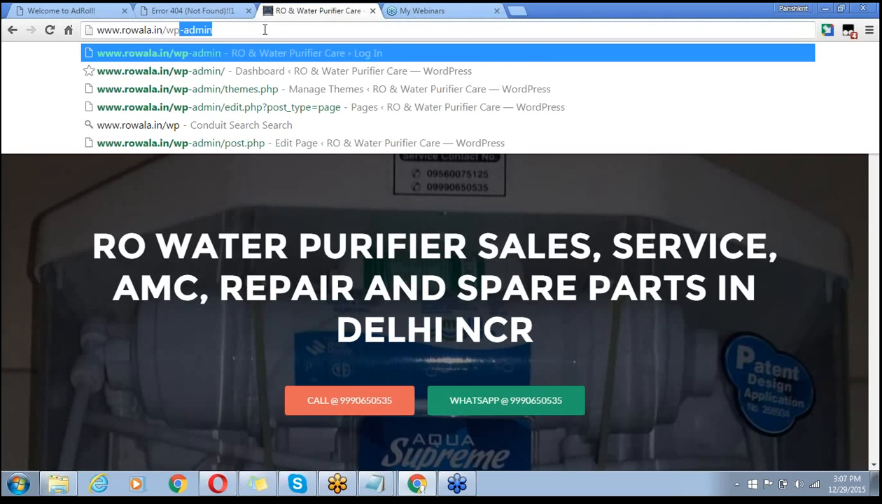
pyautogui.write('-admin')
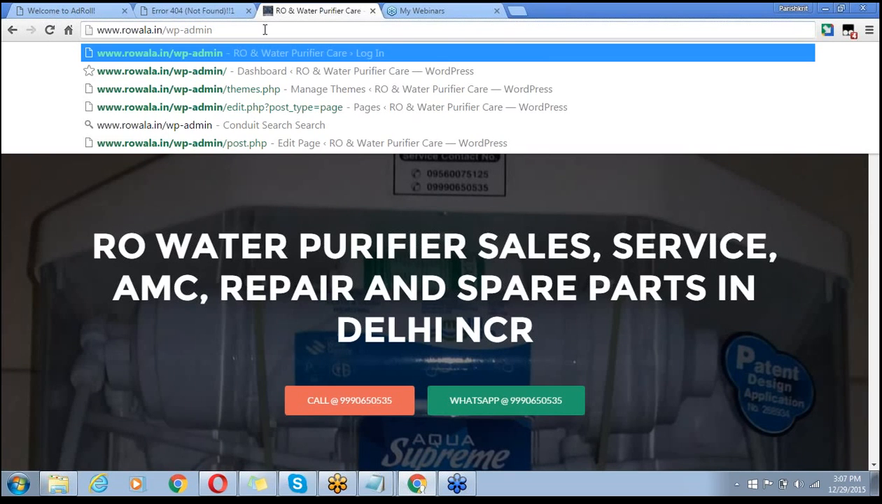
pyautogui.press('Return')
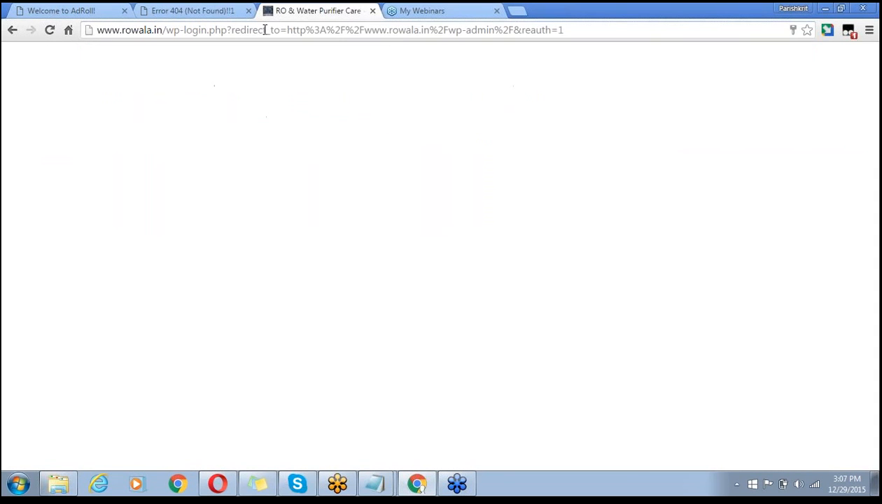
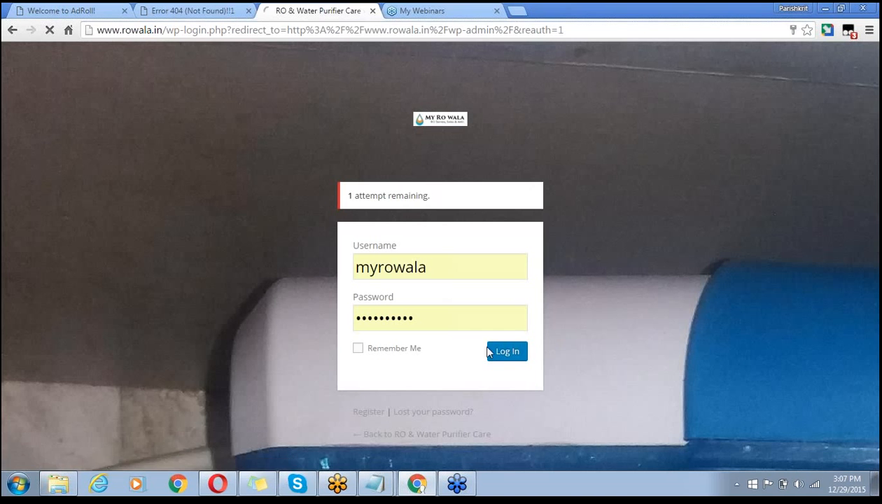
# - Log in to the rowala.in WordPress admin and open Appearance > Editor for the Zerif Lite theme
pyautogui.click(497, 349)
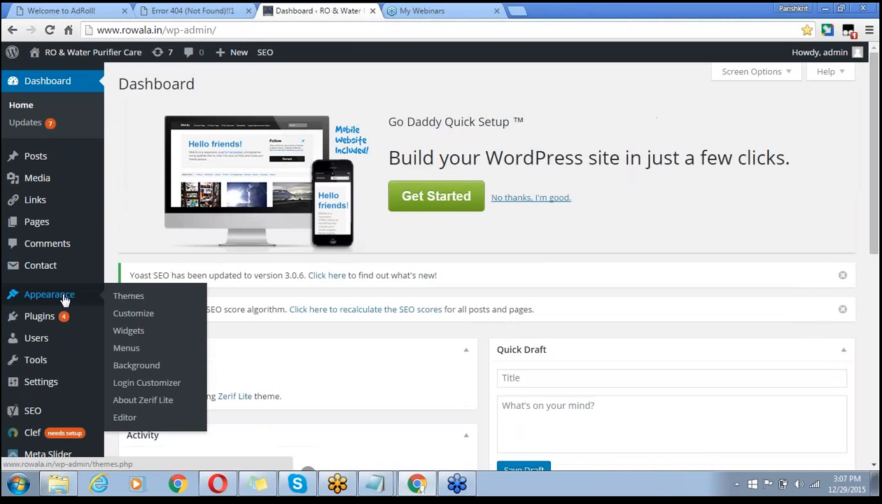
pyautogui.click(64, 300)
pyautogui.moveTo(41, 381)
pyautogui.moveTo(89, 302)
pyautogui.click(125, 418)
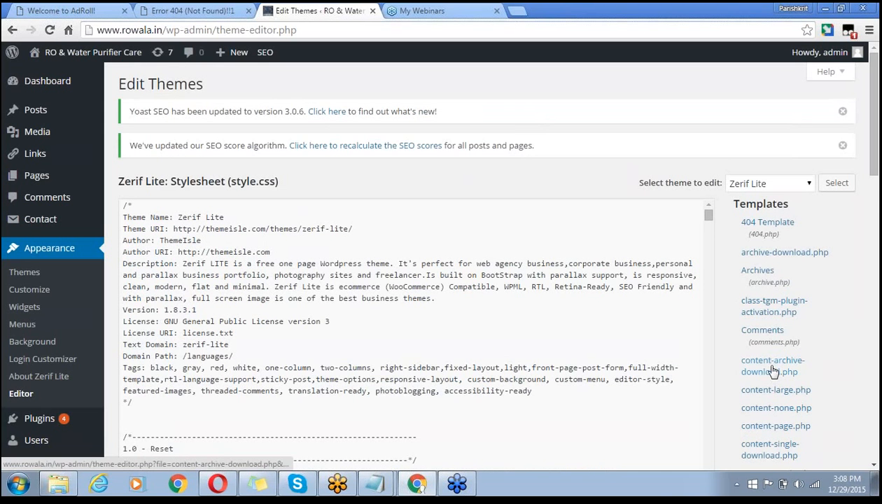
# - Open the Zerif Lite Theme Header (header.php) template from the editor's Templates list
pyautogui.click(772, 373)
pyautogui.scroll(-5, 766, 350)
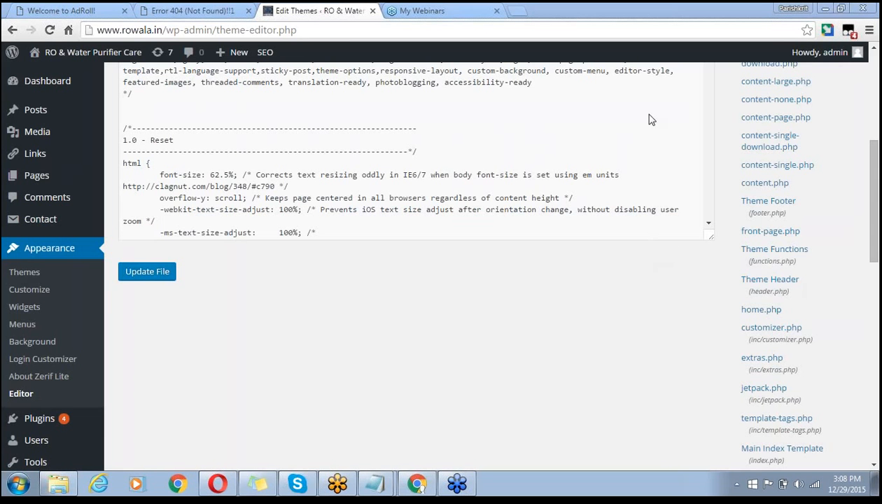
pyautogui.click(784, 284)
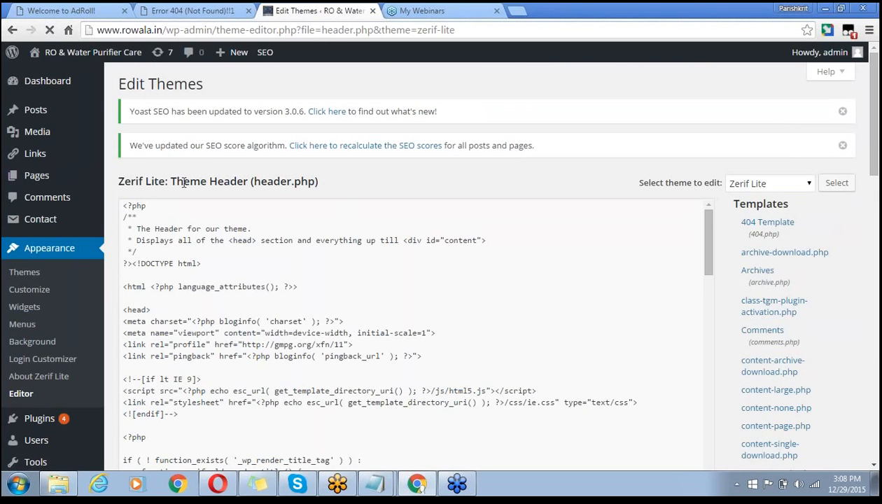
# - Place the cursor just before the closing </head> tag in header.php
pyautogui.moveTo(179, 184); pyautogui.dragTo(256, 191)
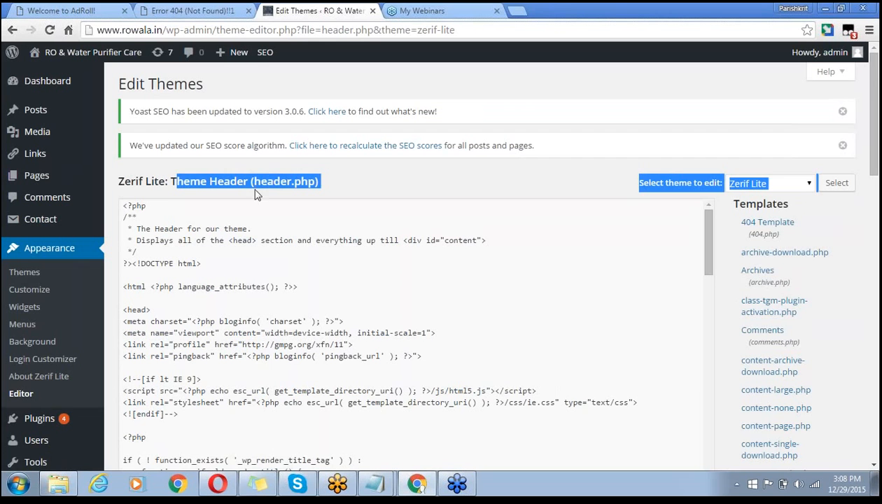
pyautogui.click(252, 287)
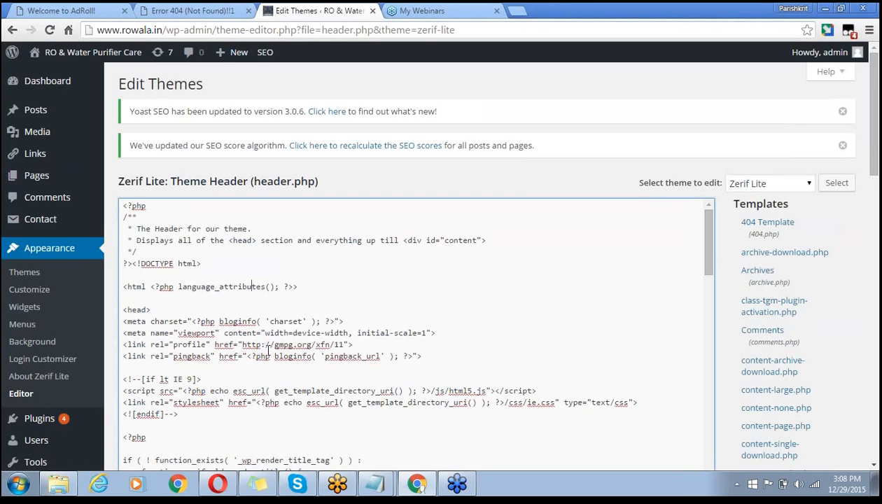
pyautogui.press('Down')
pyautogui.press('Down')
pyautogui.press('Down')
pyautogui.press('Down')
pyautogui.press('Down')
pyautogui.press('Down')
pyautogui.press('Down')
pyautogui.press('Down')
pyautogui.press('Down')
pyautogui.press('Down')
pyautogui.press('Down')
pyautogui.press('Down')
pyautogui.press('Down')
pyautogui.press('Down')
pyautogui.press('Down')
pyautogui.press('Down')
pyautogui.press('Down')
pyautogui.press('Down')
pyautogui.press('Down')
pyautogui.press('Down')
pyautogui.press('Down')
pyautogui.press('Down')
pyautogui.press('Down')
pyautogui.press('Down')
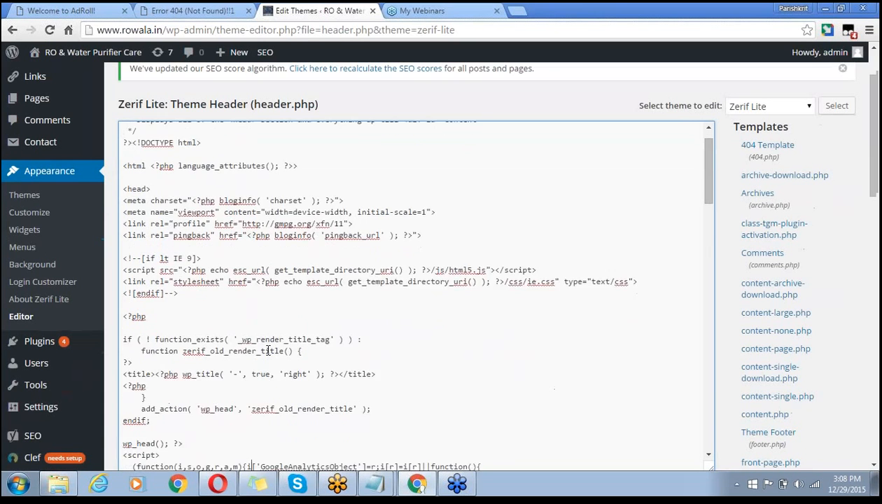
pyautogui.press('Down')
pyautogui.press('Down')
pyautogui.press('Down')
pyautogui.press('Down')
pyautogui.press('Down')
pyautogui.press('Down')
pyautogui.press('Down')
pyautogui.press('Down')
pyautogui.press('Down')
pyautogui.press('Down')
pyautogui.press('Down')
pyautogui.press('Down')
pyautogui.press('Down')
pyautogui.press('Down')
pyautogui.press('Down')
pyautogui.press('Down')
pyautogui.press('Down')
pyautogui.press('Down')
pyautogui.press('Down')
pyautogui.press('Down')
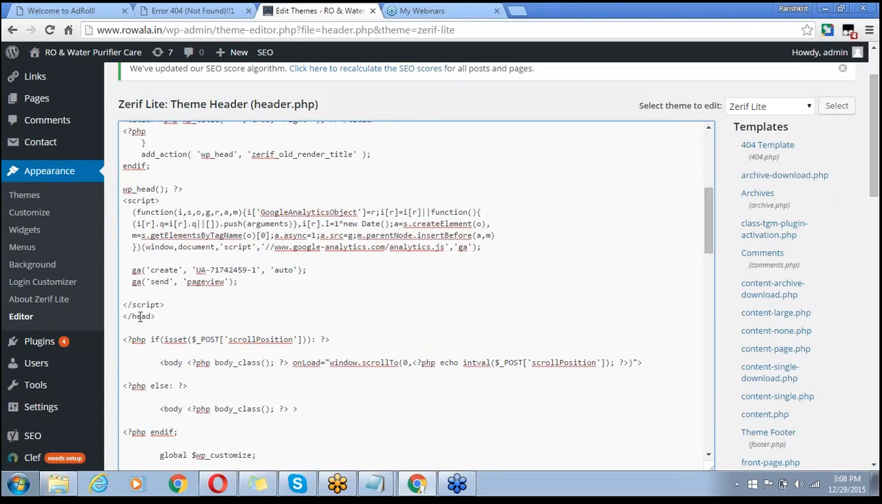
pyautogui.moveTo(155, 316); pyautogui.dragTo(115, 316)
pyautogui.click(134, 319)
pyautogui.press('Left')
pyautogui.doubleClick(132, 316)
pyautogui.doubleClick(131, 316)
pyautogui.click(156, 316)
pyautogui.hotkey('shift', 'Left')
pyautogui.hotkey('shift', 'Left')
pyautogui.hotkey('shift', 'Left')
pyautogui.hotkey('shift', 'Left')
pyautogui.hotkey('shift', 'Left')
pyautogui.hotkey('shift', 'Left')
pyautogui.hotkey('shift', 'Left')
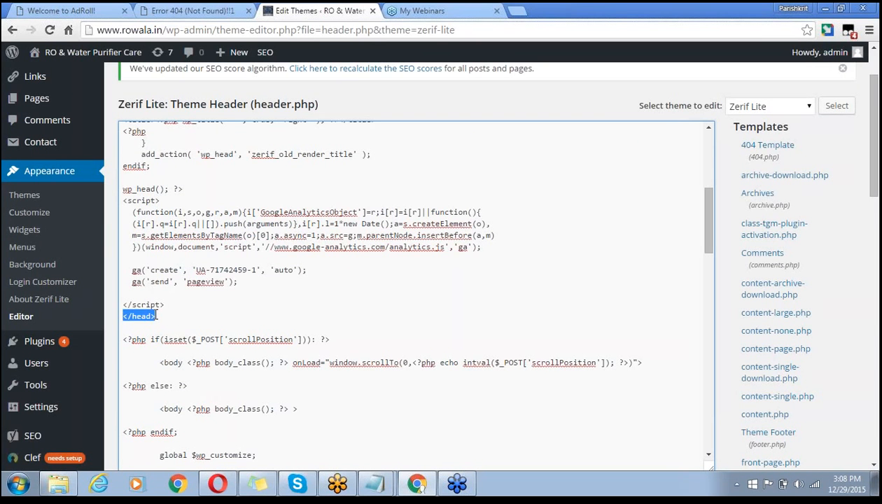
pyautogui.click(159, 317)
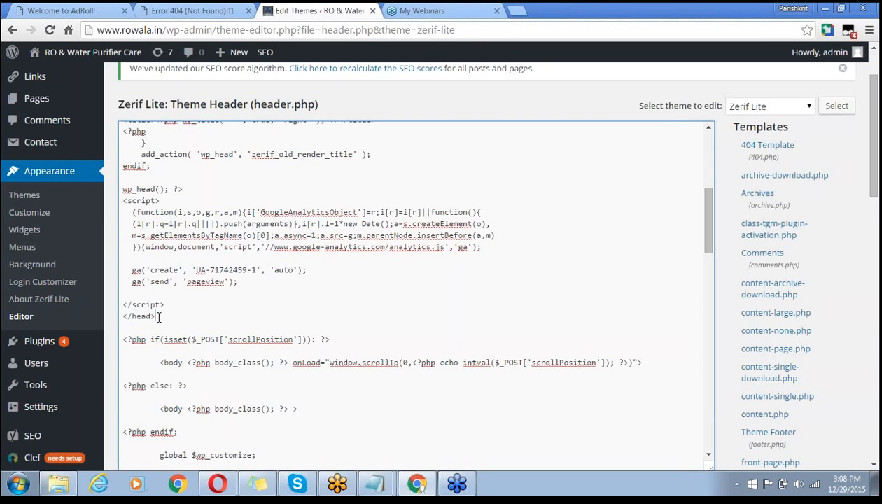
pyautogui.click(121, 316)
# - Paste the AdRoll pixel script on a new line above </head> and save header.php
pyautogui.press('Return')
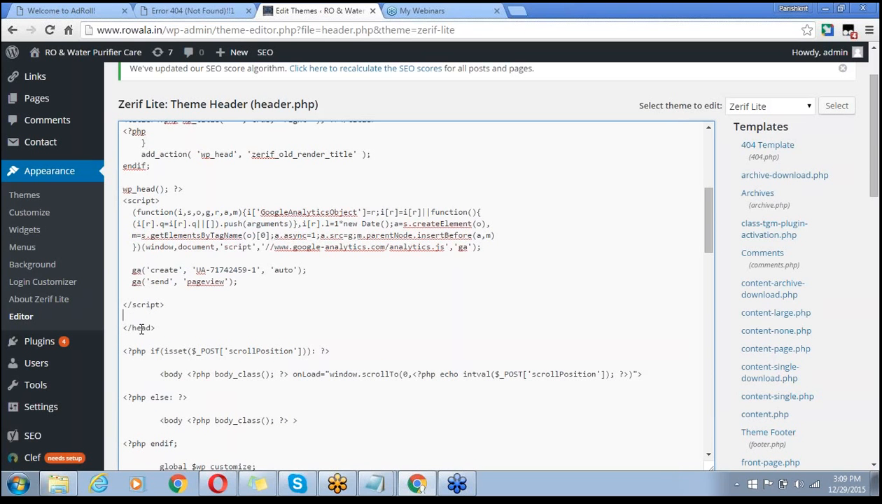
pyautogui.hotkey('ctrl', 'v')
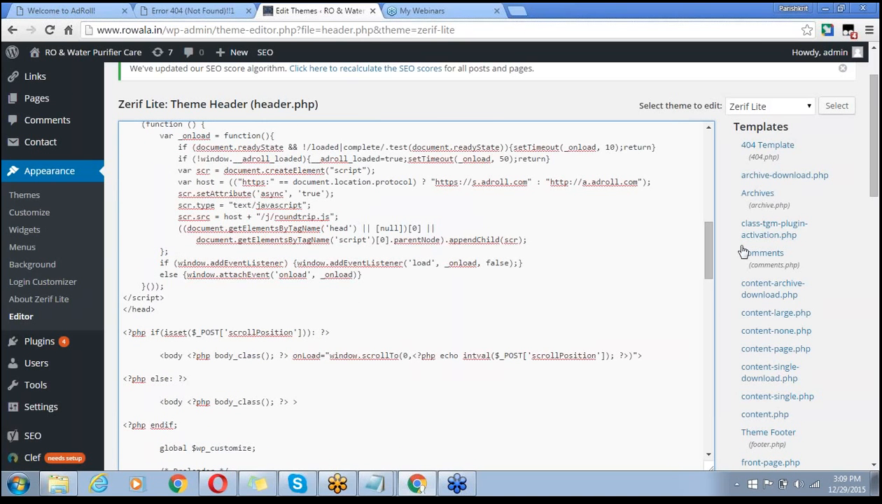
pyautogui.moveTo(711, 259); pyautogui.dragTo(710, 285)
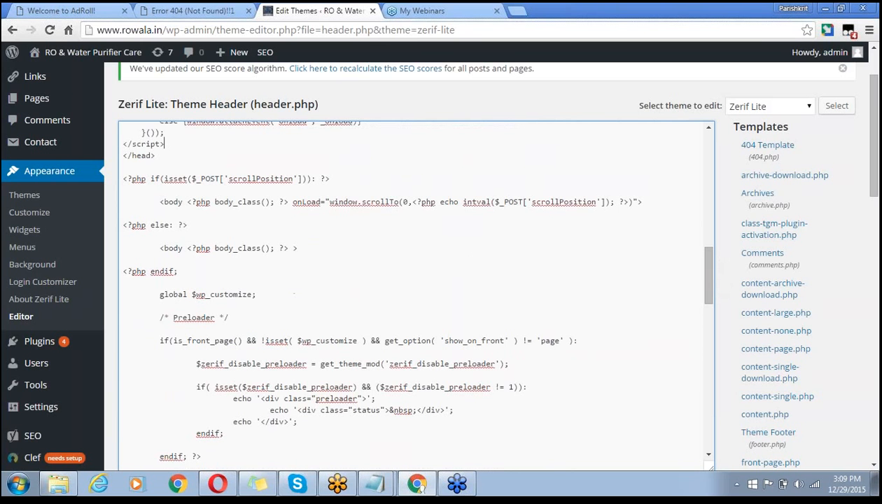
pyautogui.press('Down')
pyautogui.press('Down')
pyautogui.press('Down')
pyautogui.press('Down')
pyautogui.scroll(-3, 590, 105)
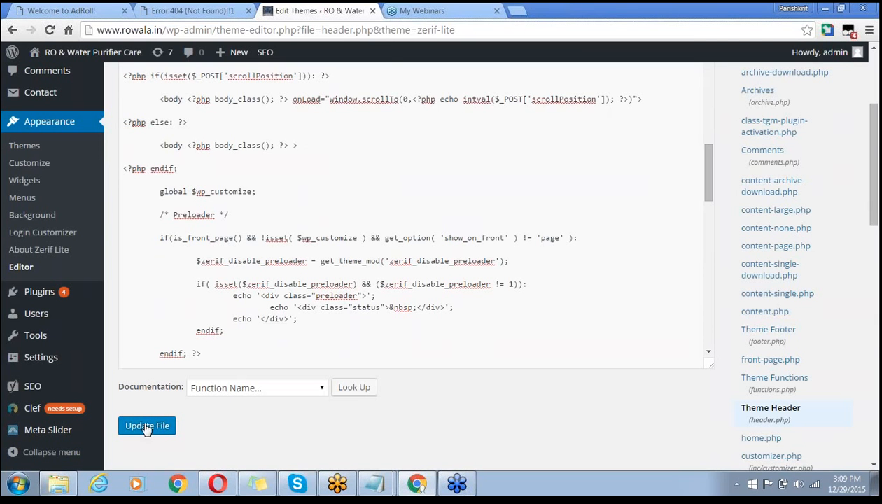
pyautogui.click(144, 424)
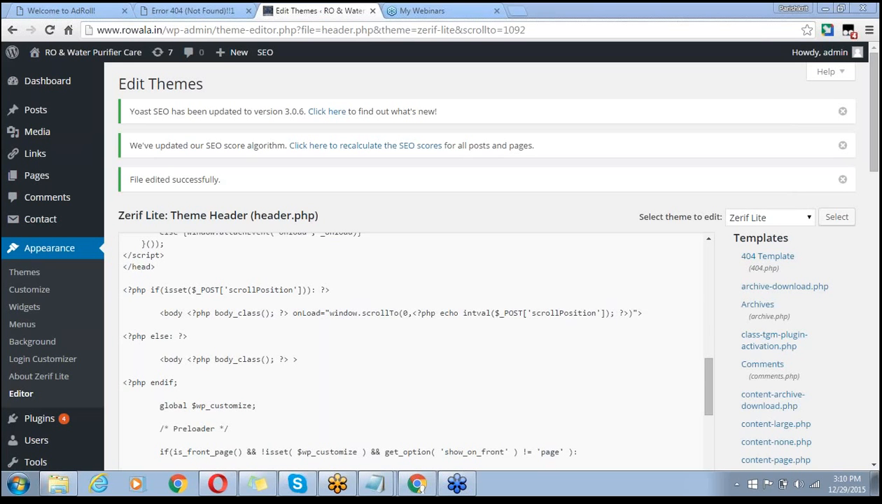
# - Return to the Welcome to AdRoll page and scroll past Get Creative toward Launch Your Campaign
pyautogui.click(62, 10)
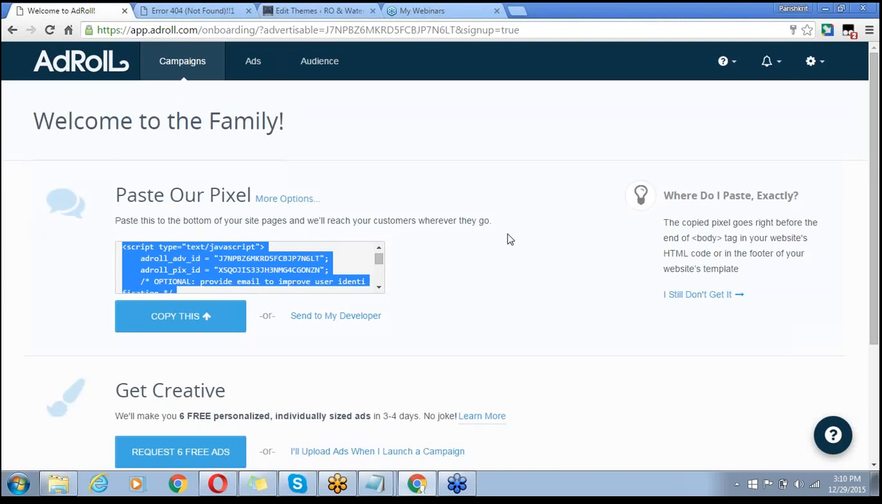
pyautogui.click(653, 240)
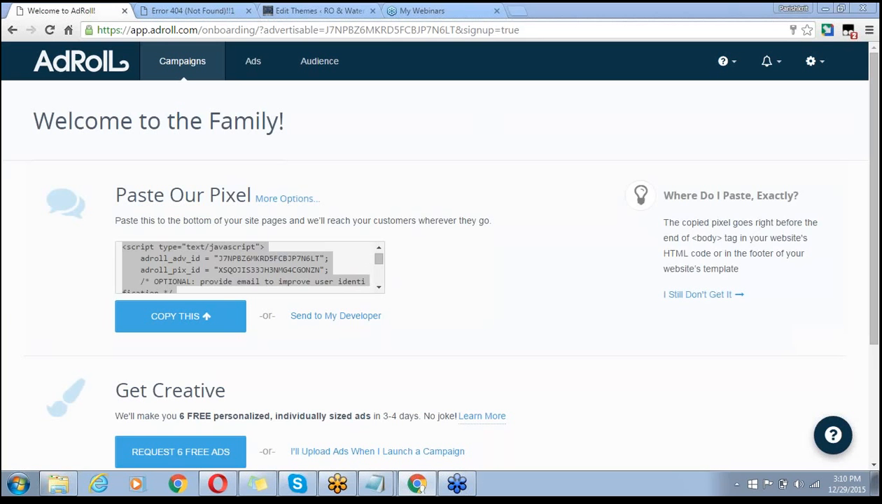
pyautogui.click(14, 309)
pyautogui.scroll(-1, 24, 310)
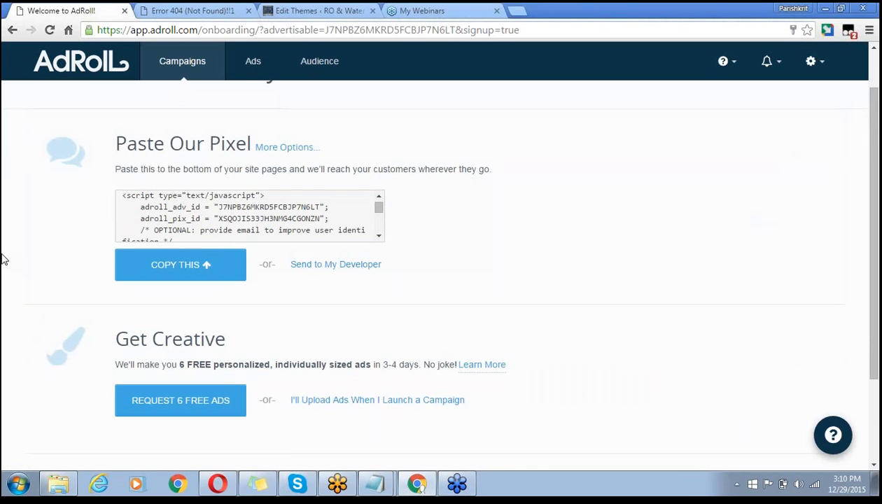
pyautogui.scroll(-1, 2, 259)
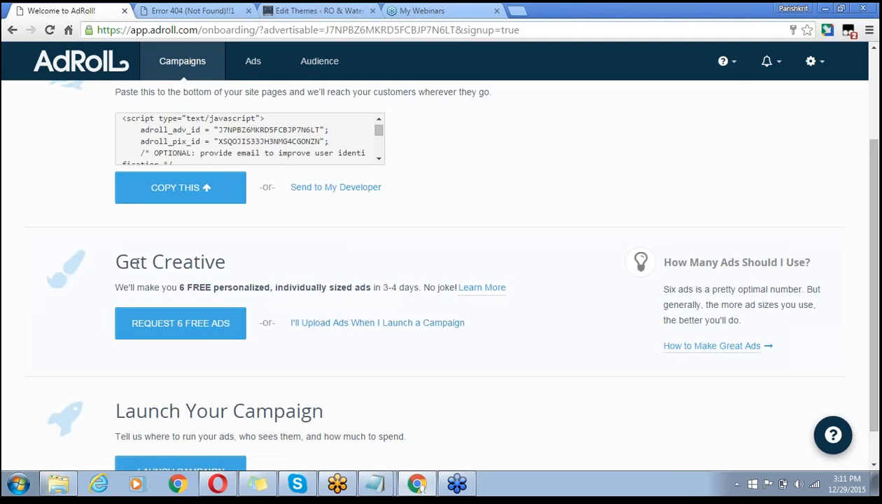
pyautogui.moveTo(229, 270); pyautogui.dragTo(246, 277)
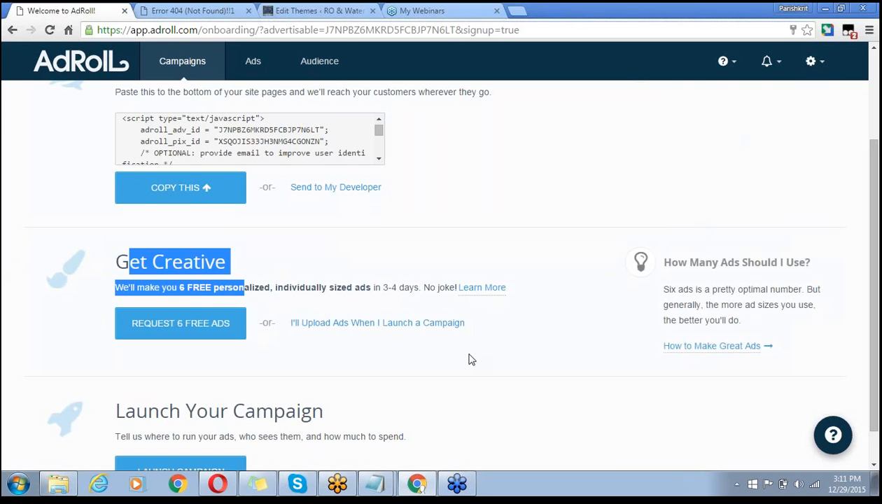
pyautogui.click(421, 375)
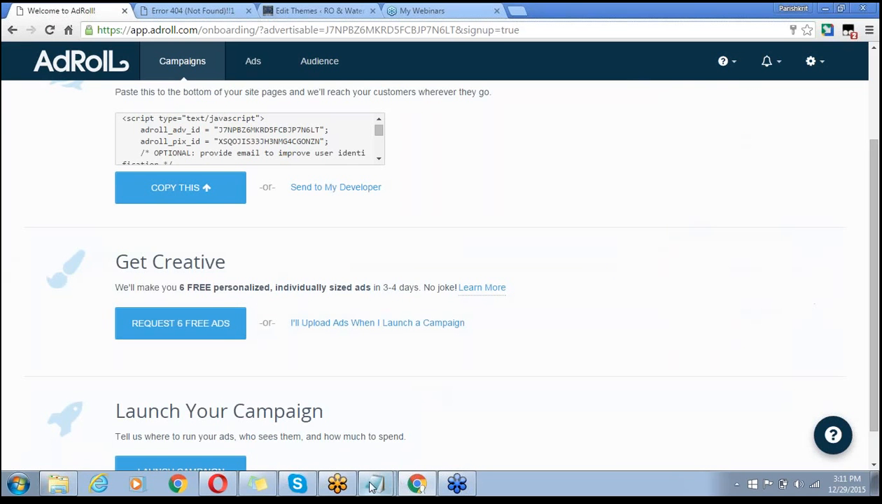
# - Add the heading 'Creative/adcopies for the remarketing' below the Adroll line in the westin notes
pyautogui.moveTo(374, 481)
pyautogui.click(370, 453)
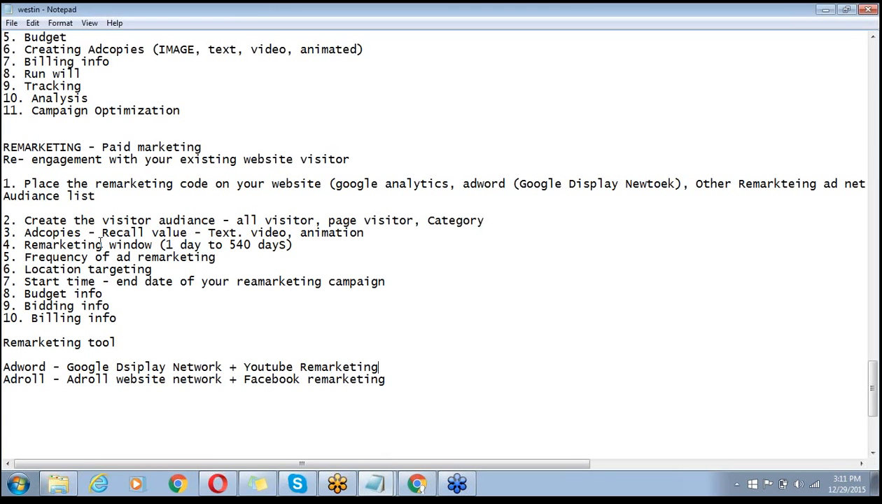
pyautogui.click(410, 364)
pyautogui.click(402, 382)
pyautogui.press('Return')
pyautogui.press('Return')
pyautogui.write('Creative for ')
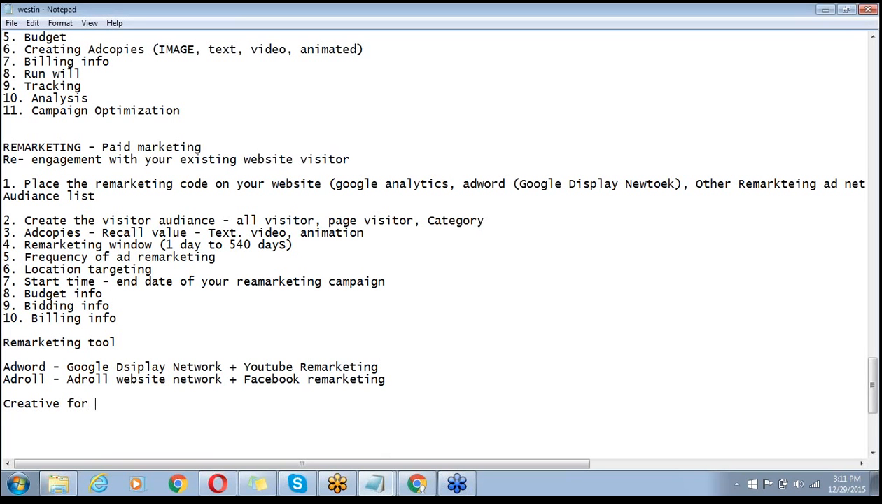
pyautogui.write('the remarketing')
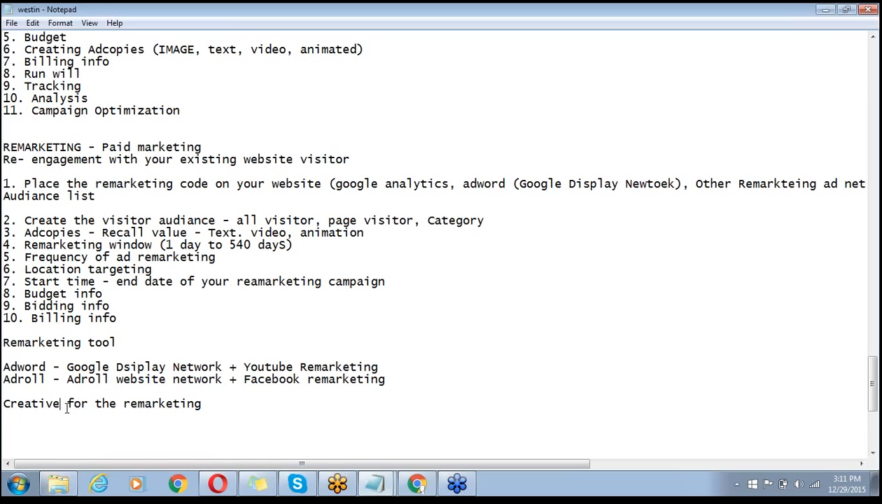
pyautogui.write('/adcop')
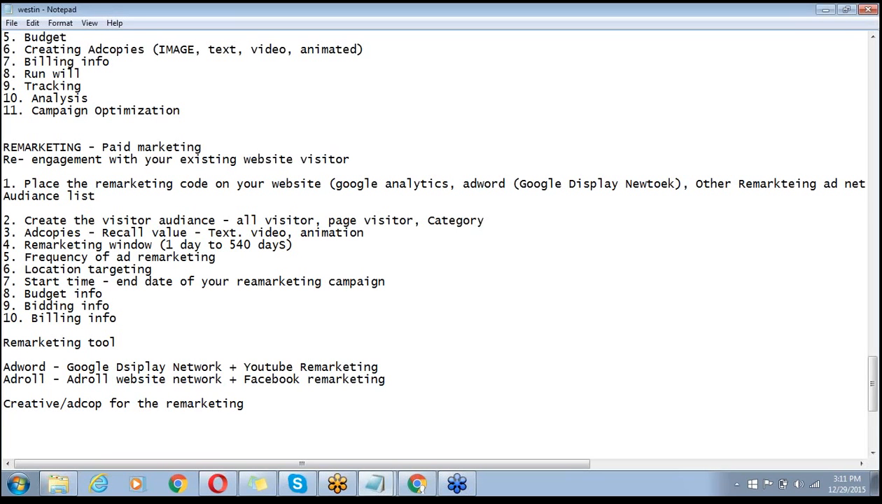
pyautogui.write('ies')
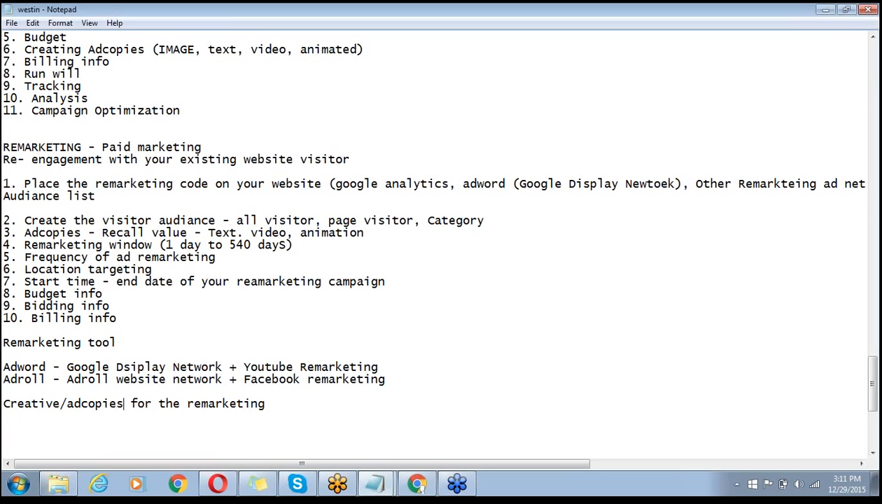
# - List points 1–4: Recall value, Same logo, Look & feel and website, Color Combination of website
pyautogui.click(304, 406)
pyautogui.press('Return')
pyautogui.write('1. Recall ')
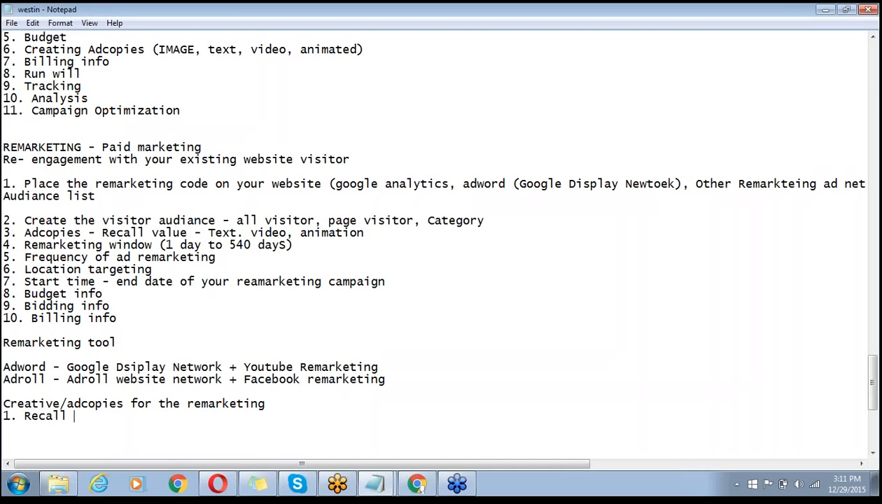
pyautogui.write('value')
pyautogui.press('Return')
pyautogui.write('2. Same ')
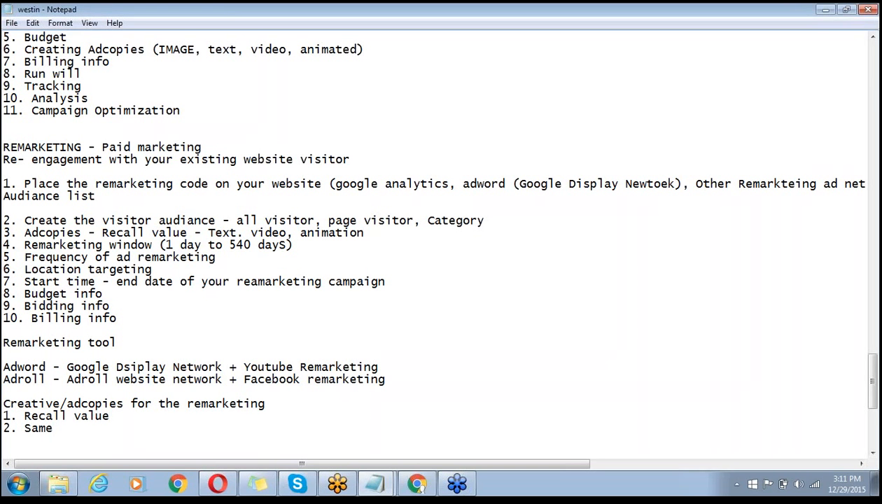
pyautogui.write('logo 3. Look')
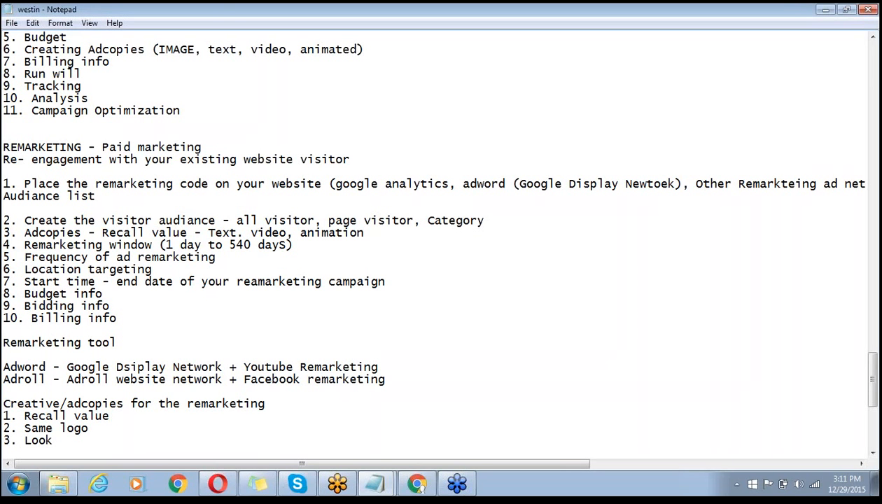
pyautogui.write(' & feel and website')
pyautogui.press('Return')
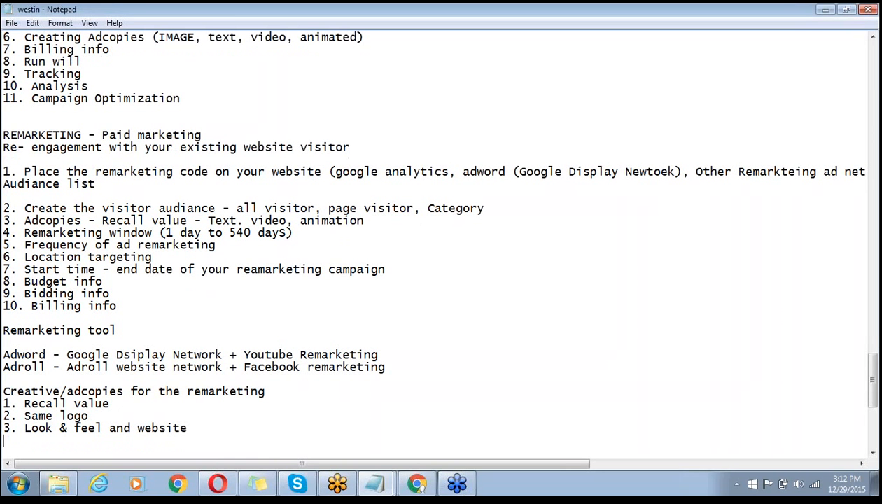
pyautogui.write('4. Color Comb')
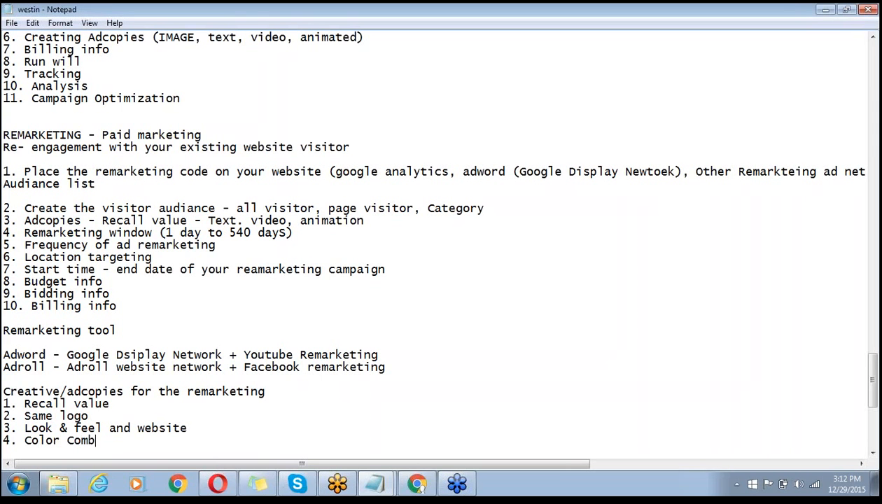
pyautogui.write('ination of')
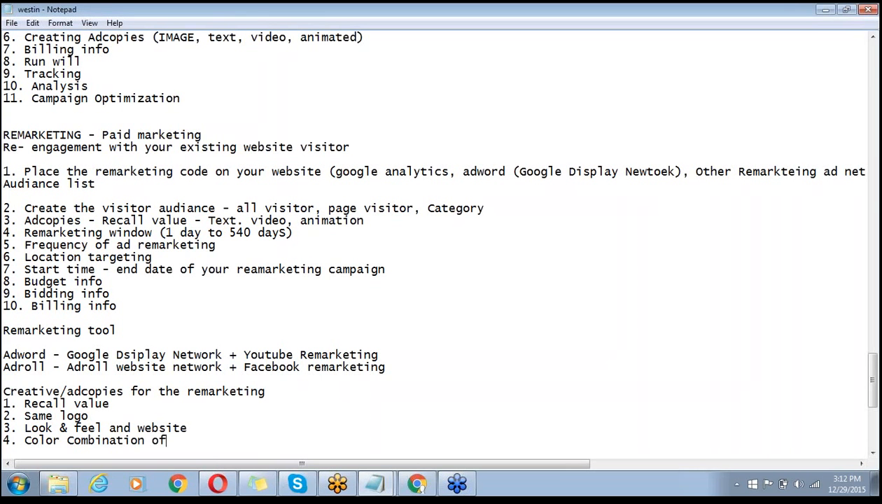
pyautogui.write(' website')
# - Add point 5 'Call to Action should same' and point 6 about matching offers/discounts to your website
pyautogui.press('Return')
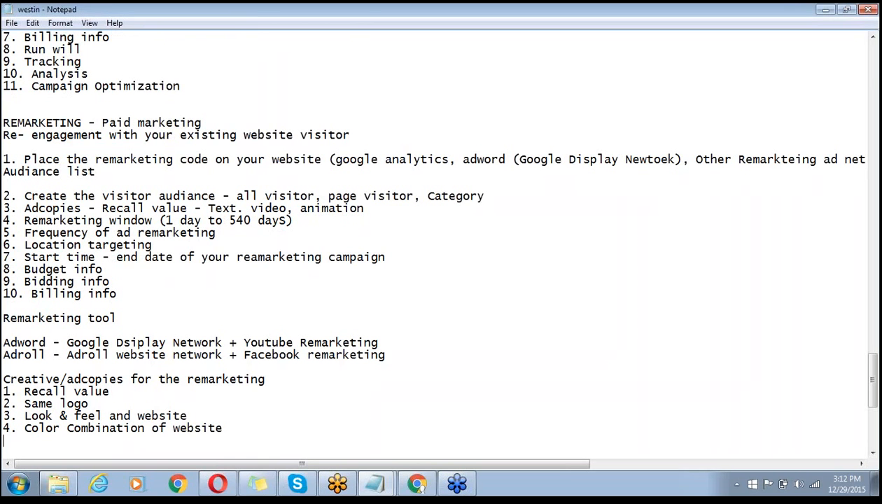
pyautogui.write('5. Call to Action should ')
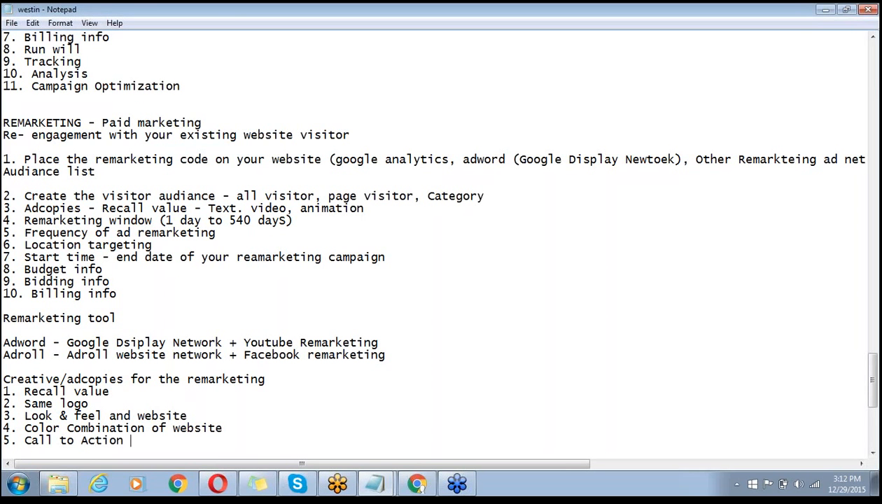
pyautogui.write('smae')
pyautogui.press('BackSpace')
pyautogui.press('BackSpace')
pyautogui.press('BackSpace')
pyautogui.write('same')
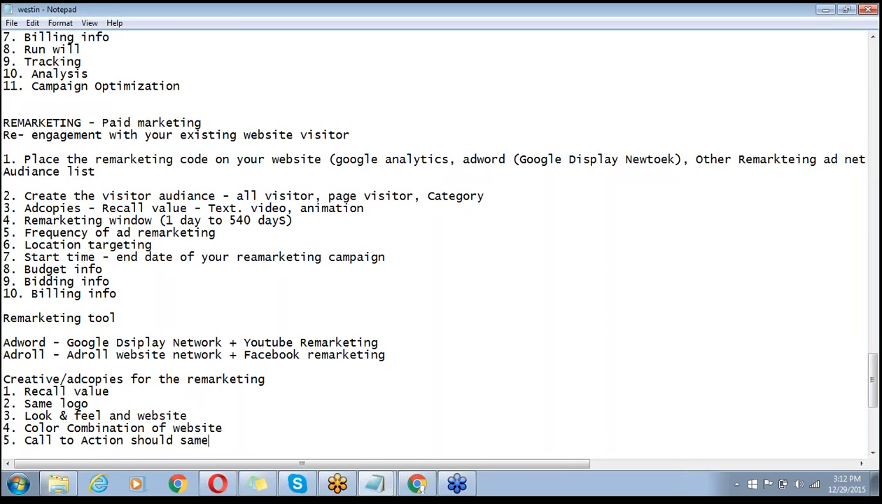
pyautogui.press('Return')
pyautogui.write('6')
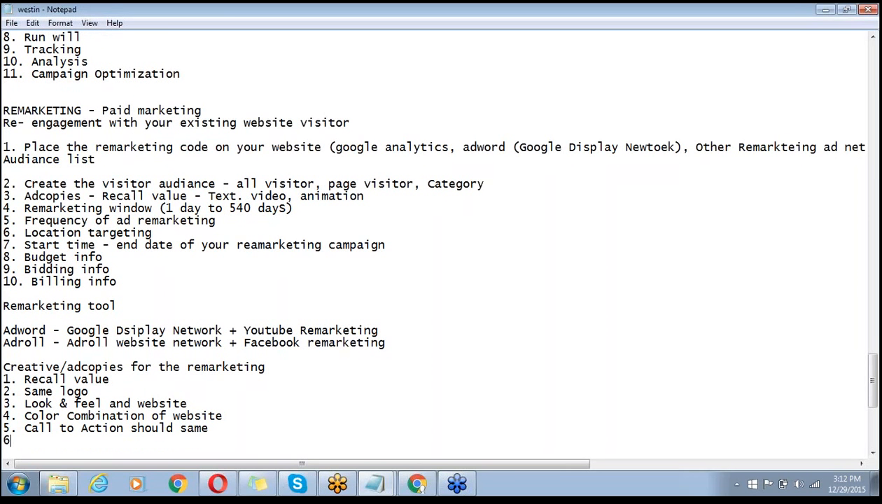
pyautogui.write('. Offer/ discounc')
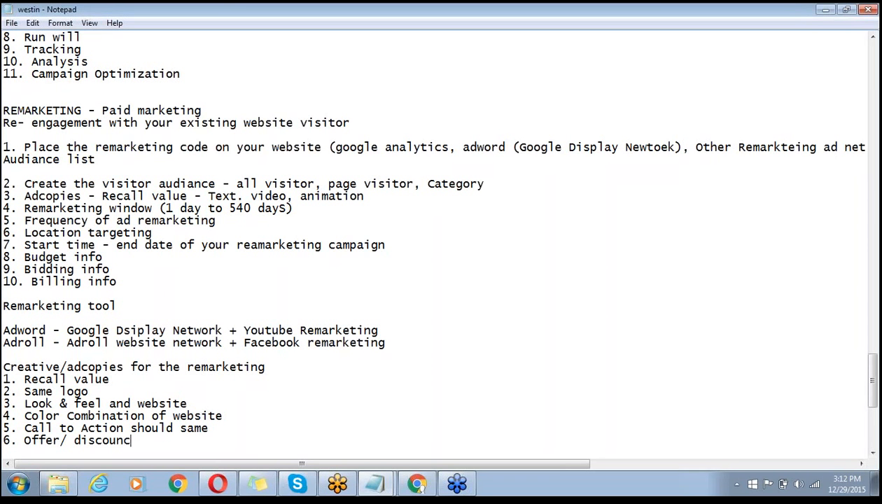
pyautogui.write('ou')
pyautogui.press('BackSpace')
pyautogui.press('BackSpace')
pyautogui.press('BackSpace')
pyautogui.write('nt')
pyautogui.press('BackSpace')
pyautogui.press('BackSpace')
pyautogui.press('BackSpace')
pyautogui.write('t should b')
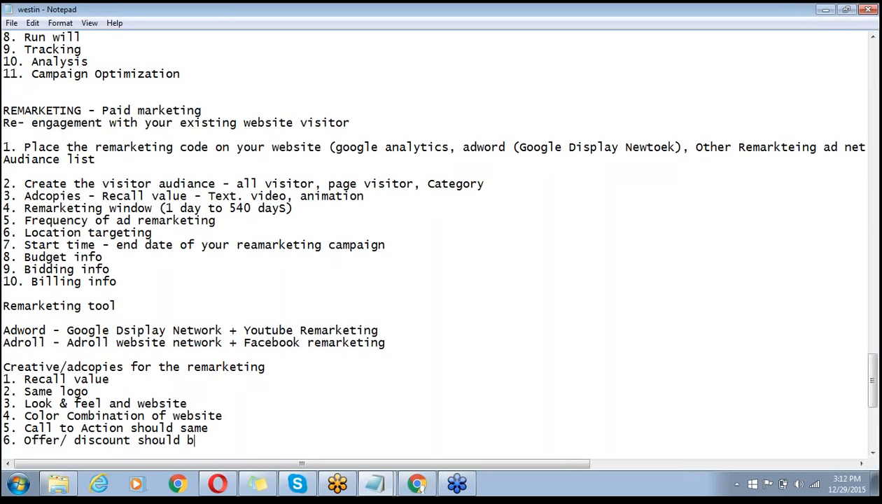
pyautogui.write('e on ad copies a')
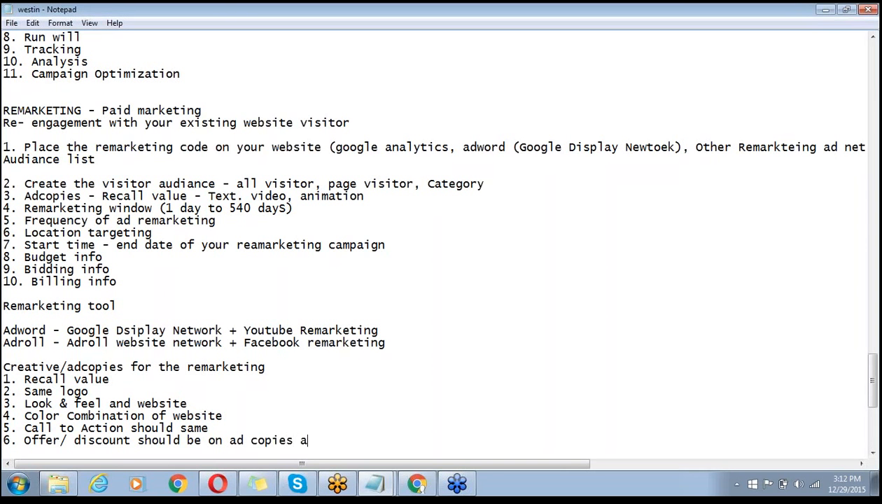
pyautogui.write('s it is on yor')
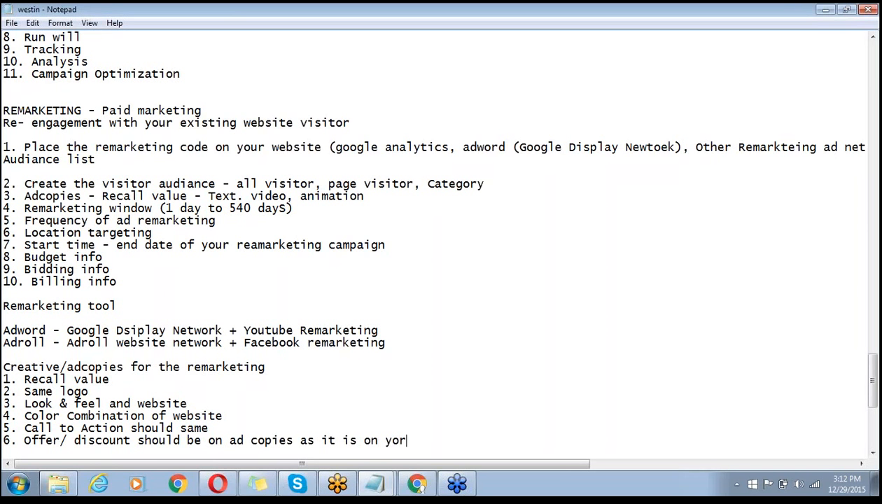
pyautogui.press('BackSpace')
pyautogui.write('ur website')
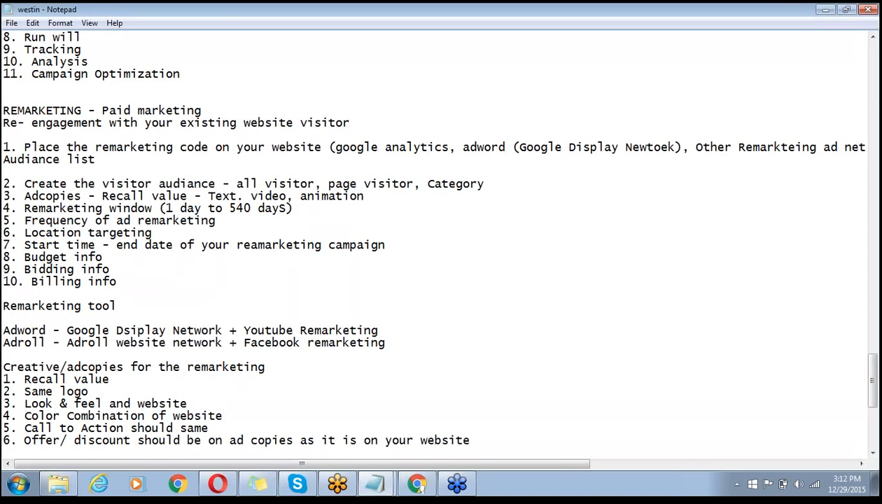
pyautogui.press('Return')
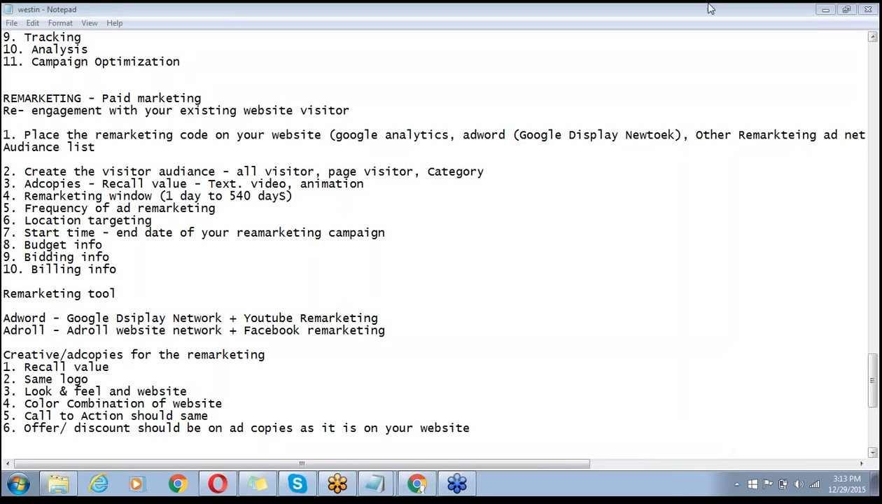
# - Add point 7: 'Personalise the marketing according to visitors behaviour using same images'
pyautogui.click(825, 10)
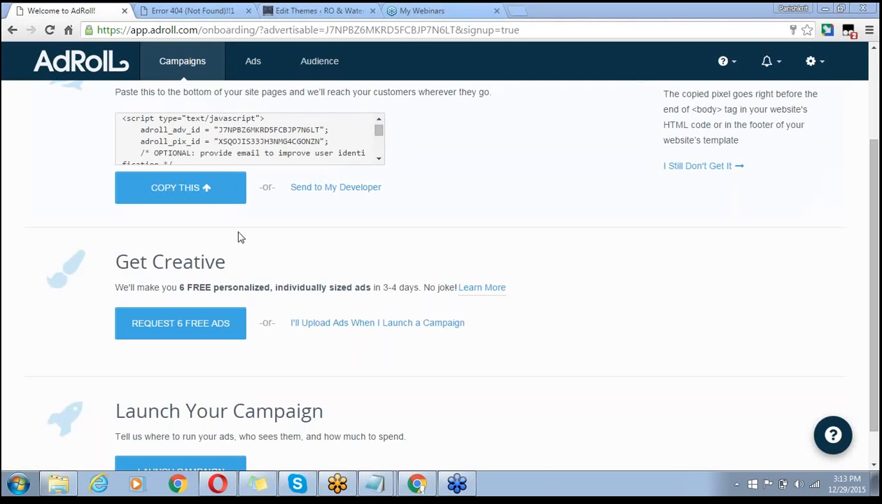
pyautogui.moveTo(168, 280)
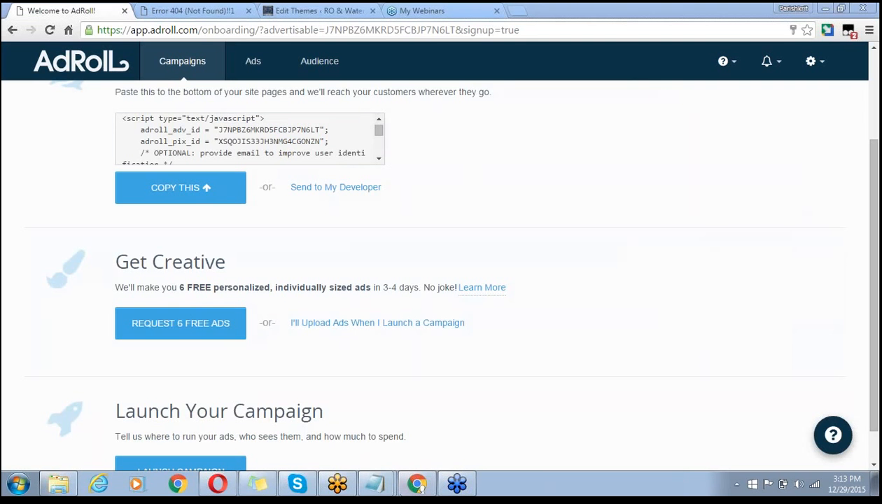
pyautogui.moveTo(376, 483)
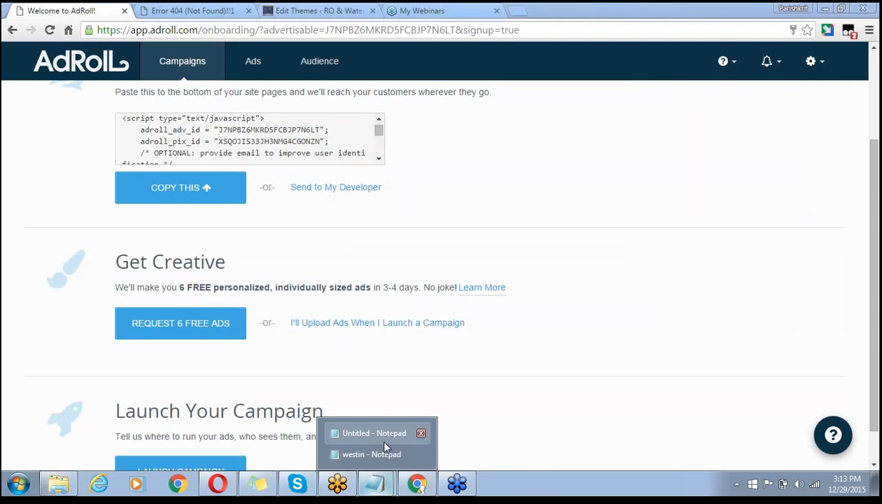
pyautogui.click(378, 448)
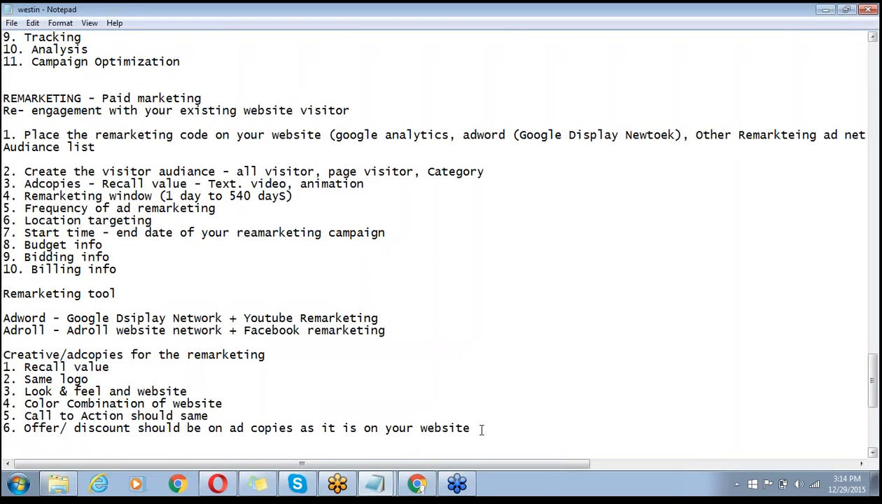
pyautogui.write('7. Personalis')
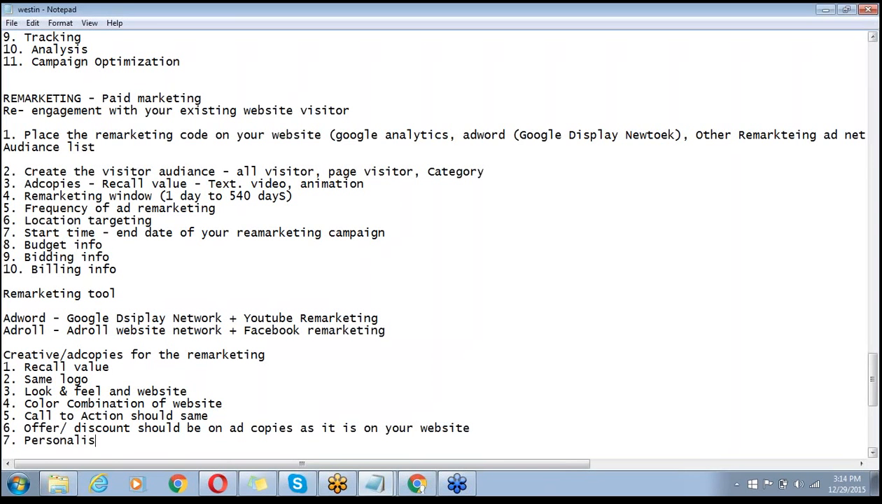
pyautogui.write('e the marketing acc')
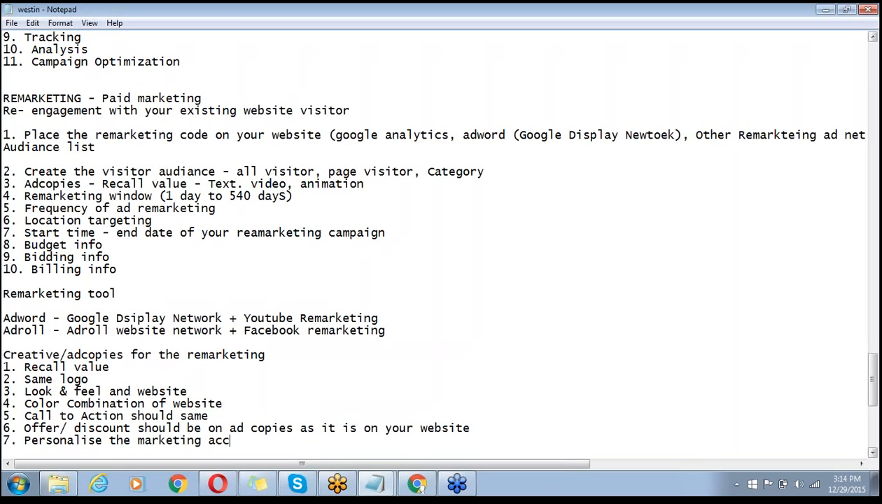
pyautogui.write('ording to visitors')
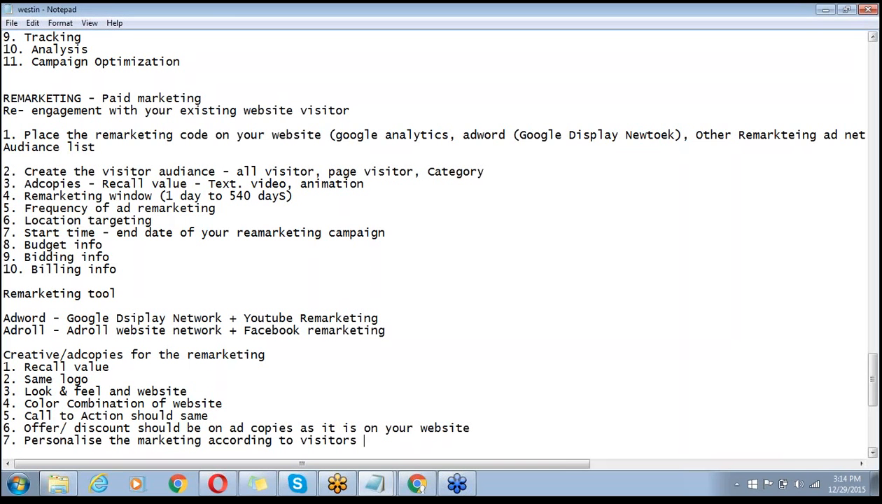
pyautogui.write(' behav')
pyautogui.click(470, 428)
pyautogui.write('ious')
pyautogui.press('BackSpace')
pyautogui.press('BackSpace')
pyautogui.press('BackSpace')
pyautogui.press('BackSpace')
pyautogui.click(408, 443)
pyautogui.write('ip')
pyautogui.press('BackSpace')
pyautogui.write('ous')
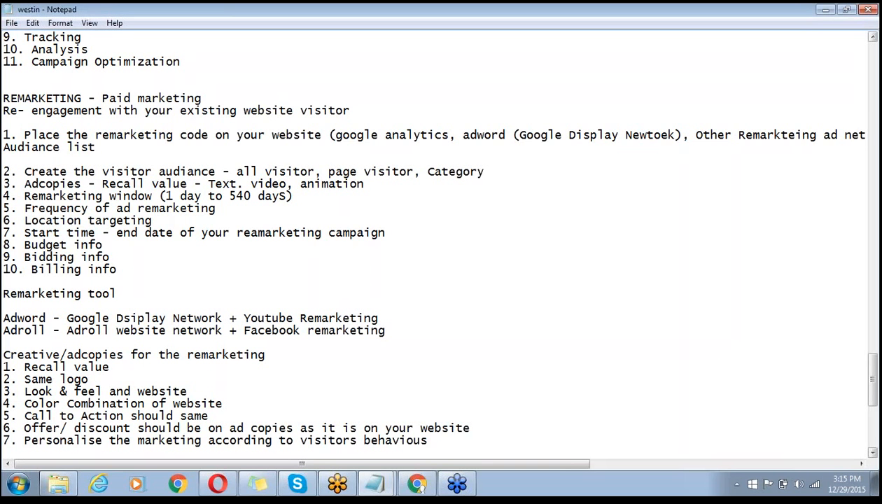
pyautogui.press('Return')
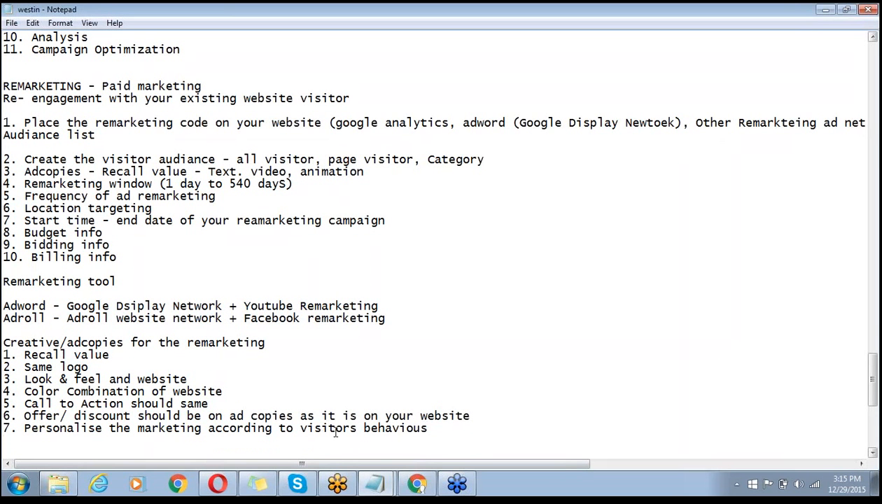
pyautogui.write('using same images')
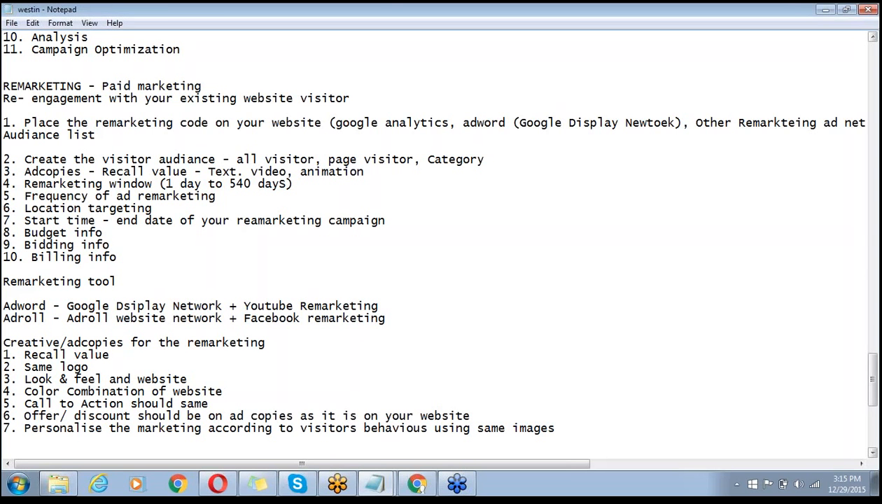
pyautogui.click(825, 10)
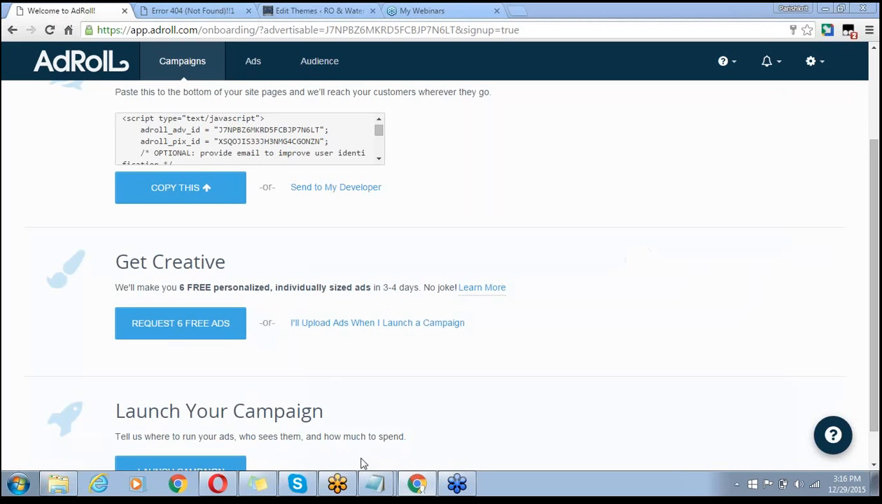
pyautogui.moveTo(369, 483)
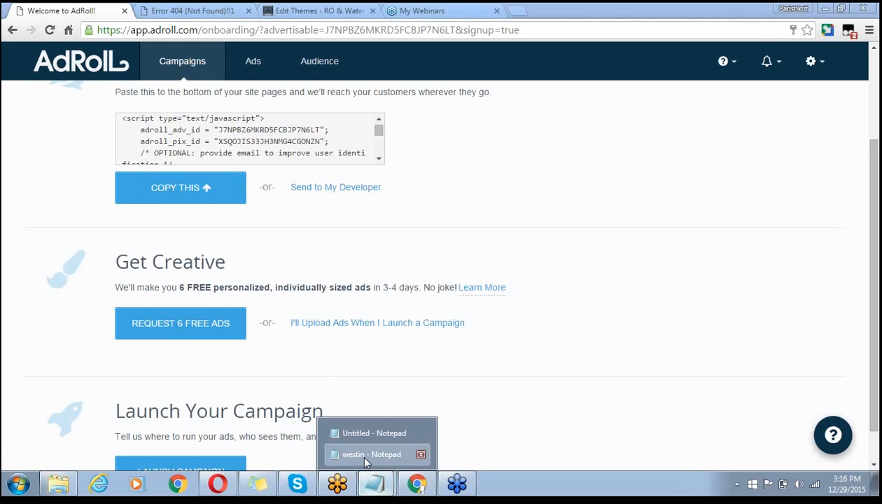
pyautogui.click(358, 452)
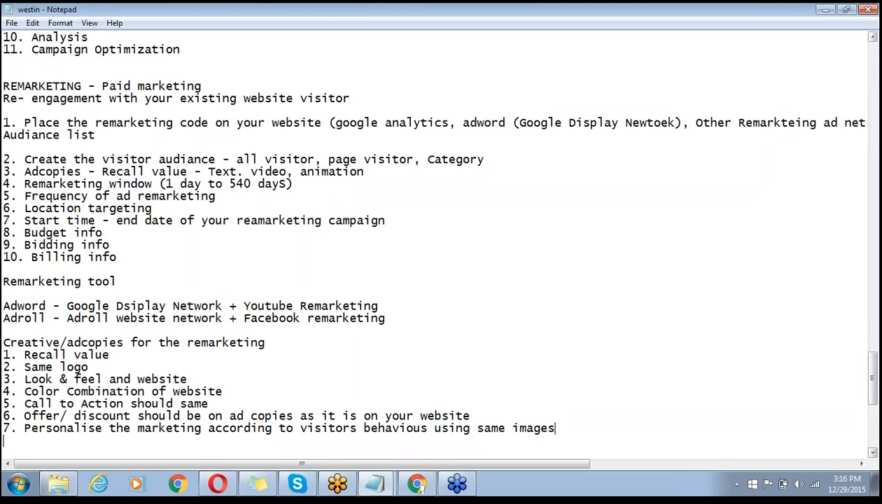
# - Type '8. Remarketing is subset of display ad ()' below point 7, correcting typos
pyautogui.write('8. Remae')
pyautogui.press('BackSpace')
pyautogui.write('rketimg')
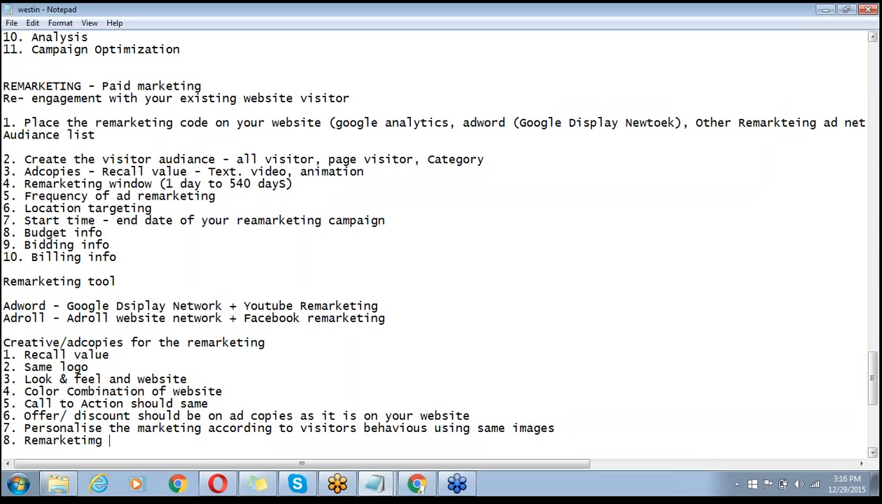
pyautogui.press('BackSpace')
pyautogui.press('BackSpace')
pyautogui.press('BackSpace')
pyautogui.write('ng os')
pyautogui.press('BackSpace')
pyautogui.press('BackSpace')
pyautogui.write('is subset of')
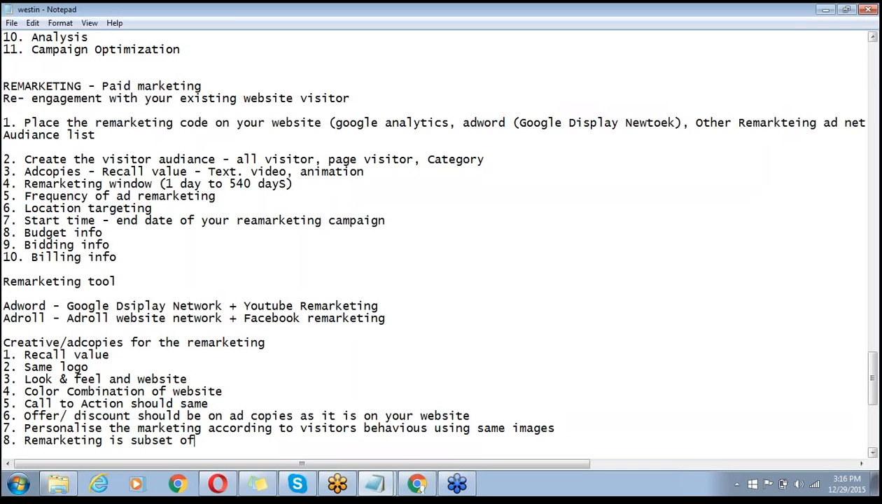
pyautogui.write(' display ad ')
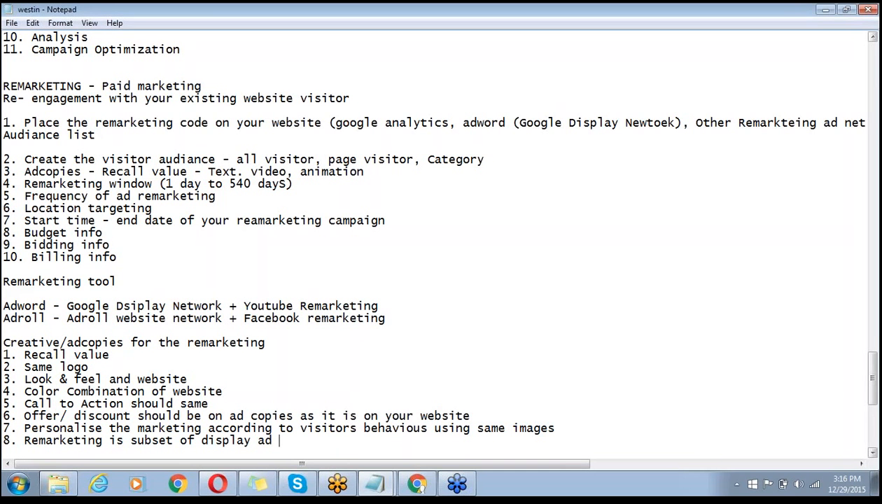
pyautogui.write('()')
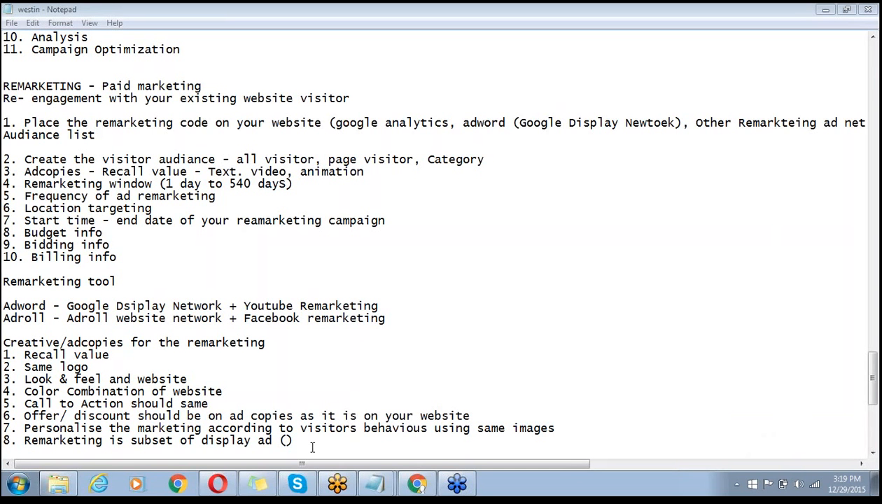
# - Inside point 8's parentheses, note varied ad sizes: banner, square, rantange, panel, footer, between the content
pyautogui.click(285, 439)
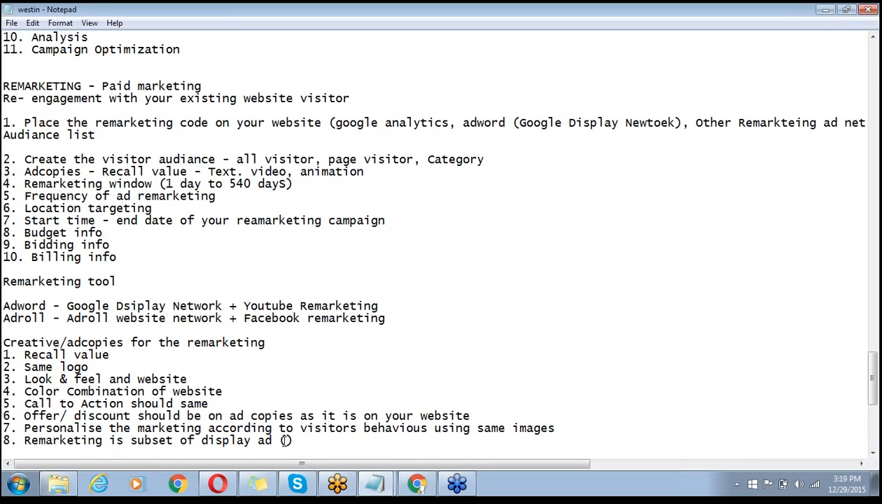
pyautogui.write('your')
pyautogui.write(' ad')
pyautogui.write('copies ')
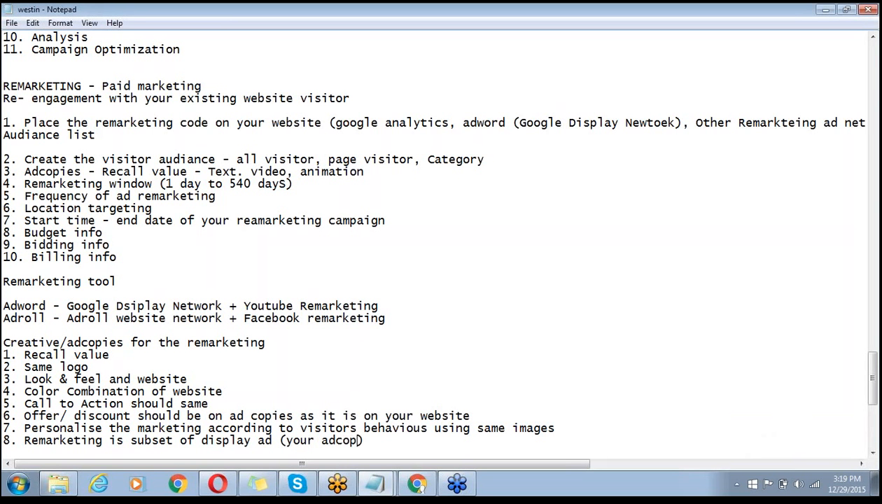
pyautogui.write('must be in var')
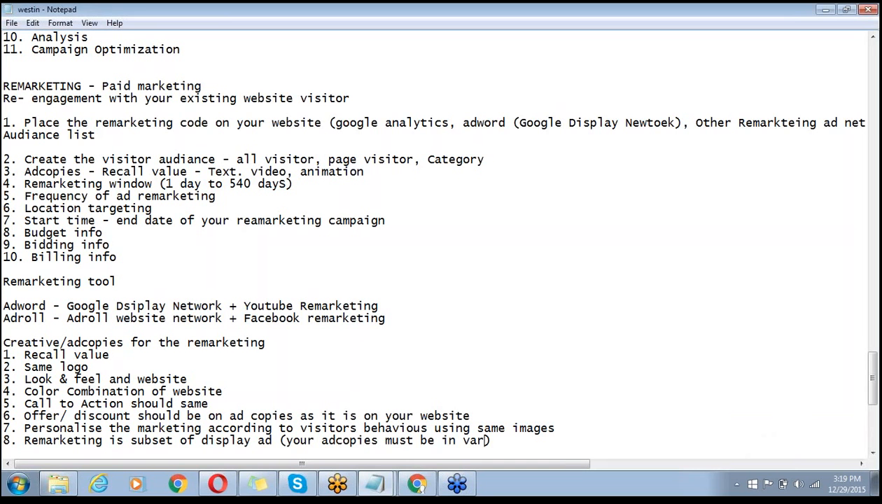
pyautogui.write('ity ')
pyautogui.write('of ')
pyautogui.write('size ')
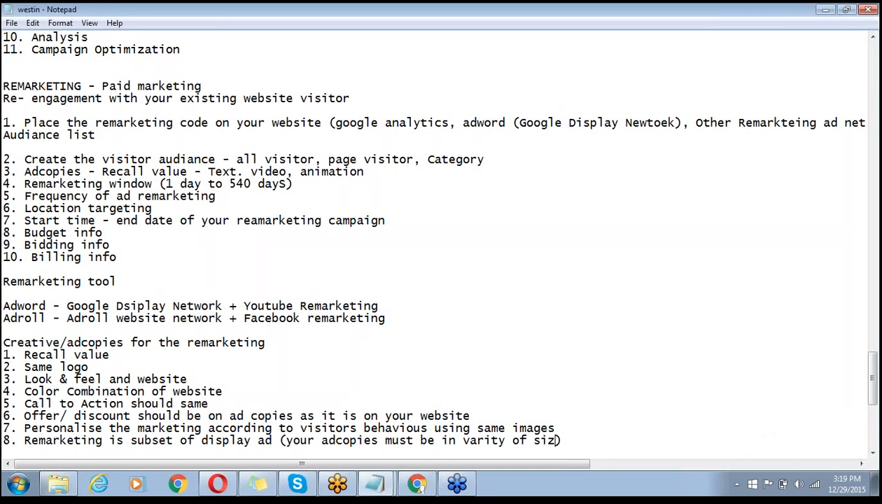
pyautogui.write('and dimens')
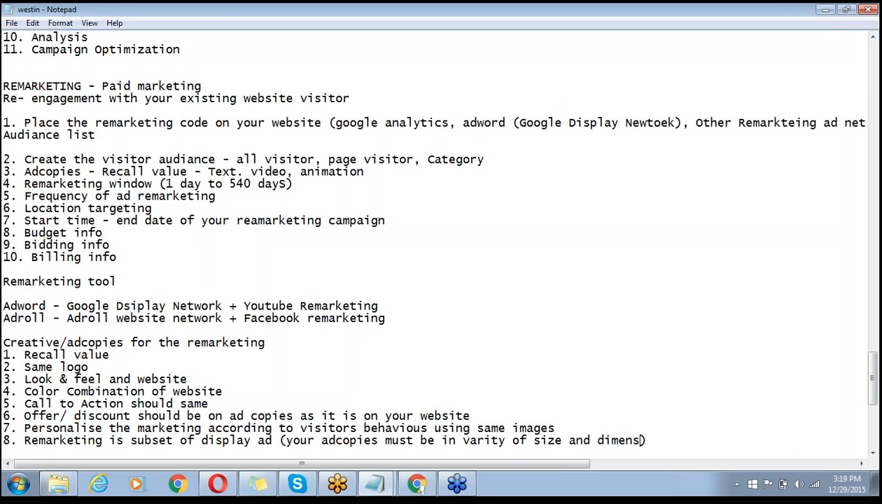
pyautogui.write('ions')
pyautogui.write('- bann')
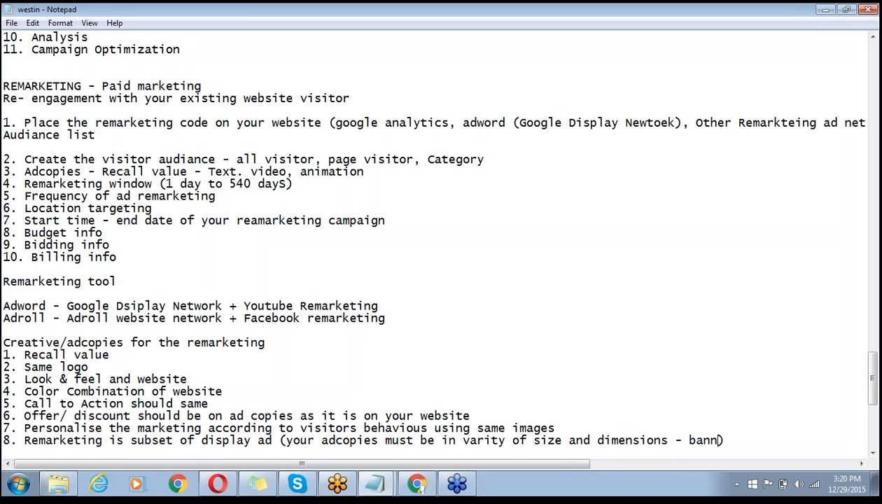
pyautogui.write('er, square, ')
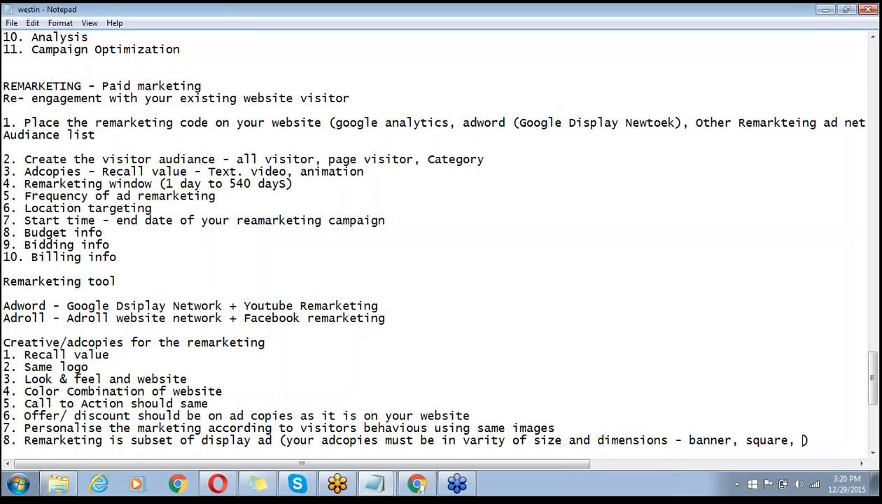
pyautogui.write('rantange, ')
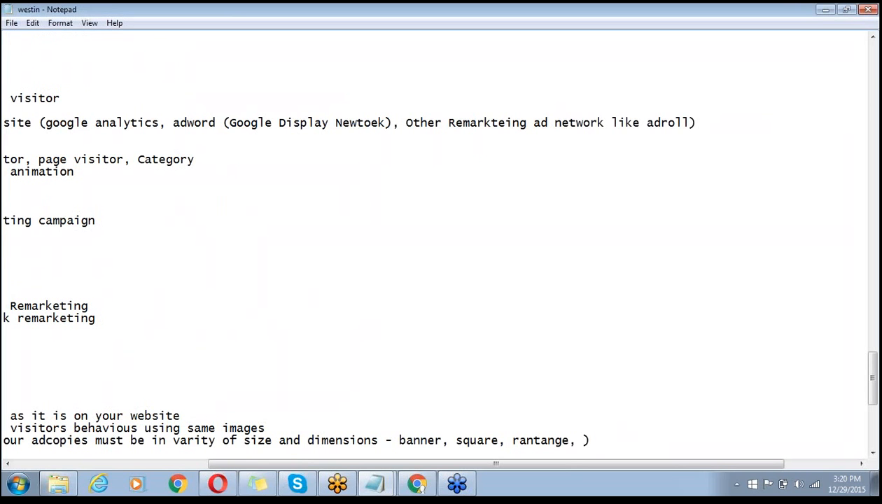
pyautogui.write('panel')
pyautogui.write(', footer')
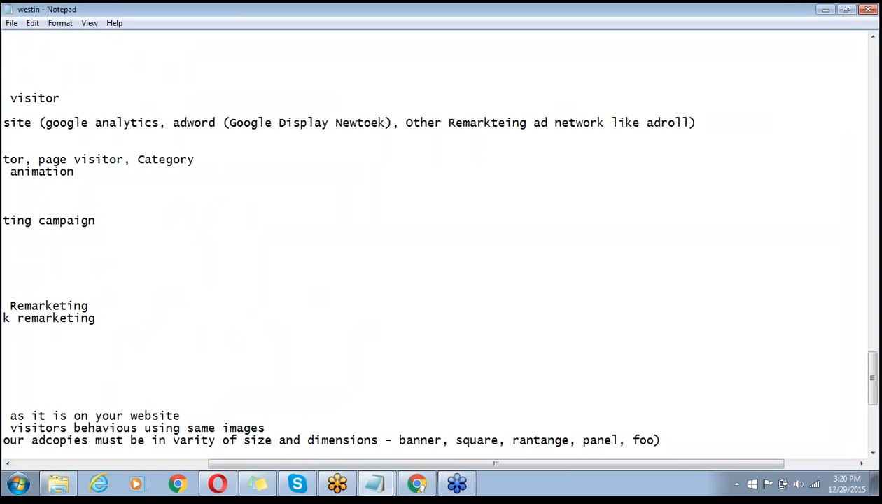
pyautogui.write(', betwee')
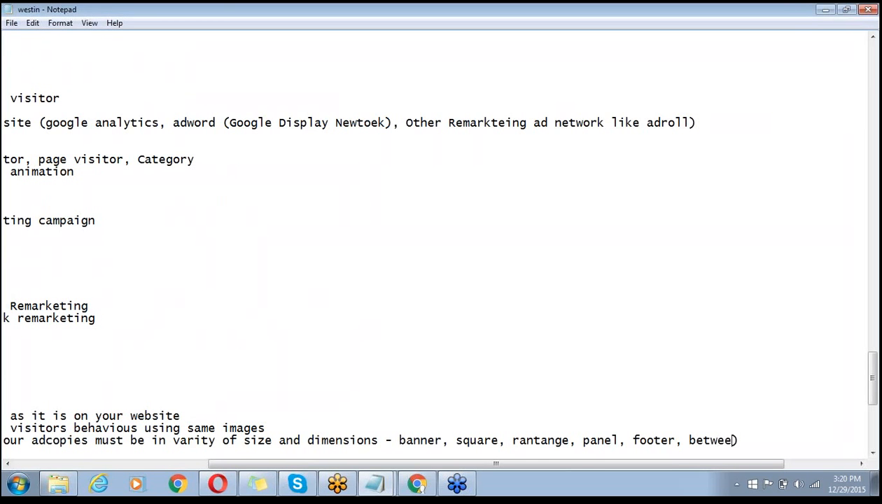
pyautogui.write('n the content')
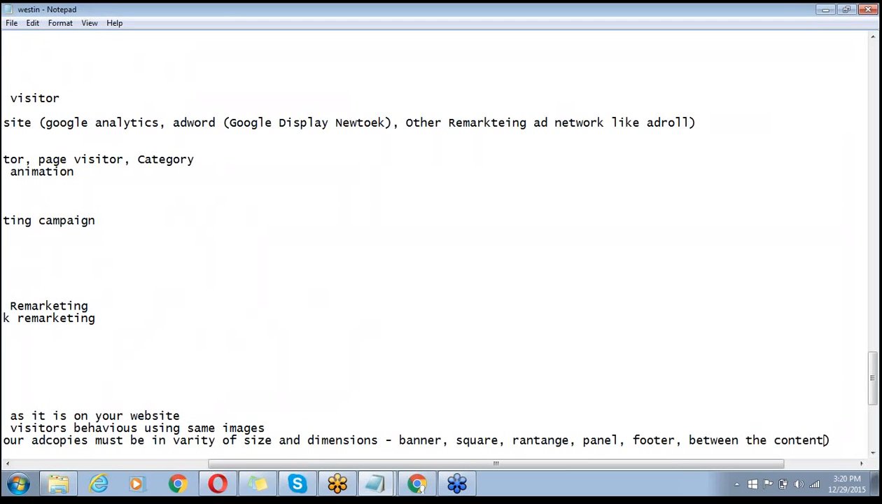
pyautogui.press('Return')
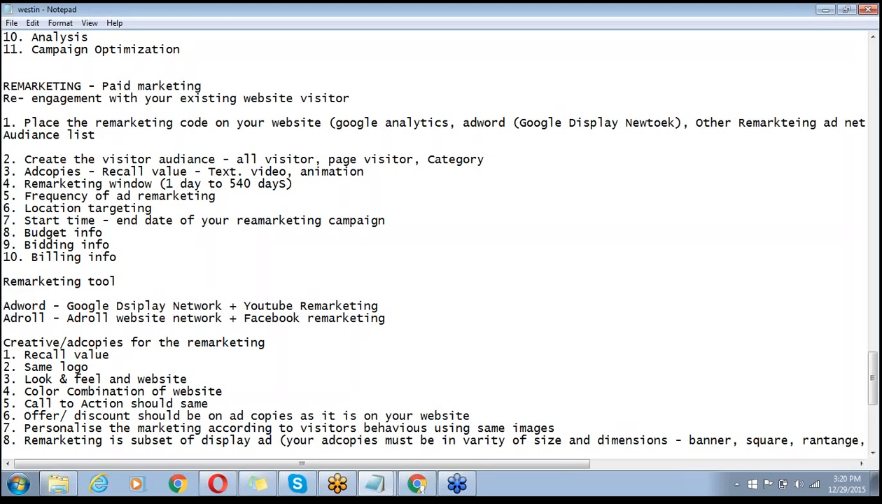
# - Choose 'I'll Upload Ads When I Launch a Campaign' and open the Request Ads form
pyautogui.click(416, 484)
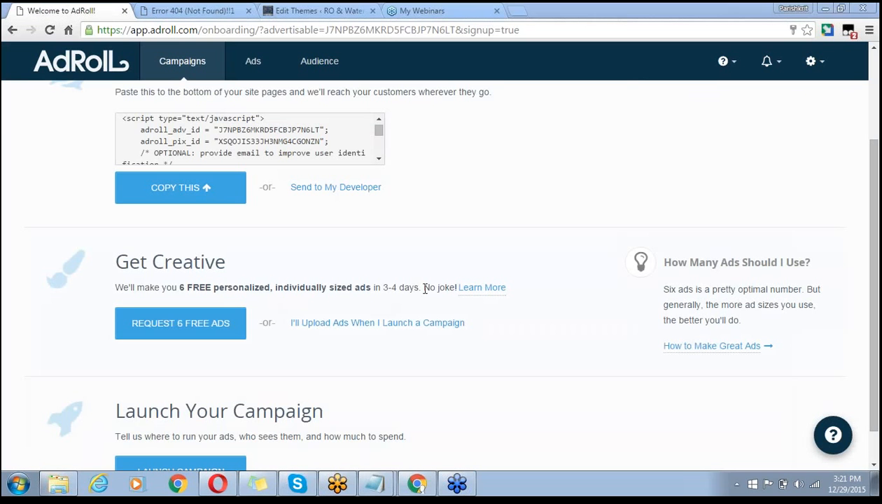
pyautogui.moveTo(422, 287); pyautogui.dragTo(122, 280)
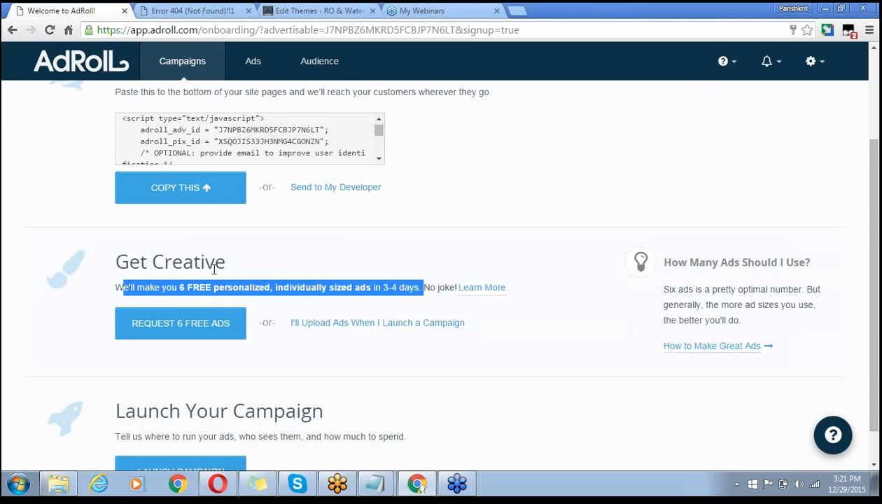
pyautogui.click(271, 282)
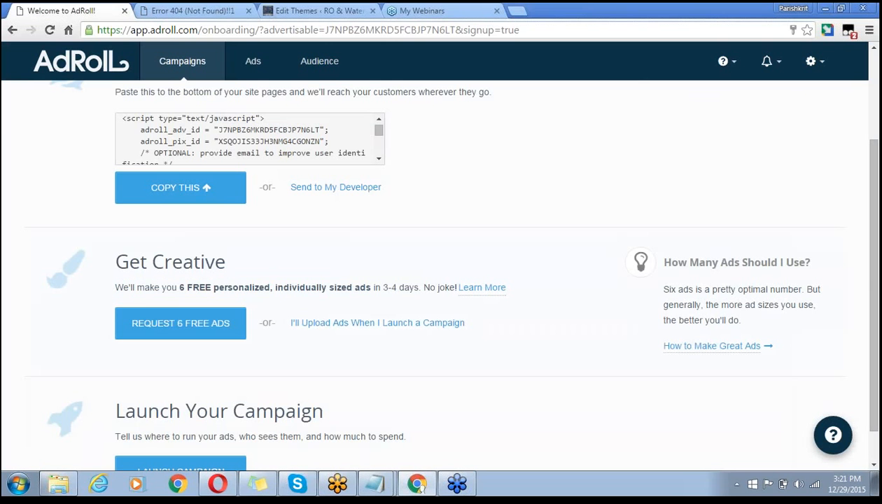
pyautogui.moveTo(180, 289); pyautogui.dragTo(278, 291)
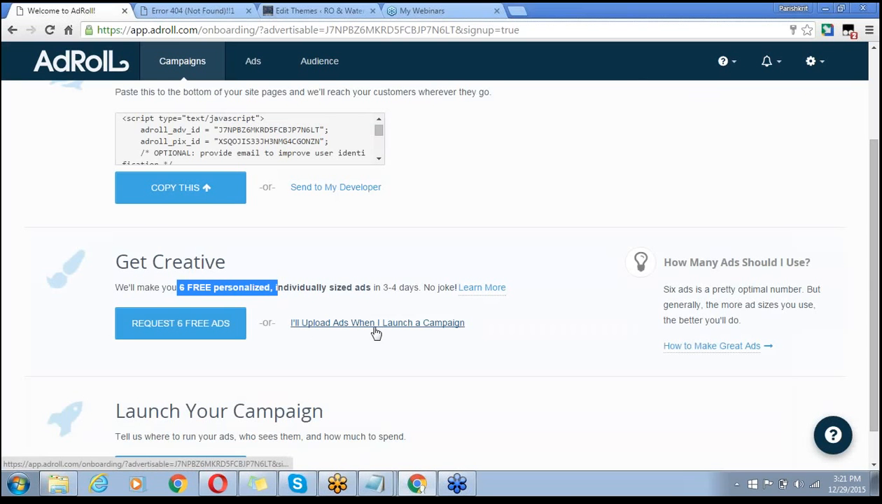
pyautogui.click(305, 324)
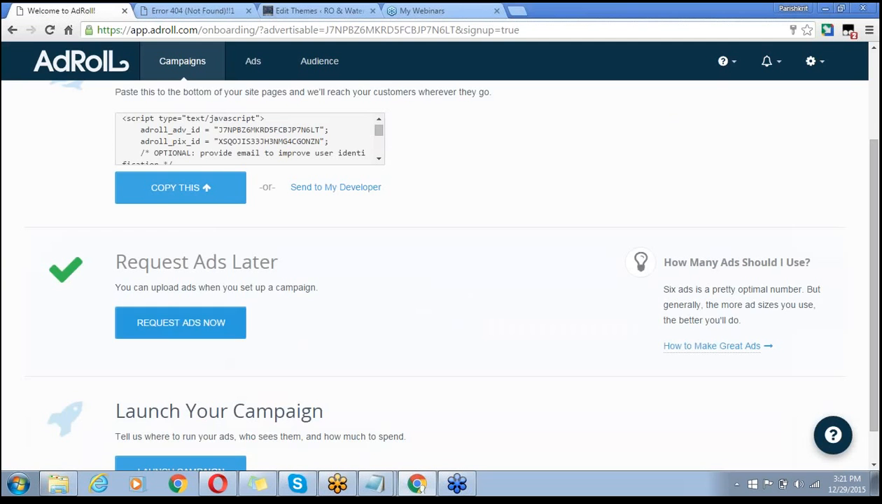
pyautogui.click(206, 325)
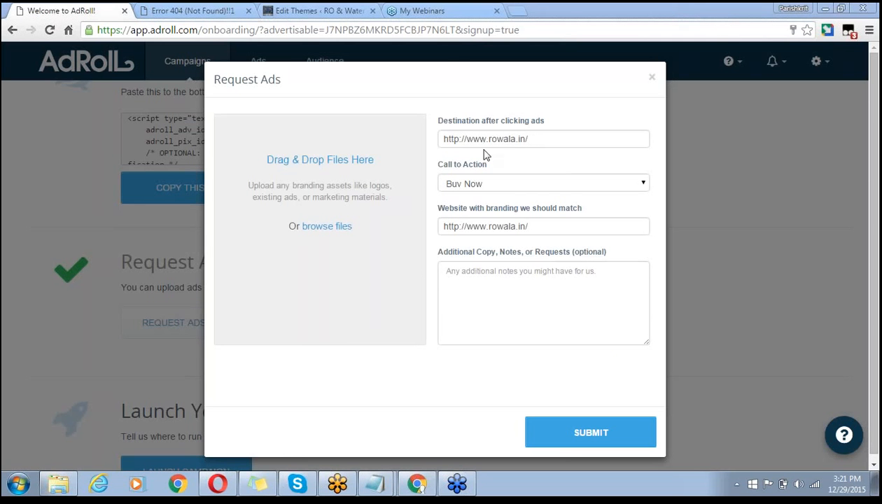
# - Keep Buy Now as the call to action in the Request Ads form
pyautogui.click(496, 184)
pyautogui.click(496, 184)
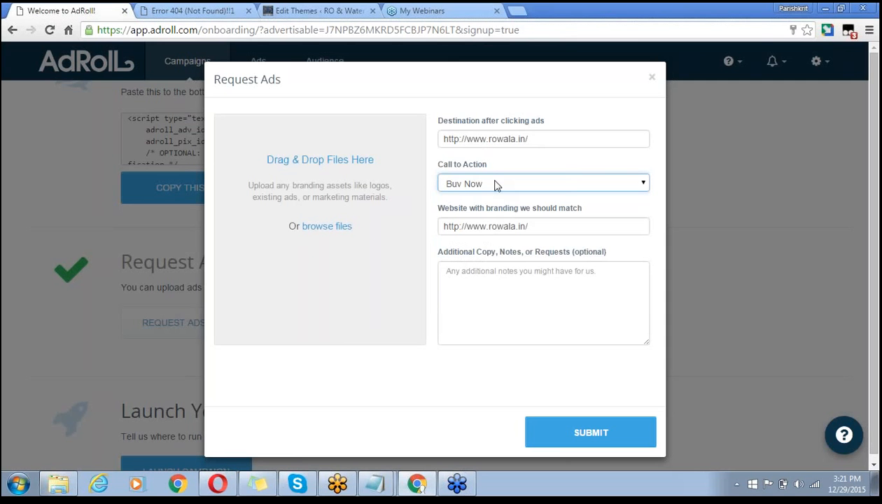
pyautogui.click(453, 184)
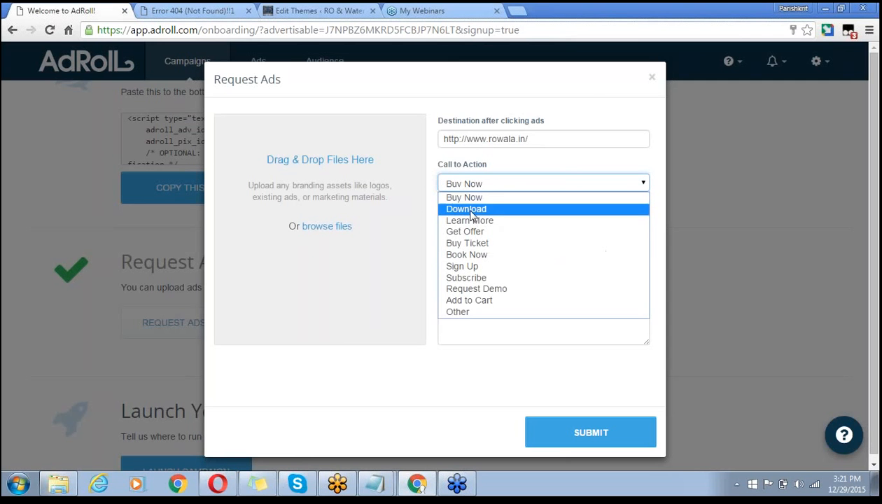
pyautogui.click(468, 198)
pyautogui.click(471, 186)
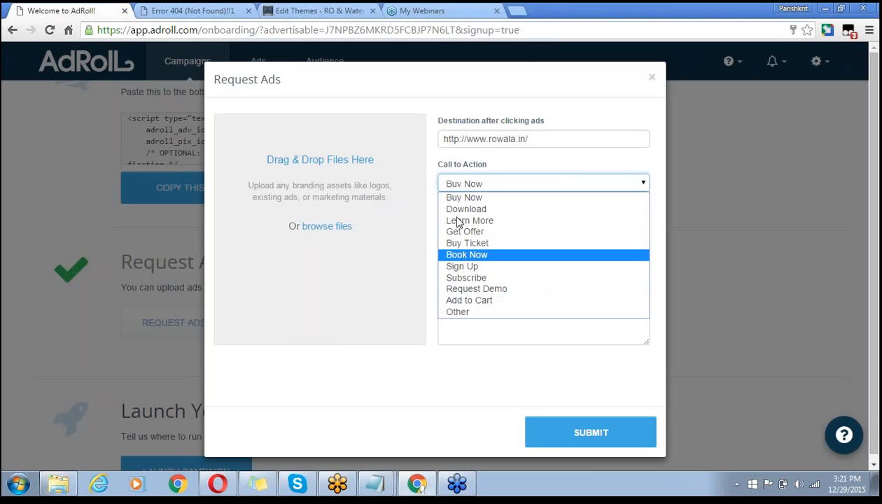
pyautogui.click(459, 198)
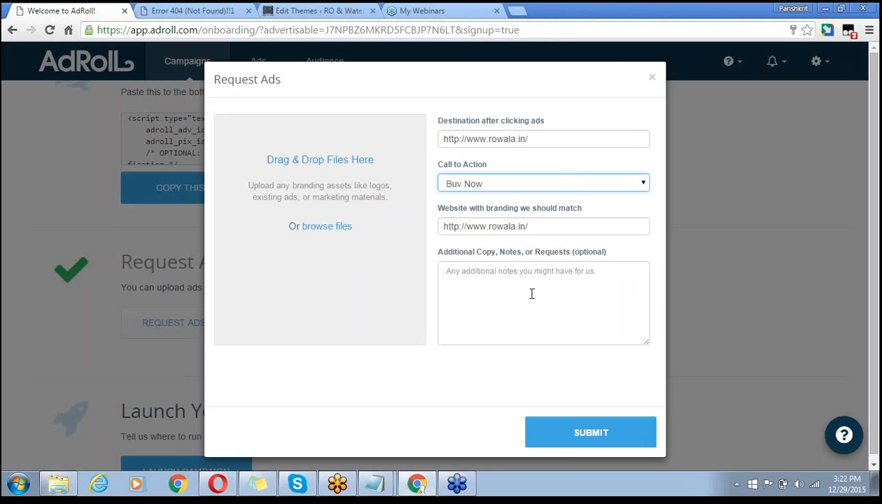
pyautogui.click(730, 51)
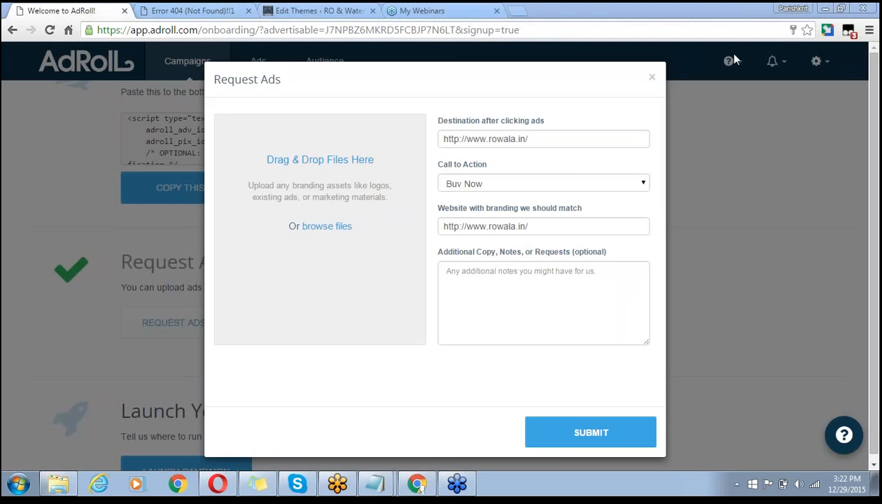
# - Enter 'I am looking for phone call from the remarketing' in the Additional Copy, Notes, or Requests box
pyautogui.click(483, 310)
pyautogui.write('I am')
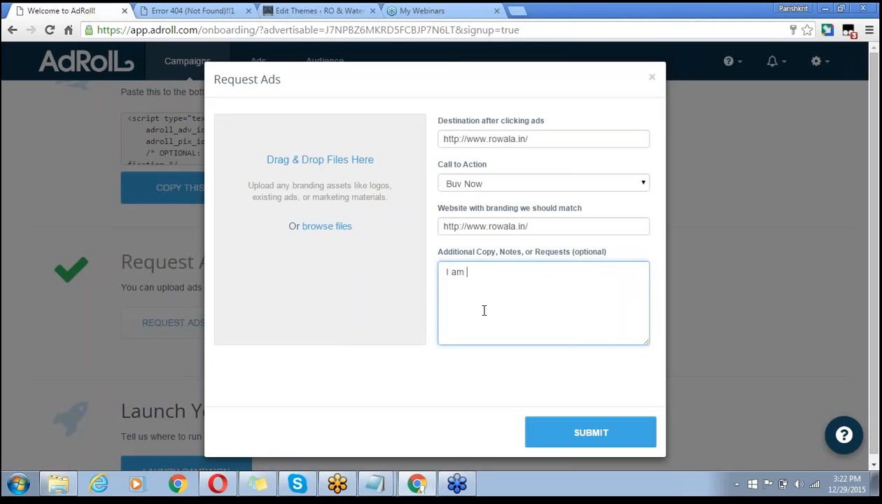
pyautogui.write(' lookin')
pyautogui.press('BackSpace')
pyautogui.write('g fo')
pyautogui.press('BackSpace')
pyautogui.press('BackSpace')
pyautogui.press('BackSpace')
pyautogui.write('phone ca')
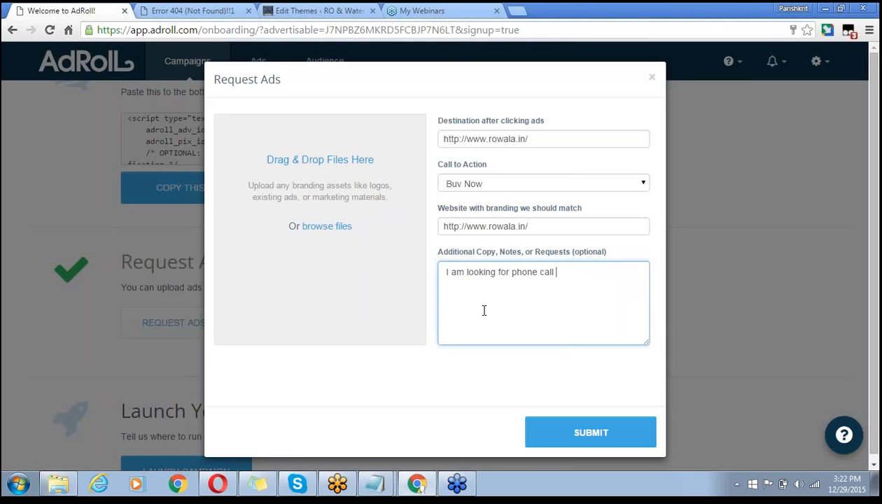
pyautogui.write('ll from m')
pyautogui.press('BackSpace')
pyautogui.press('BackSpace')
pyautogui.write('the remarket')
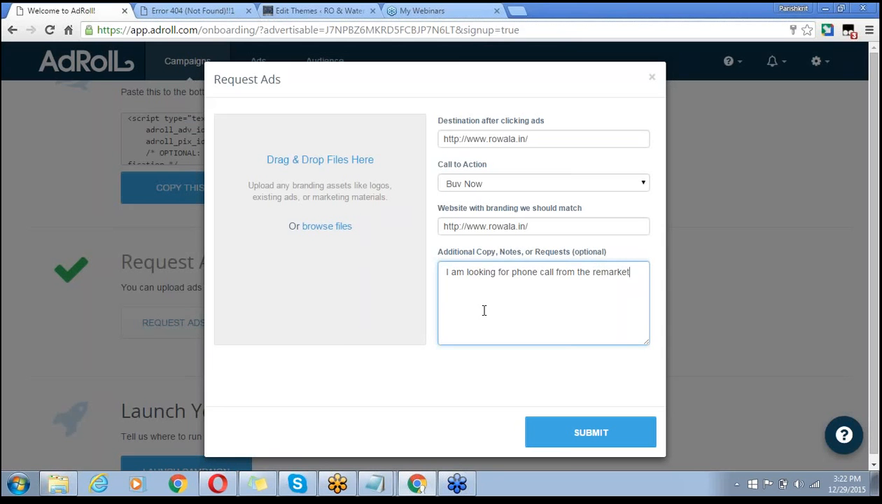
pyautogui.write('ing')
# - Upload the aqua fresh model 2 image from the Desktop raj folder as a branding asset
pyautogui.click(321, 233)
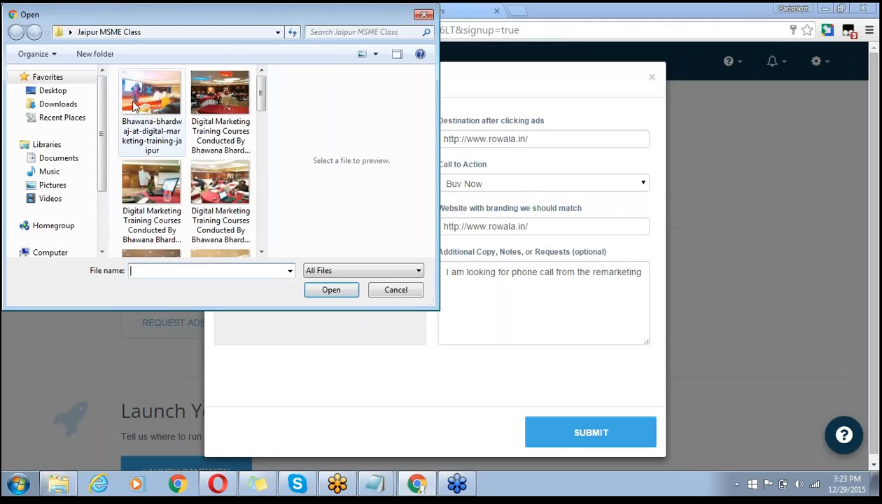
pyautogui.click(56, 92)
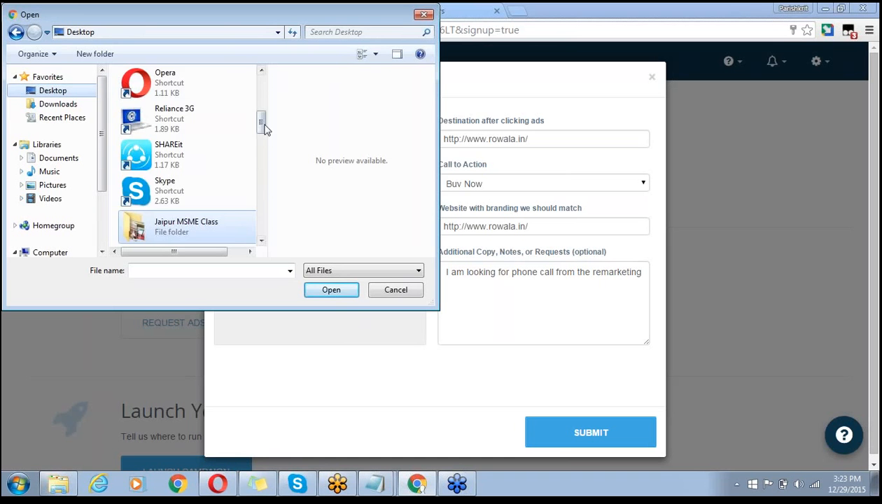
pyautogui.scroll(1, 263, 122)
pyautogui.moveTo(265, 123); pyautogui.dragTo(257, 140)
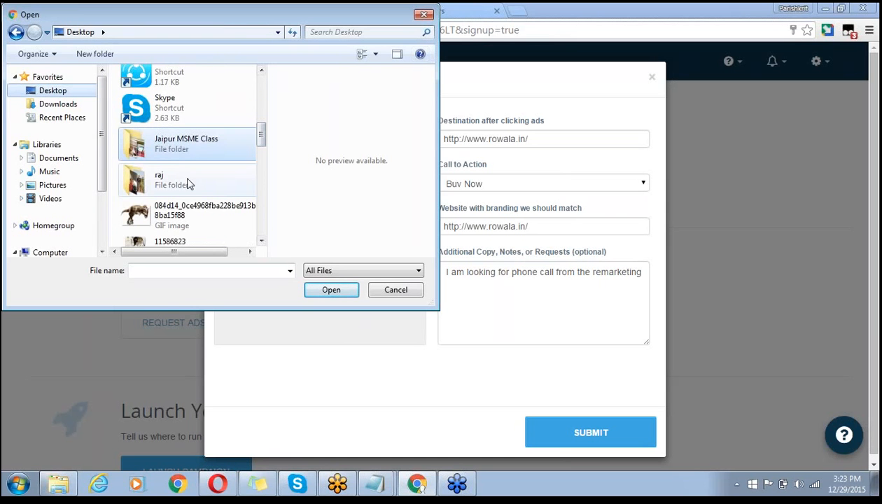
pyautogui.click(166, 176)
pyautogui.doubleClick(166, 177)
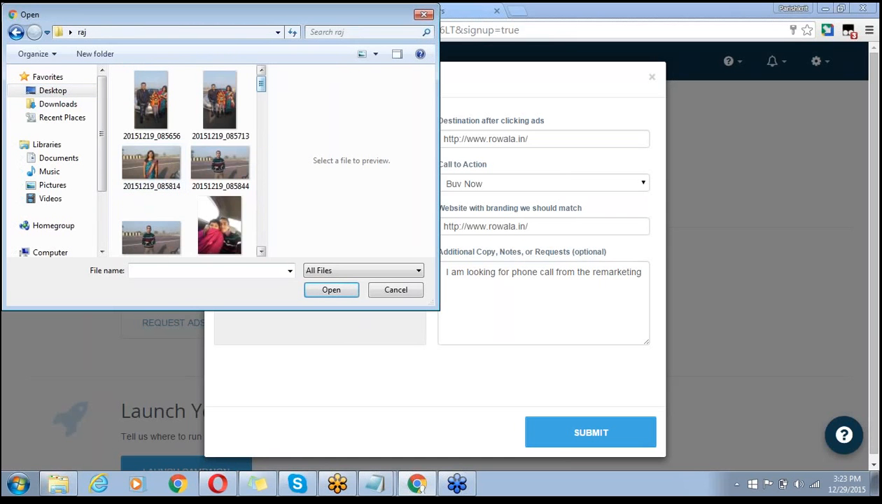
pyautogui.moveTo(259, 80); pyautogui.dragTo(261, 209)
pyautogui.click(215, 130)
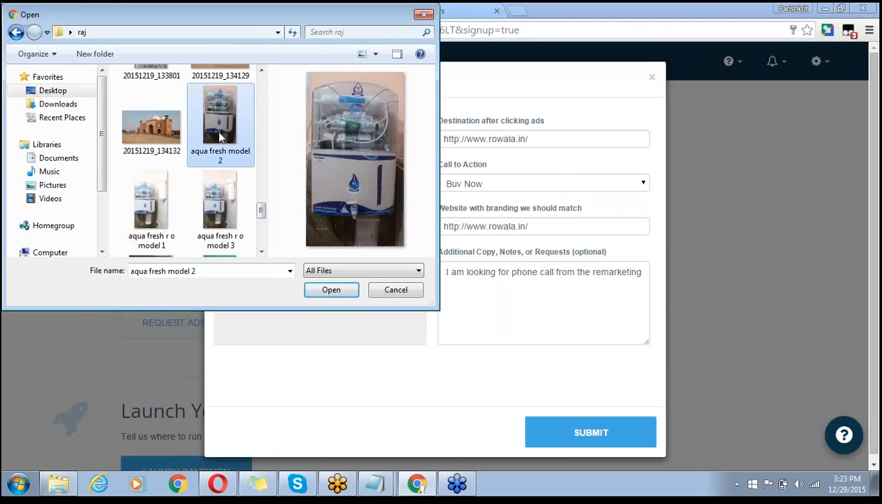
pyautogui.click(330, 290)
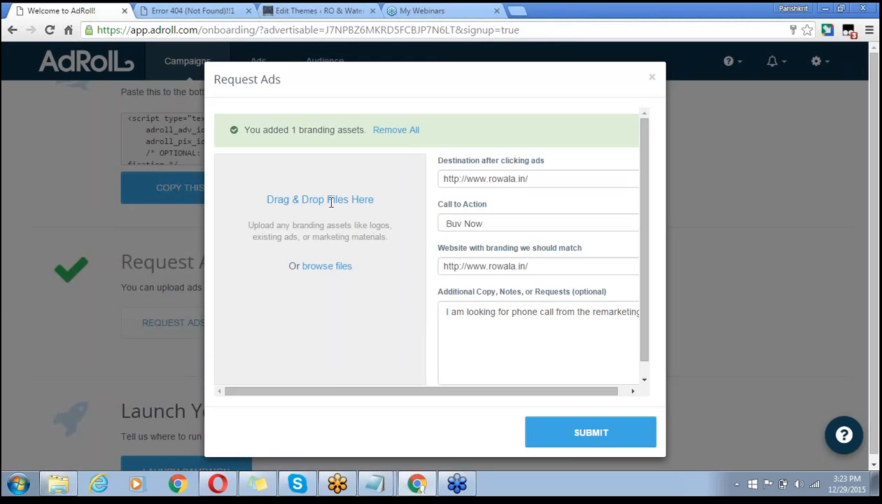
# - Browse the raj folder again and select the supreme r o model 1 and 2 images
pyautogui.click(324, 268)
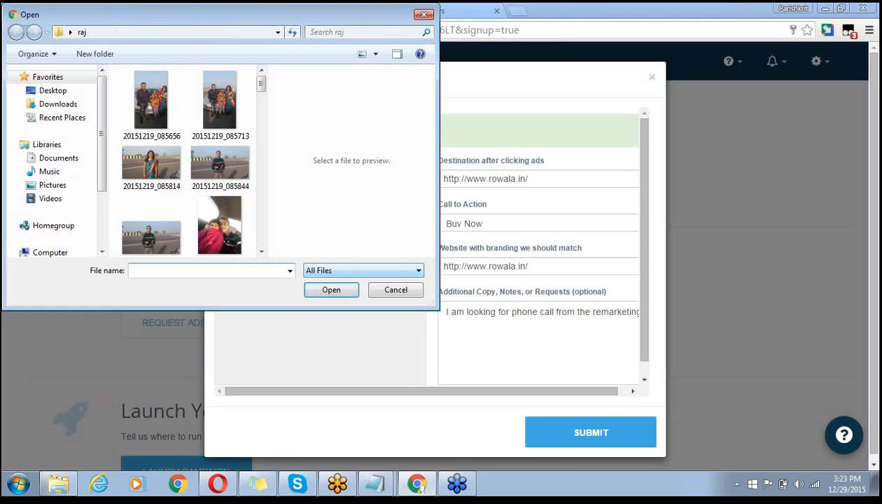
pyautogui.moveTo(261, 85); pyautogui.dragTo(261, 245)
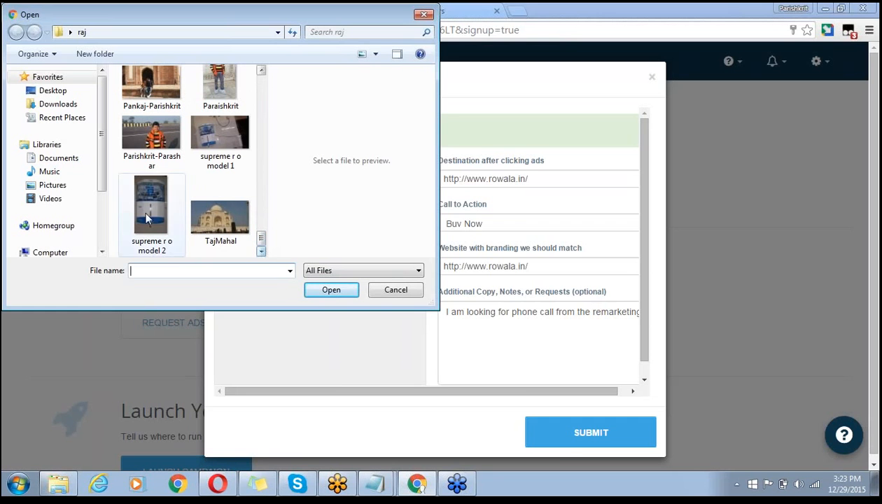
pyautogui.click(127, 392)
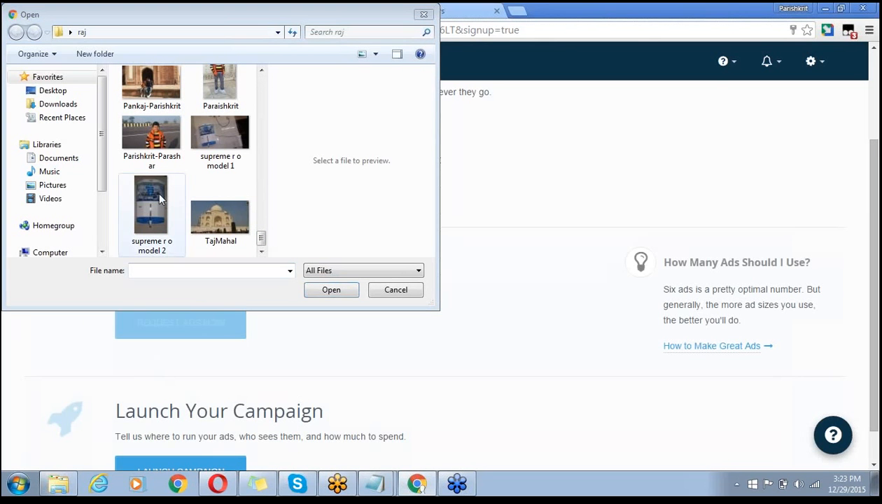
pyautogui.click(155, 212)
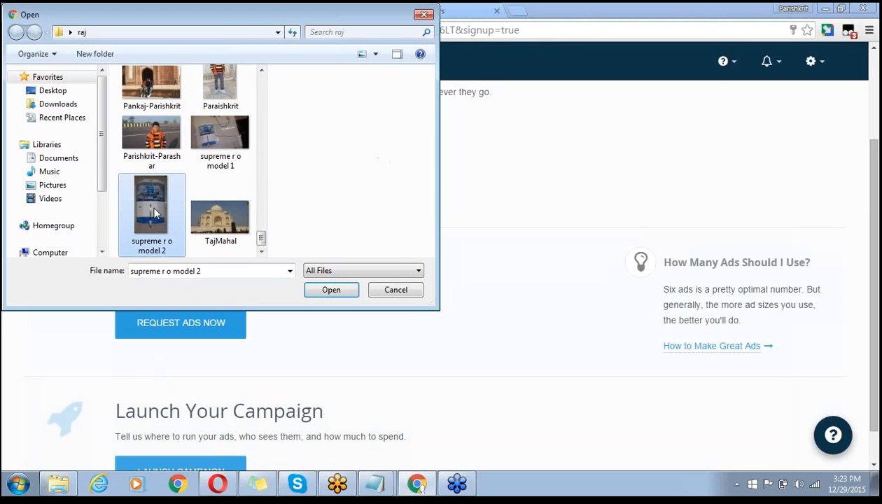
pyautogui.click(238, 144)
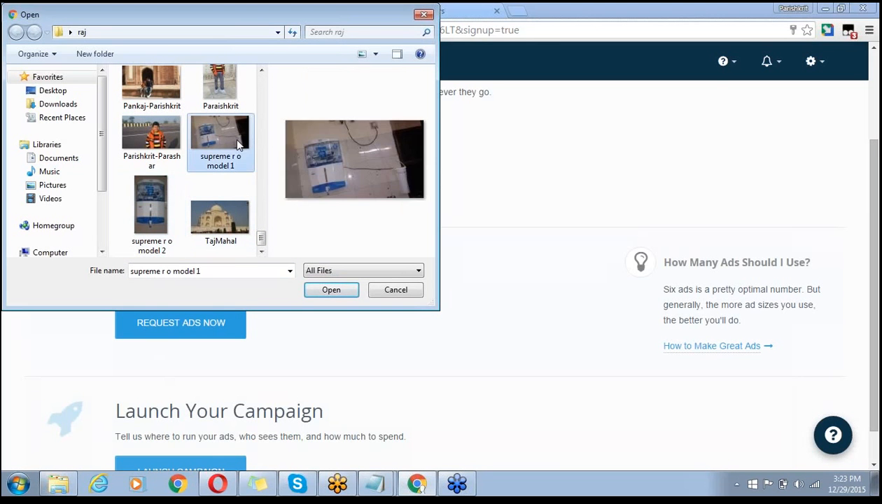
pyautogui.keyDown('ctrl'); pyautogui.click(170, 200); pyautogui.keyUp('ctrl')
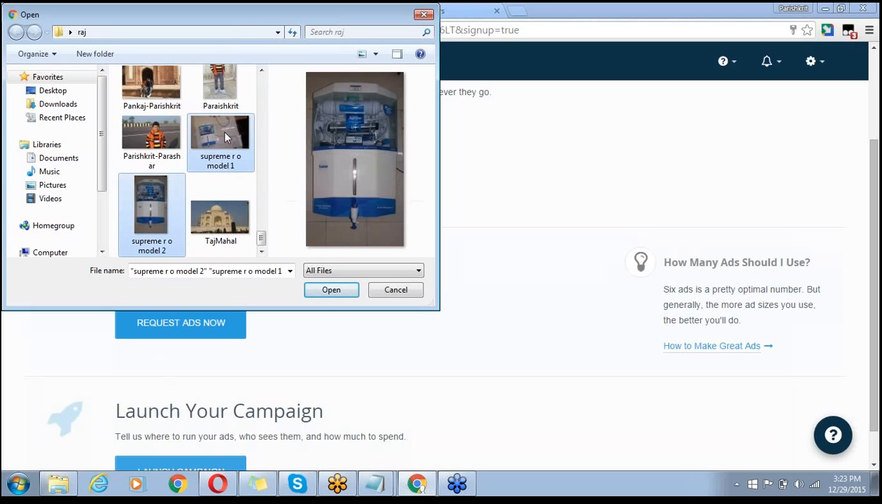
pyautogui.click(261, 71)
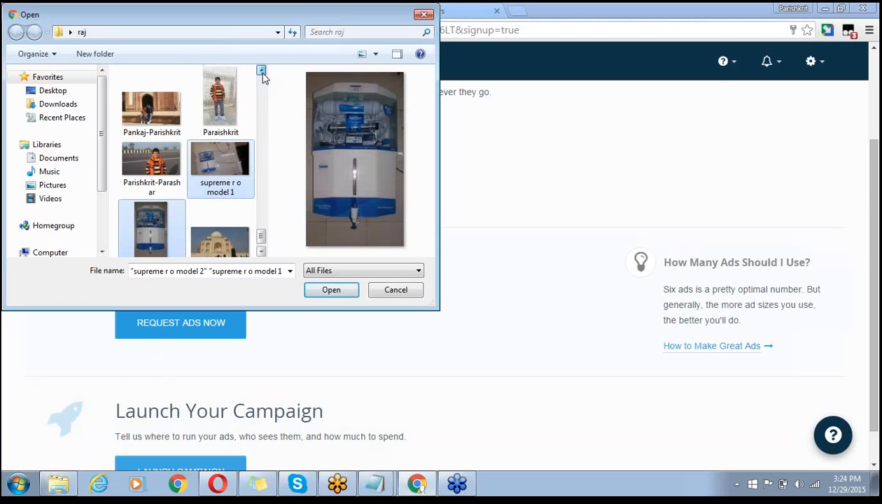
pyautogui.click(261, 73)
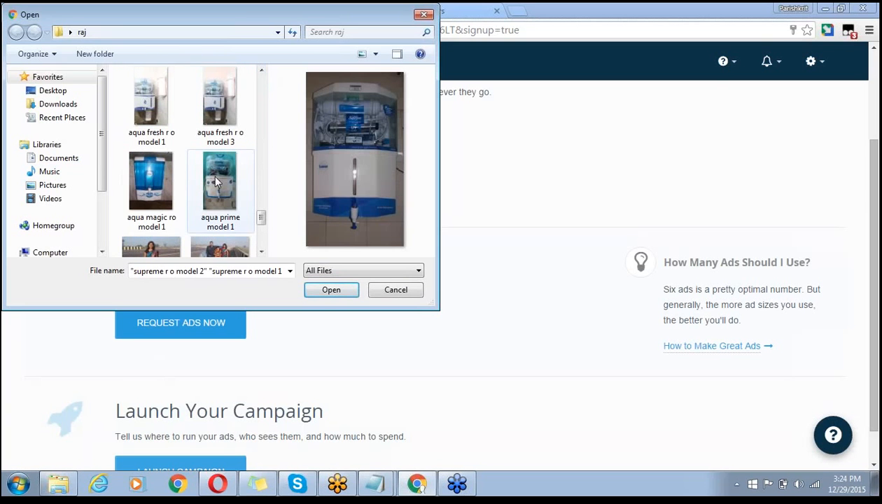
# - Select aqua prime, aqua magic ro, aqua fresh r o 1 and 3, and aqua fresh model 2, then open them
pyautogui.keyDown('ctrl'); pyautogui.click(212, 175); pyautogui.keyUp('ctrl')
pyautogui.keyDown('ctrl'); pyautogui.click(170, 177); pyautogui.keyUp('ctrl')
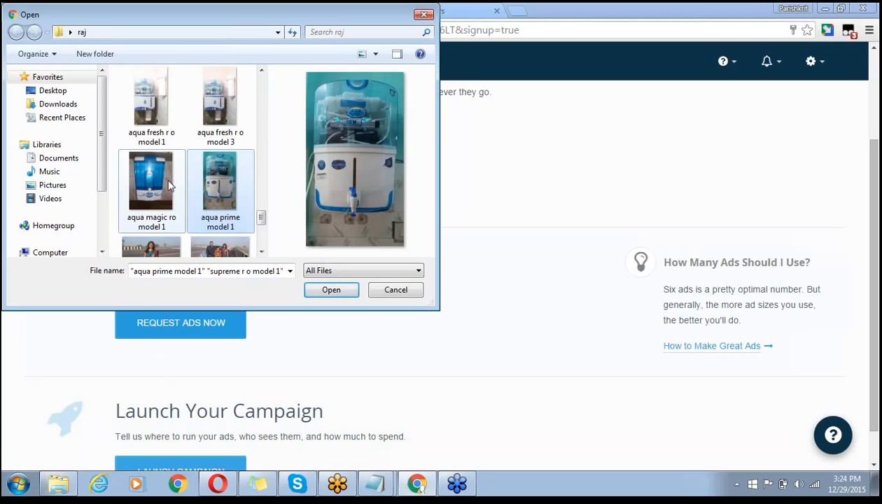
pyautogui.keyDown('ctrl'); pyautogui.click(170, 183); pyautogui.keyUp('ctrl')
pyautogui.keyDown('ctrl'); pyautogui.click(159, 133); pyautogui.keyUp('ctrl')
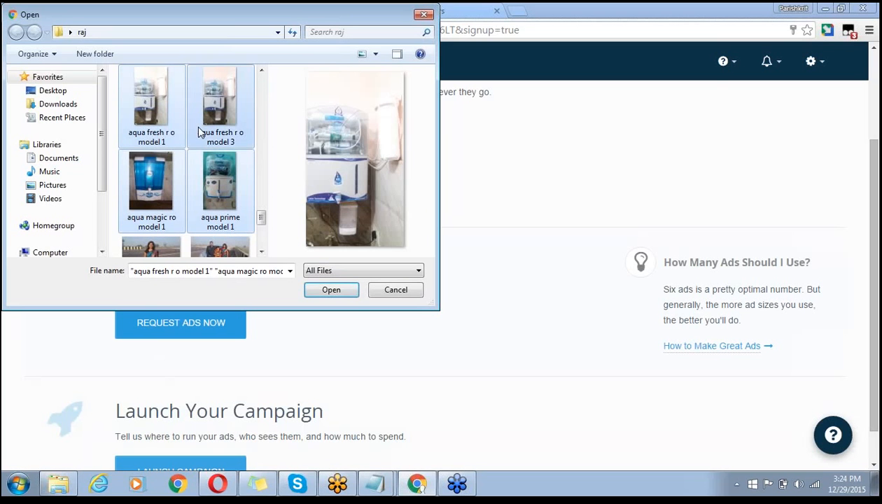
pyautogui.keyDown('ctrl'); pyautogui.click(198, 133); pyautogui.keyUp('ctrl')
pyautogui.click(262, 73)
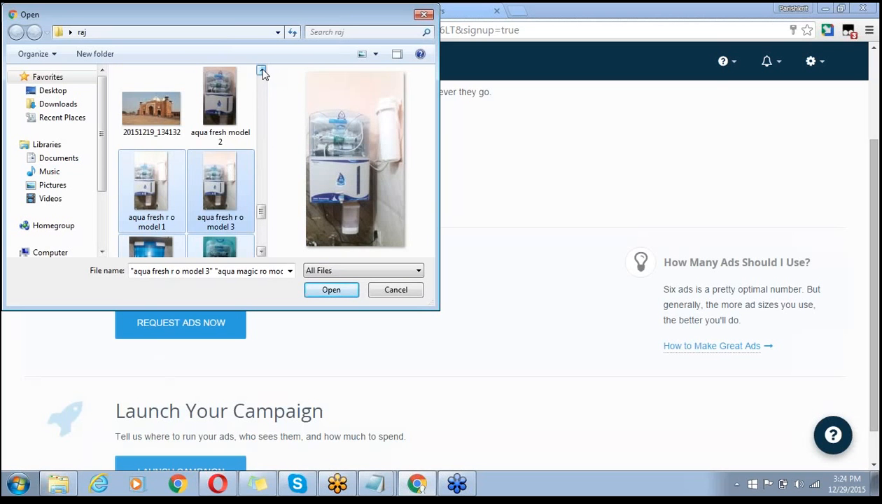
pyautogui.keyDown('ctrl'); pyautogui.click(223, 121); pyautogui.keyUp('ctrl')
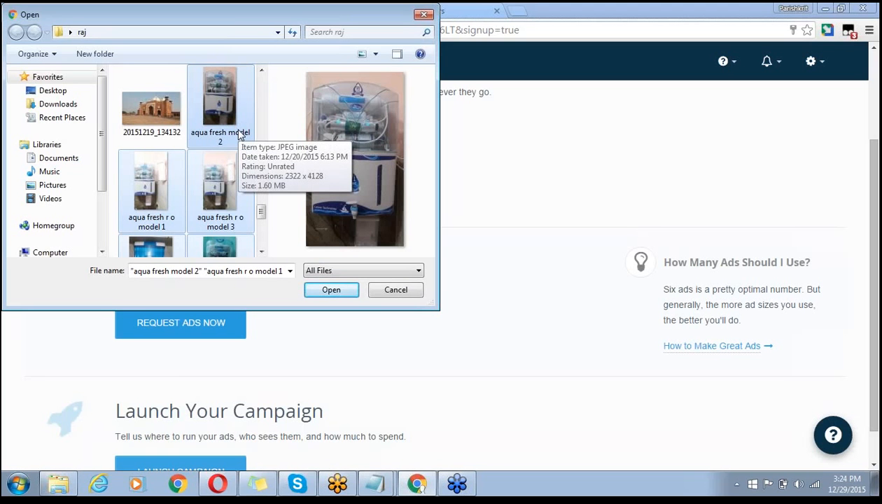
pyautogui.click(261, 73)
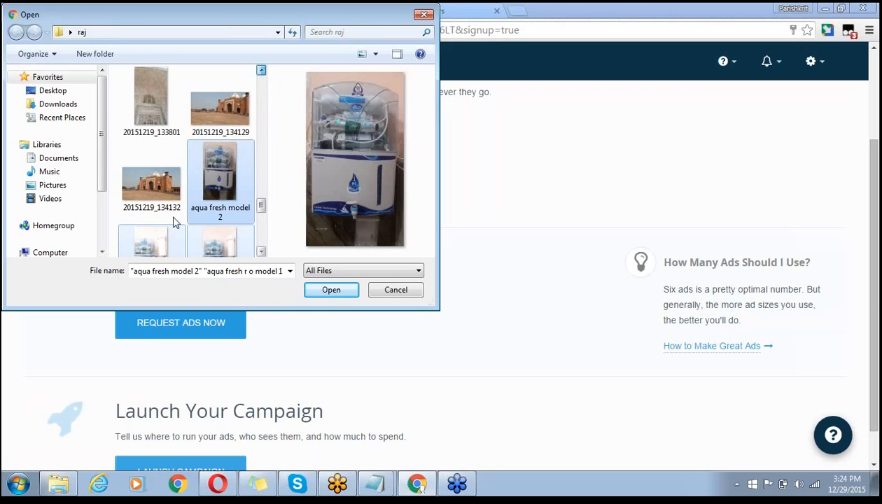
pyautogui.click(334, 291)
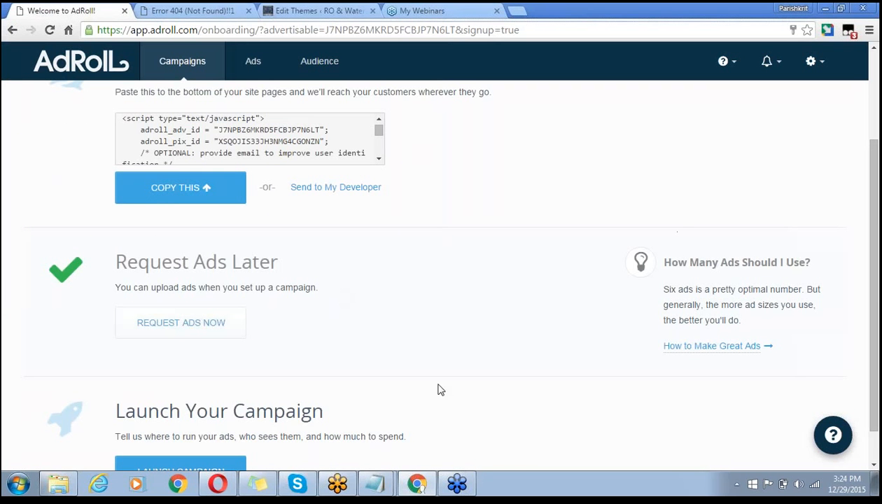
pyautogui.moveTo(721, 139)
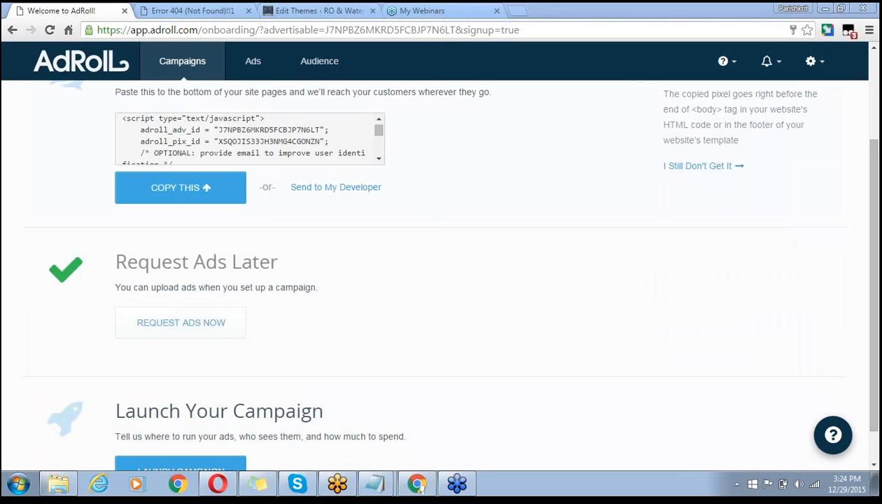
pyautogui.moveTo(338, 317)
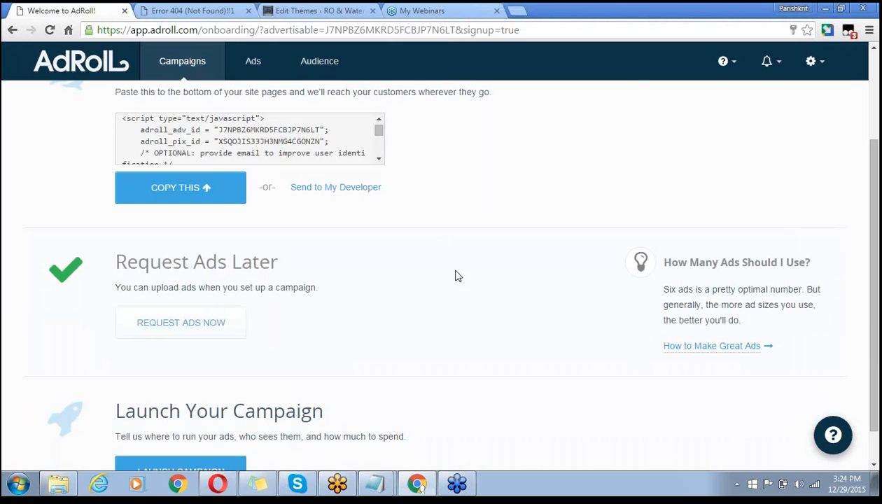
pyautogui.moveTo(382, 477)
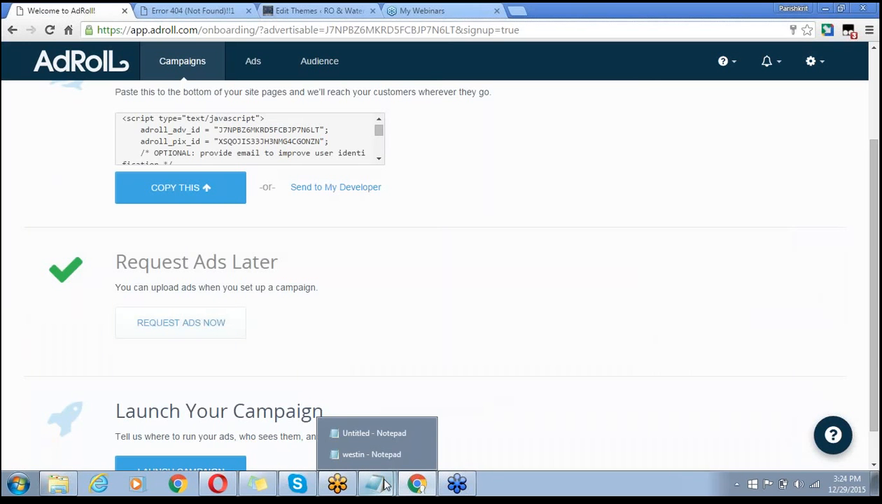
pyautogui.click(371, 454)
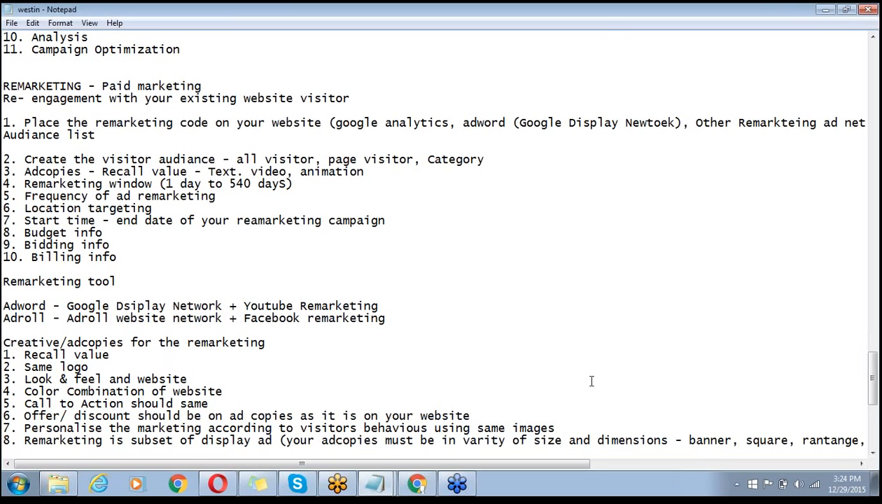
pyautogui.click(823, 8)
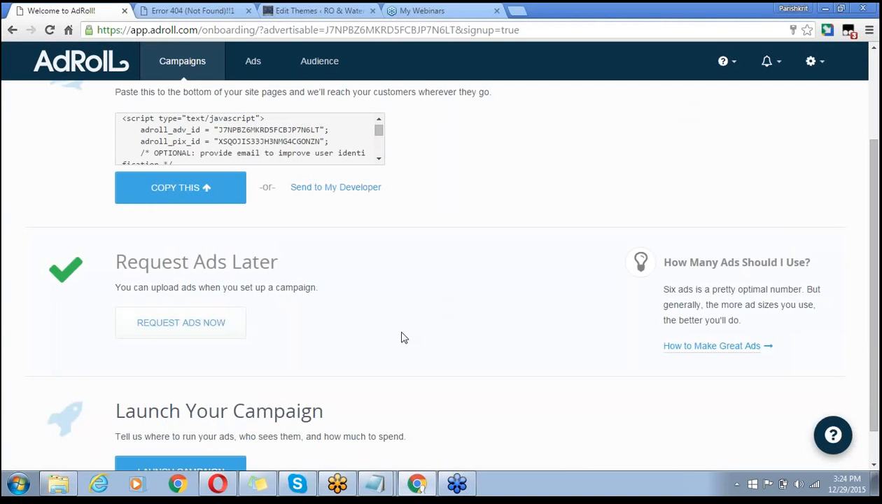
# - Launch a new campaign from the bottom of the onboarding page
pyautogui.scroll(-1, 403, 338)
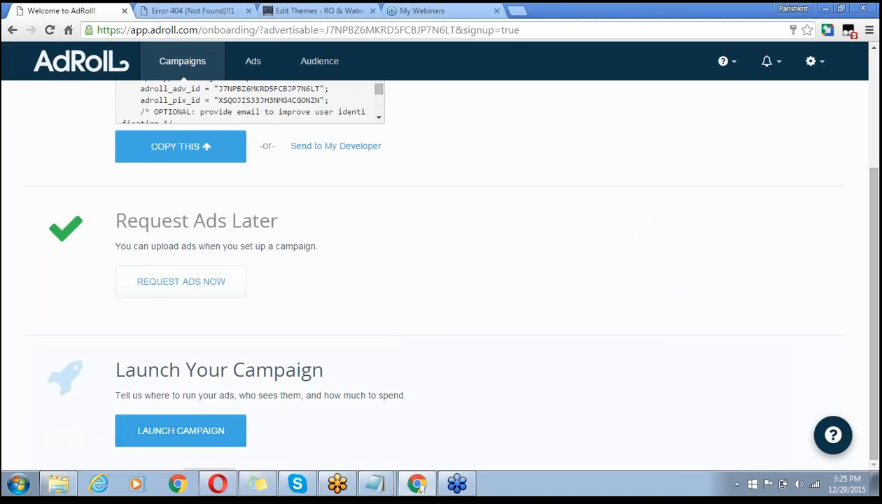
pyautogui.click(200, 433)
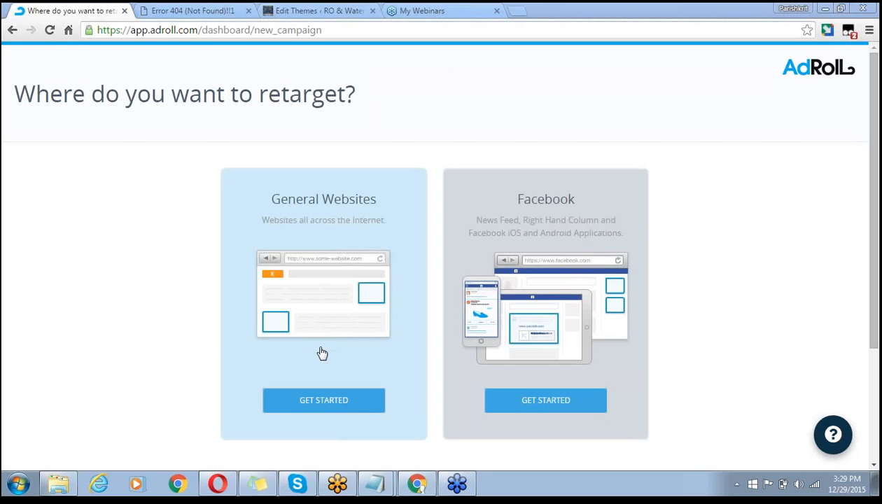
pyautogui.rightClick(436, 261)
pyautogui.click(156, 257)
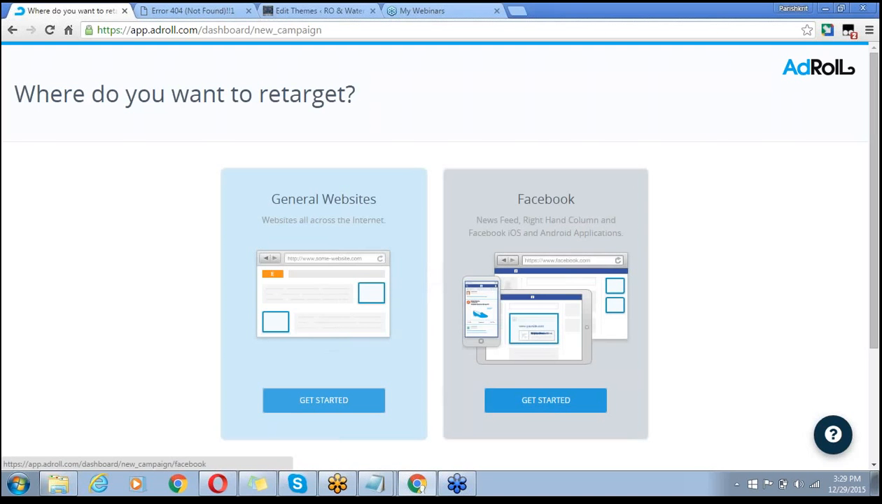
pyautogui.click(549, 402)
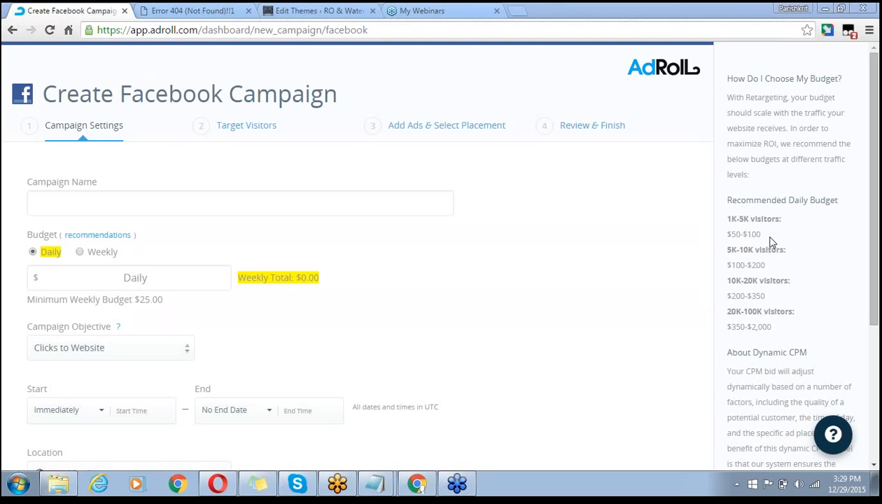
pyautogui.click(266, 204)
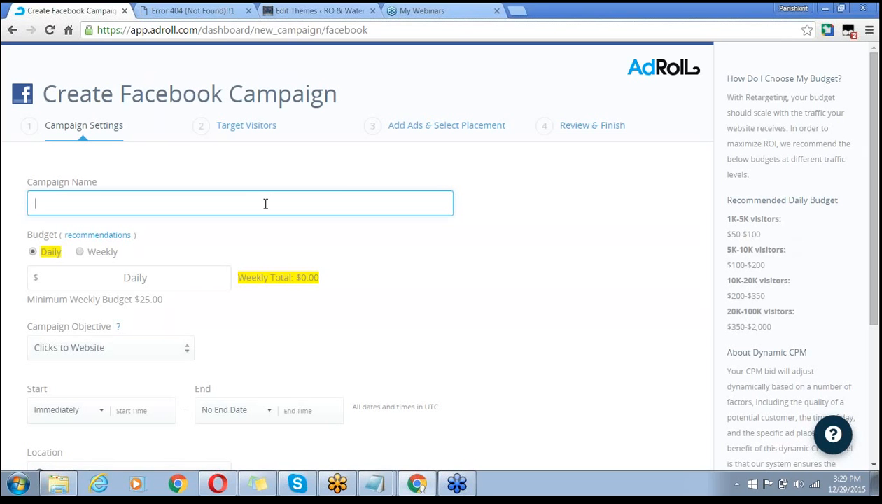
pyautogui.write('Rwala-fb-remarketing')
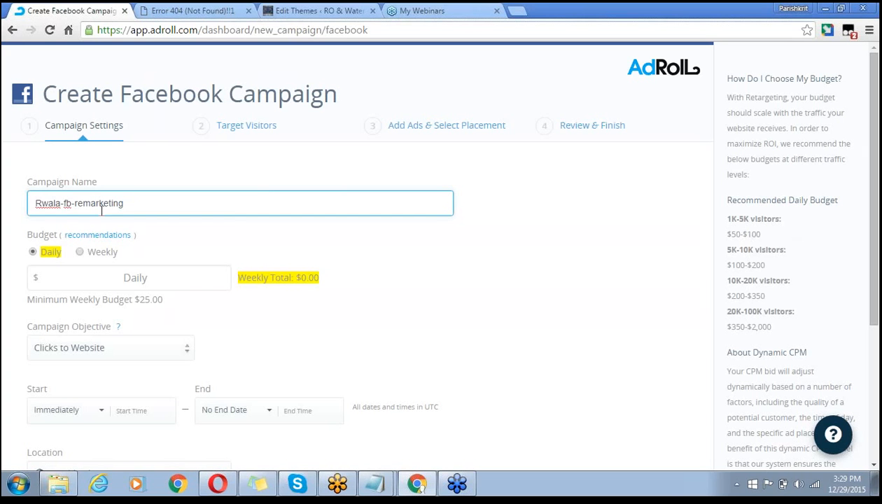
pyautogui.click(44, 203)
pyautogui.write('o')
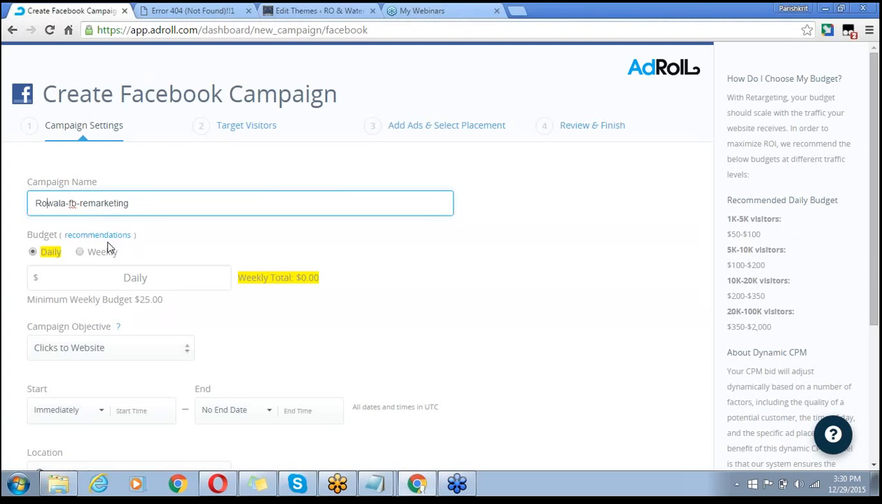
# - Enter 50 as the daily budget ($350.00 weekly) and keep Clicks to Website as the objective
pyautogui.click(72, 281)
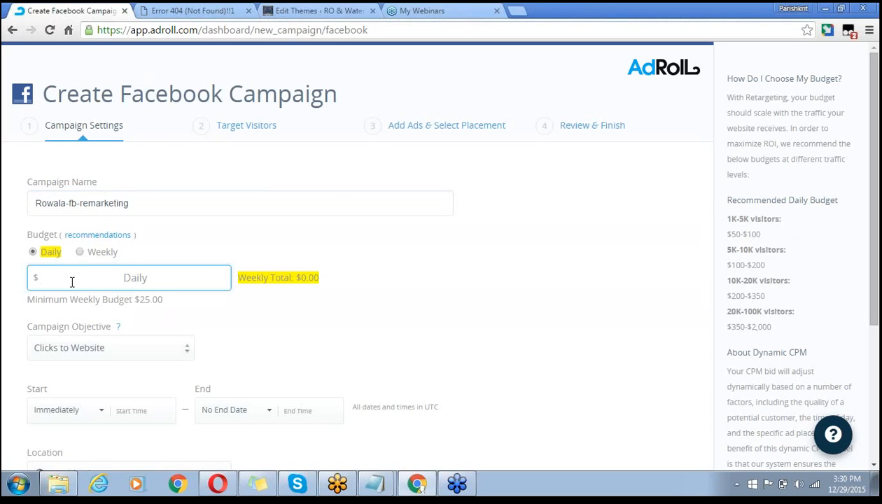
pyautogui.write('1')
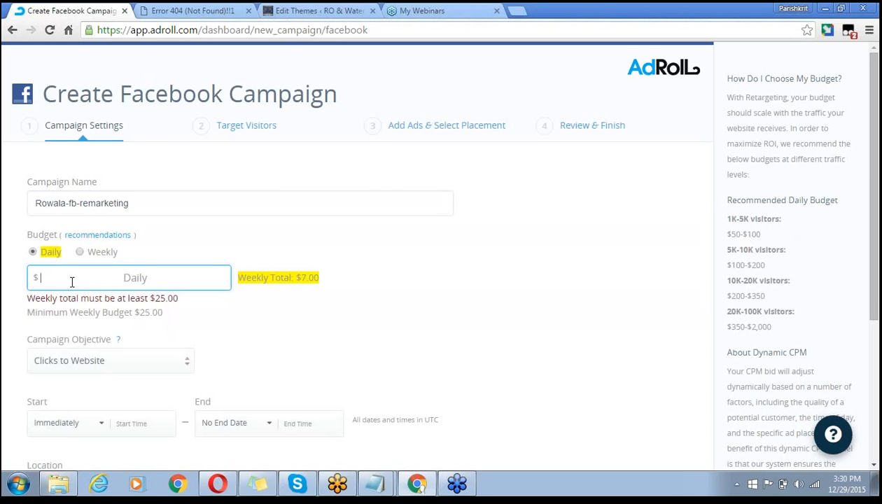
pyautogui.press('BackSpace')
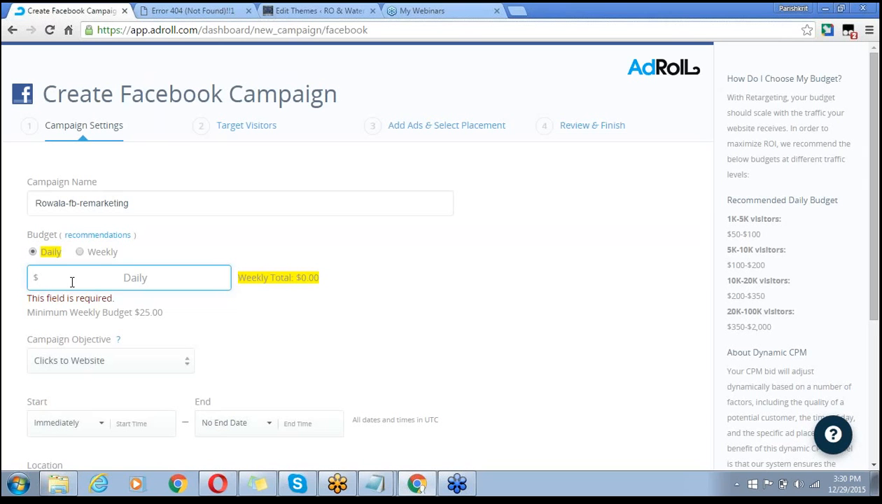
pyautogui.write('5')
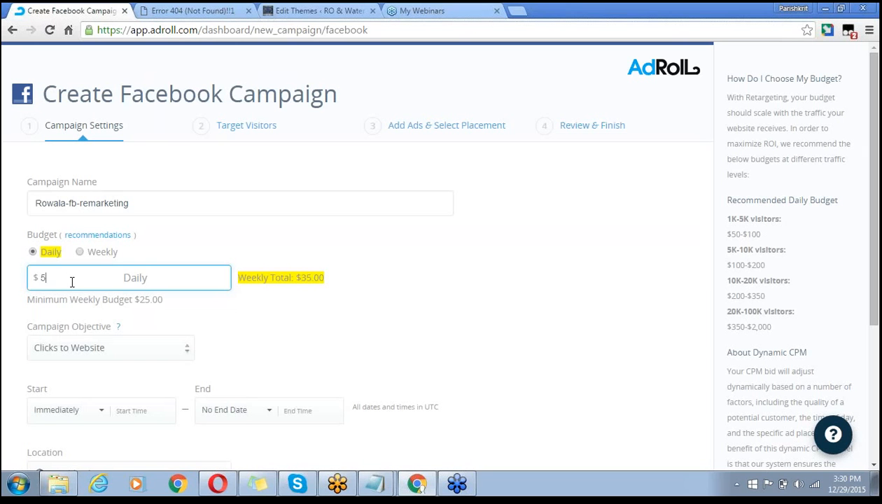
pyautogui.write('0')
pyautogui.click(320, 332)
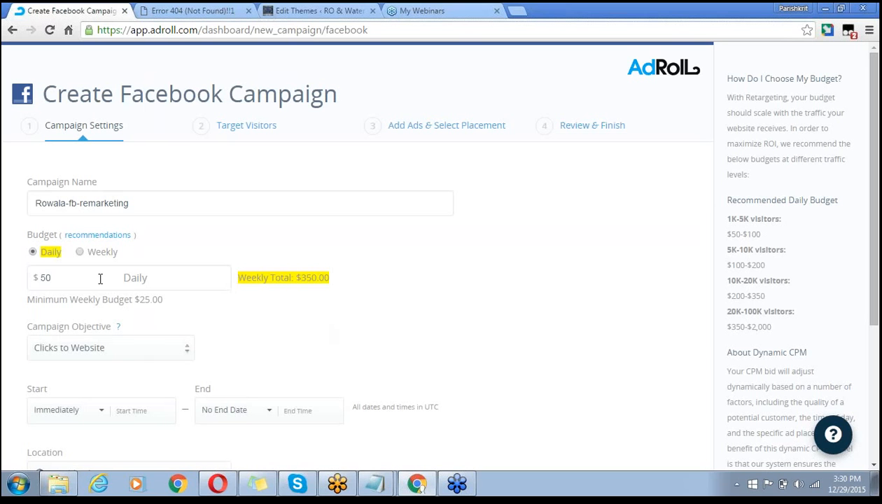
pyautogui.click(196, 356)
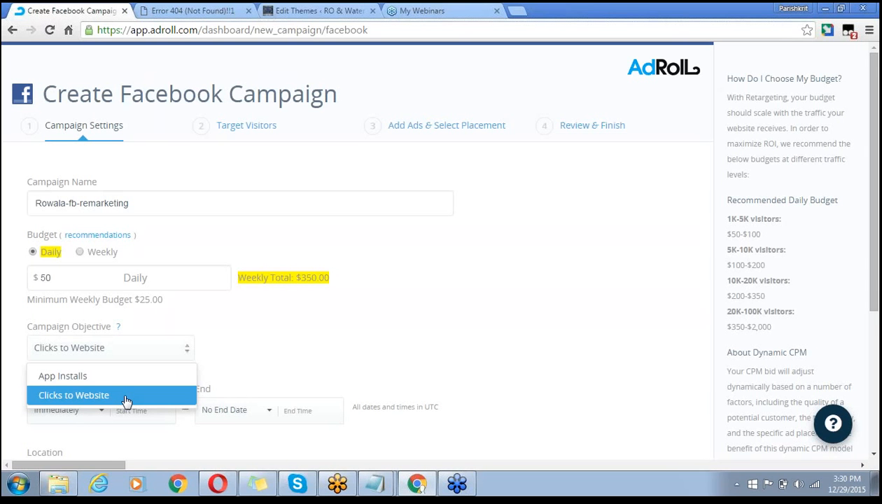
pyautogui.click(105, 398)
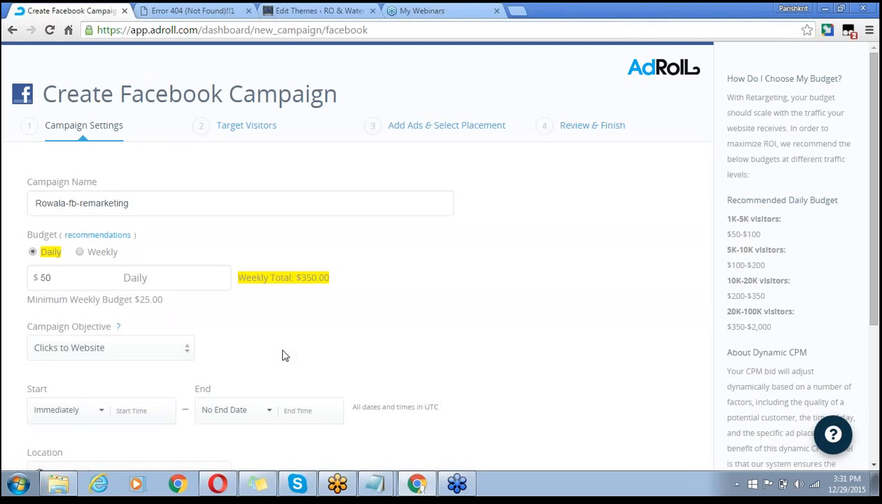
# - Set the campaign start to Immediately
pyautogui.scroll(-1, 284, 356)
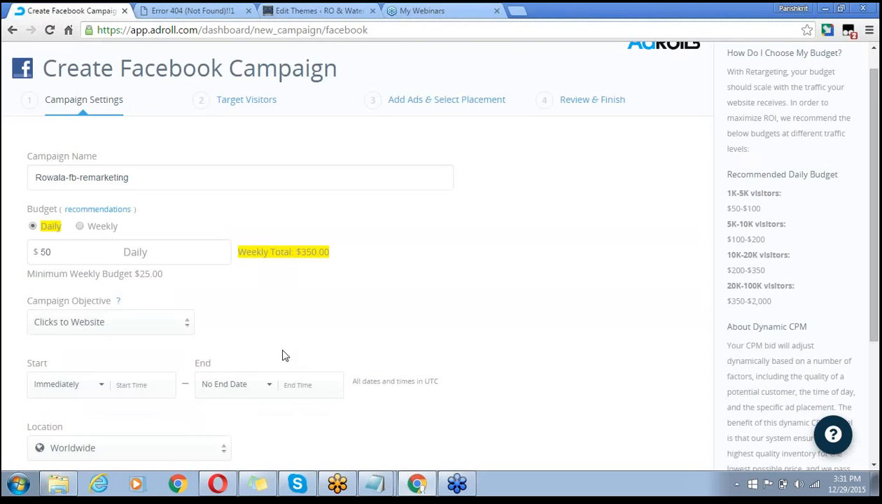
pyautogui.scroll(-2, 283, 355)
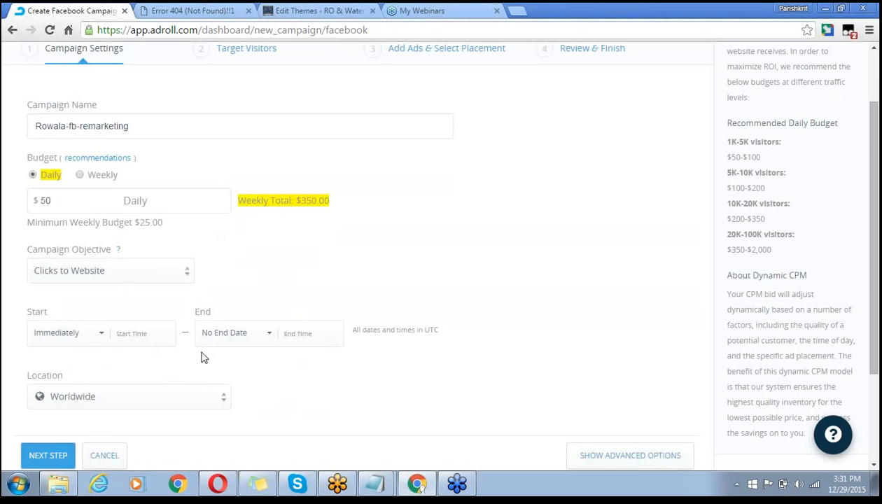
pyautogui.click(94, 338)
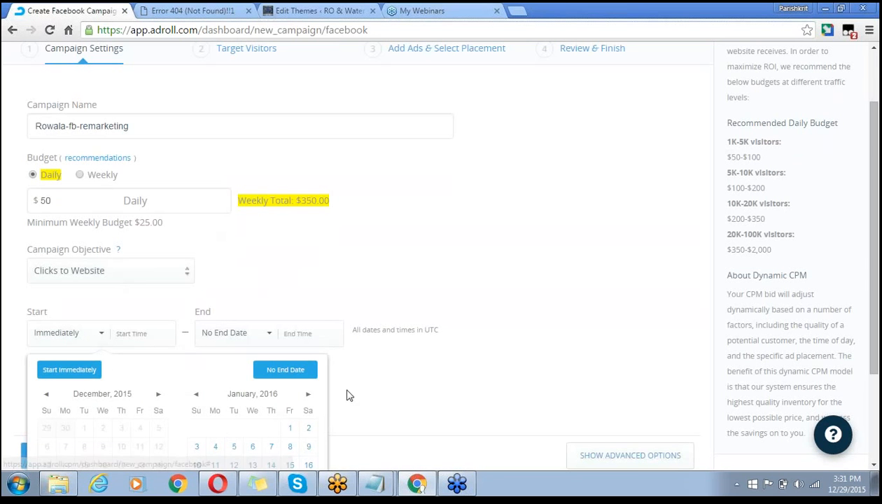
pyautogui.click(281, 435)
pyautogui.click(69, 369)
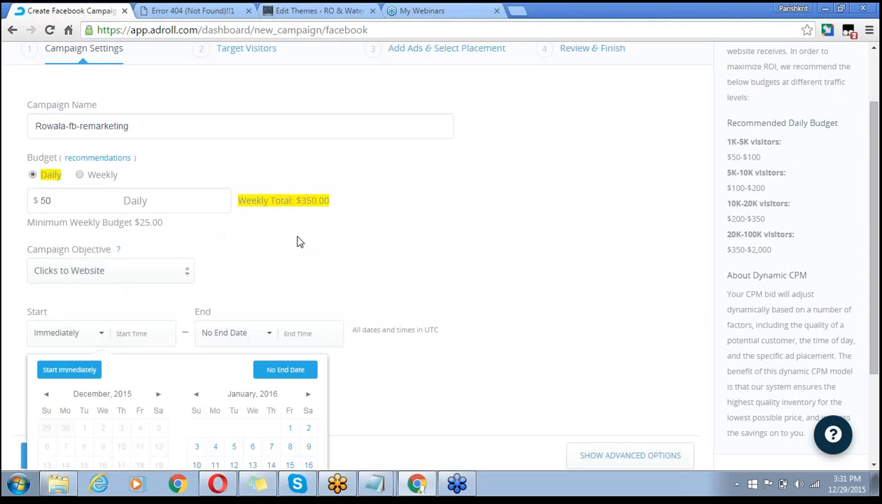
pyautogui.click(282, 256)
# - Set the campaign end date to Jan 5 2016, ending at end of day
pyautogui.click(270, 336)
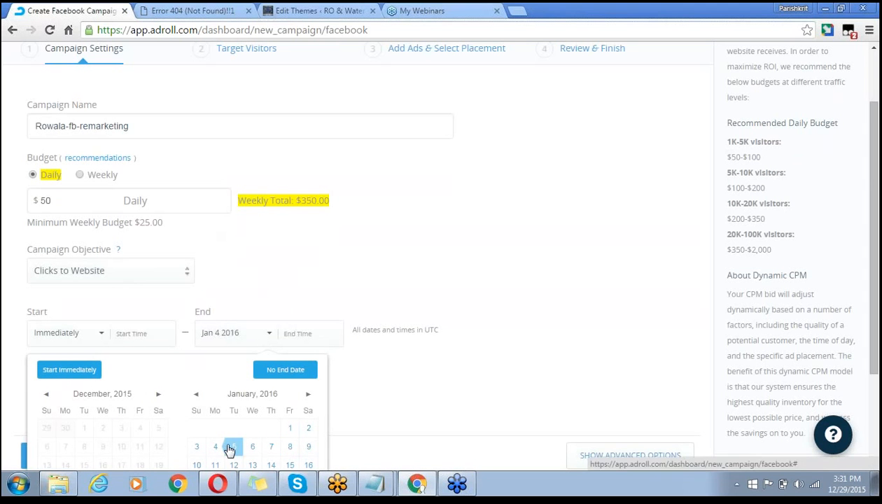
pyautogui.click(292, 430)
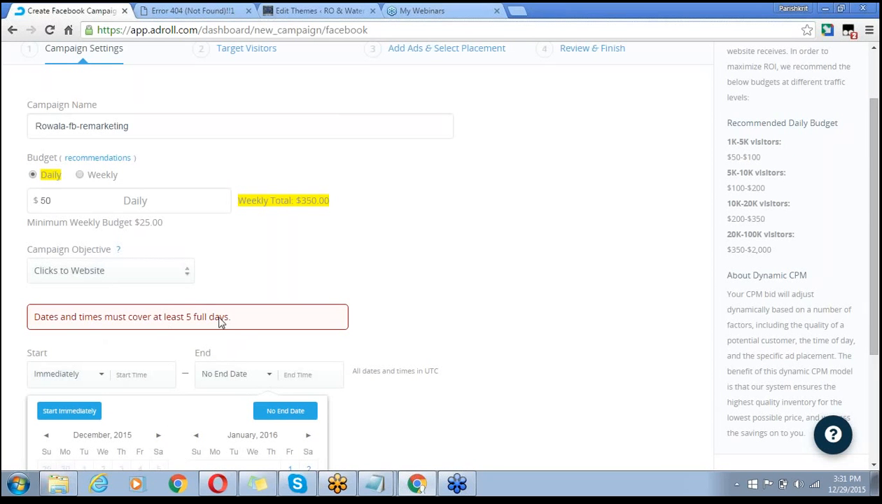
pyautogui.click(438, 275)
pyautogui.scroll(-2, 439, 276)
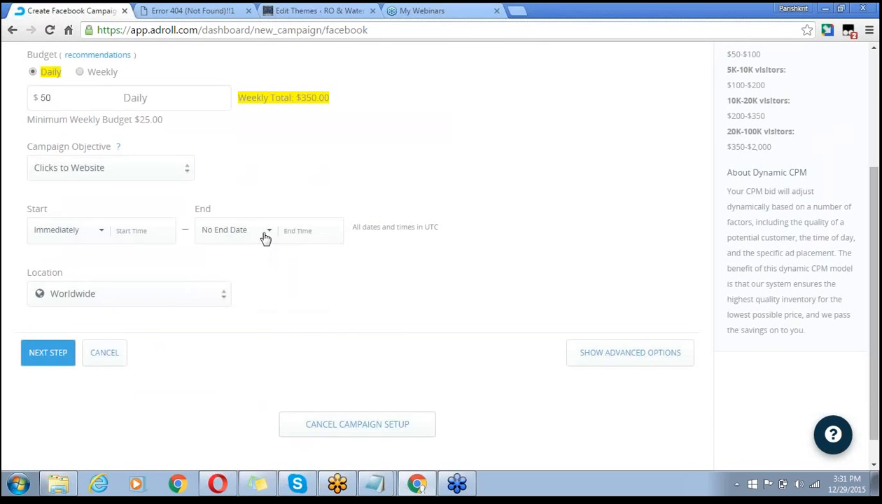
pyautogui.click(265, 239)
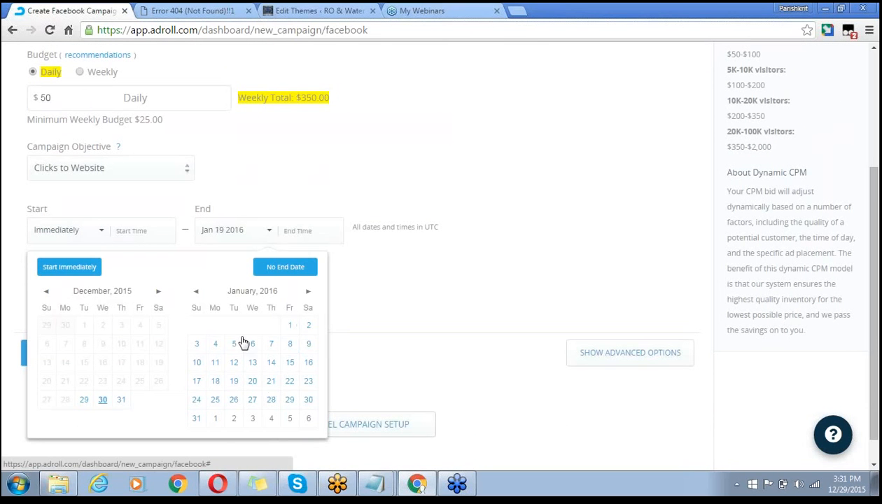
pyautogui.click(215, 343)
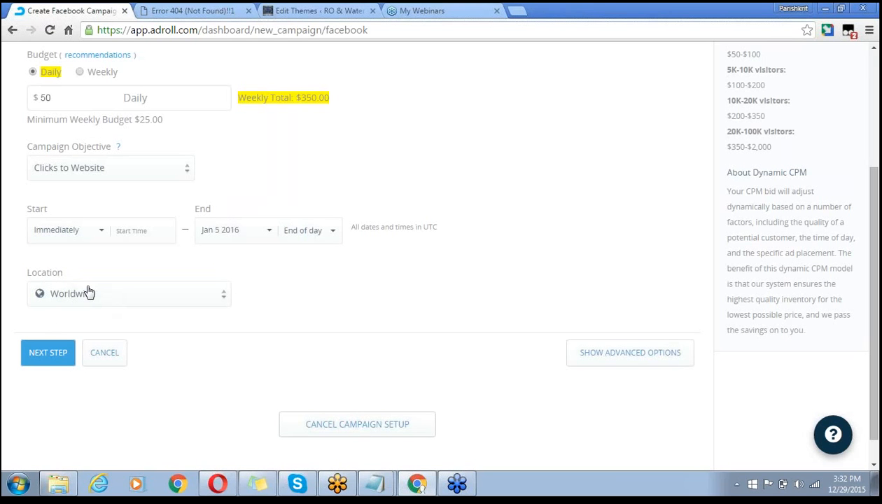
# - Switch Location to Custom Locations and target the city Noida, India
pyautogui.click(198, 299)
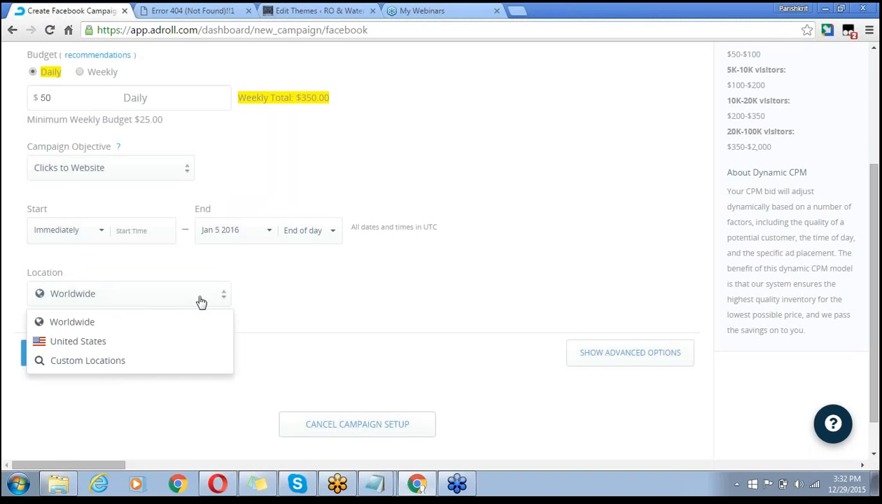
pyautogui.click(129, 361)
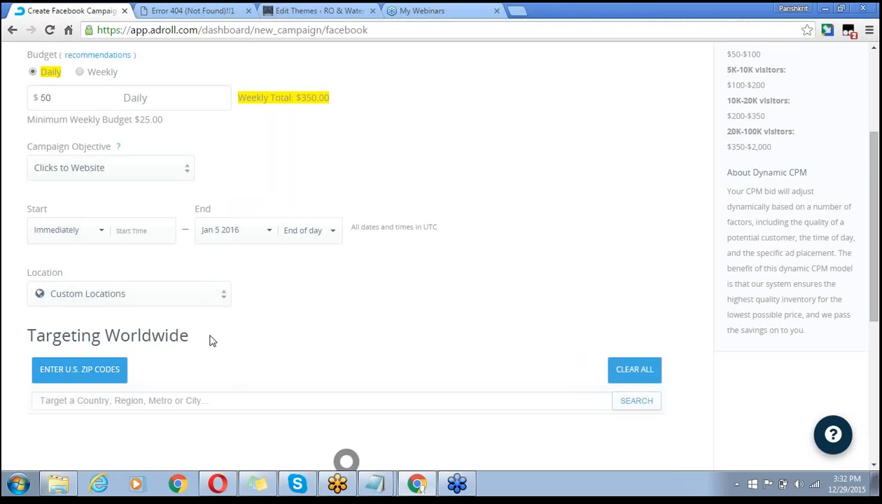
pyautogui.click(189, 400)
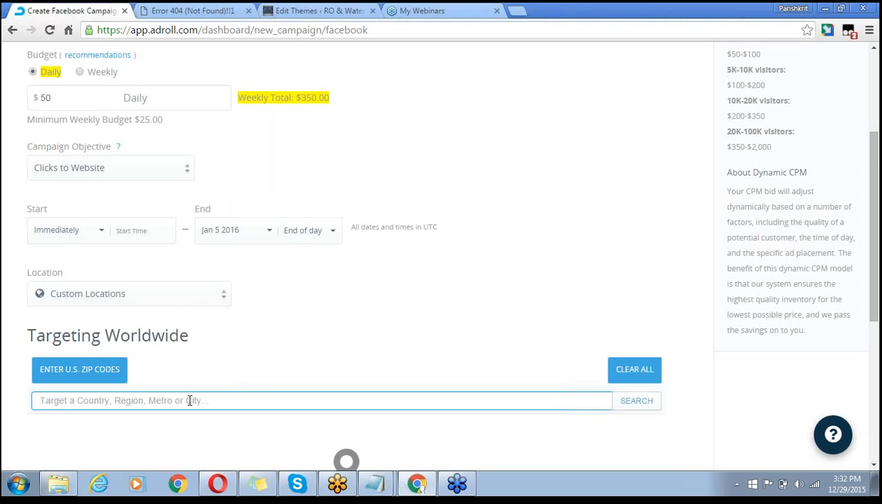
pyautogui.write('noida')
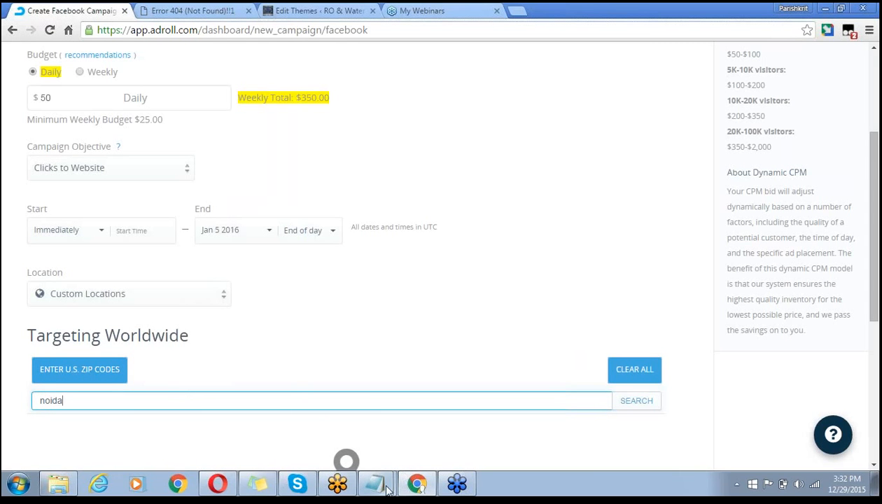
pyautogui.click(623, 402)
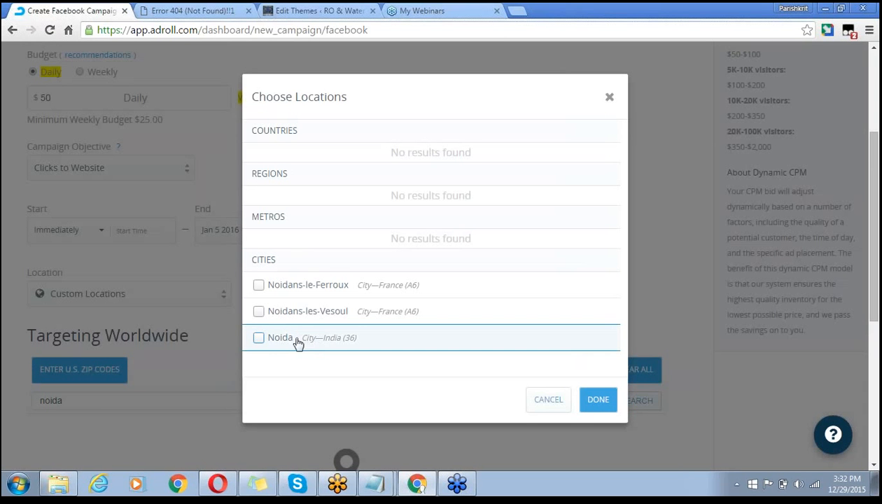
pyautogui.click(258, 338)
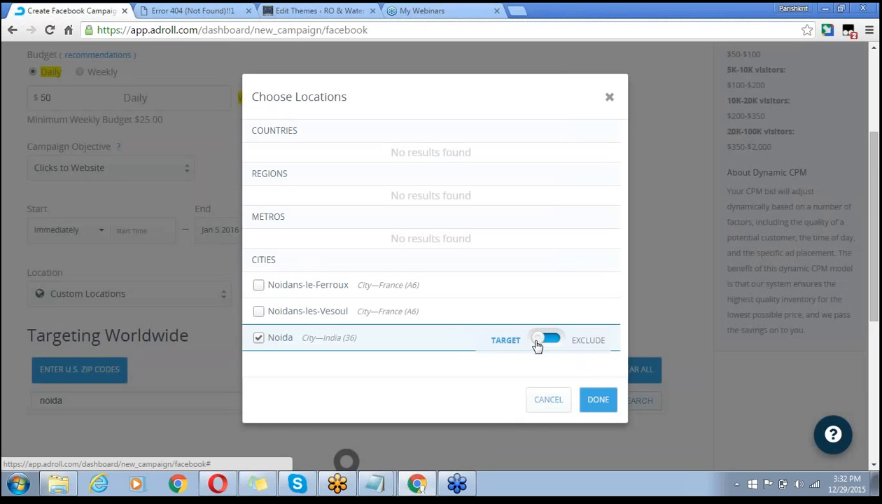
pyautogui.click(562, 341)
pyautogui.click(532, 347)
pyautogui.click(600, 405)
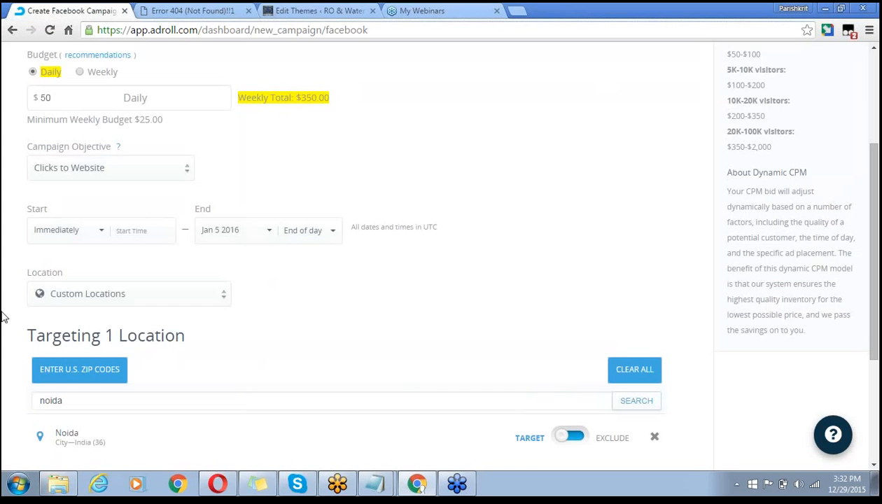
# - Search 'greater noida' and add Greater Noida, India as a second targeted location
pyautogui.scroll(-2, 7, 342)
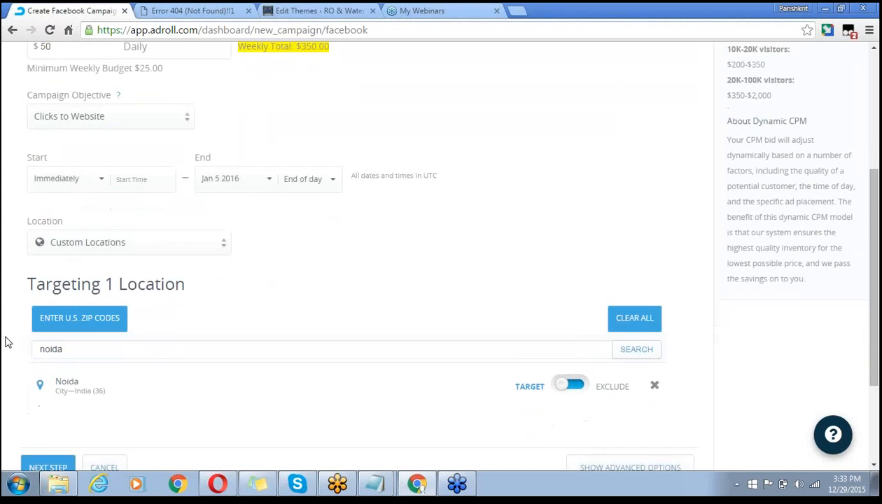
pyautogui.scroll(-1, 7, 341)
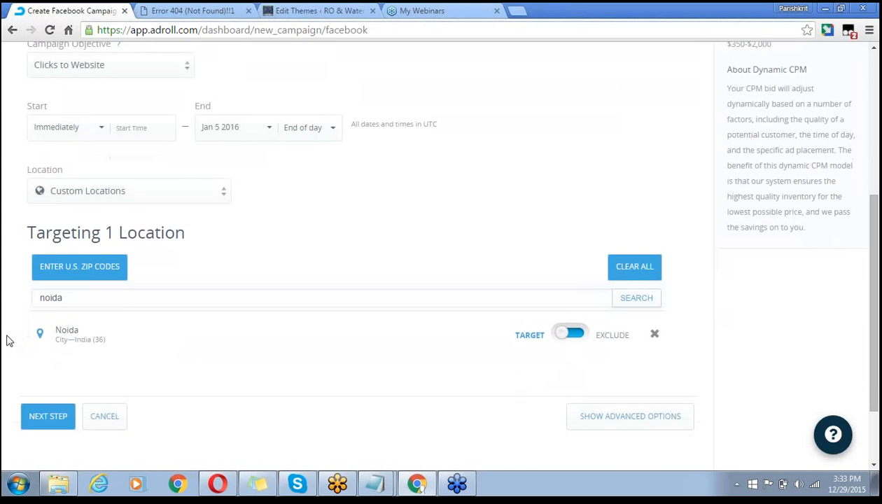
pyautogui.click(77, 298)
pyautogui.press('BackSpace')
pyautogui.press('BackSpace')
pyautogui.press('BackSpace')
pyautogui.press('BackSpace')
pyautogui.press('BackSpace')
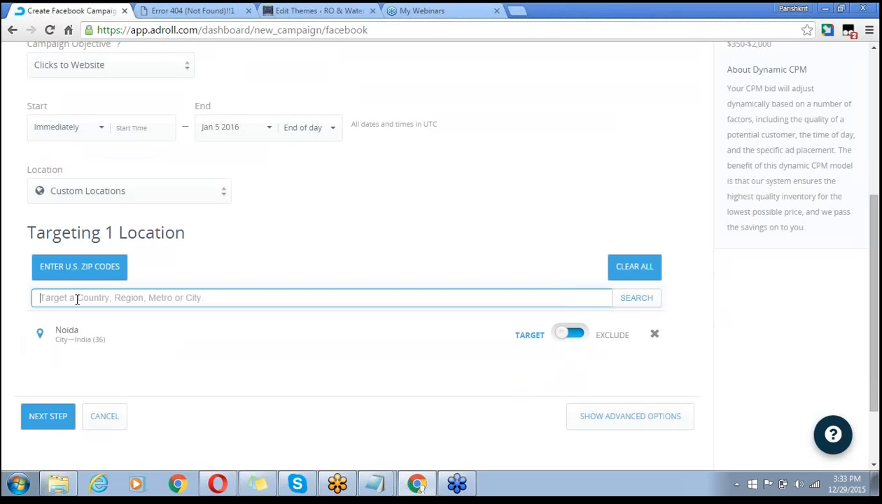
pyautogui.write('great')
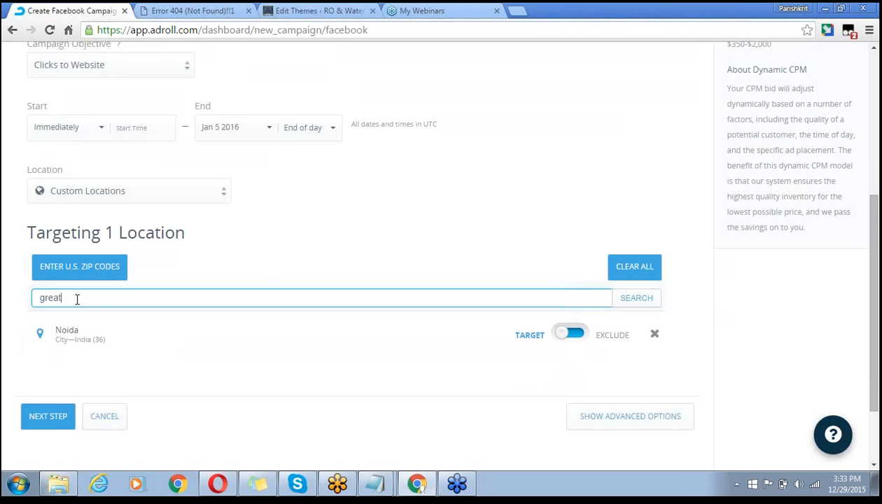
pyautogui.write('er noida')
pyautogui.press('Return')
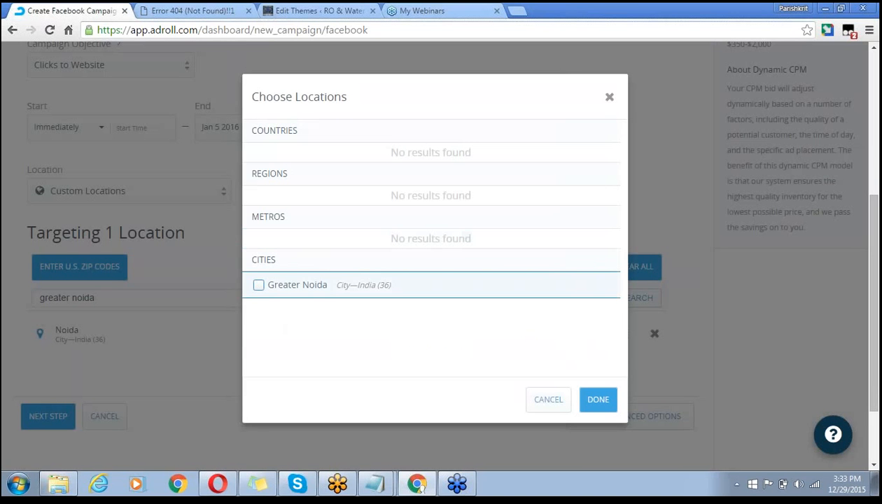
pyautogui.click(264, 287)
pyautogui.click(599, 401)
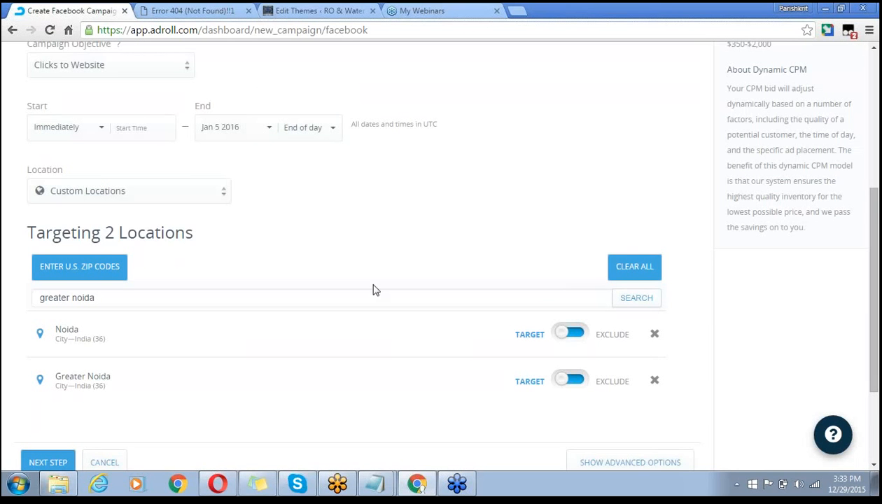
pyautogui.scroll(-1, 355, 235)
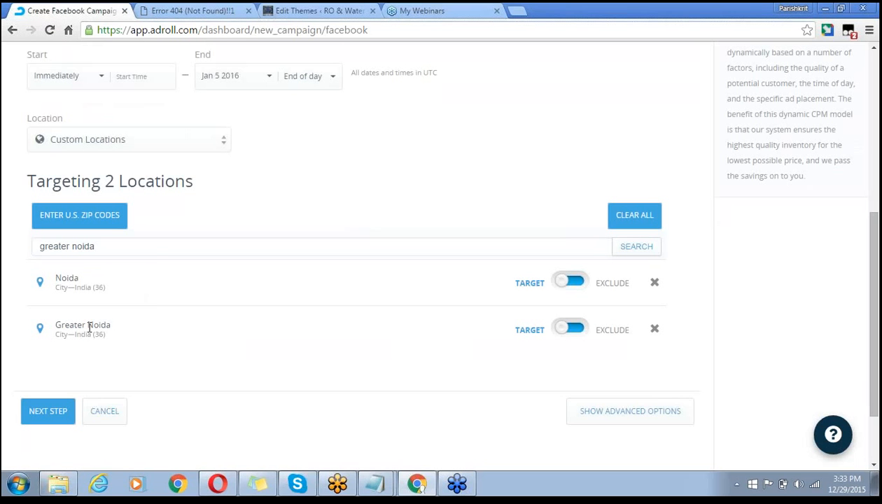
# - Advance to step 2, Target Visitors, and show the Choose Existing / Create New segment options
pyautogui.click(45, 413)
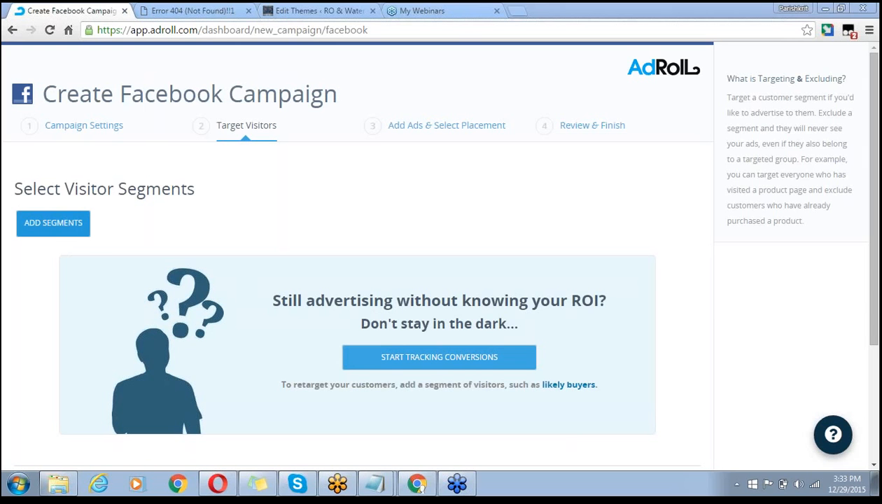
pyautogui.click(53, 222)
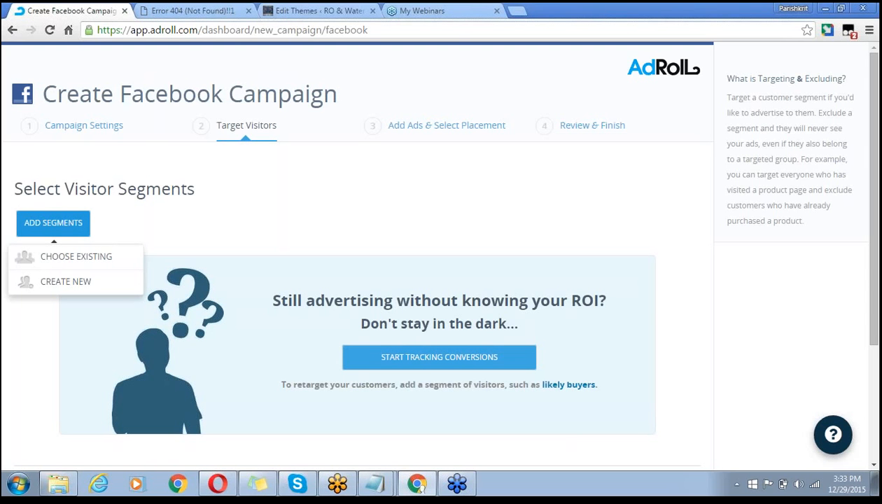
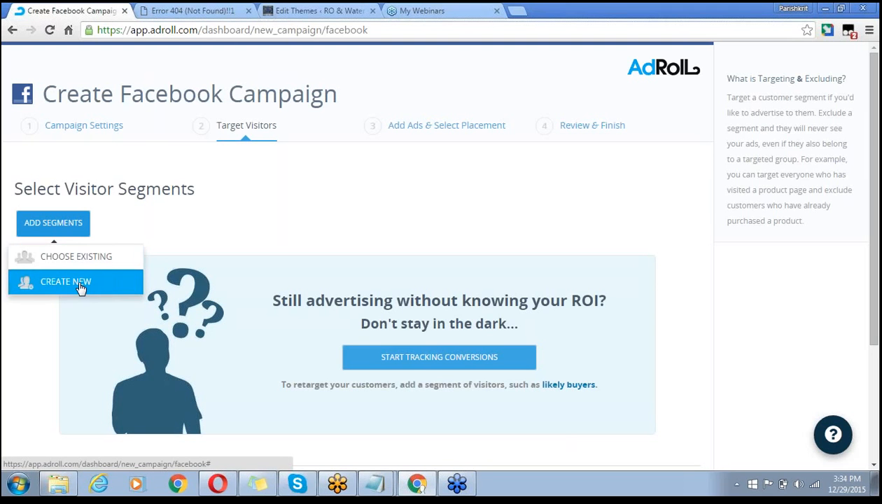
# - Start a new visitor segment named 'All Visitor' and move to its URL rule
pyautogui.click(81, 287)
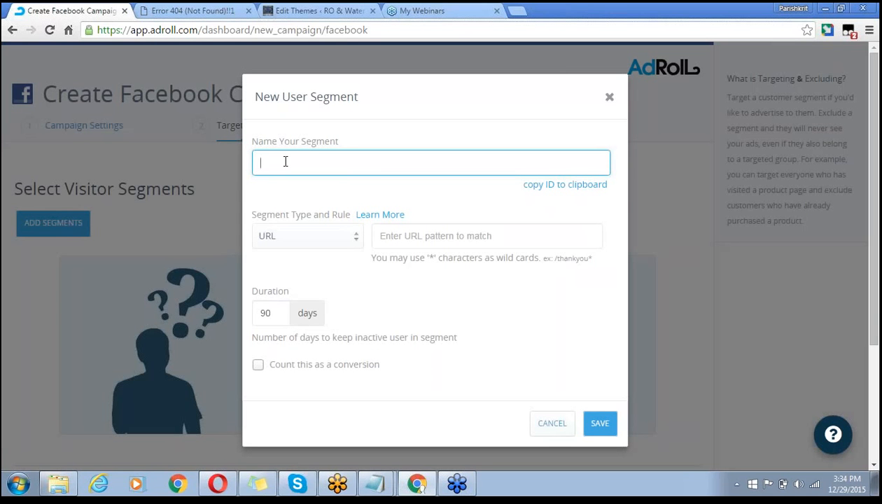
pyautogui.write('All Visitor')
pyautogui.click(410, 235)
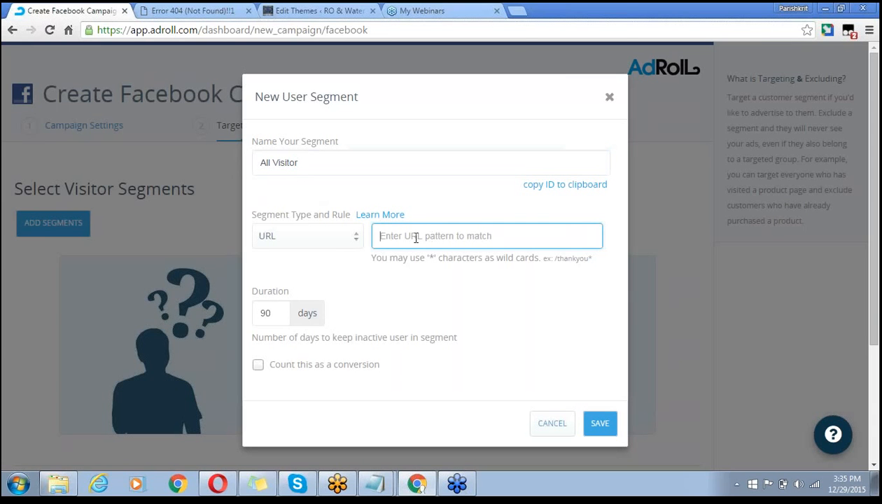
# - Copy the site domain rowala.in from the WordPress tab's address bar
pyautogui.click(574, 13)
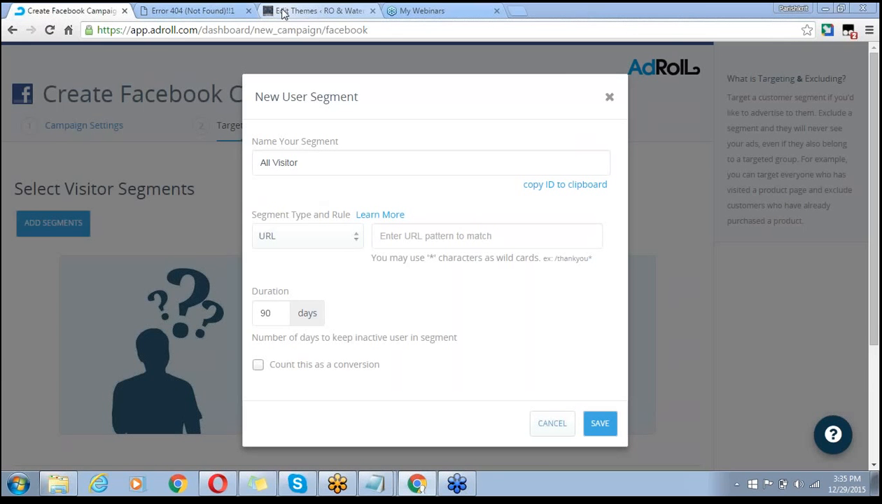
pyautogui.click(315, 10)
pyautogui.moveTo(233, 51)
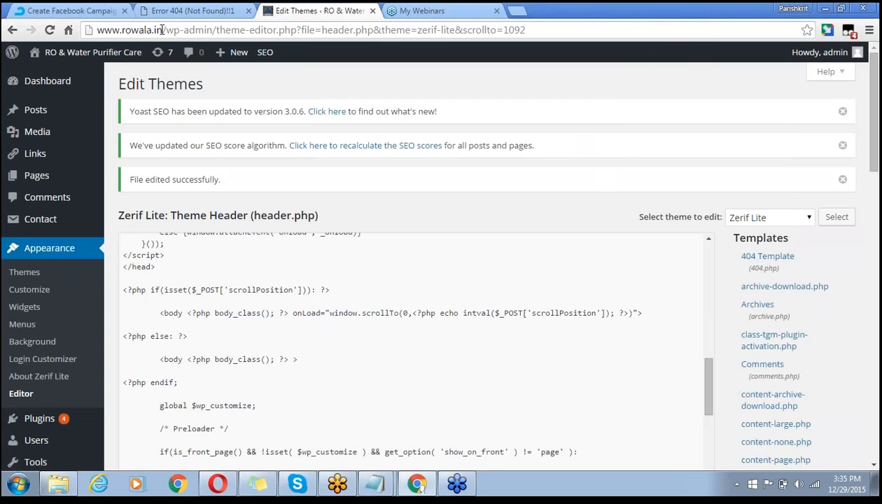
pyautogui.moveTo(162, 29); pyautogui.dragTo(96, 28)
pyautogui.hotkey('ctrl', 'c')
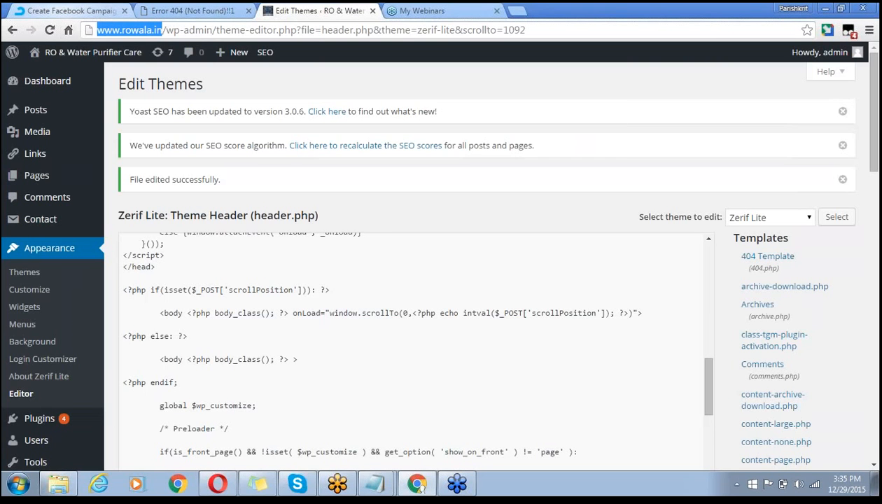
pyautogui.click(73, 16)
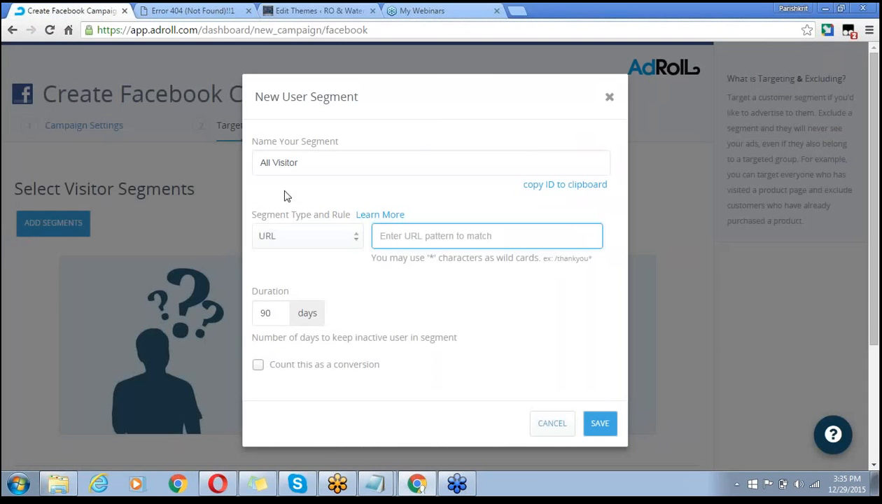
pyautogui.hotkey('ctrl', 'v')
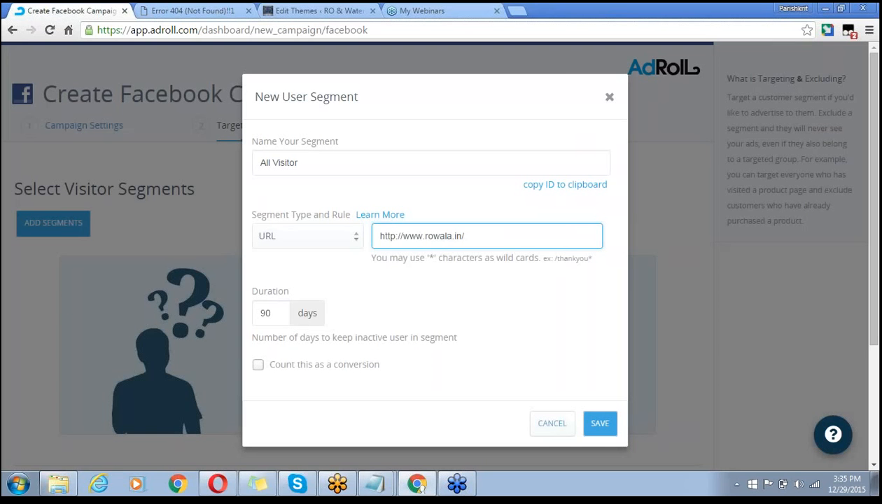
pyautogui.write('*')
pyautogui.click(279, 310)
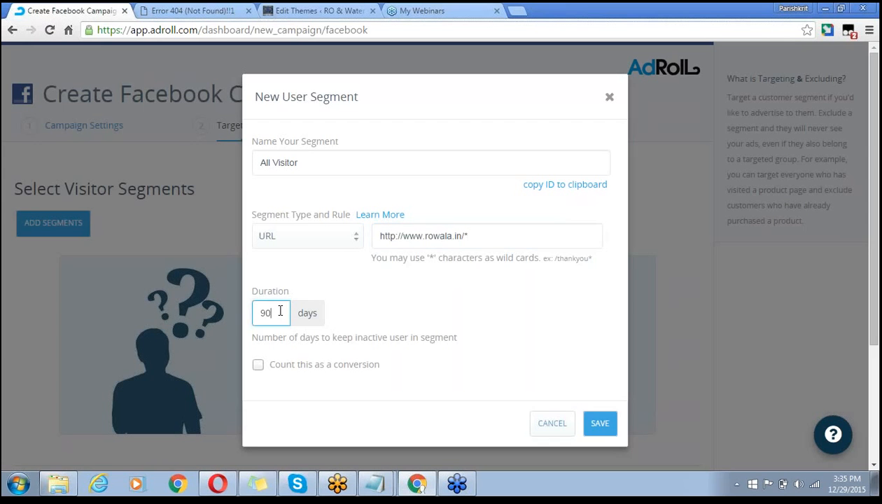
pyautogui.click(711, 368)
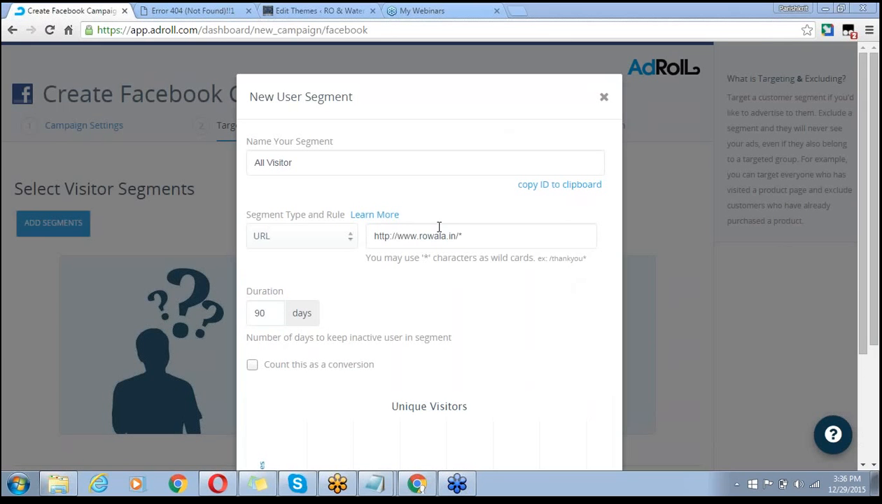
pyautogui.click(263, 314)
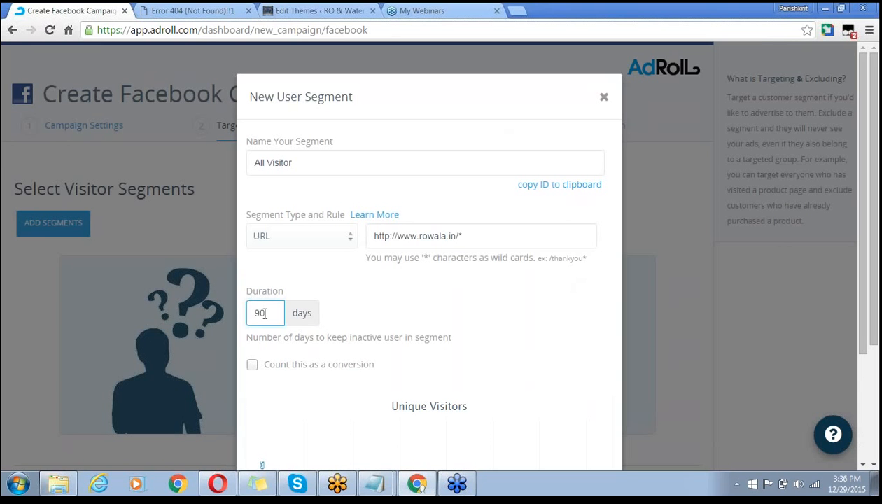
pyautogui.press('BackSpace')
pyautogui.press('BackSpace')
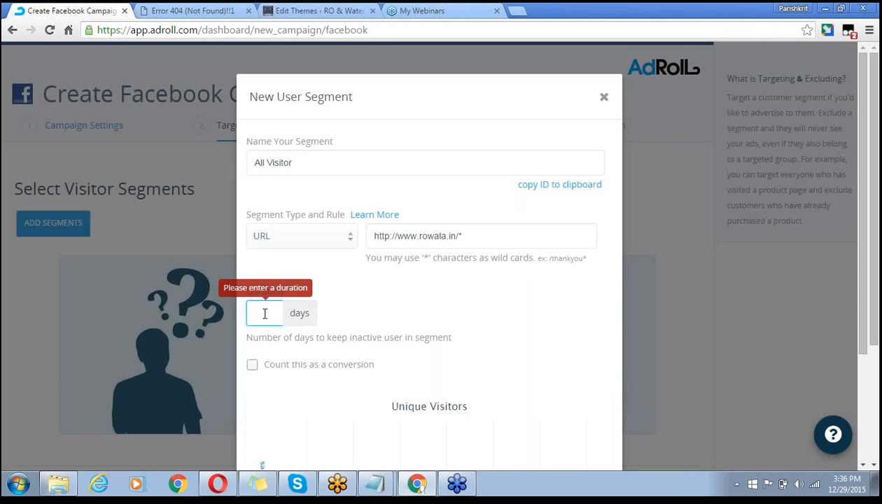
pyautogui.write('10')
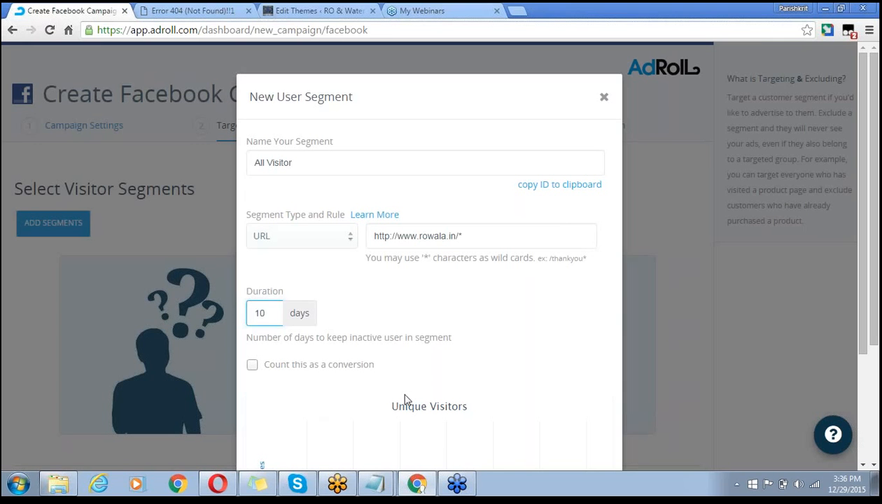
pyautogui.click(681, 338)
pyautogui.click(873, 465)
pyautogui.click(874, 466)
pyautogui.click(874, 466)
pyautogui.click(874, 466)
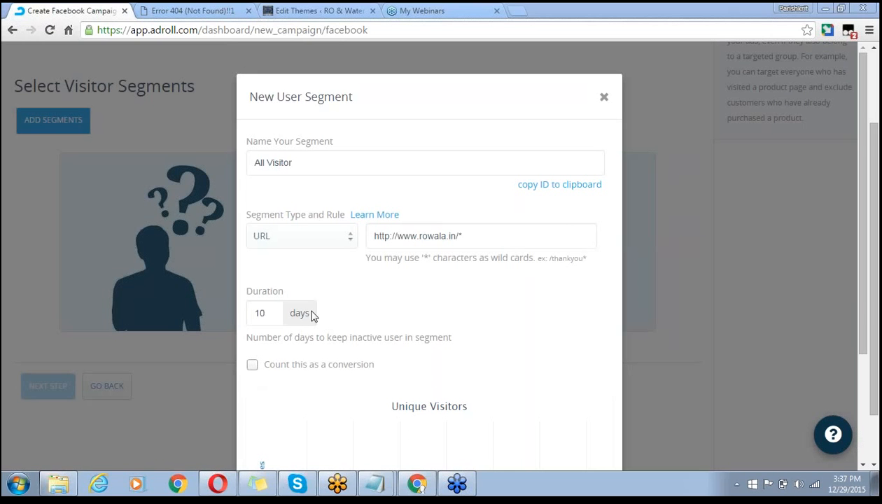
pyautogui.click(252, 366)
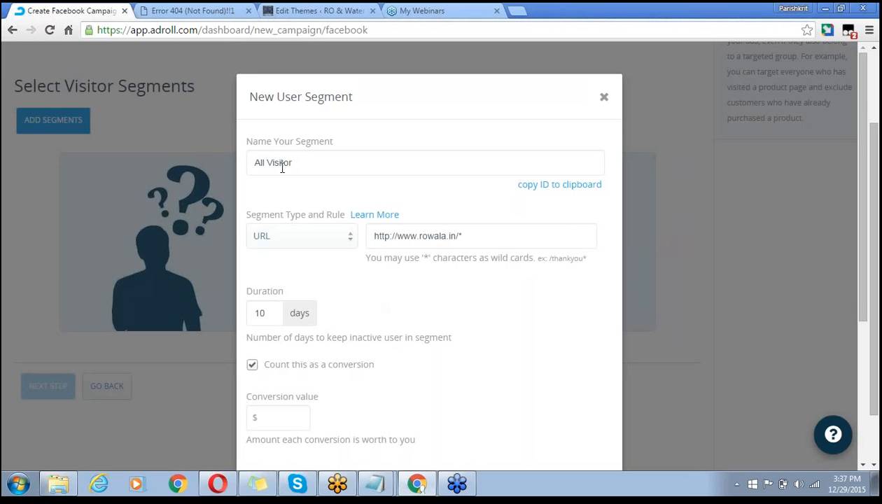
pyautogui.click(253, 366)
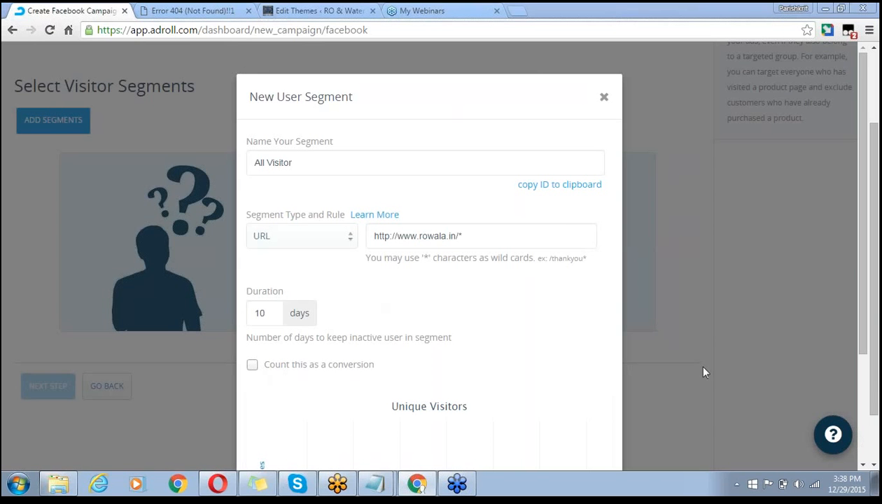
pyautogui.scroll(-1, 873, 464)
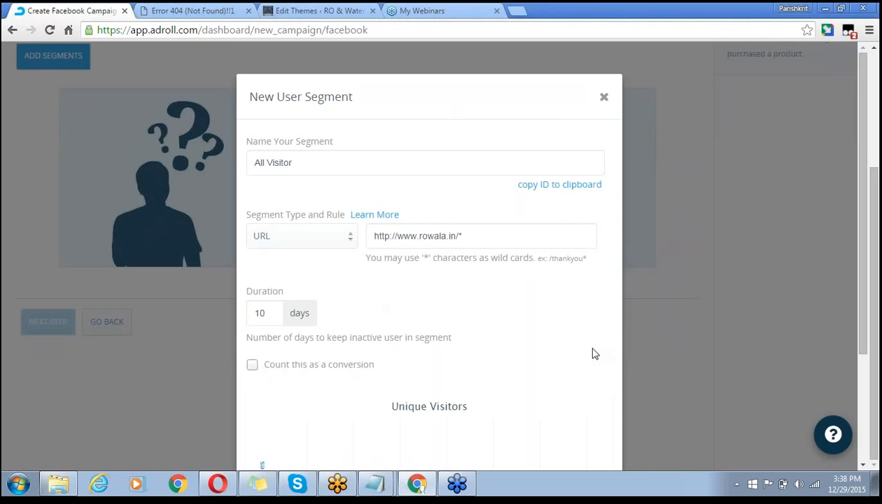
pyautogui.scroll(-3, 592, 354)
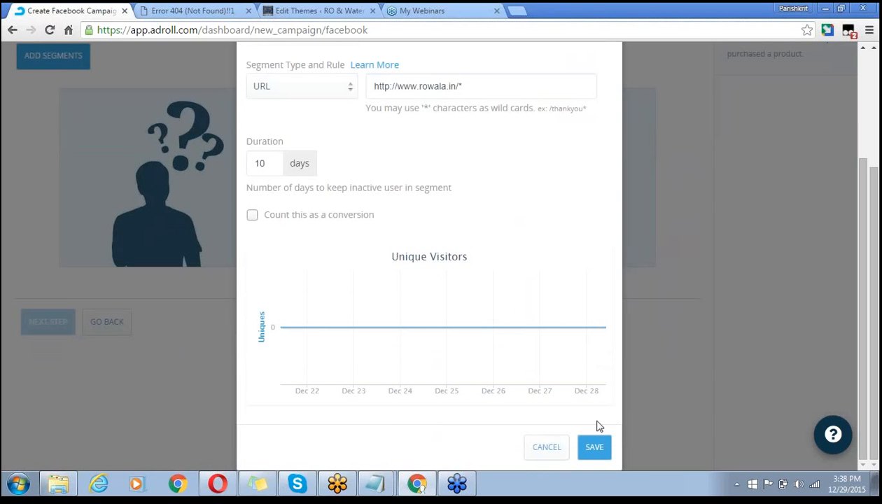
pyautogui.click(595, 447)
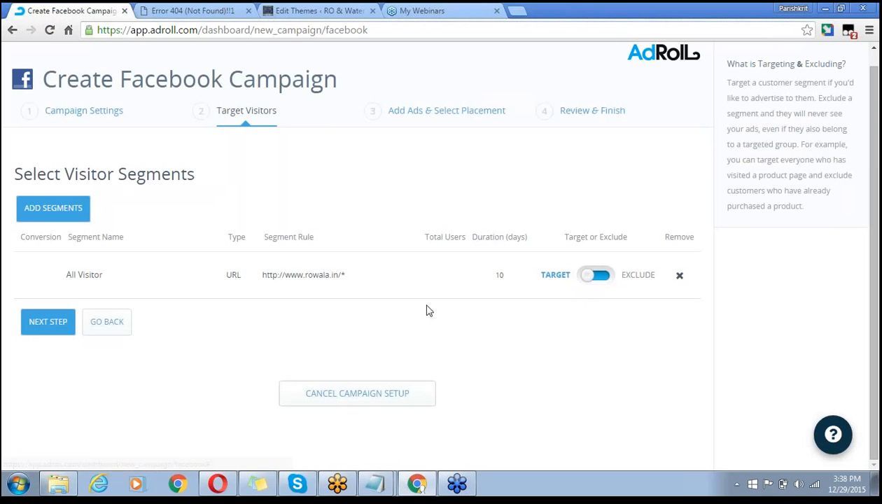
# - Open an empty New User Segment form via Add Segments > Create New
pyautogui.click(77, 212)
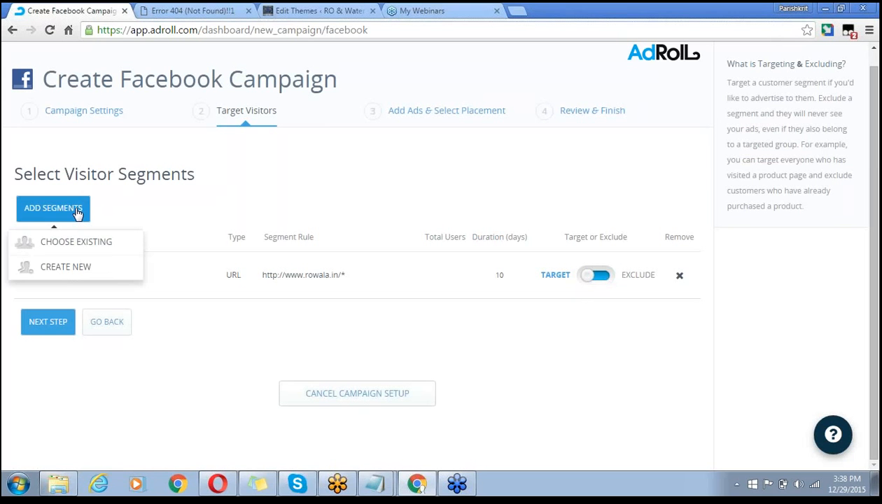
pyautogui.click(79, 274)
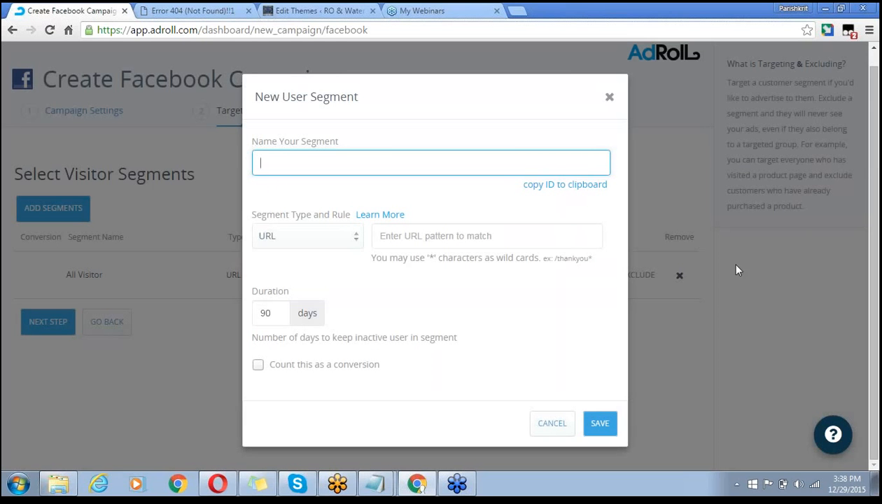
pyautogui.click(750, 254)
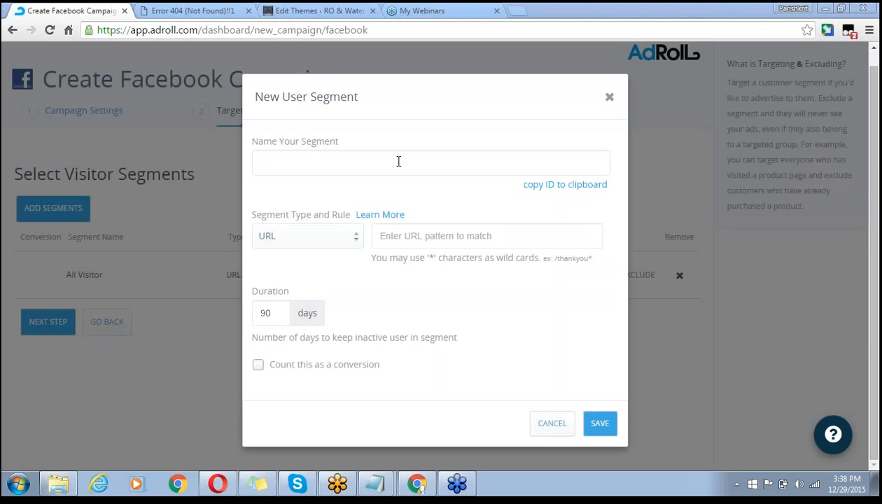
# - Open the live site's Ro Service page at rowala.in/services/ and copy its address
pyautogui.click(340, 10)
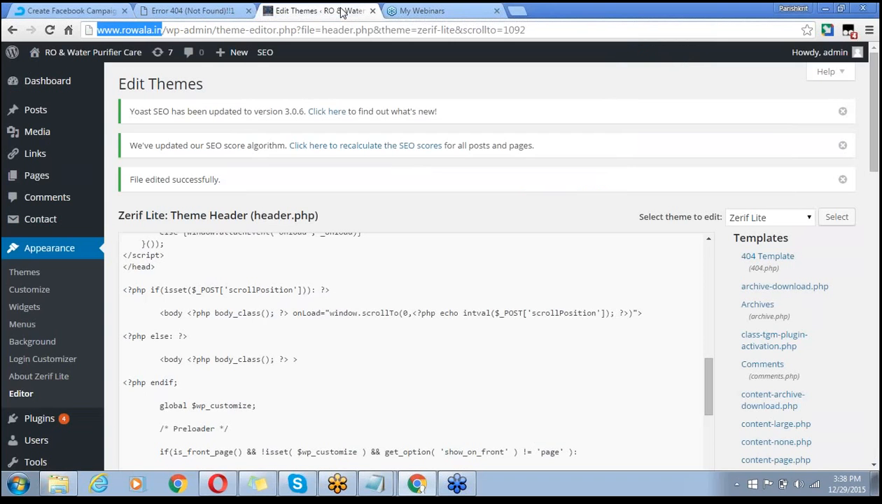
pyautogui.click(207, 12)
pyautogui.click(303, 14)
pyautogui.click(46, 74)
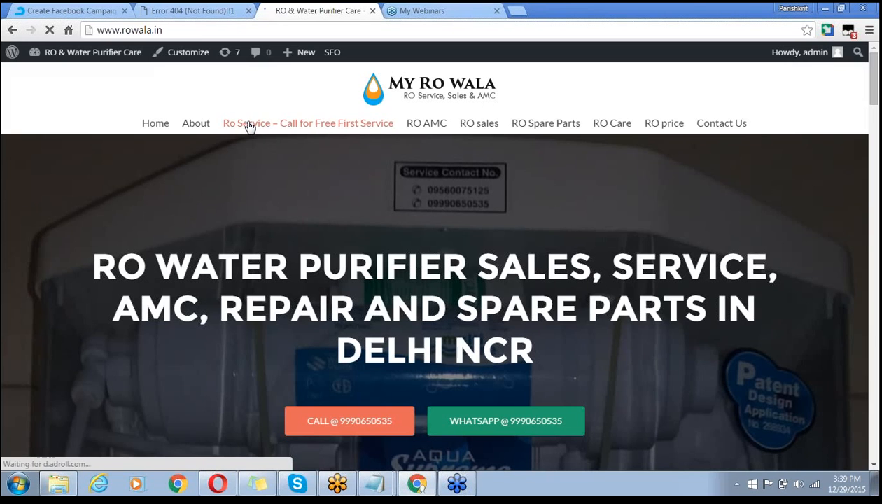
pyautogui.click(250, 125)
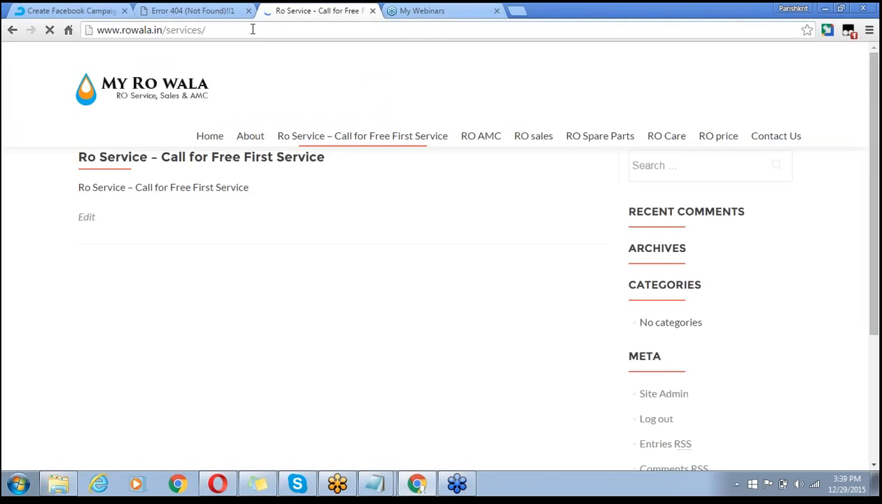
pyautogui.click(252, 30)
pyautogui.hotkey('ctrl', 'c')
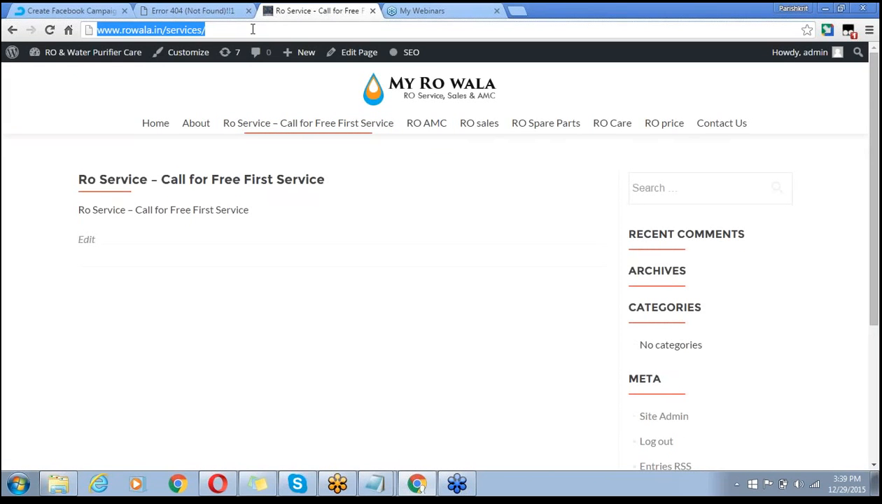
pyautogui.press('Return')
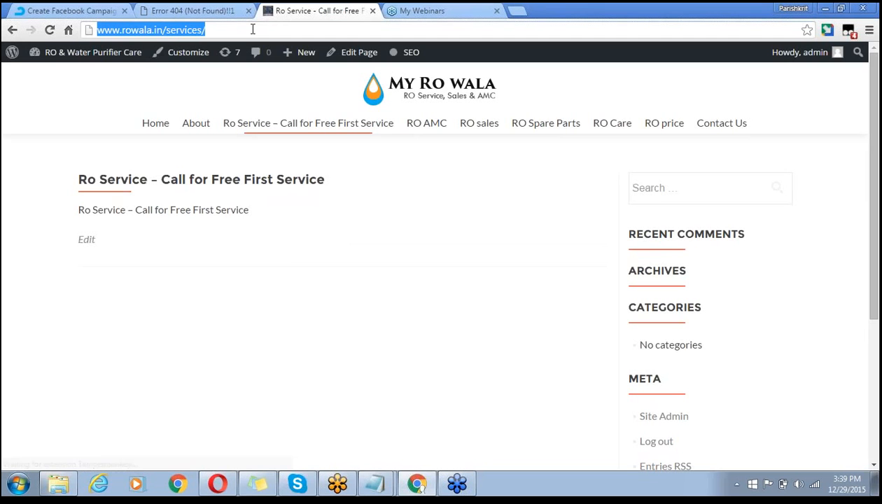
pyautogui.click(117, 14)
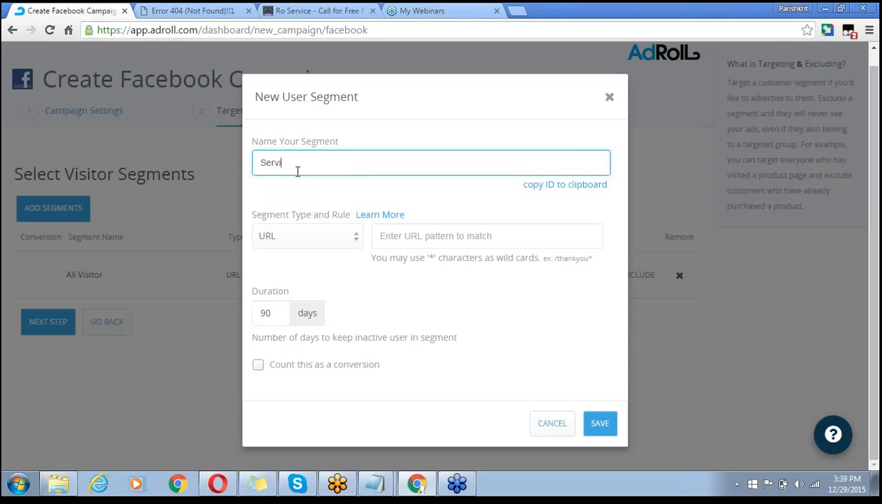
# - Name the segment 'Service-page-visitor', fixing the misspelled word
pyautogui.write('ve')
pyautogui.press('BackSpace')
pyautogui.press('BackSpace')
pyautogui.write('page-visitor')
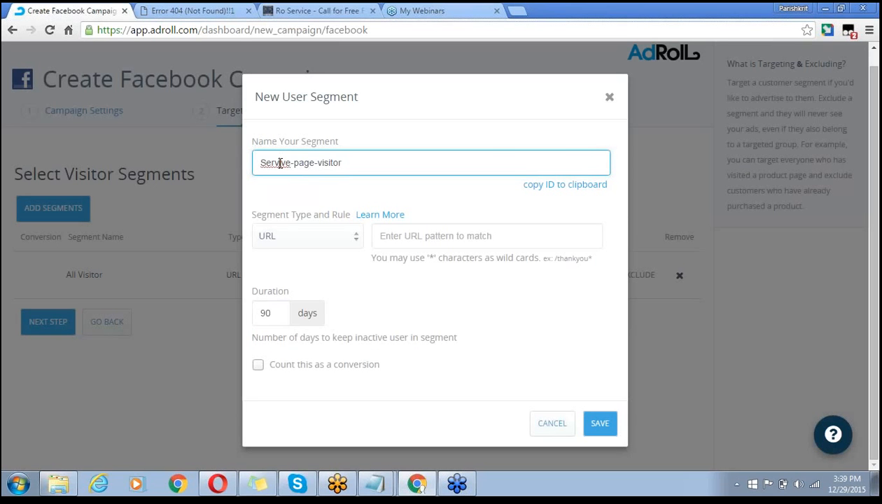
pyautogui.rightClick(279, 162)
pyautogui.click(318, 174)
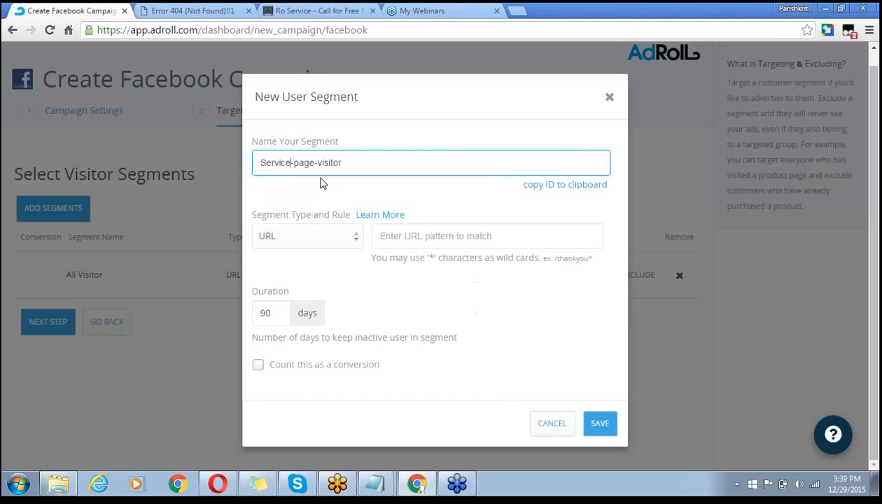
pyautogui.click(392, 237)
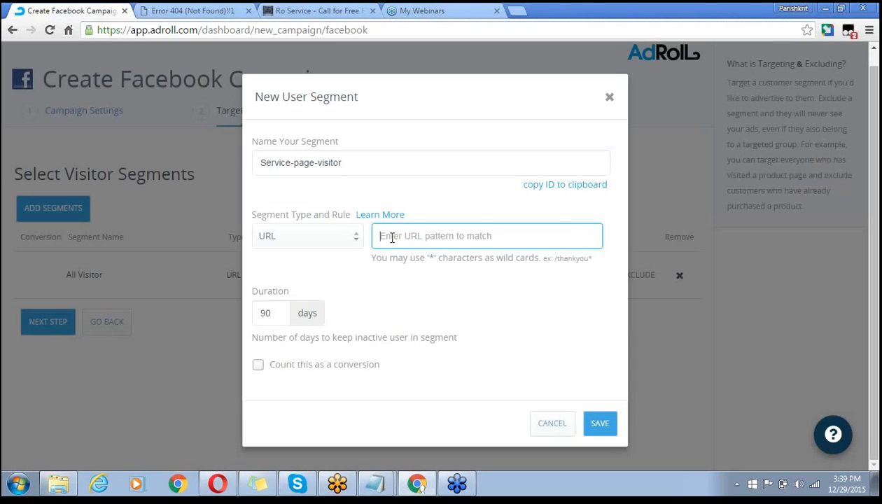
pyautogui.hotkey('ctrl', 'v')
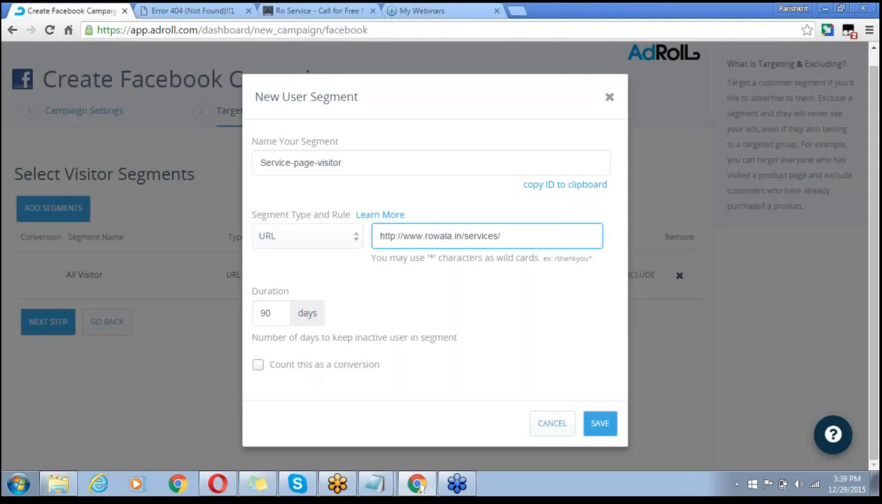
pyautogui.click(600, 422)
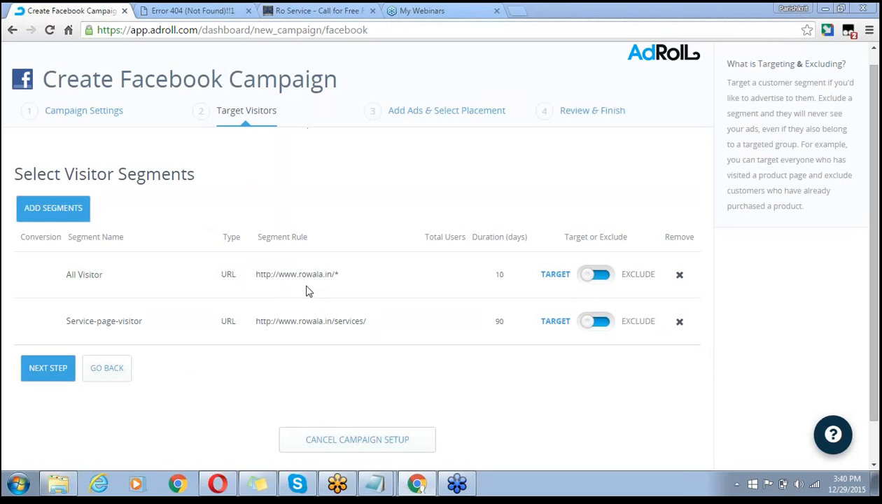
# - Set Service-page-visitor to Exclude and continue to Add Ads & Select Placement
pyautogui.click(610, 326)
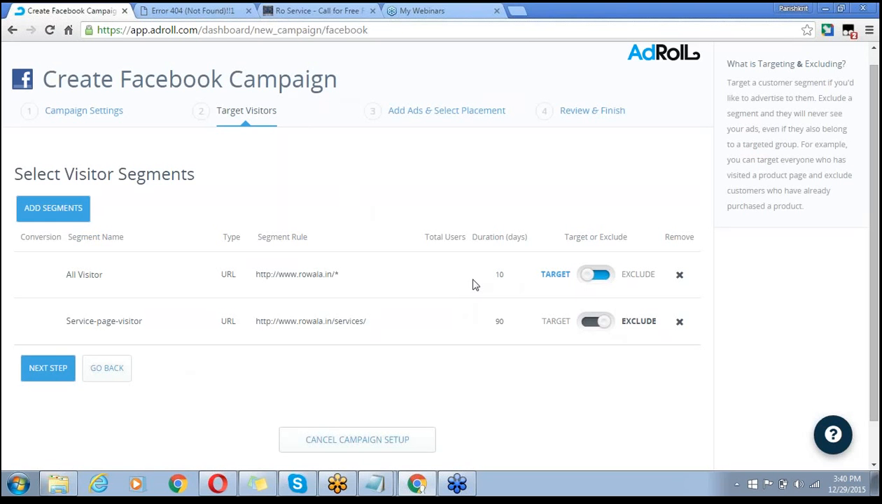
pyautogui.click(32, 375)
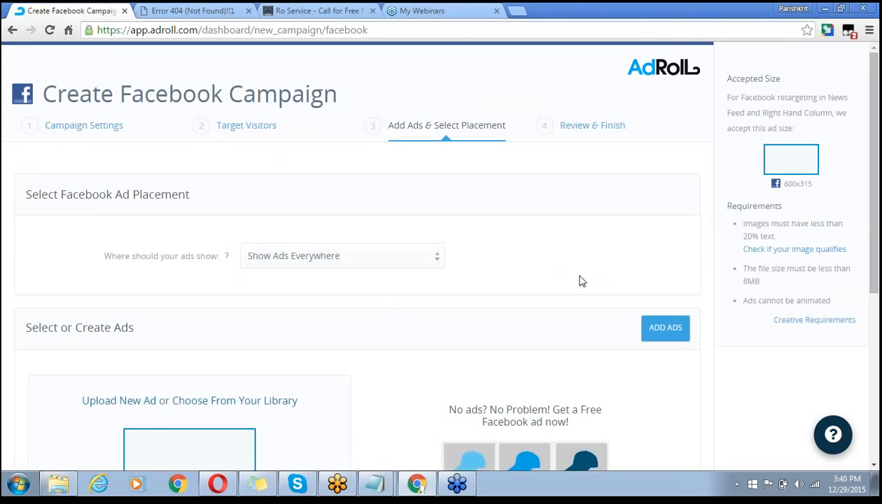
# - Choose Select Specific Placements for where the ads show
pyautogui.scroll(-3, 544, 274)
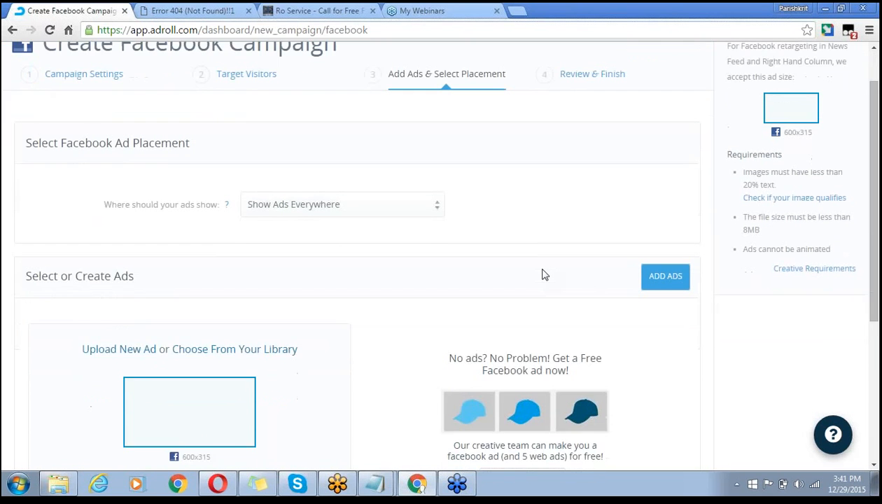
pyautogui.scroll(1, 544, 274)
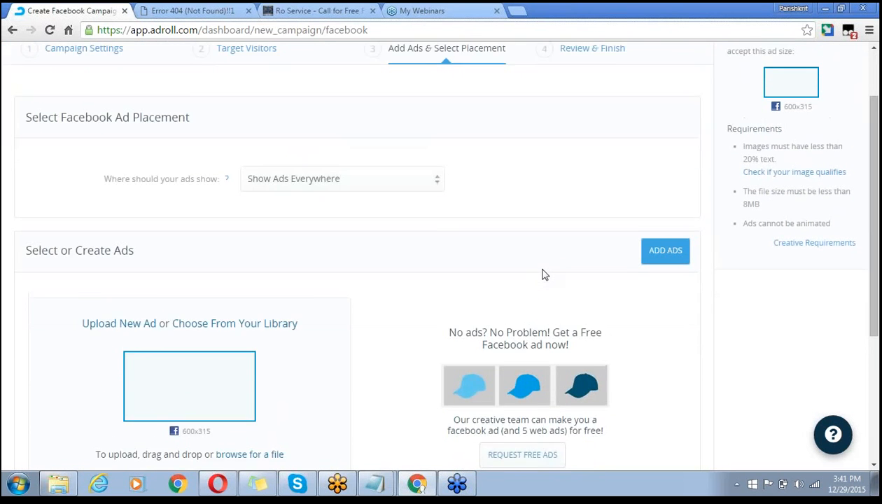
pyautogui.scroll(-1, 545, 275)
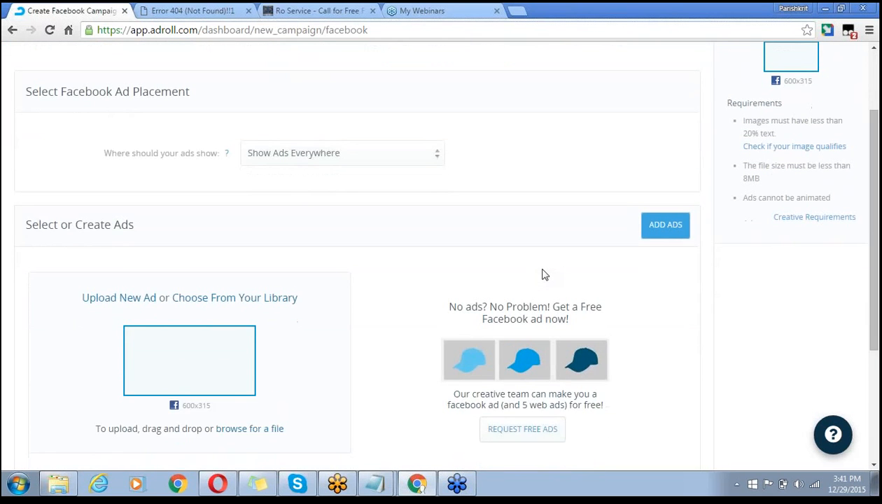
pyautogui.click(436, 163)
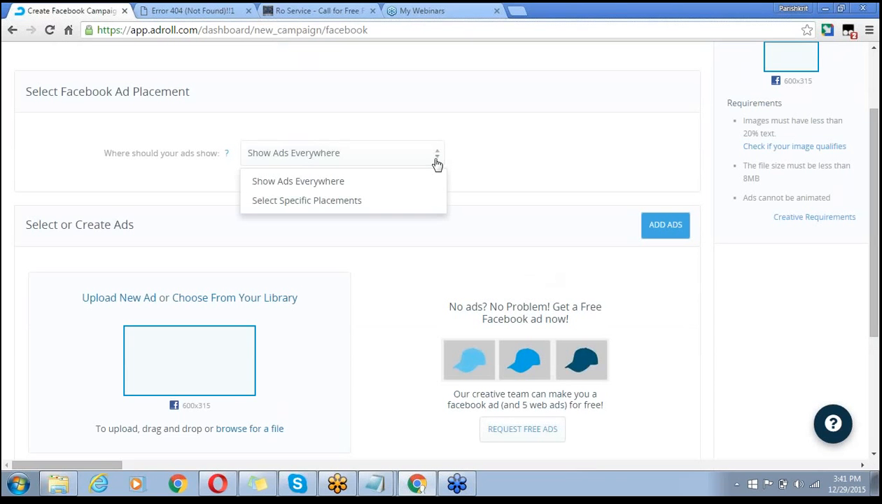
pyautogui.click(338, 203)
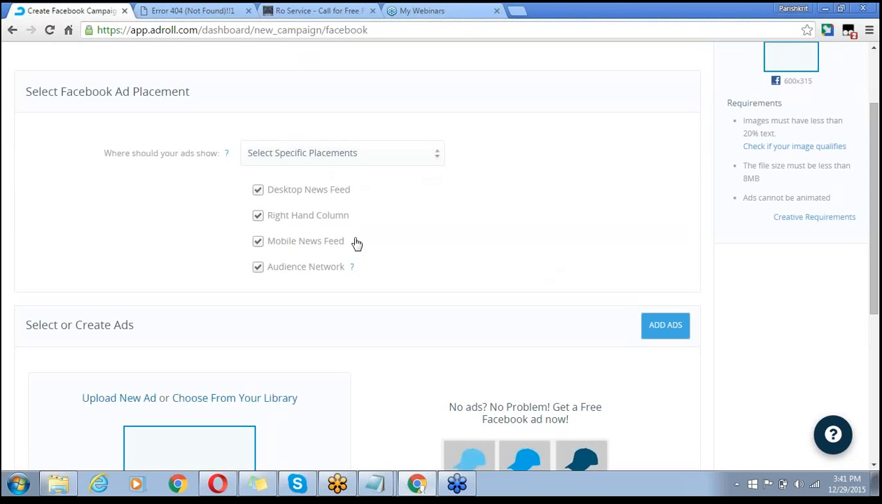
# - Keep Select Specific Placements and uncheck Audience Network
pyautogui.click(435, 158)
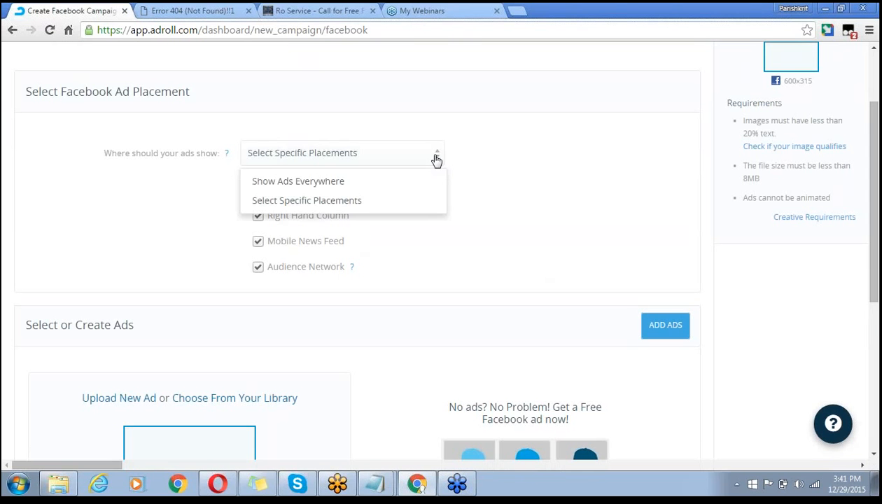
pyautogui.click(375, 202)
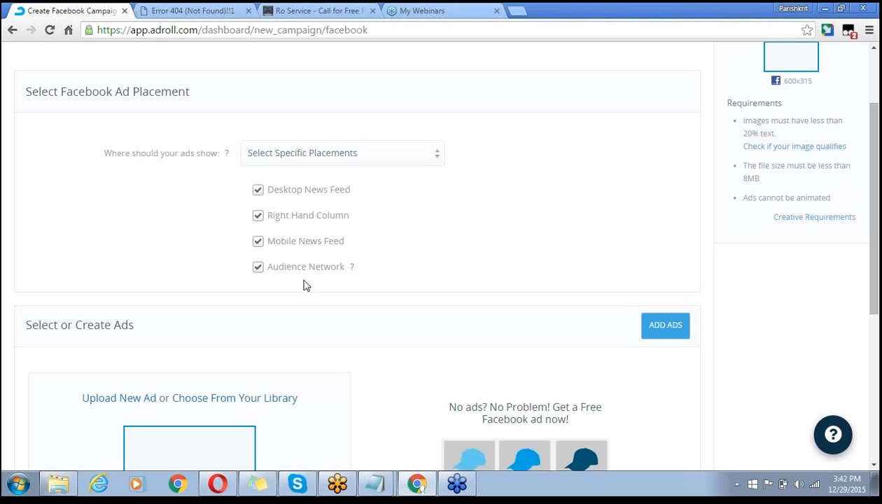
pyautogui.click(319, 162)
pyautogui.click(321, 201)
pyautogui.click(260, 273)
pyautogui.scroll(-1, 159, 240)
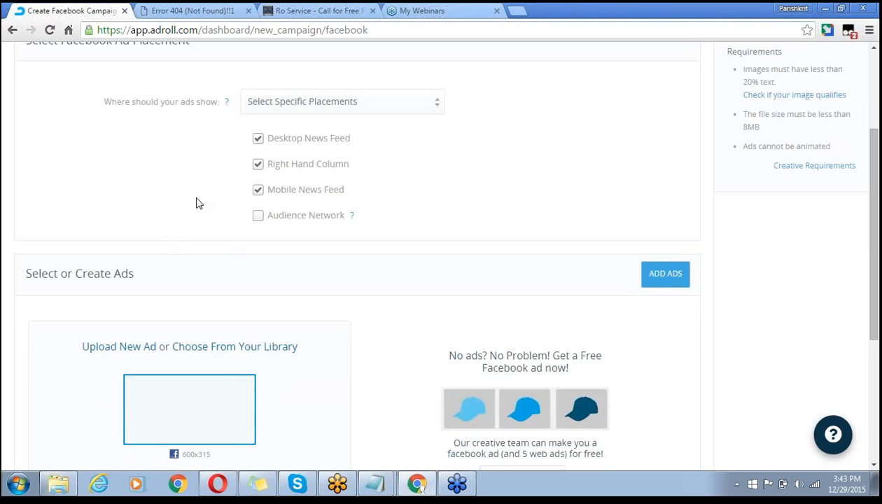
pyautogui.scroll(-1, 196, 203)
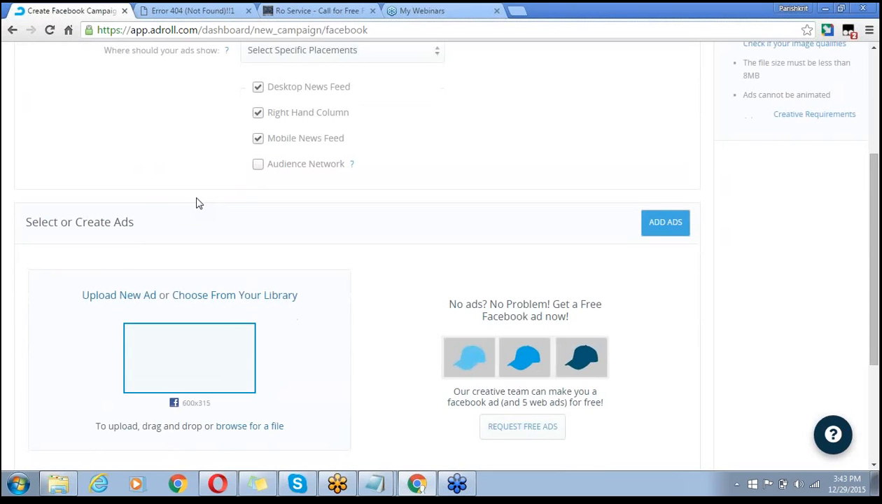
pyautogui.scroll(1, 196, 203)
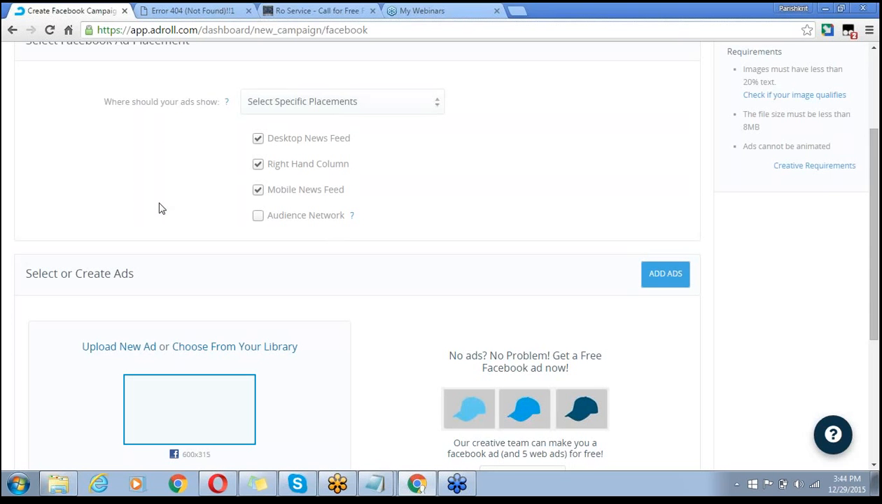
pyautogui.scroll(-1, 159, 207)
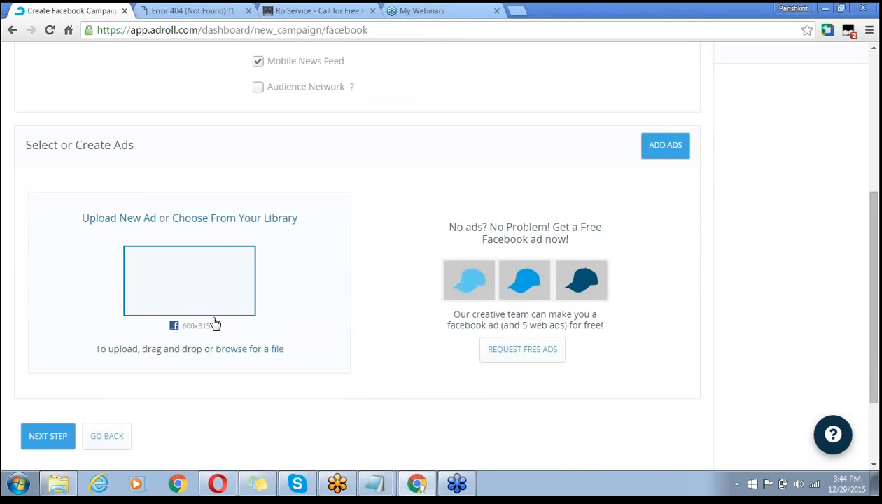
pyautogui.click(250, 220)
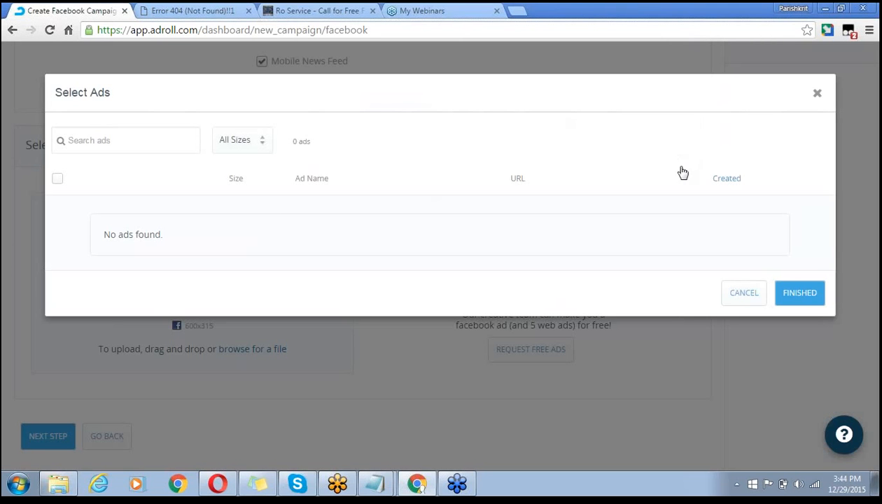
pyautogui.click(258, 147)
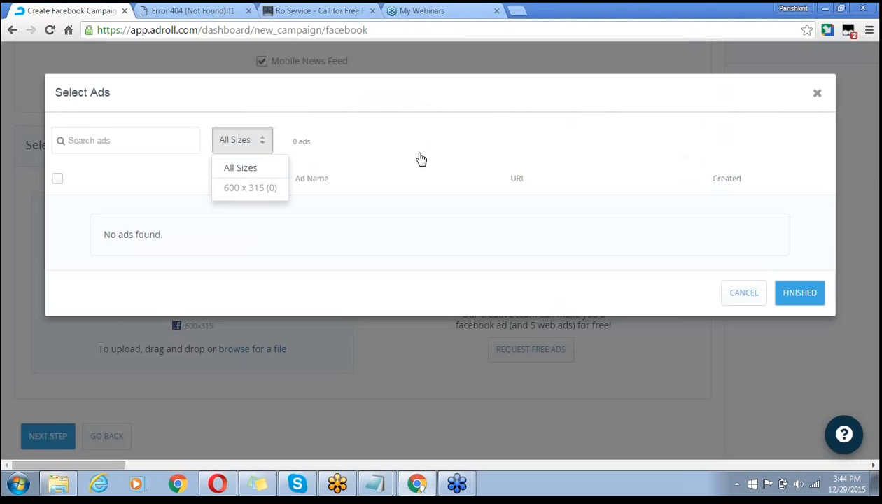
pyautogui.click(818, 98)
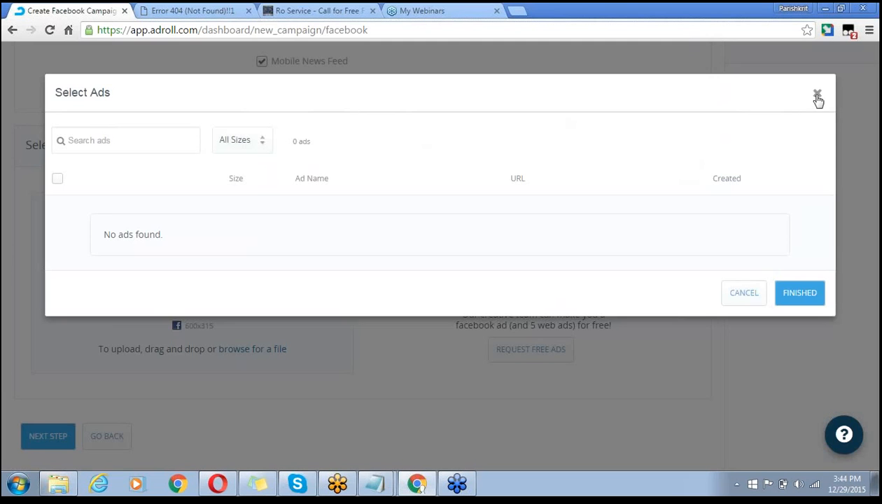
pyautogui.click(816, 99)
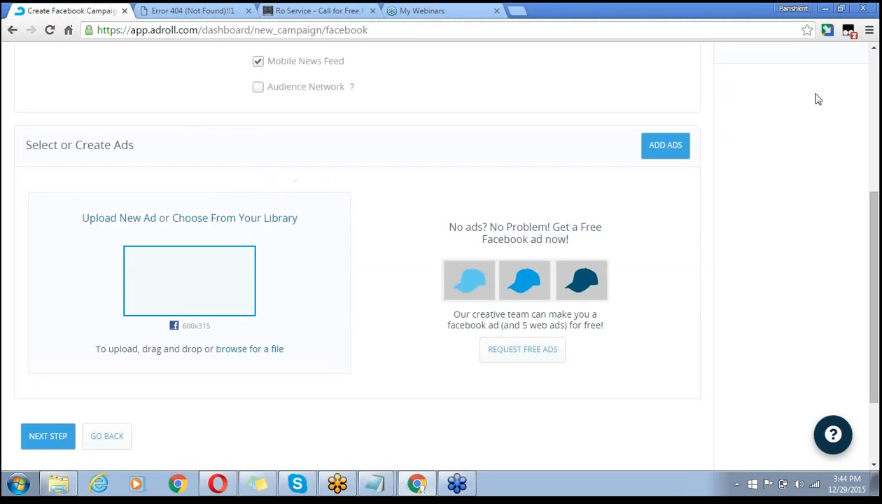
# - Open the file picker for uploading Facebook ad images
pyautogui.click(257, 349)
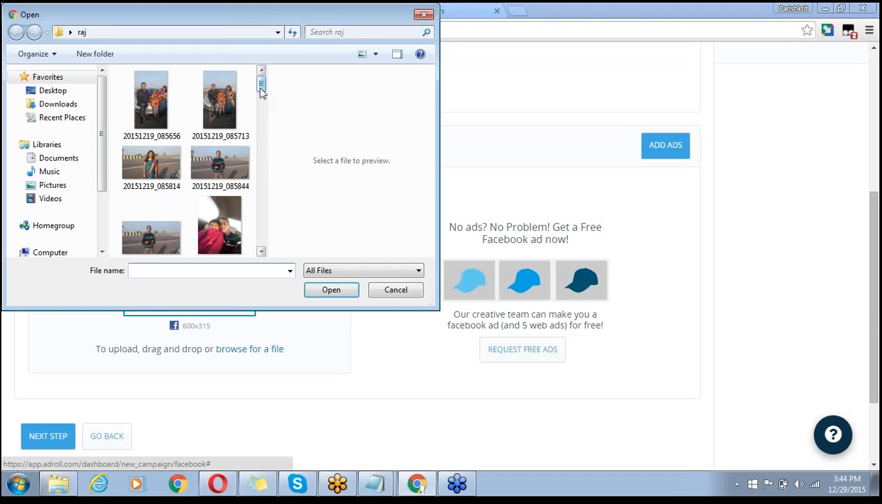
pyautogui.click(261, 251)
pyautogui.click(261, 252)
pyautogui.click(261, 251)
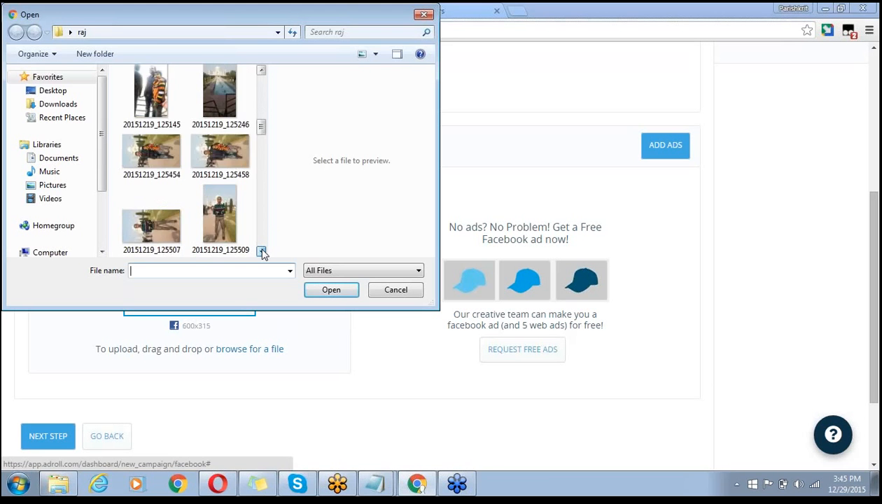
pyautogui.click(262, 251)
pyautogui.click(261, 251)
pyautogui.click(262, 251)
pyautogui.click(262, 251)
pyautogui.click(262, 252)
pyautogui.click(262, 252)
pyautogui.click(262, 251)
pyautogui.click(261, 251)
pyautogui.click(261, 251)
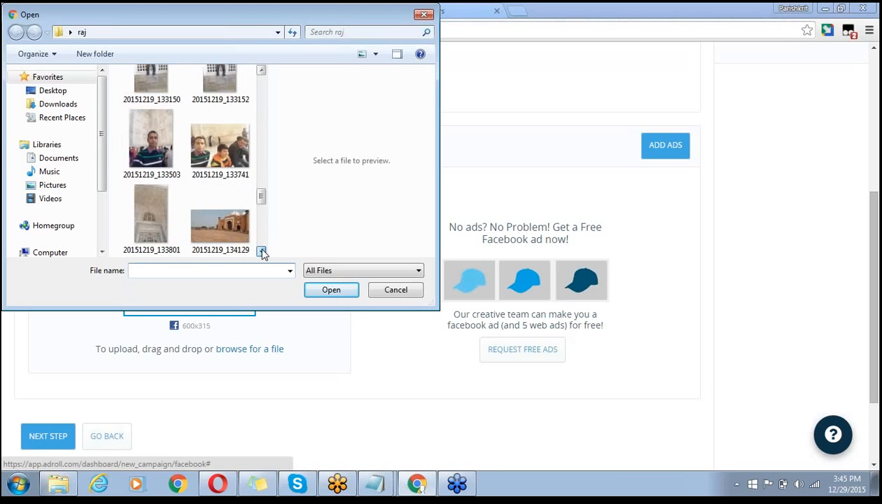
pyautogui.click(262, 251)
pyautogui.click(262, 251)
pyautogui.click(262, 252)
# - Upload the aqua and supreme r o model photos; they're rejected as not 600x315
pyautogui.click(214, 196)
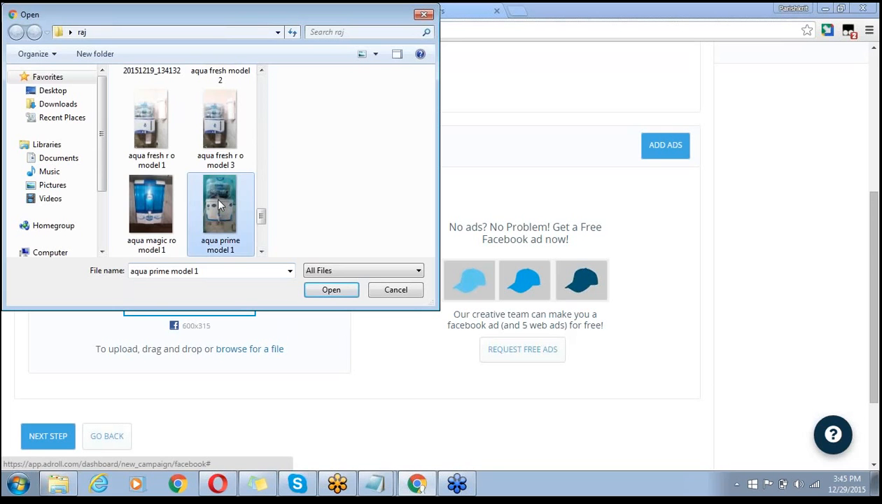
pyautogui.keyDown('ctrl'); pyautogui.click(151, 213); pyautogui.keyUp('ctrl')
pyautogui.keyDown('ctrl'); pyautogui.click(148, 150); pyautogui.keyUp('ctrl')
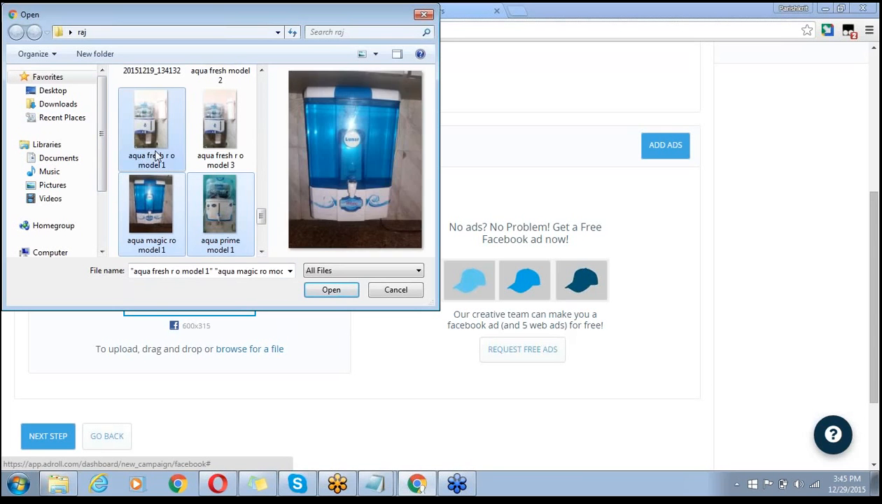
pyautogui.keyDown('ctrl'); pyautogui.click(211, 154); pyautogui.keyUp('ctrl')
pyautogui.click(261, 71)
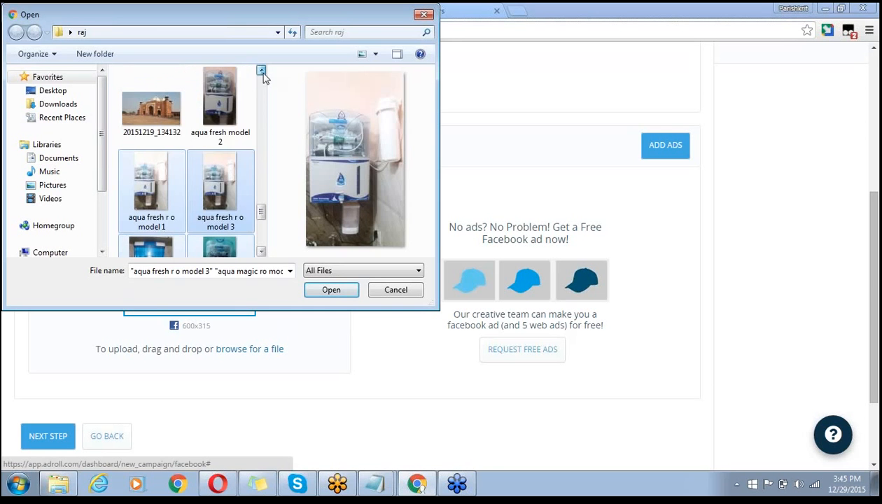
pyautogui.keyDown('ctrl'); pyautogui.click(248, 98); pyautogui.keyUp('ctrl')
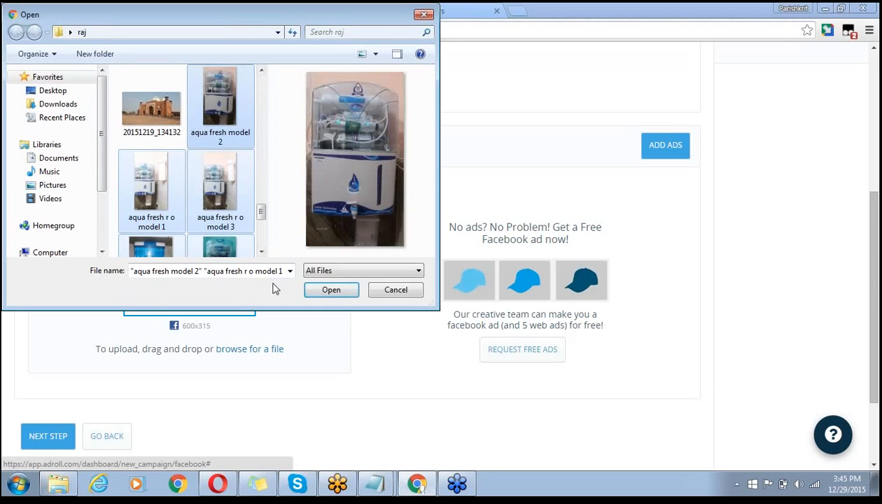
pyautogui.click(261, 251)
pyautogui.click(261, 252)
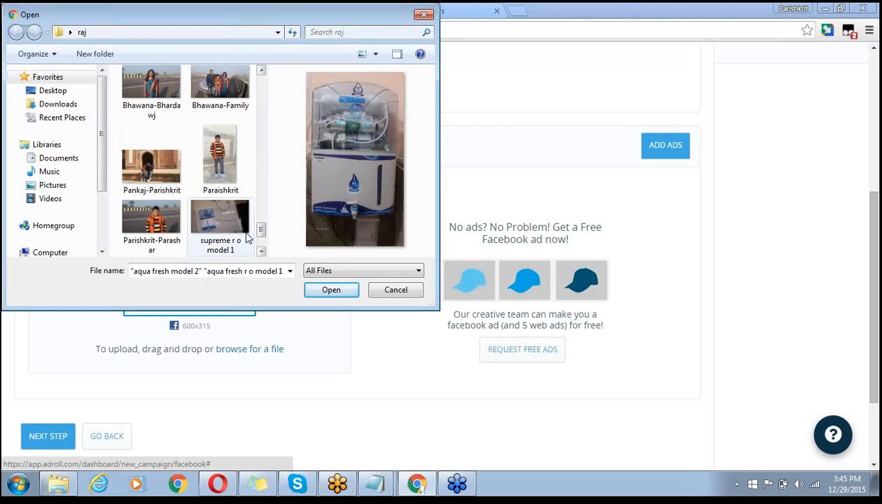
pyautogui.keyDown('ctrl'); pyautogui.click(236, 239); pyautogui.keyUp('ctrl')
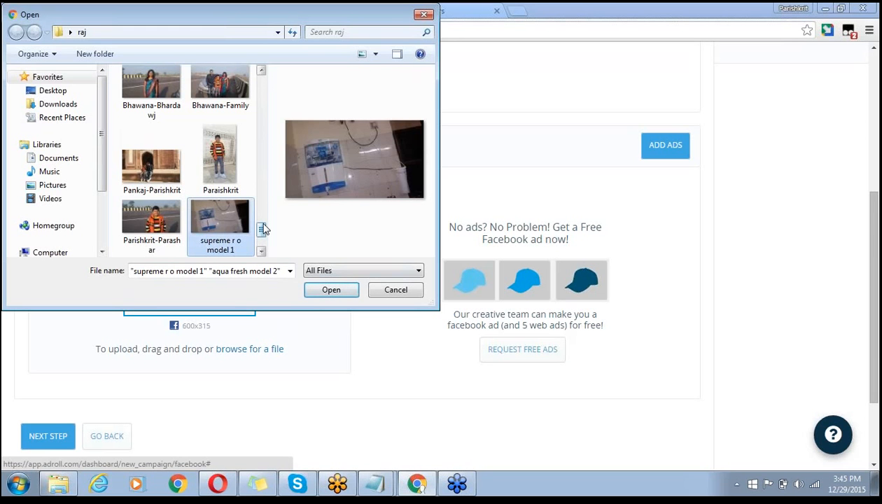
pyautogui.scroll(-3, 262, 232)
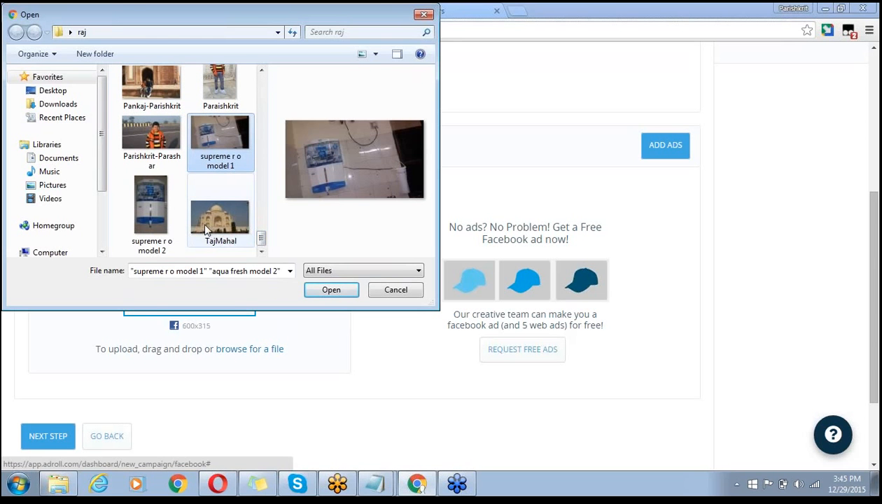
pyautogui.keyDown('ctrl'); pyautogui.click(150, 210); pyautogui.keyUp('ctrl')
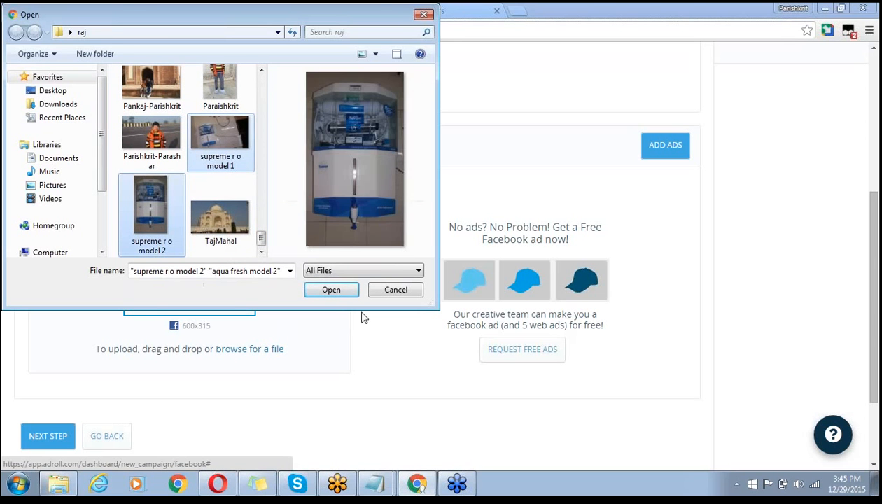
pyautogui.click(334, 293)
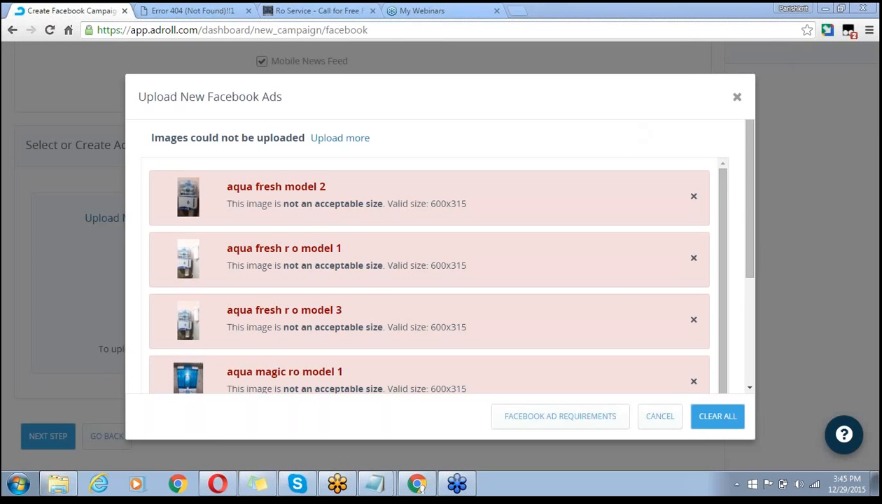
# - Open Facebook Ad Requirements and set the browser to always allow pop-ups from app.adroll.com
pyautogui.moveTo(754, 233); pyautogui.dragTo(764, 214)
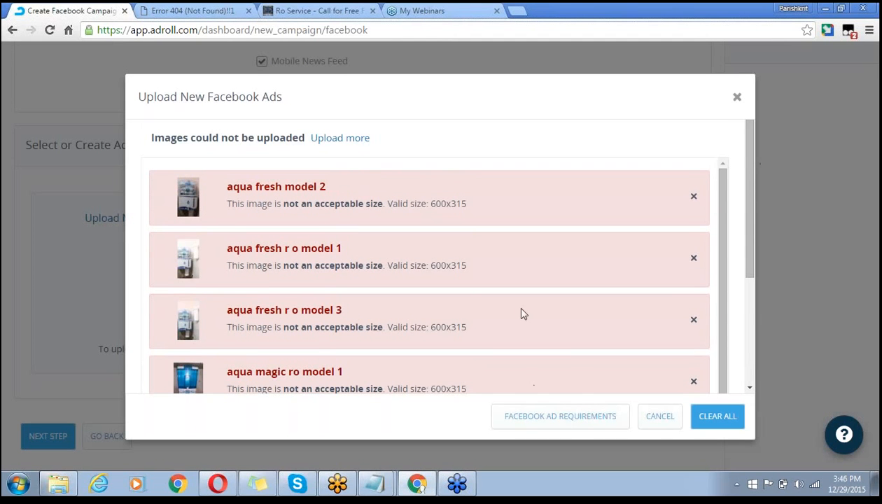
pyautogui.click(553, 423)
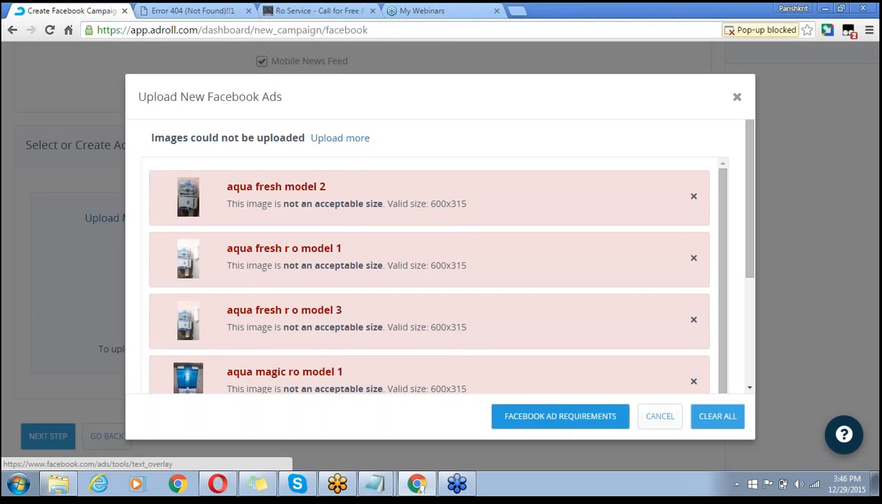
pyautogui.click(766, 32)
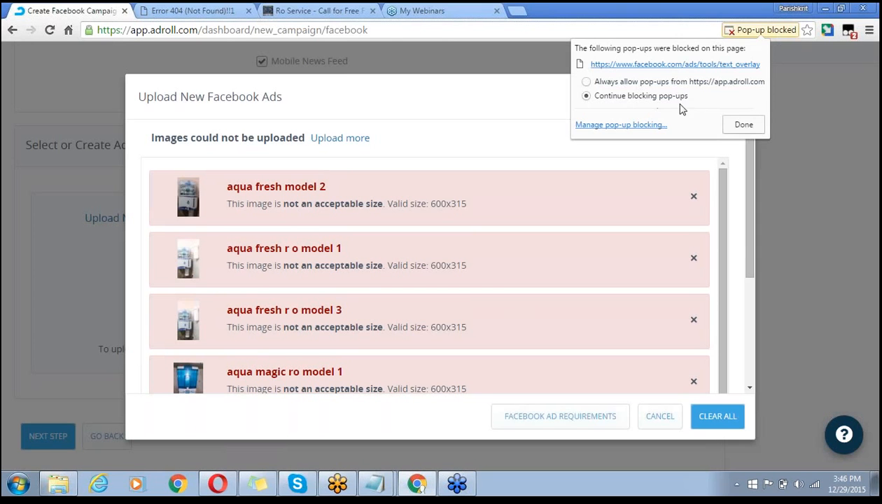
pyautogui.click(660, 84)
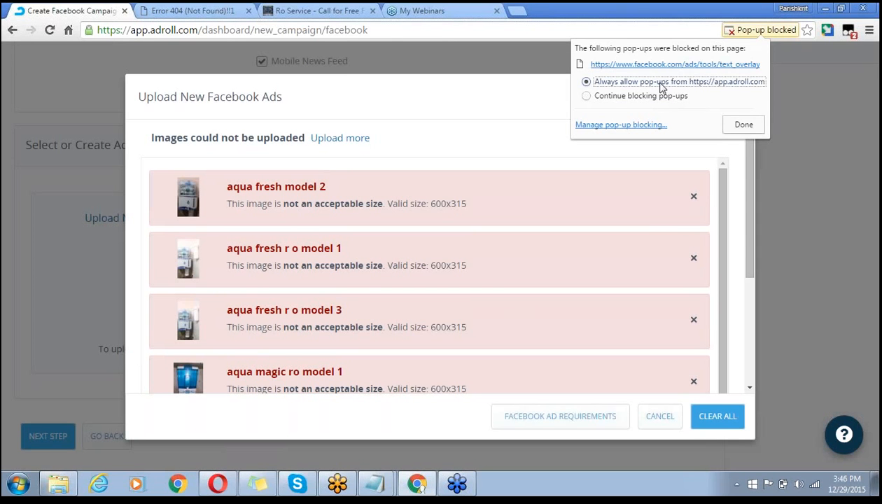
pyautogui.click(744, 130)
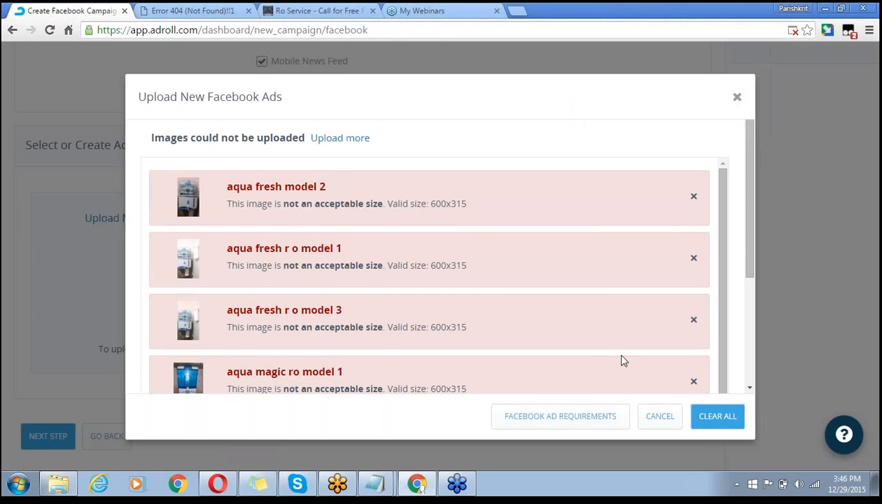
# - Open Facebook's Grid Tool in a new tab and browse the file dialog to the aqua purifier images
pyautogui.click(568, 420)
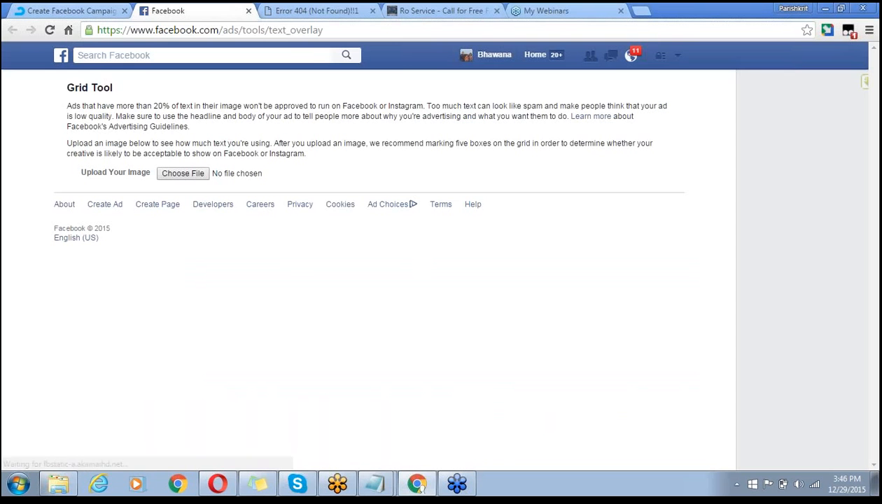
pyautogui.click(182, 174)
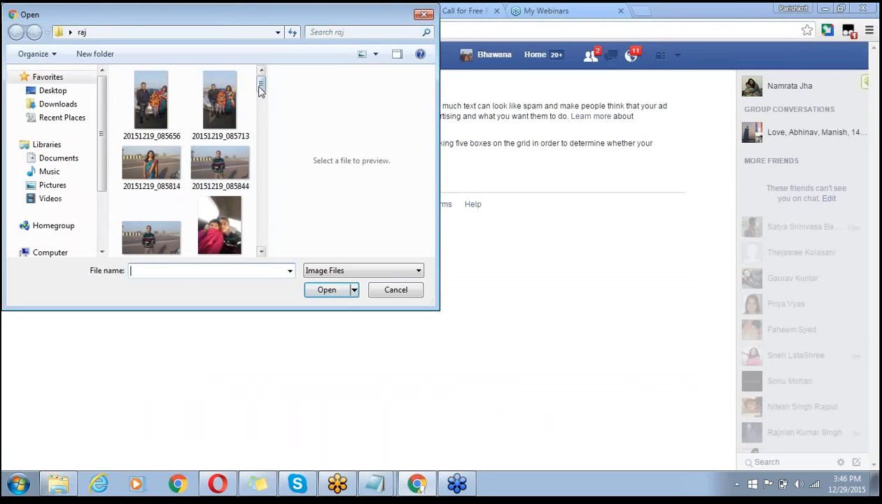
pyautogui.moveTo(259, 89); pyautogui.dragTo(260, 216)
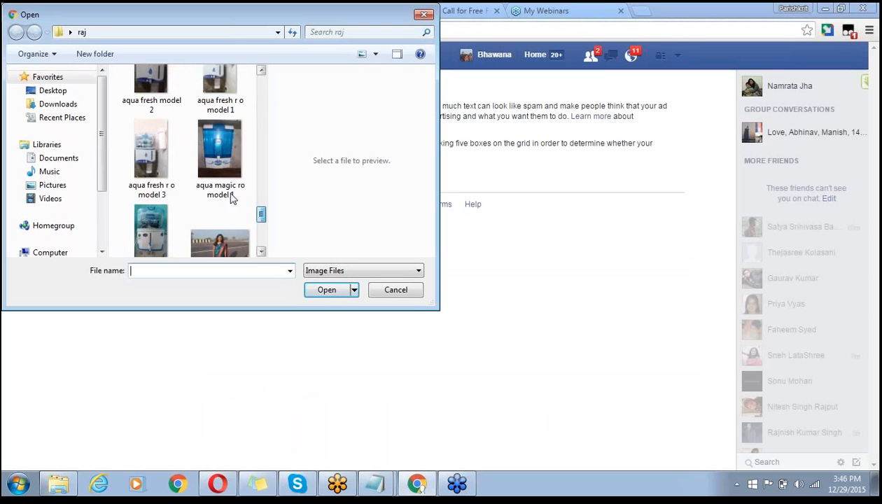
# - Pick aqua fresh model 2.jpg from the aqua images and upload it to the Grid Tool
pyautogui.click(231, 198)
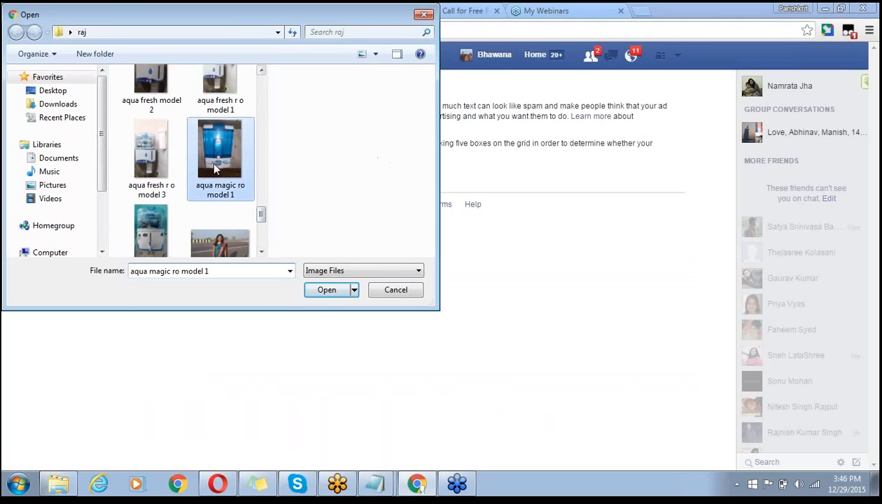
pyautogui.click(145, 174)
pyautogui.click(225, 91)
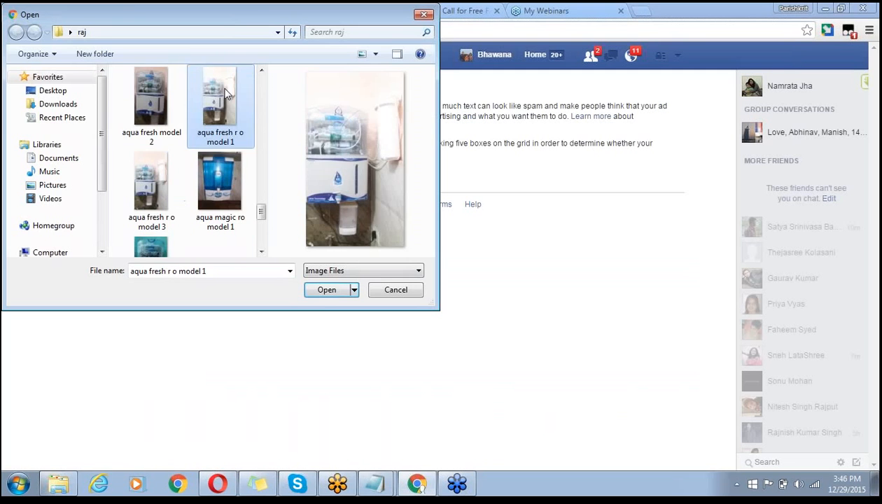
pyautogui.click(157, 103)
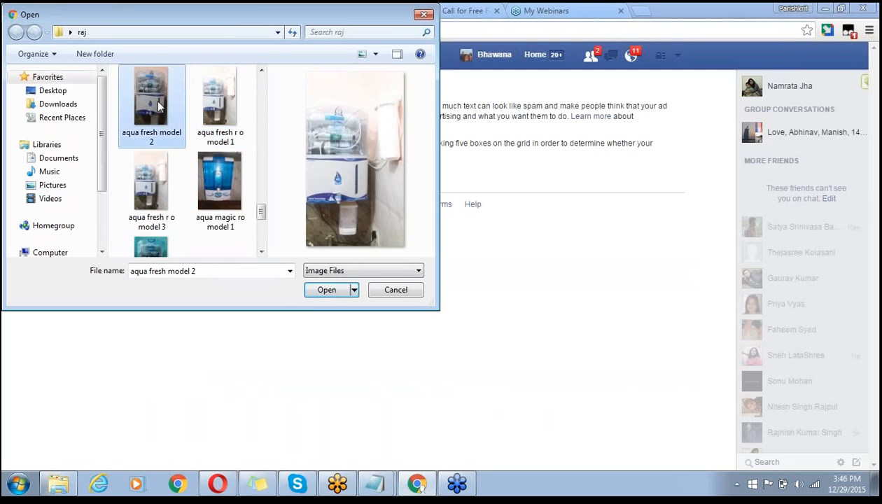
pyautogui.click(328, 291)
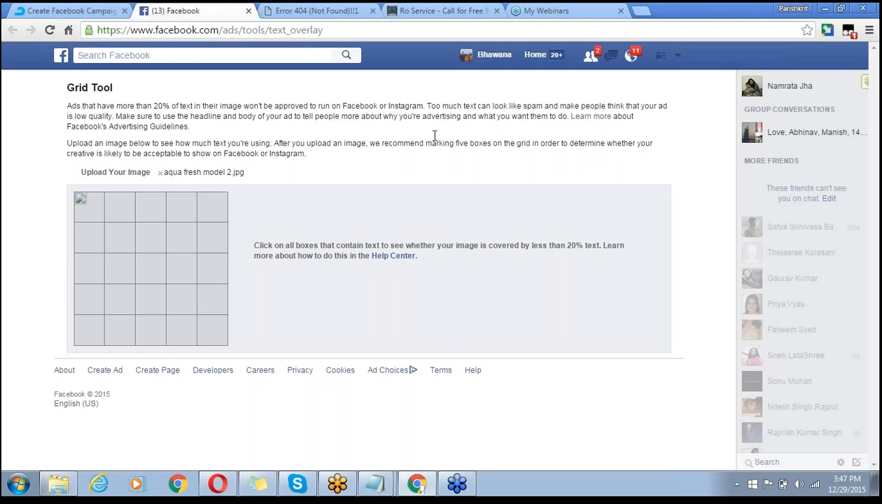
# - Back in AdRoll, cancel the rejected image uploads and submit a free ad request for rowala.in
pyautogui.click(54, 11)
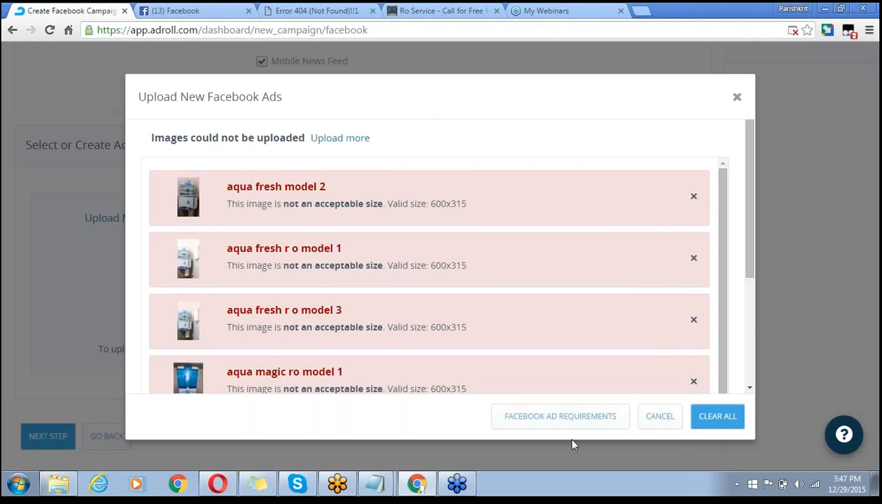
pyautogui.click(659, 421)
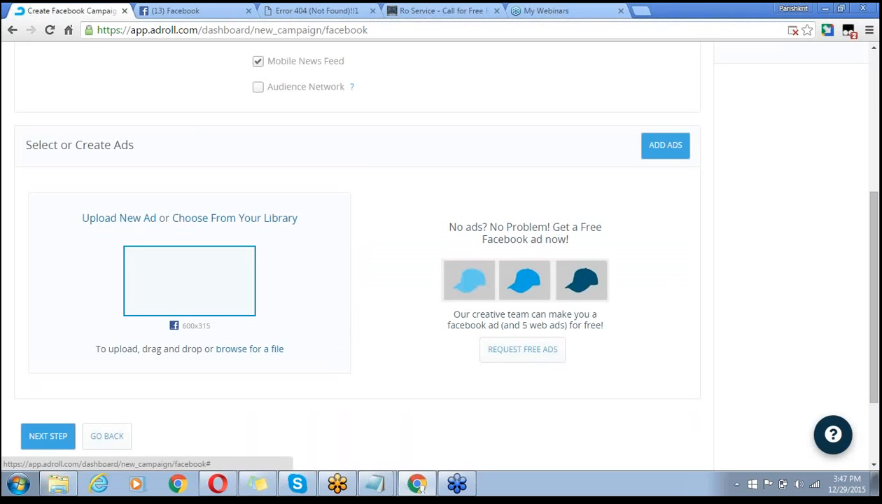
pyautogui.click(518, 353)
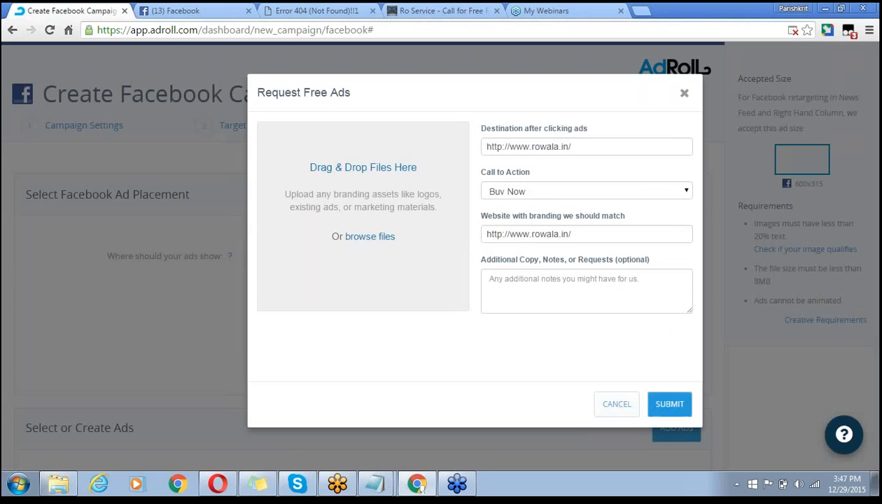
pyautogui.click(665, 406)
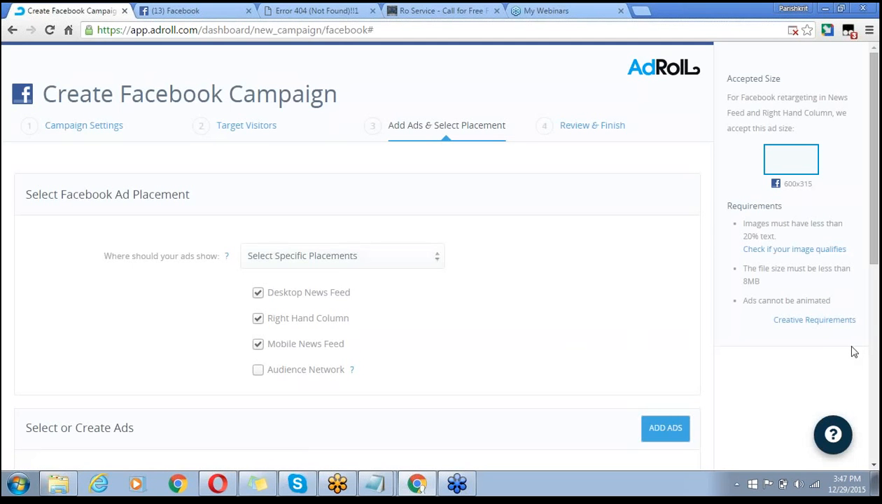
pyautogui.moveTo(874, 268); pyautogui.dragTo(873, 442)
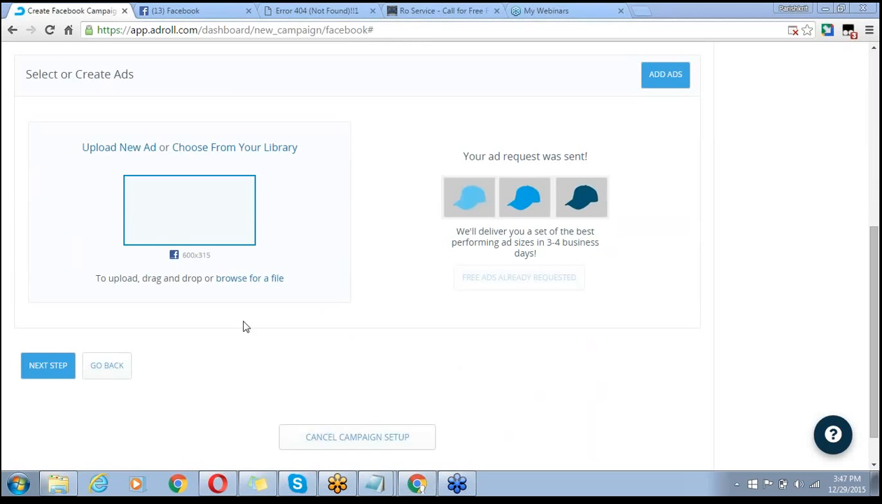
# - Advance to Review & Finish and scroll the ROWALA-FB-REMARKETING summary showing the $50.00 daily budget
pyautogui.click(48, 365)
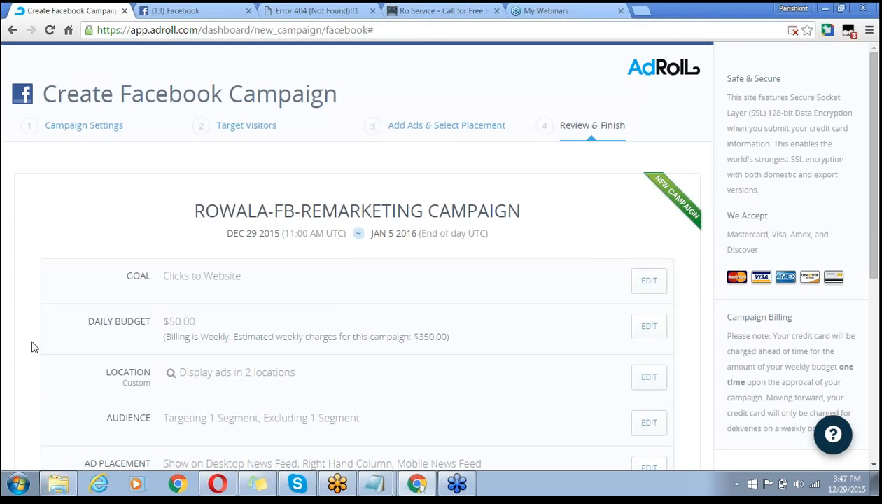
pyautogui.scroll(-2, 35, 302)
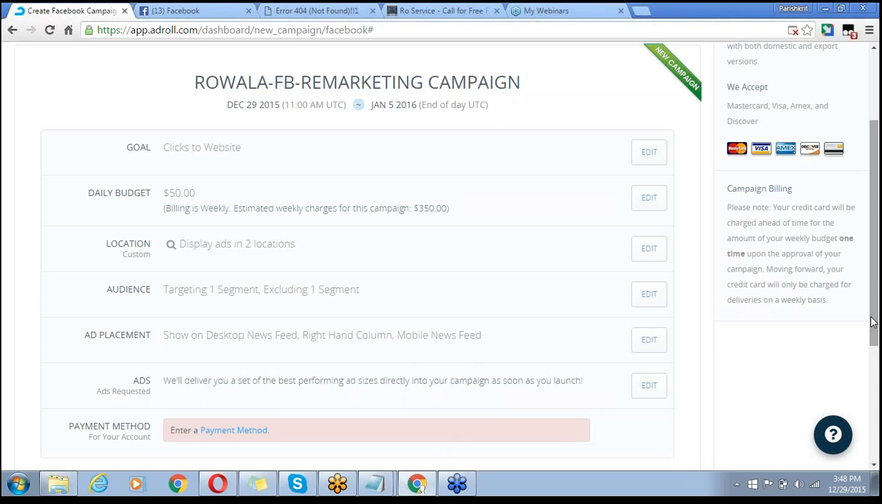
pyautogui.scroll(-1, 873, 321)
pyautogui.scroll(-1, 521, 413)
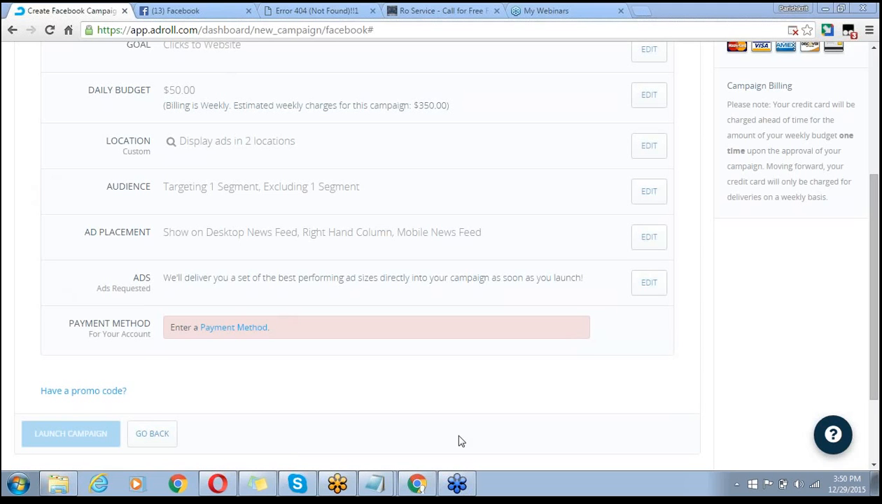
pyautogui.scroll(1, 569, 391)
pyautogui.scroll(3, 569, 391)
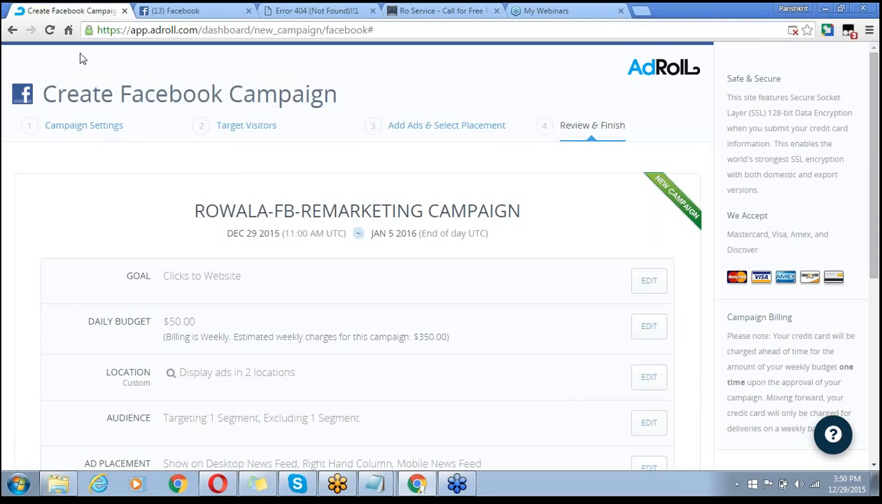
# - Select the campaign page's web address, then scroll down and start cancelling the campaign setup
pyautogui.click(160, 29)
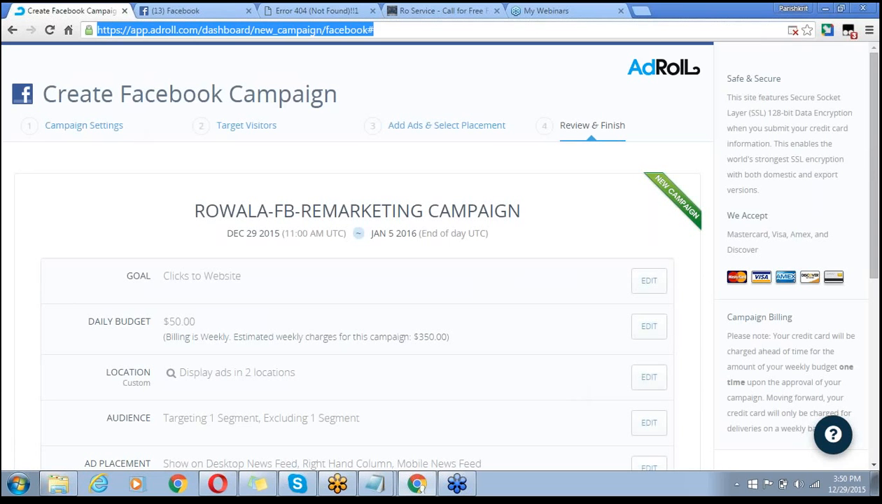
pyautogui.click(694, 41)
pyautogui.click(692, 36)
pyautogui.click(642, 65)
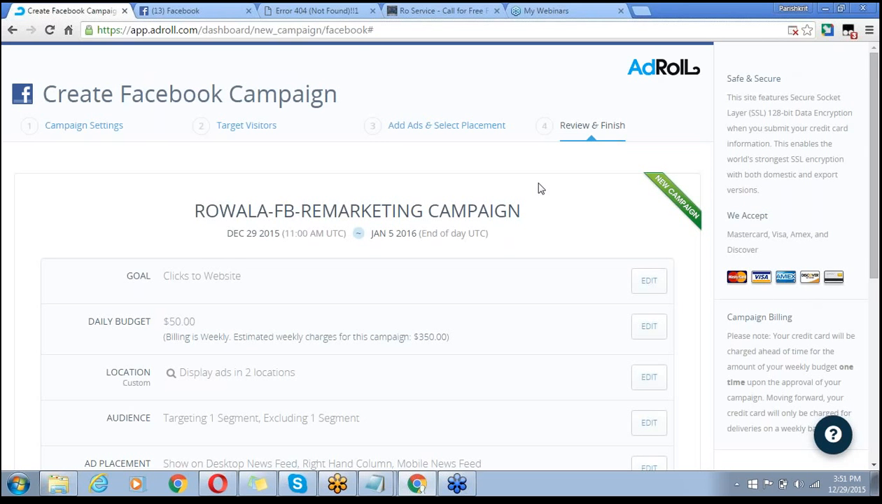
pyautogui.scroll(-5, 499, 77)
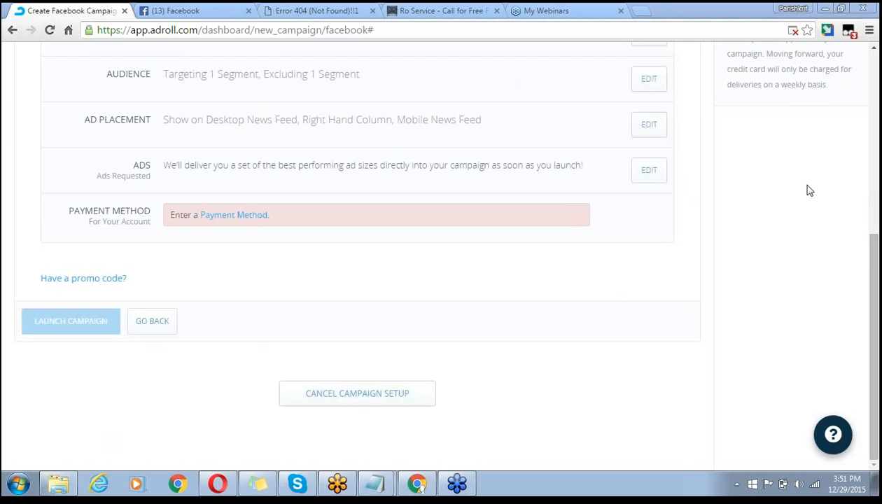
pyautogui.click(366, 398)
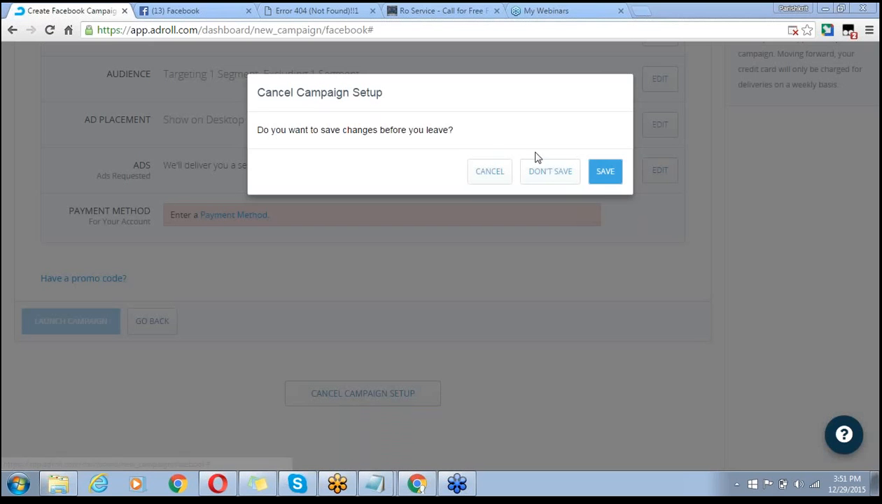
# - Choose SAVE in the Cancel Campaign Setup prompt, returning to the Welcome to the Family dashboard
pyautogui.click(602, 178)
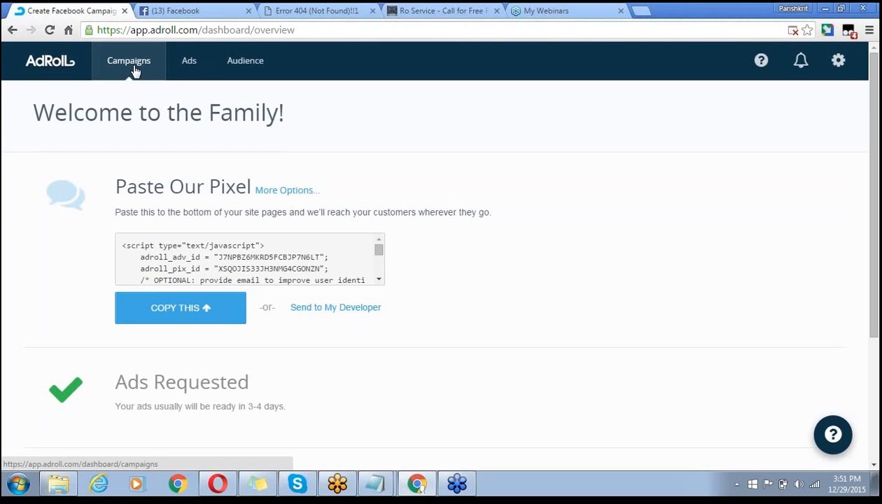
# - Go to Ads, open the Creative Requirements article in a new tab, then bring up Upload Web Ads
pyautogui.click(188, 75)
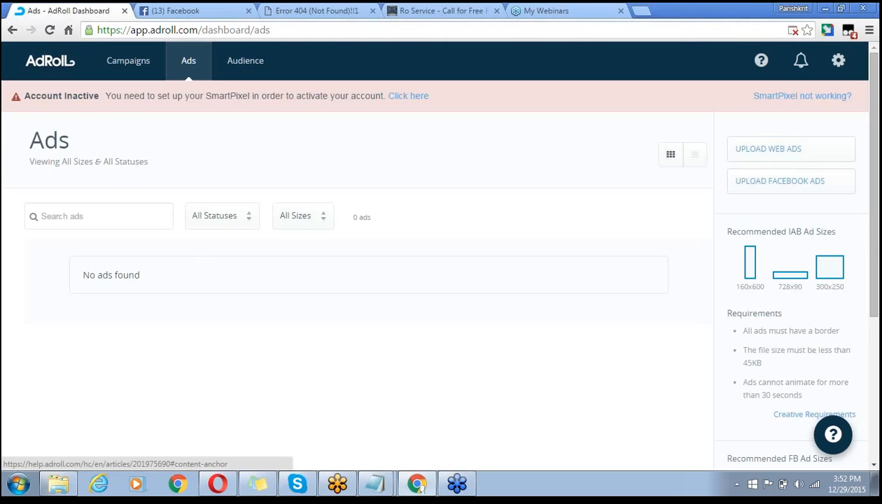
pyautogui.click(787, 414)
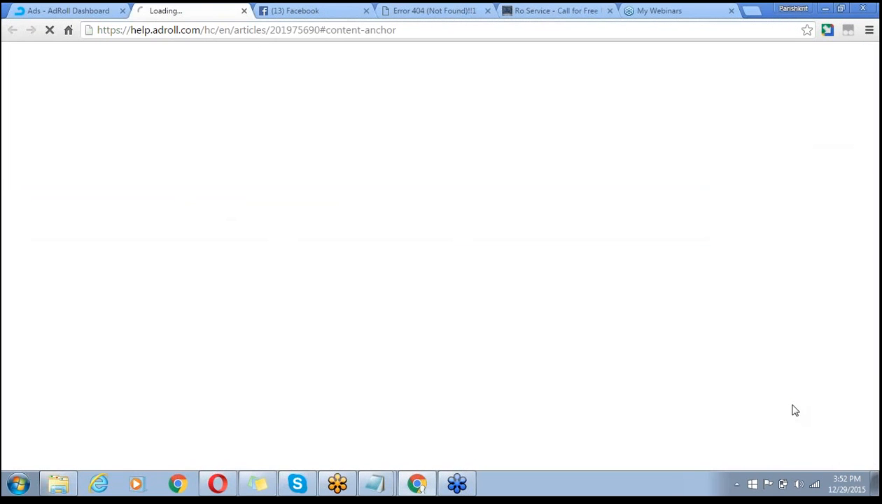
pyautogui.click(59, 20)
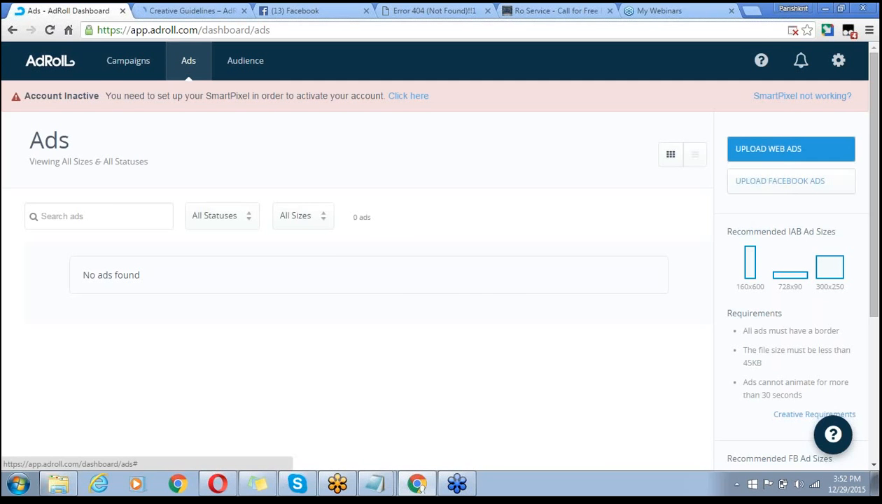
pyautogui.click(768, 149)
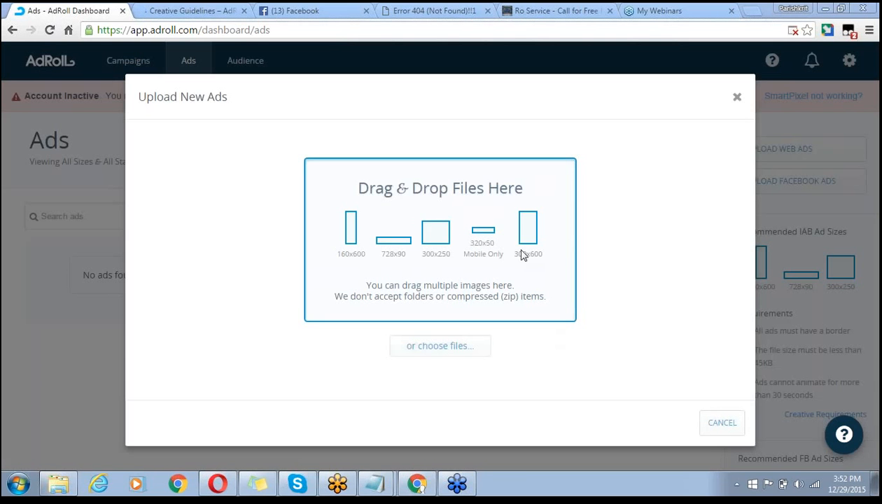
# - Dismiss the Upload New Ads dialog, leaving the Ads page with no ads found
pyautogui.click(737, 98)
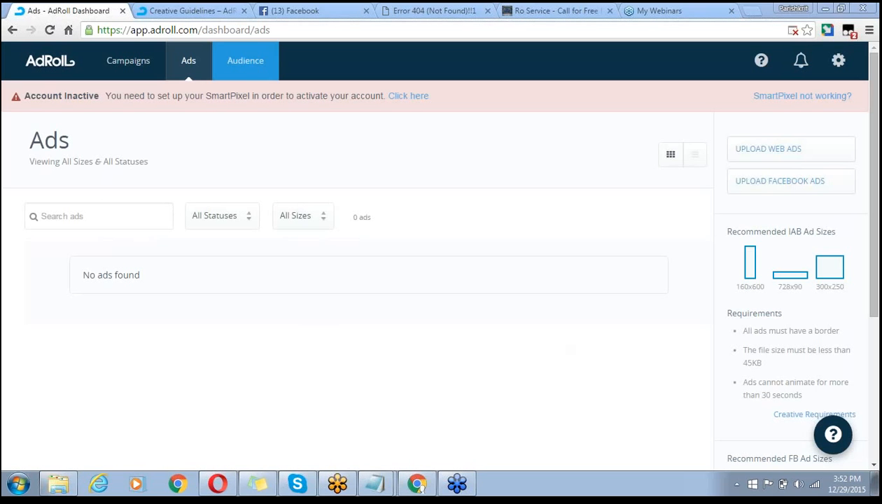
# - Switch to the Audience page showing zero visitors and conversions for Dec 15–29 2015
pyautogui.click(252, 64)
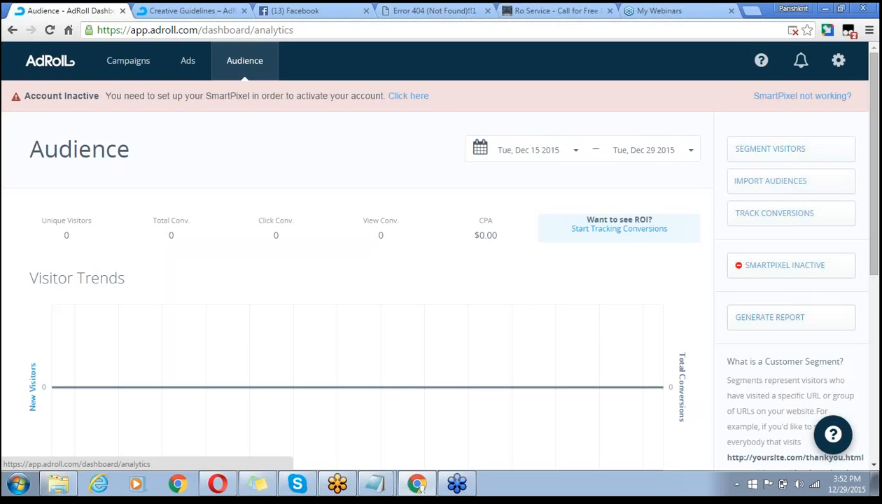
pyautogui.moveTo(380, 231)
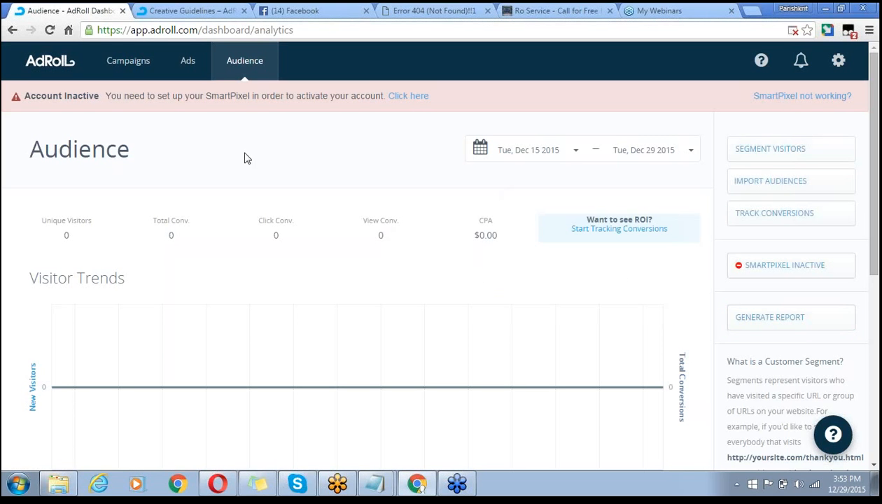
pyautogui.scroll(-4, 244, 158)
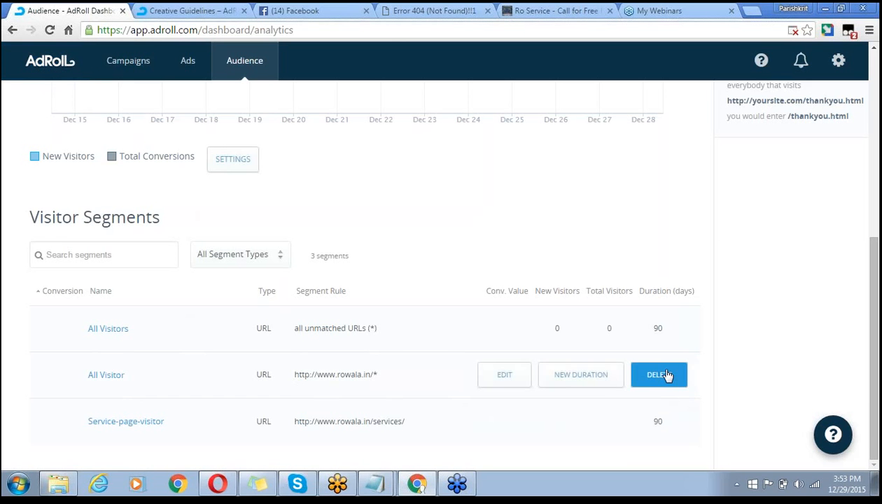
pyautogui.click(667, 378)
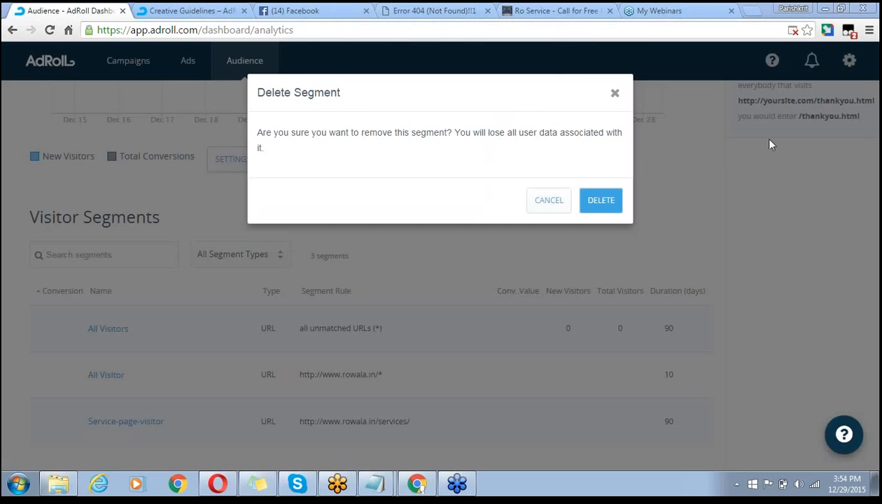
pyautogui.click(601, 200)
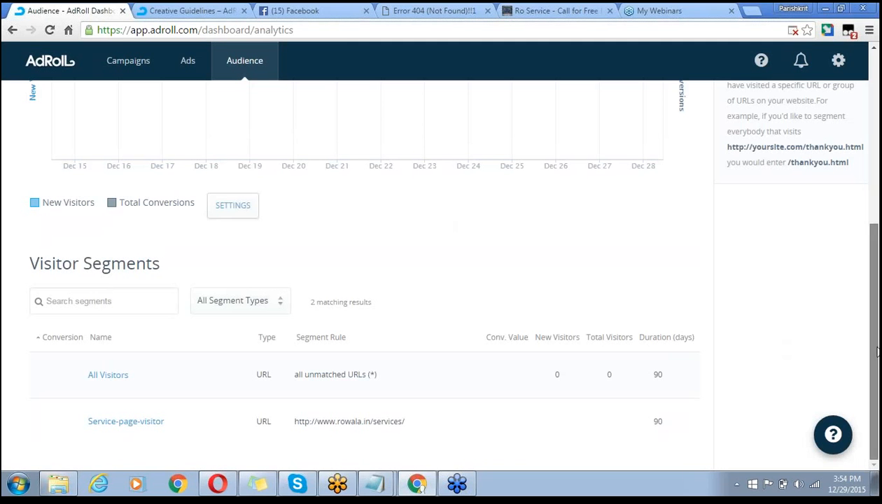
pyautogui.moveTo(875, 353); pyautogui.dragTo(865, 141)
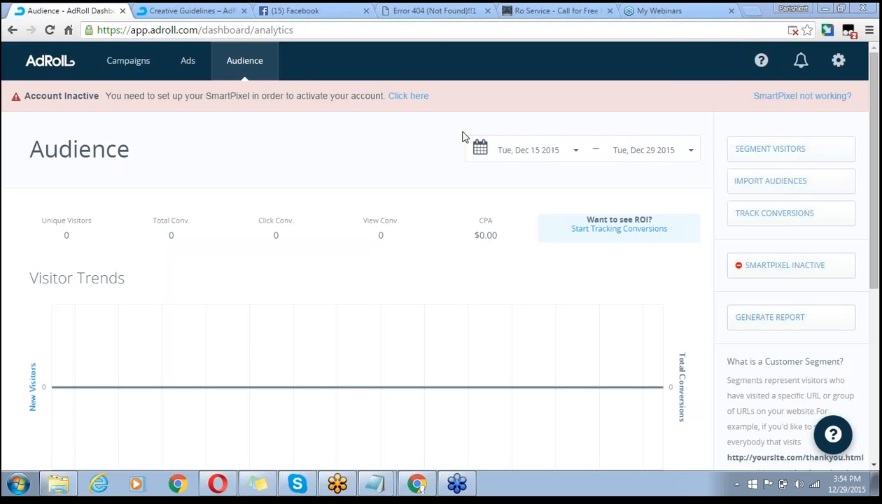
# - Start a new visitor segment, then open the RO AMC page on the rowala.in site tab
pyautogui.click(793, 157)
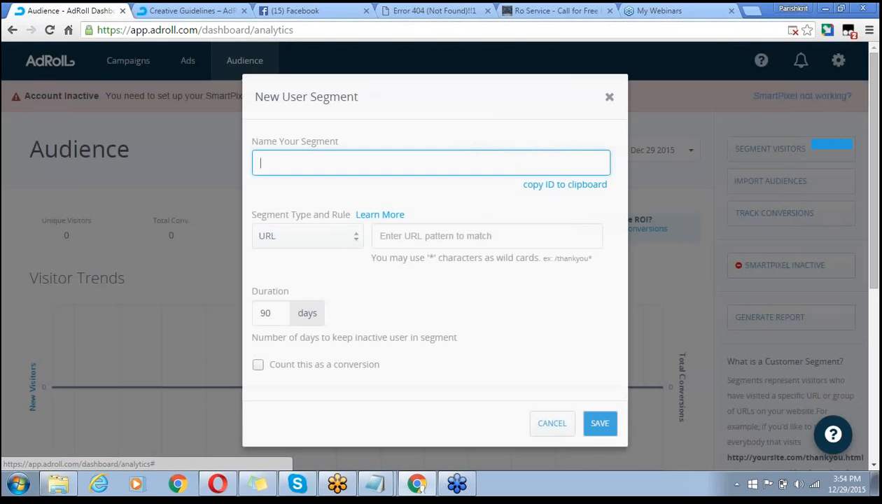
pyautogui.click(233, 264)
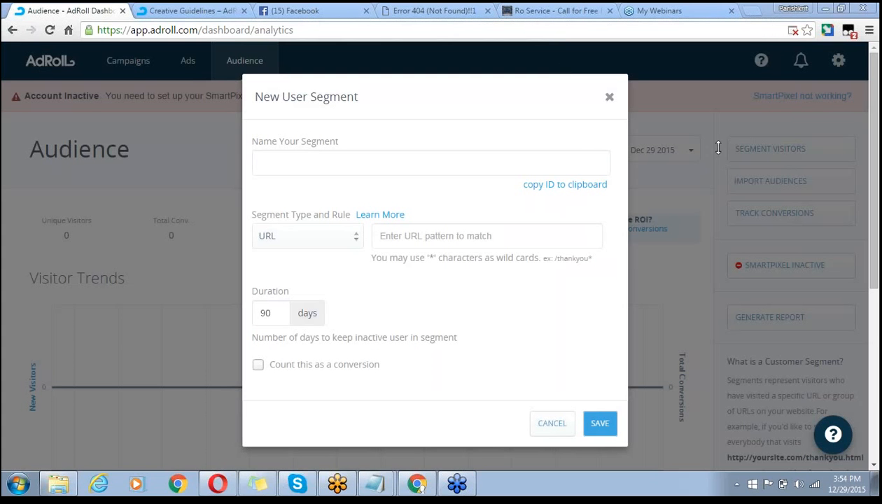
pyautogui.click(417, 173)
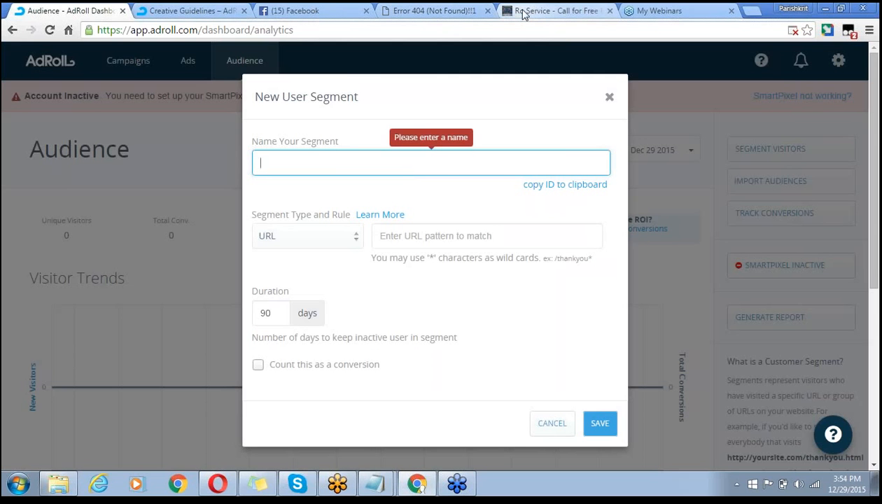
pyautogui.click(546, 11)
pyautogui.click(430, 125)
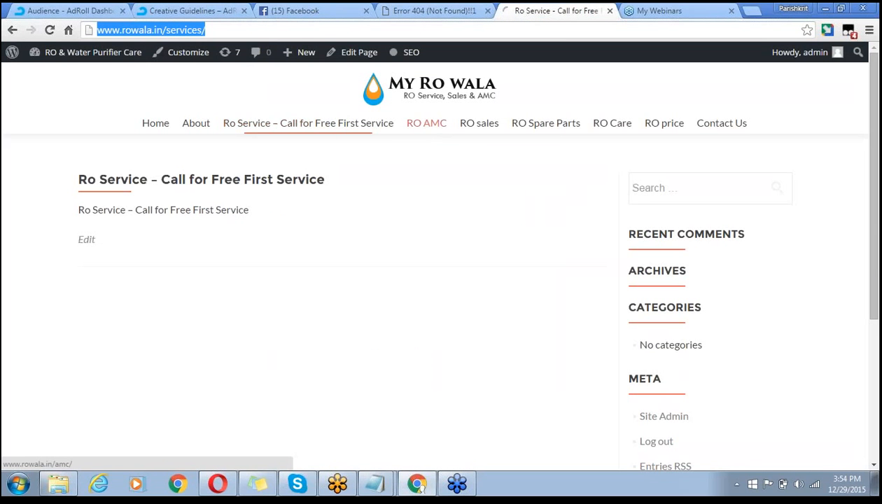
pyautogui.click(240, 30)
pyautogui.hotkey('ctrl', 'c')
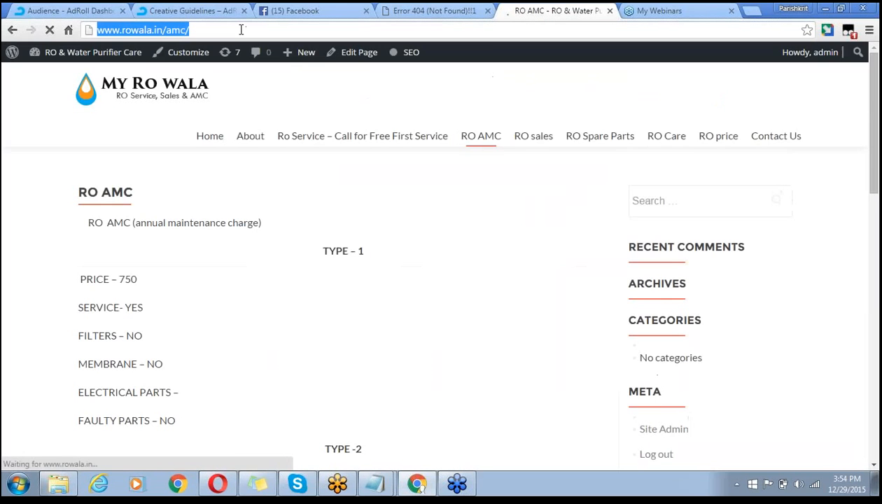
pyautogui.click(77, 11)
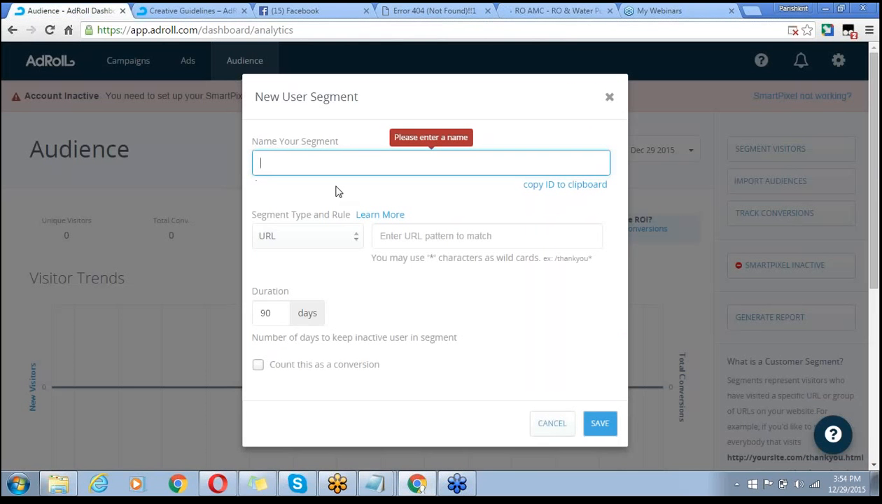
pyautogui.write('AMC-p')
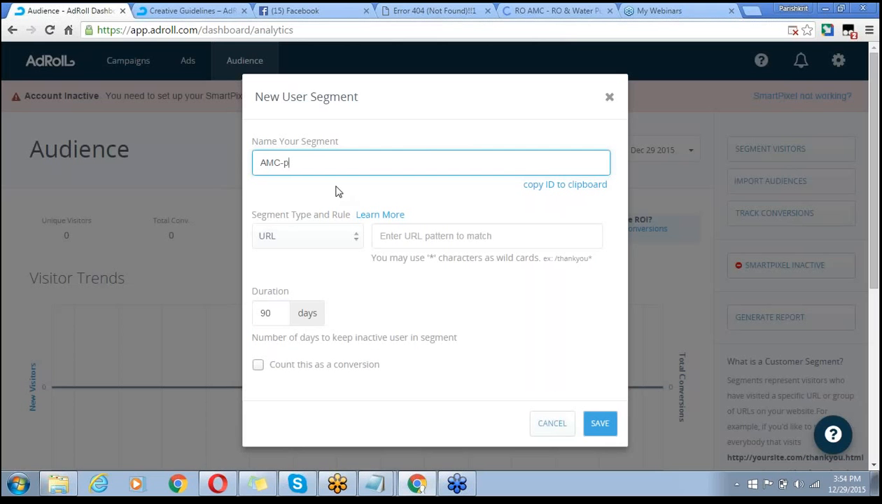
pyautogui.write('age-Visitor')
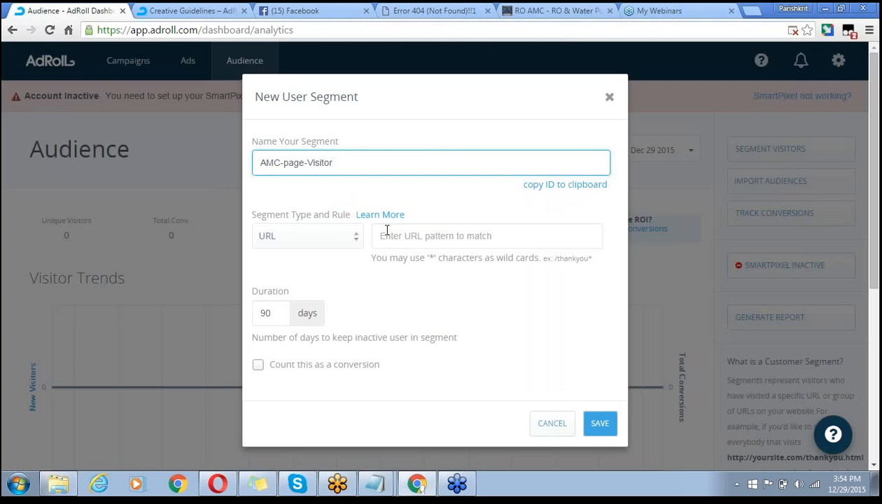
pyautogui.click(386, 231)
pyautogui.hotkey('ctrl', 'v')
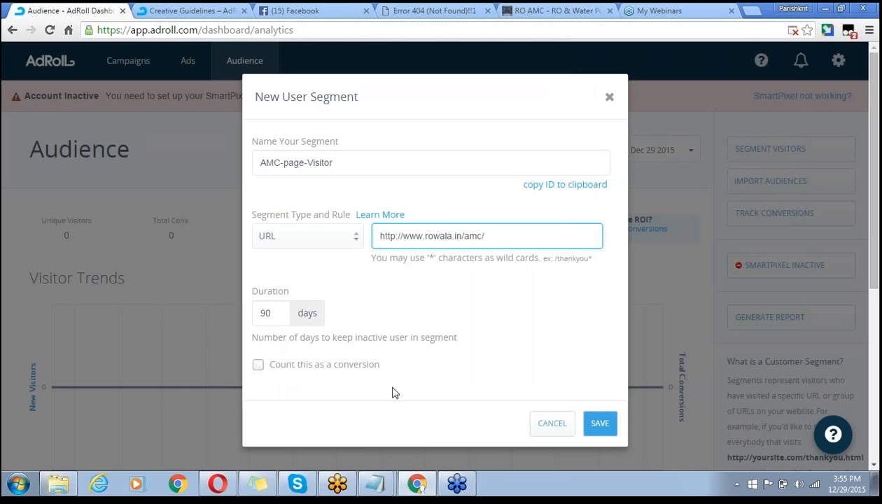
pyautogui.click(606, 425)
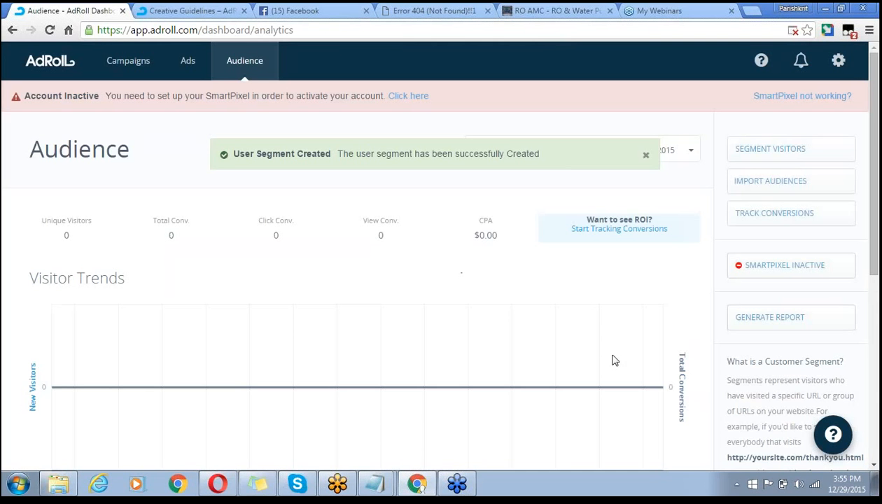
# - Check that All Visitors, Service-page-visitor and AMC-page-Visitor now appear under Visitor Segments
pyautogui.scroll(-5, 160, 174)
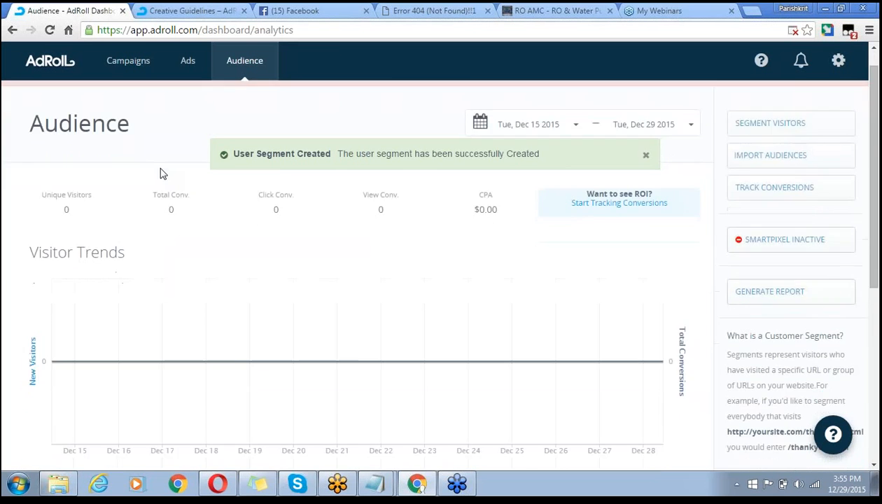
pyautogui.scroll(-1, 159, 173)
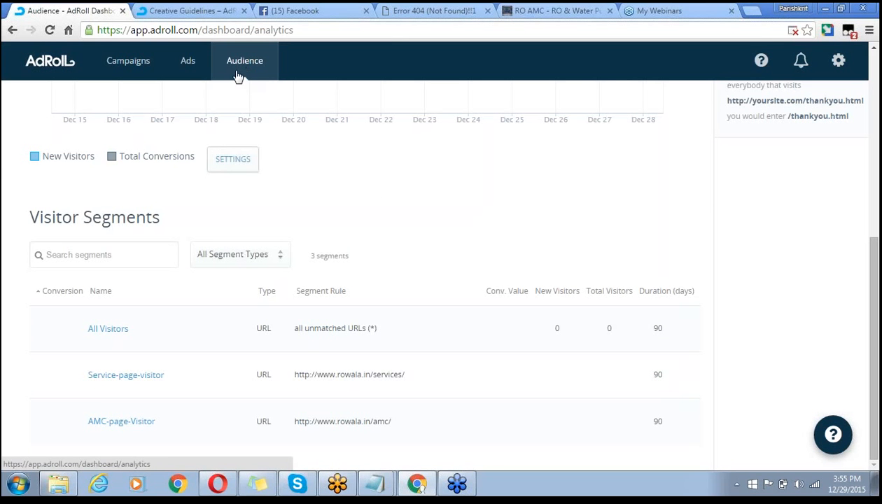
pyautogui.click(187, 65)
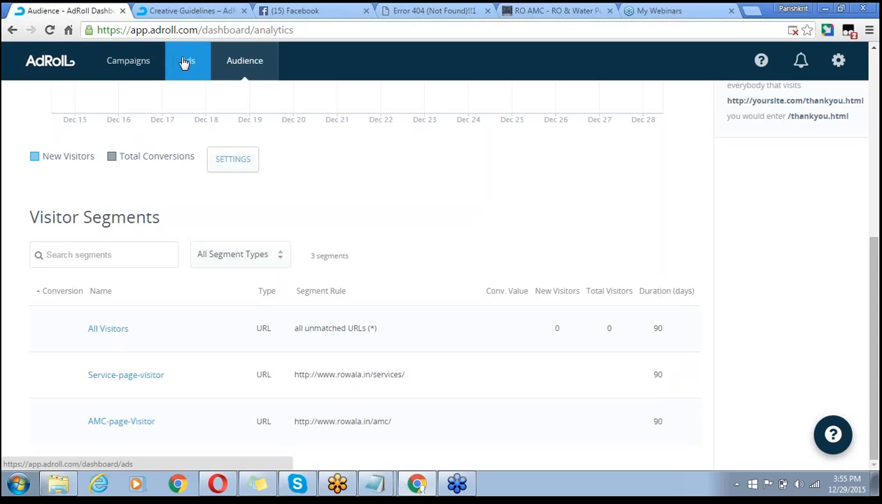
pyautogui.click(139, 62)
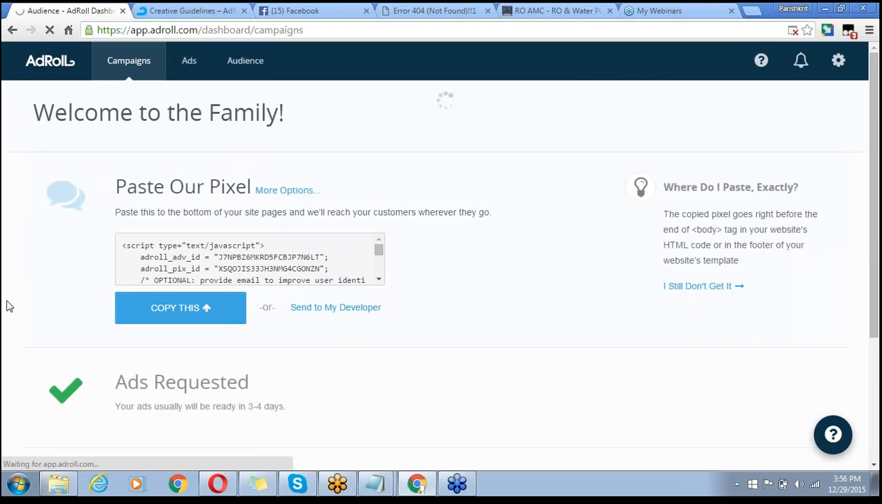
pyautogui.scroll(-2, 38, 302)
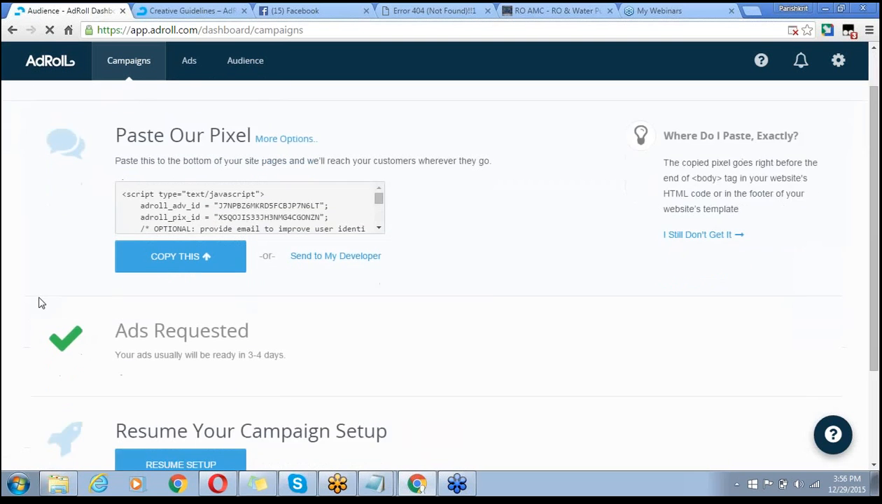
pyautogui.scroll(-3, 39, 302)
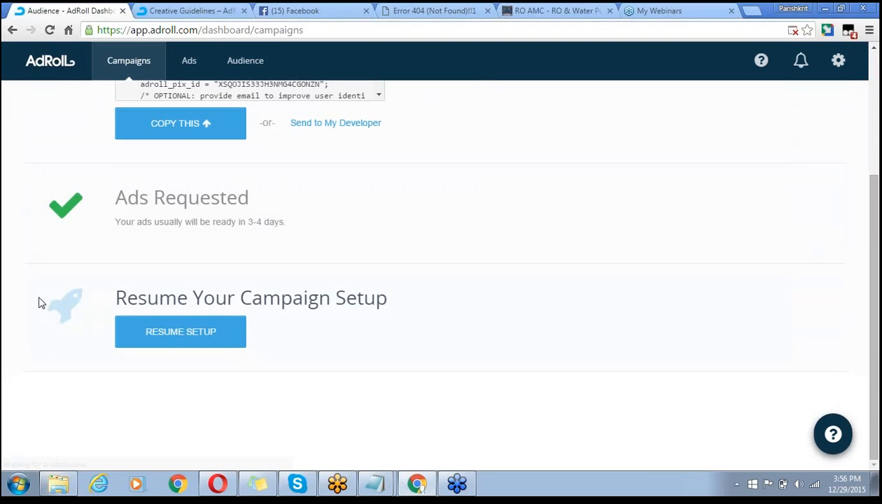
pyautogui.scroll(3, 39, 302)
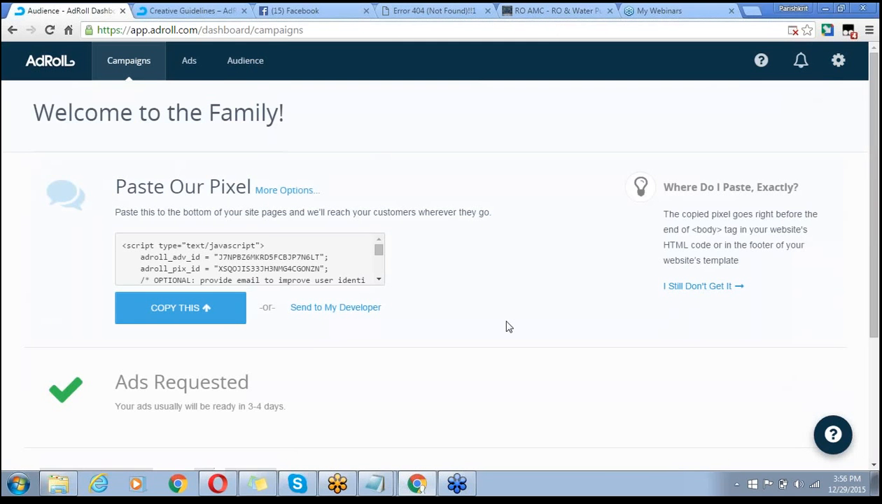
pyautogui.scroll(-3, 509, 327)
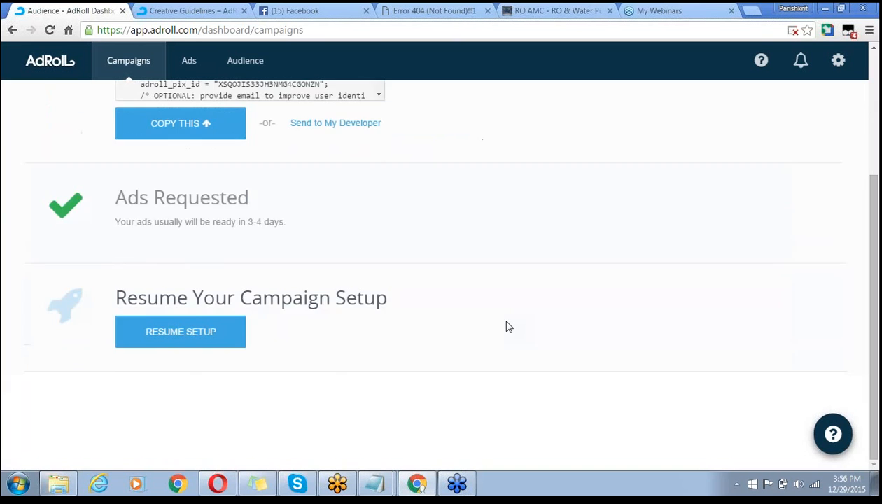
pyautogui.scroll(3, 509, 327)
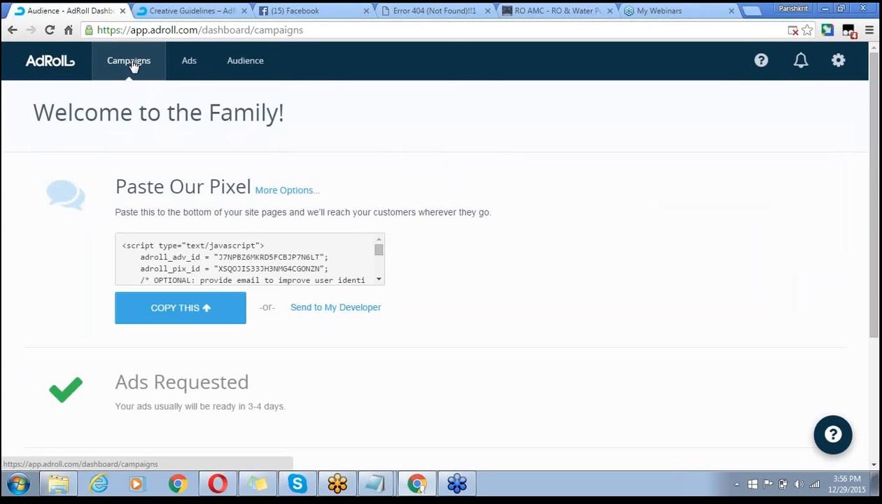
pyautogui.scroll(-1, 440, 280)
pyautogui.scroll(-2, 448, 273)
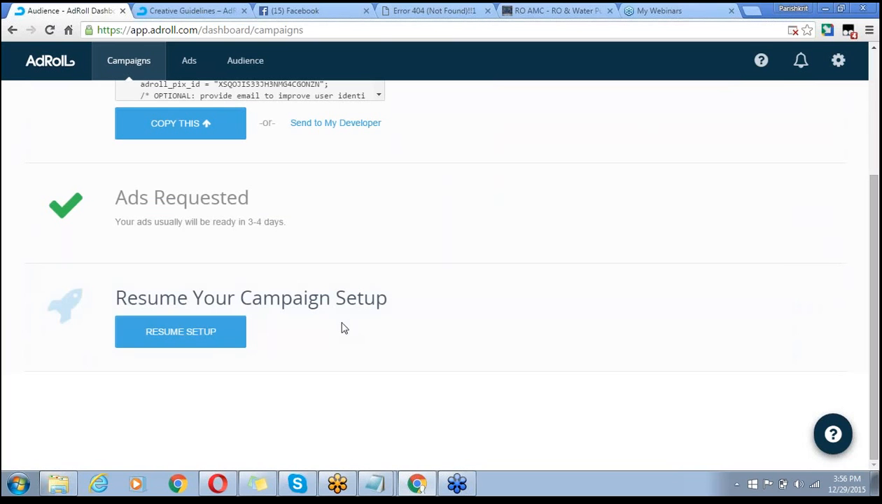
# - Reopen the unfinished ROWALA-FB-REMARKETING campaign setup and look over its review page
pyautogui.click(208, 337)
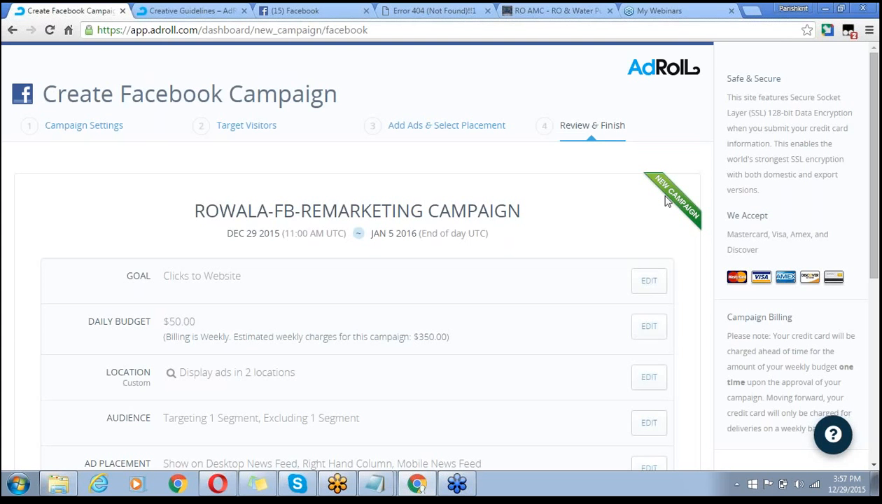
pyautogui.scroll(-5, 672, 200)
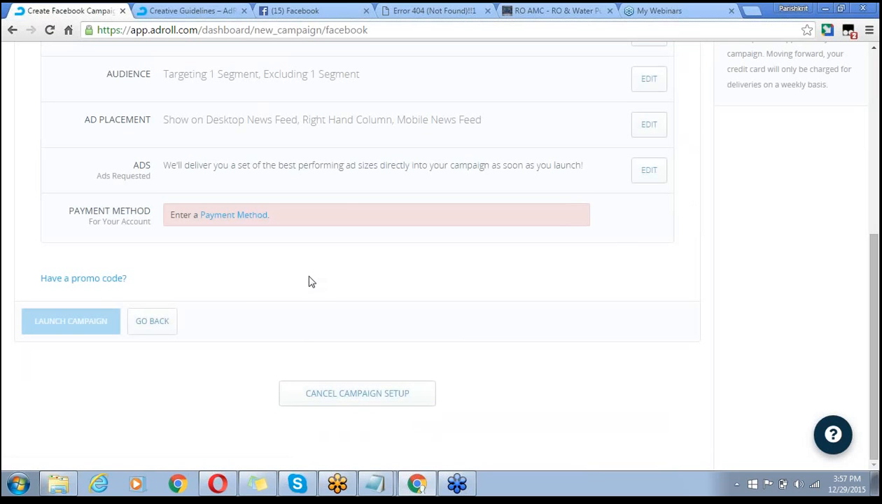
pyautogui.scroll(5, 312, 282)
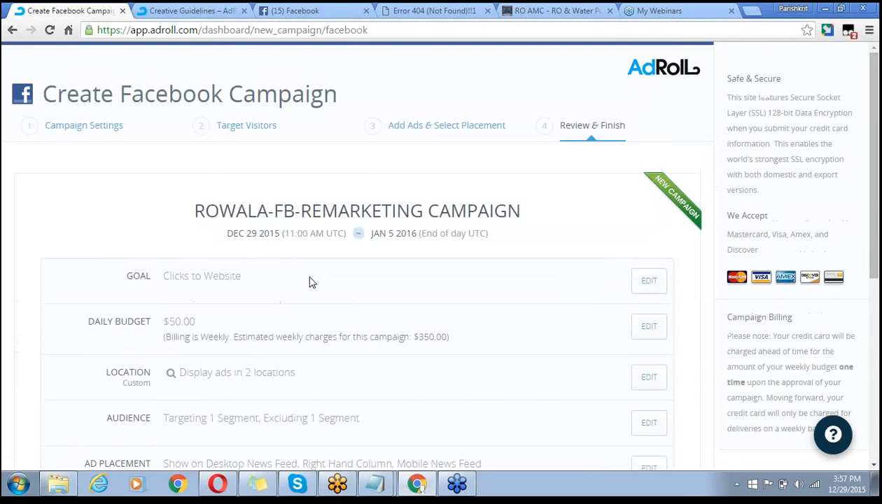
pyautogui.scroll(-5, 312, 282)
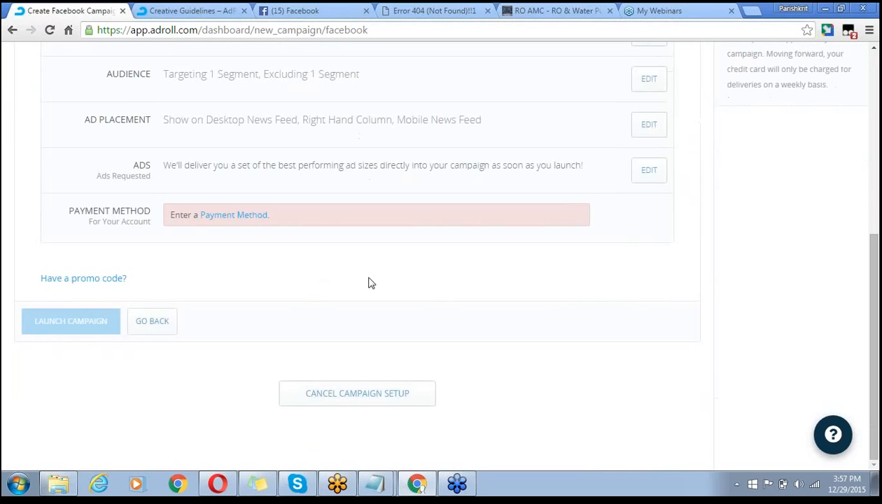
# - Cancel the campaign setup, choosing Don't Save in the confirmation
pyautogui.click(374, 405)
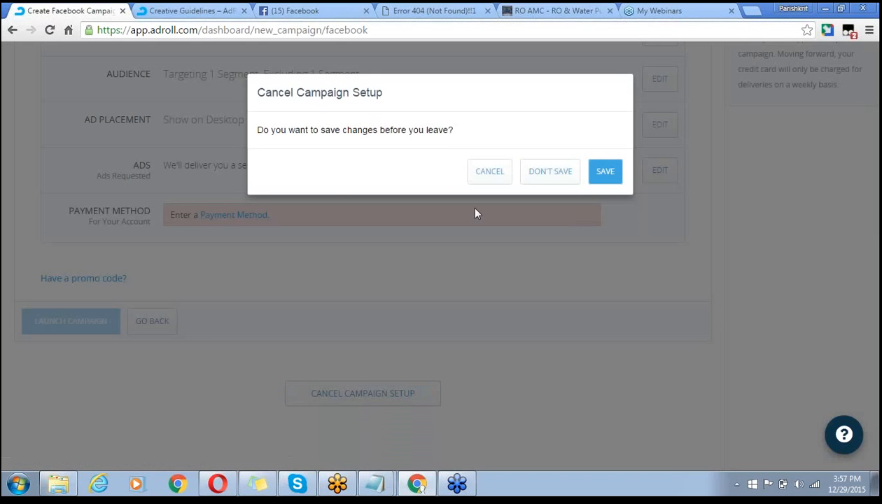
pyautogui.click(489, 175)
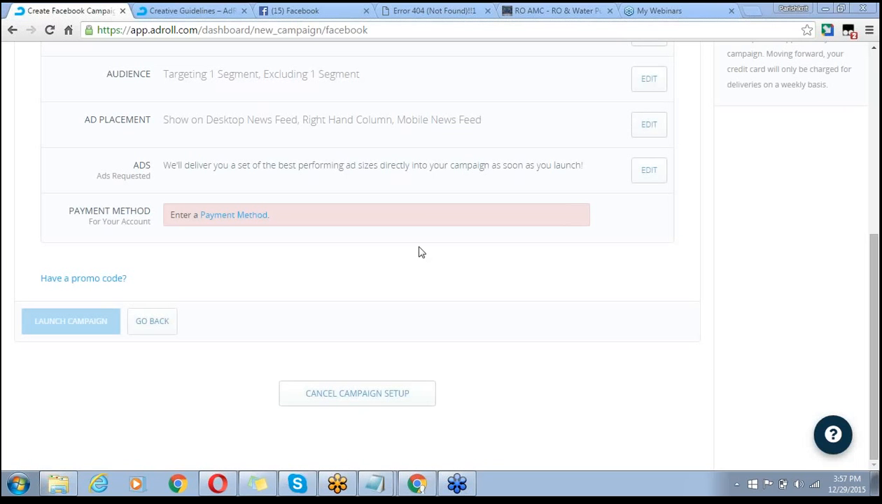
pyautogui.click(359, 399)
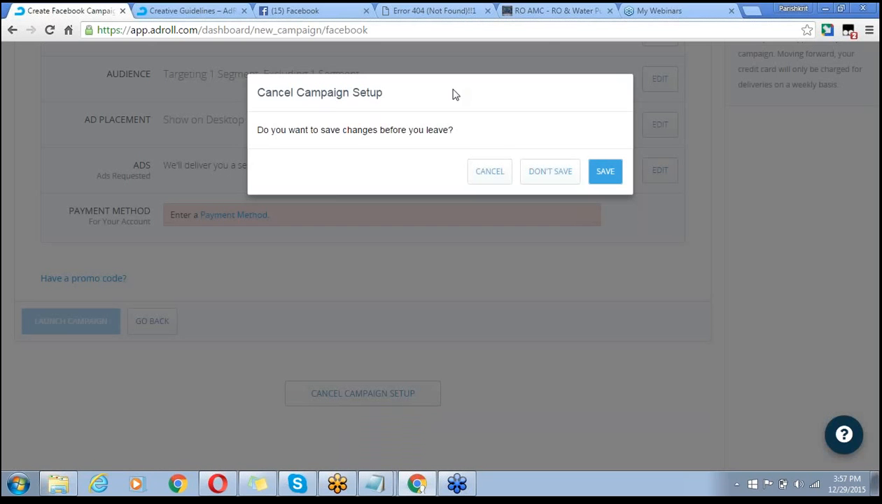
pyautogui.moveTo(368, 127); pyautogui.dragTo(380, 106)
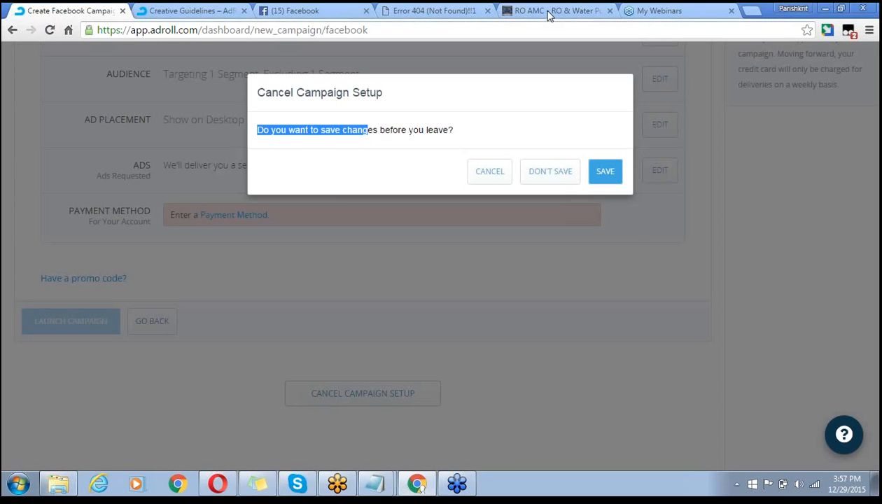
pyautogui.click(550, 172)
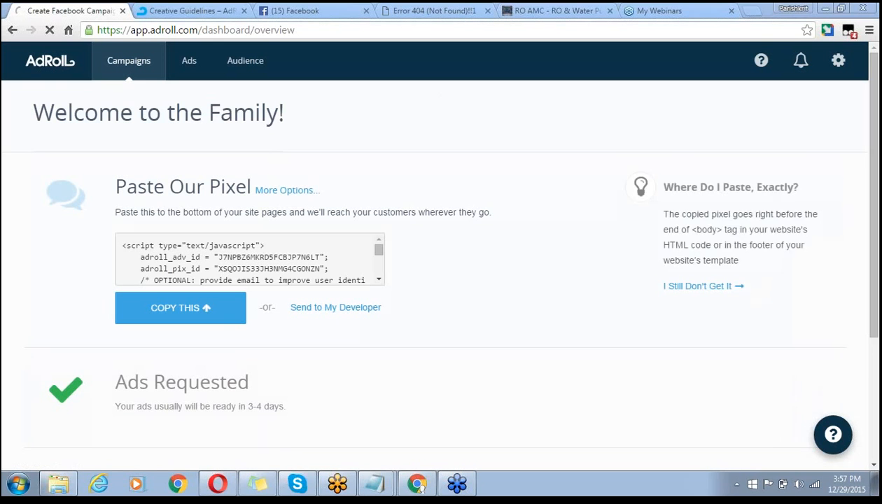
pyautogui.scroll(-3, 448, 273)
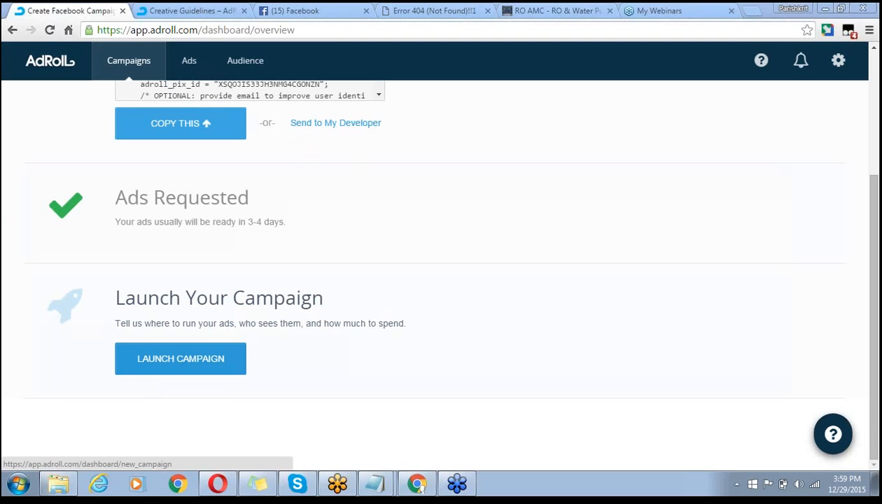
# - Launch a new campaign that retargets on General Websites
pyautogui.click(201, 369)
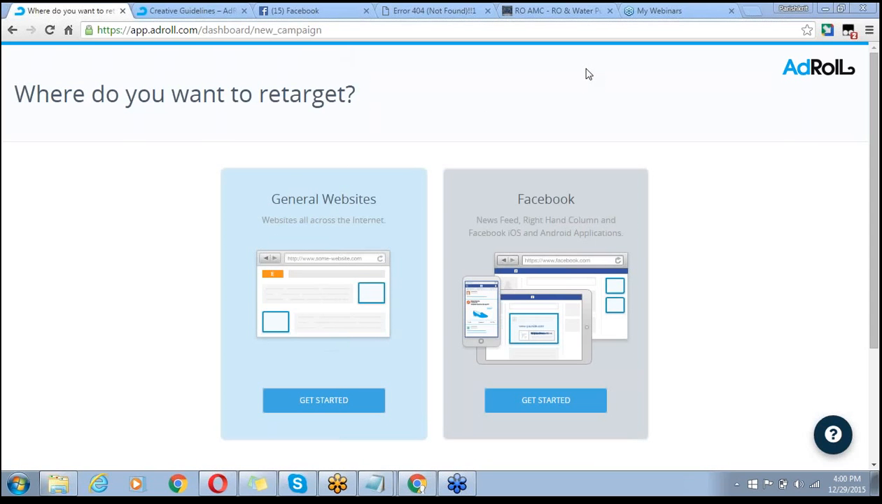
pyautogui.click(332, 397)
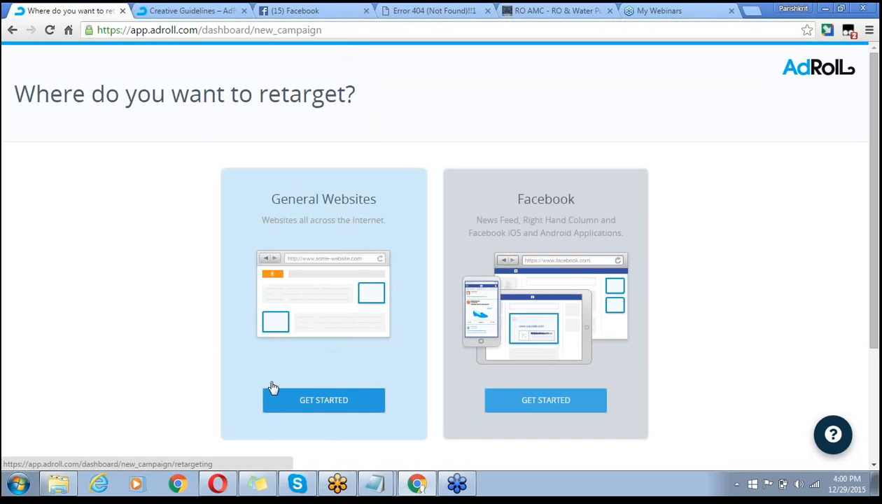
# - Name the campaign Adroll-Network and give it a $100 weekly budget
pyautogui.click(148, 205)
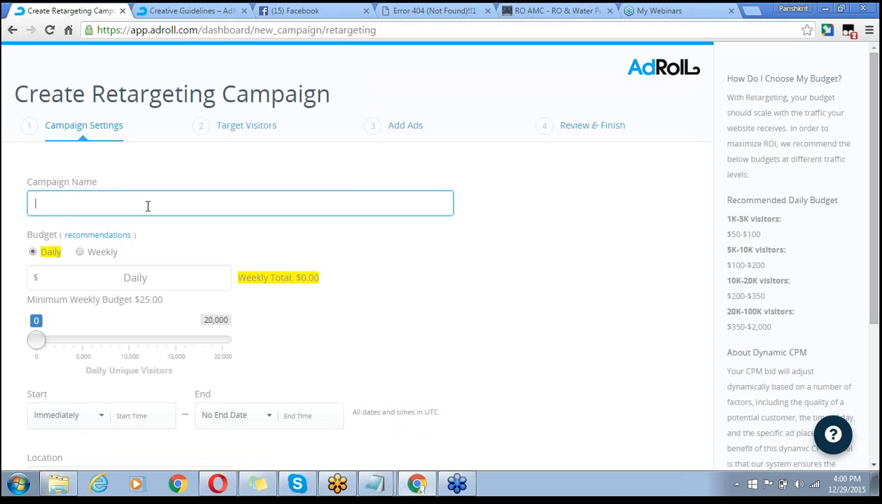
pyautogui.write('Adroll-Network')
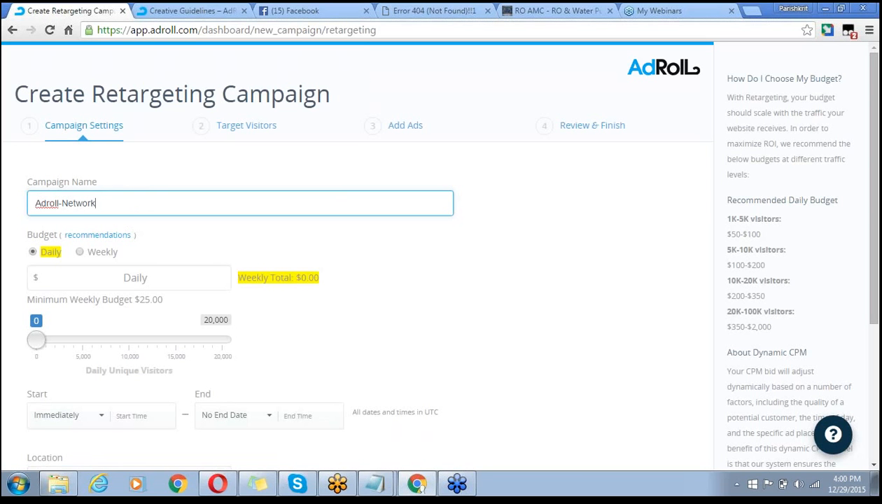
pyautogui.click(87, 284)
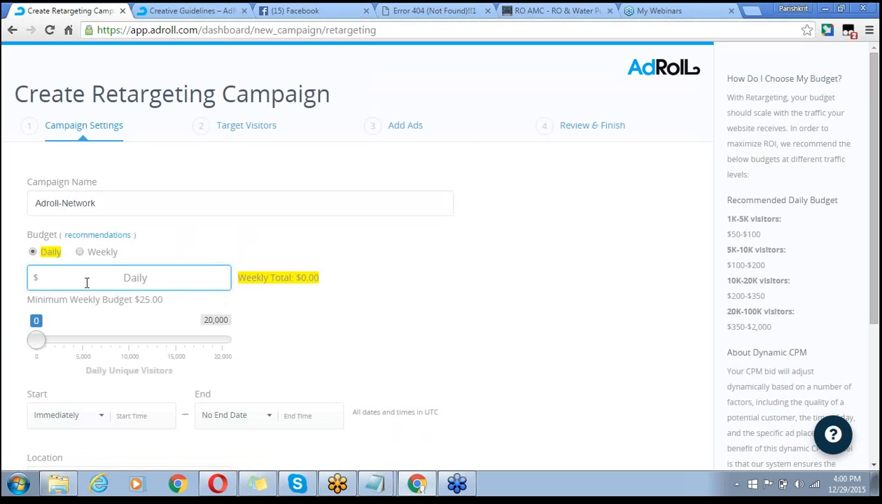
pyautogui.click(80, 252)
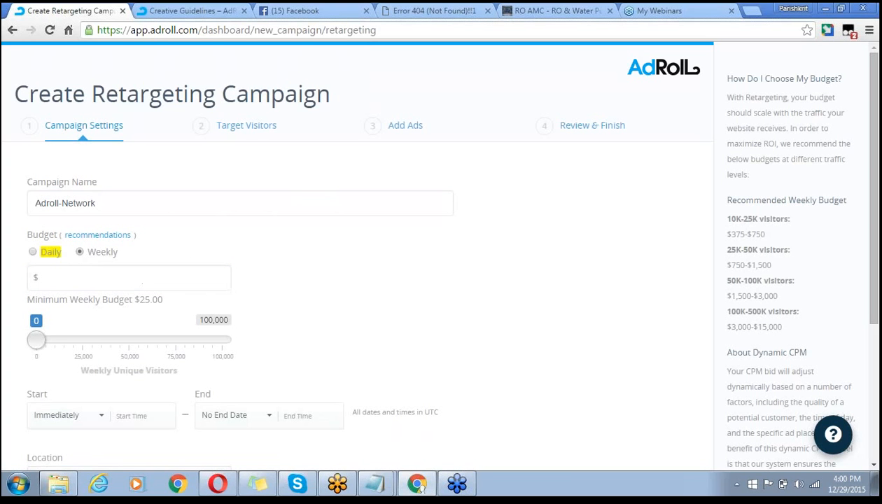
pyautogui.click(34, 253)
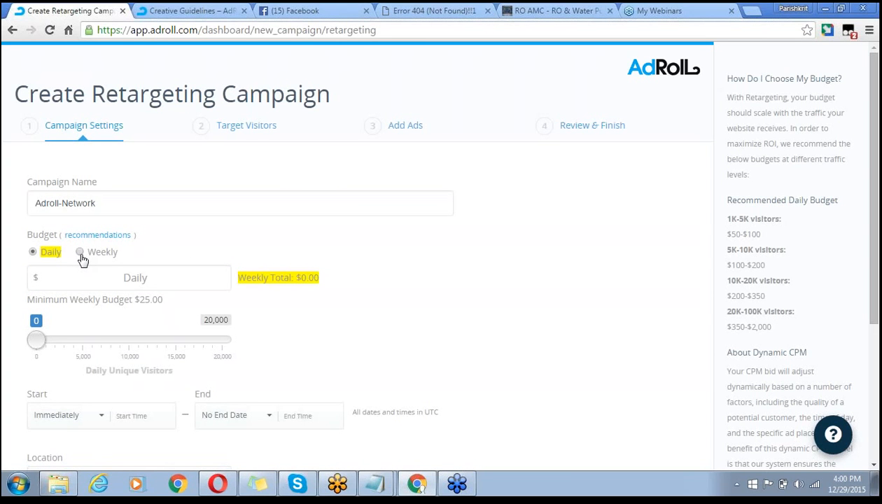
pyautogui.click(81, 253)
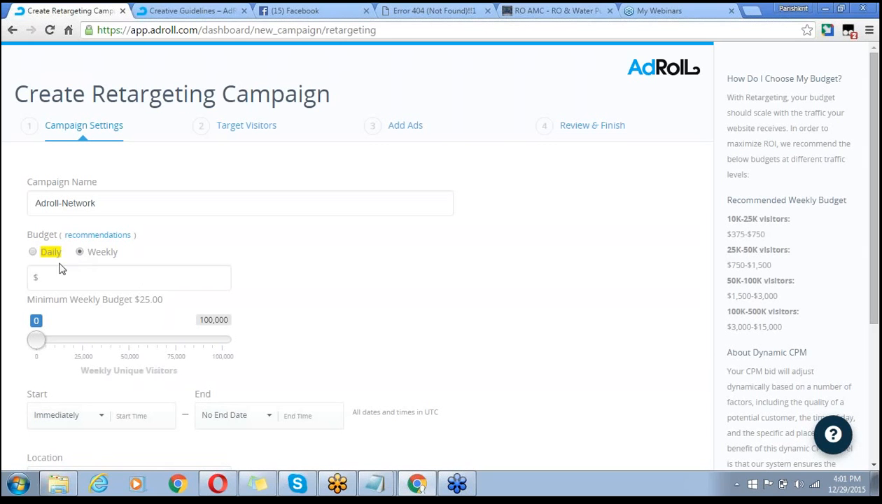
pyautogui.click(62, 278)
pyautogui.write('100')
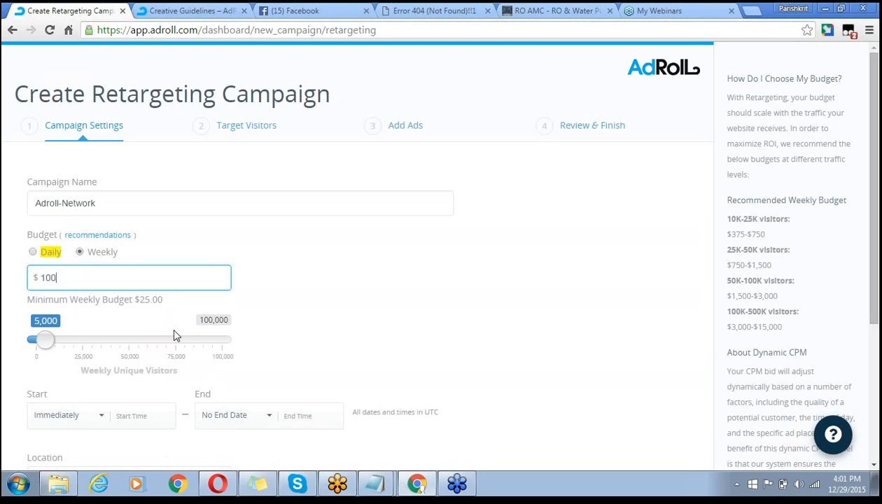
pyautogui.click(352, 288)
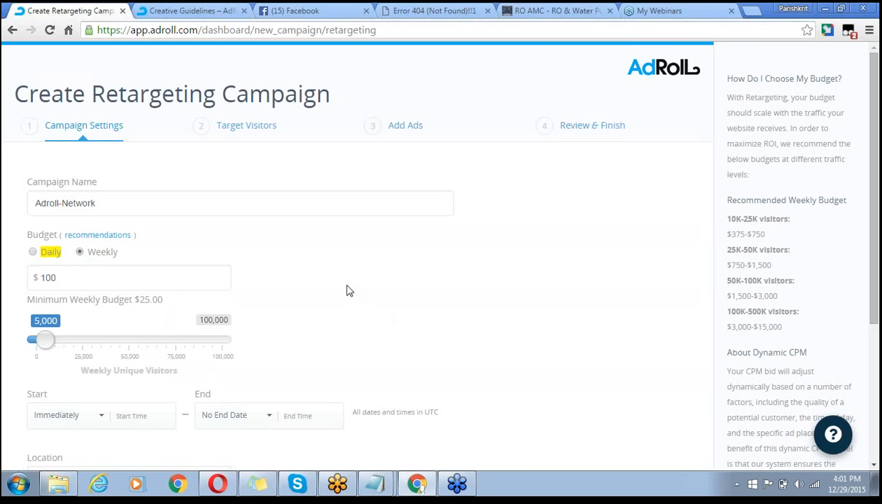
# - Set the campaign dates from January 1 to January 10, 2016
pyautogui.scroll(-3, 347, 290)
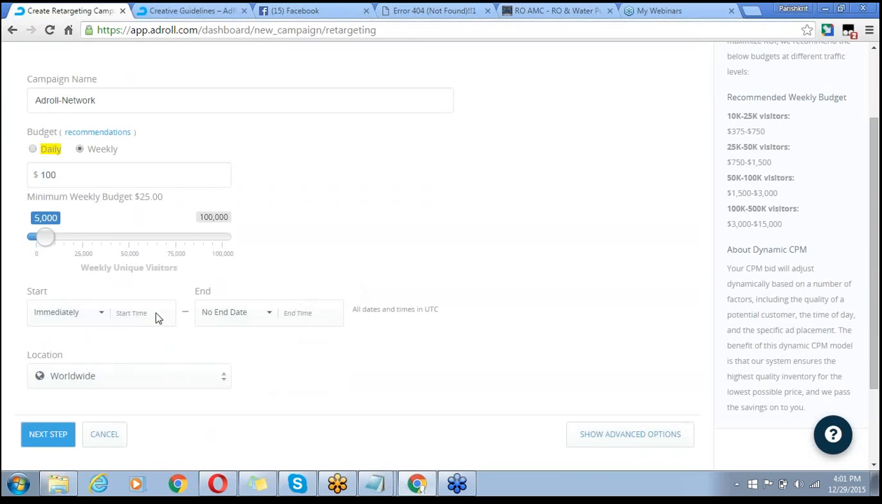
pyautogui.click(103, 316)
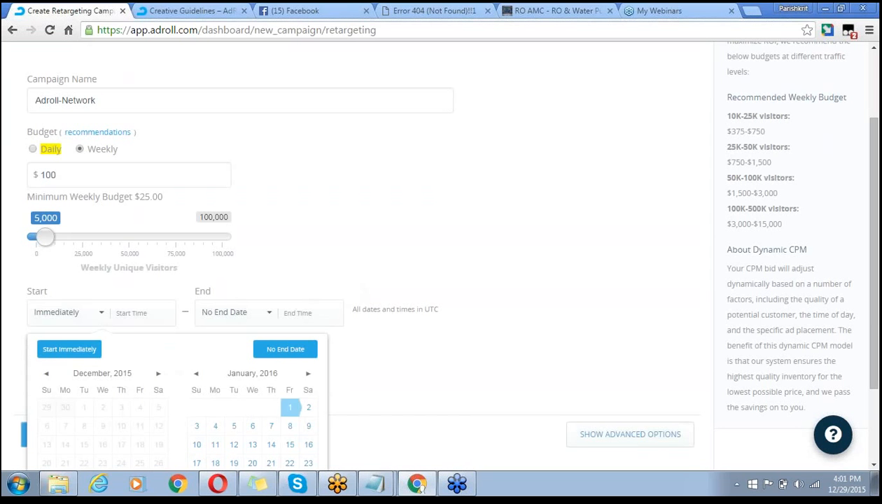
pyautogui.click(291, 410)
pyautogui.click(293, 410)
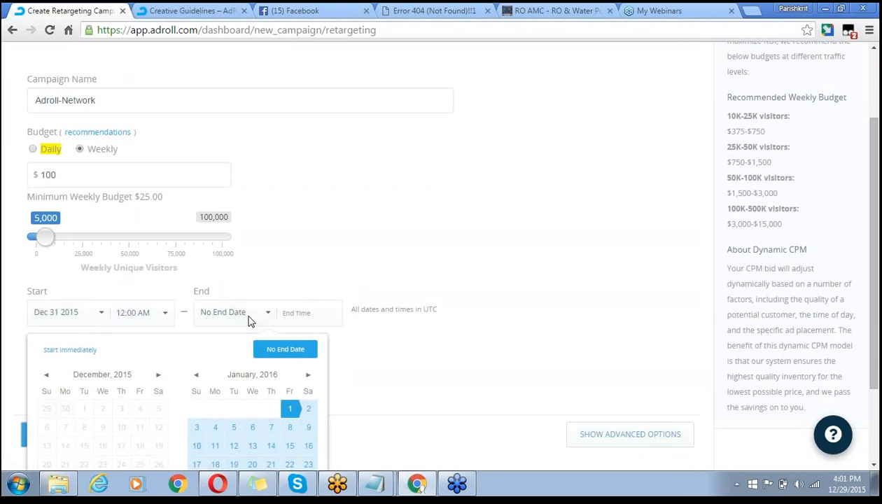
pyautogui.click(250, 321)
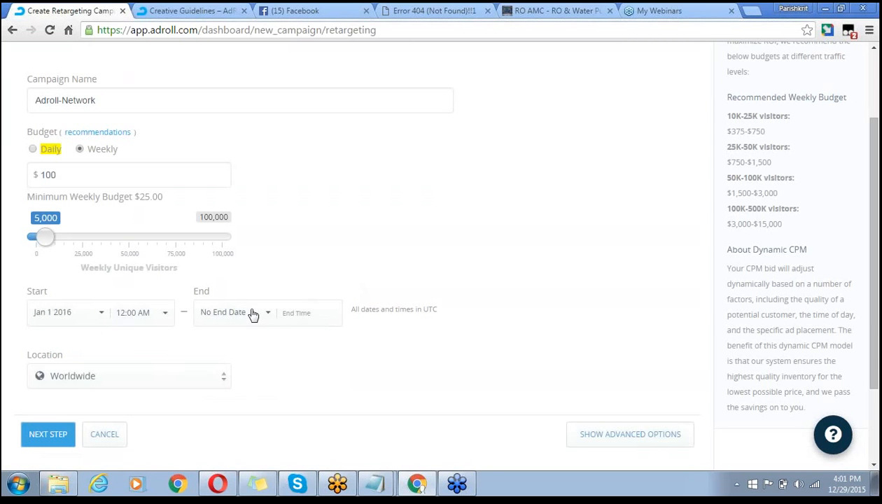
pyautogui.click(252, 317)
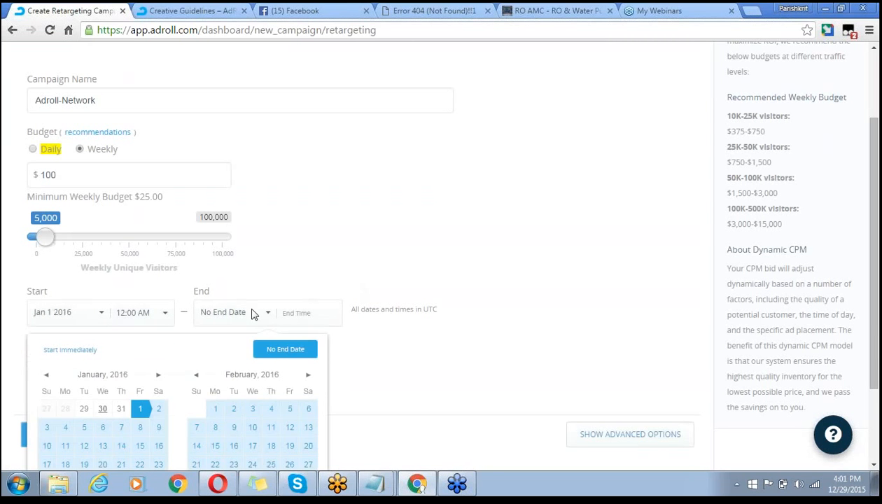
pyautogui.click(253, 428)
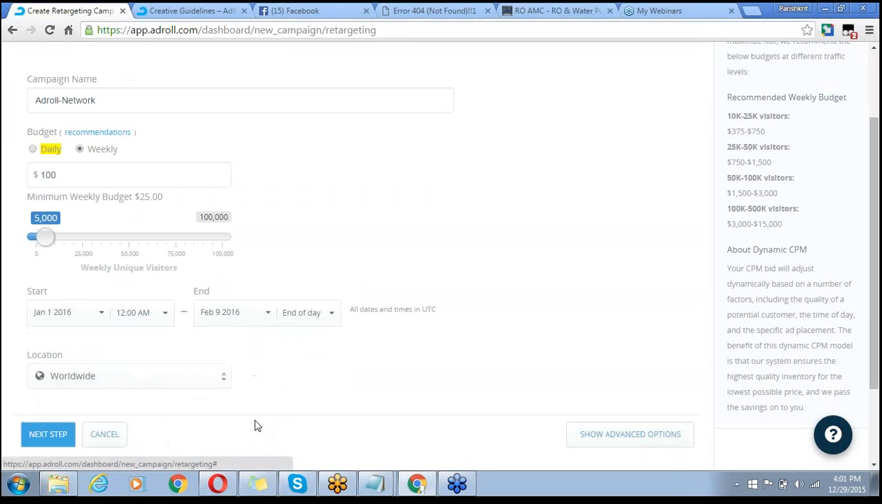
pyautogui.click(234, 319)
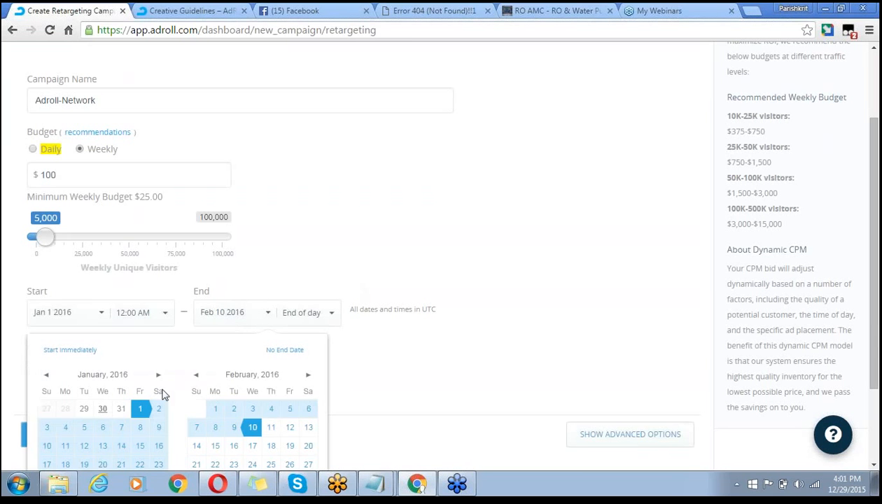
pyautogui.click(47, 446)
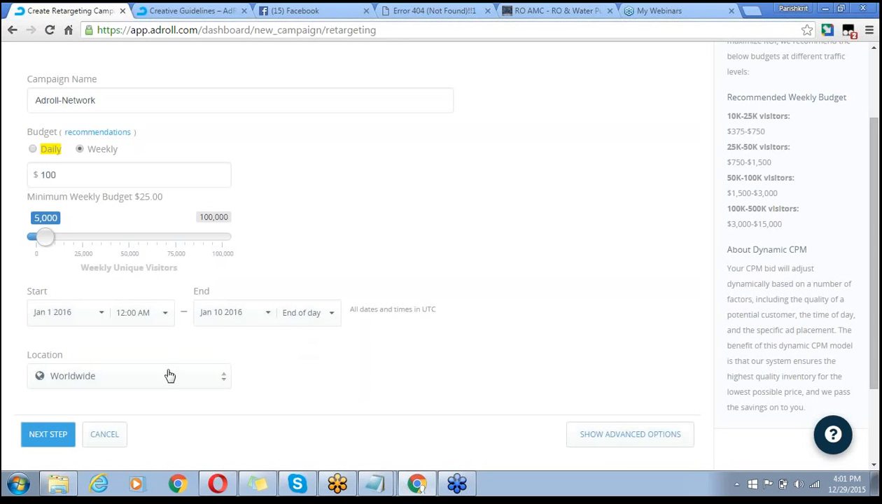
# - Switch location targeting to Custom Locations and add the city Delhi, India
pyautogui.click(222, 379)
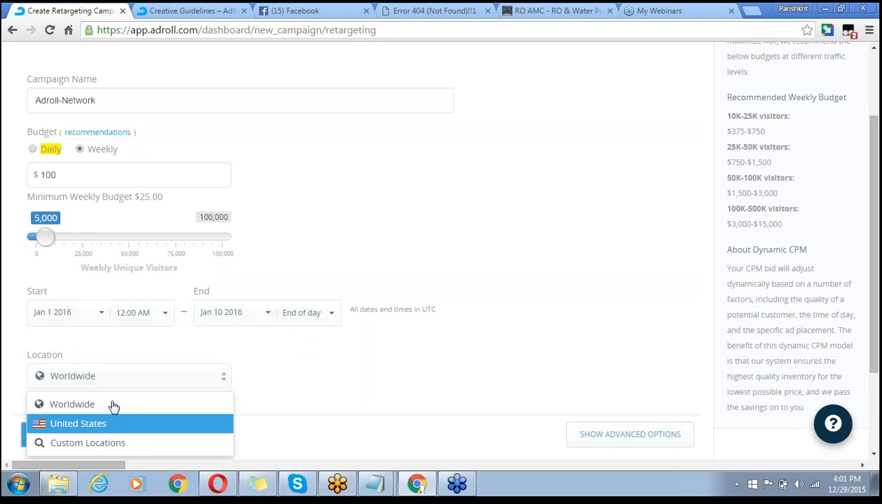
pyautogui.click(104, 446)
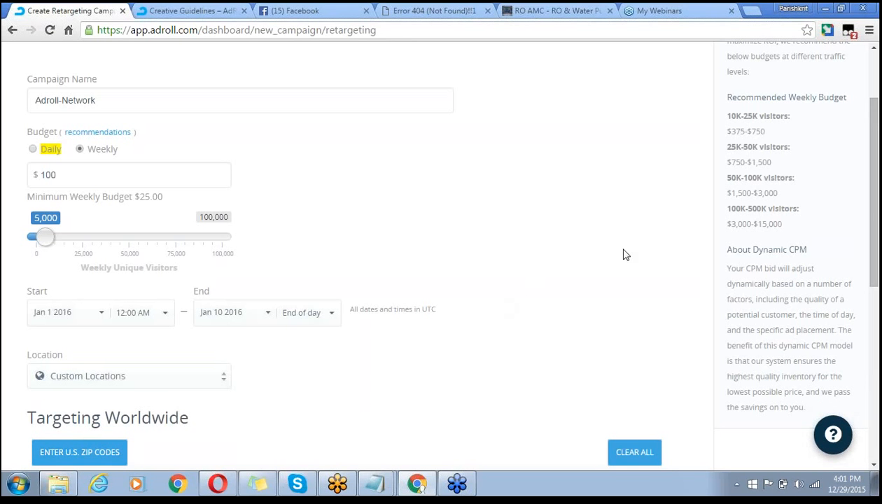
pyautogui.scroll(-1, 625, 254)
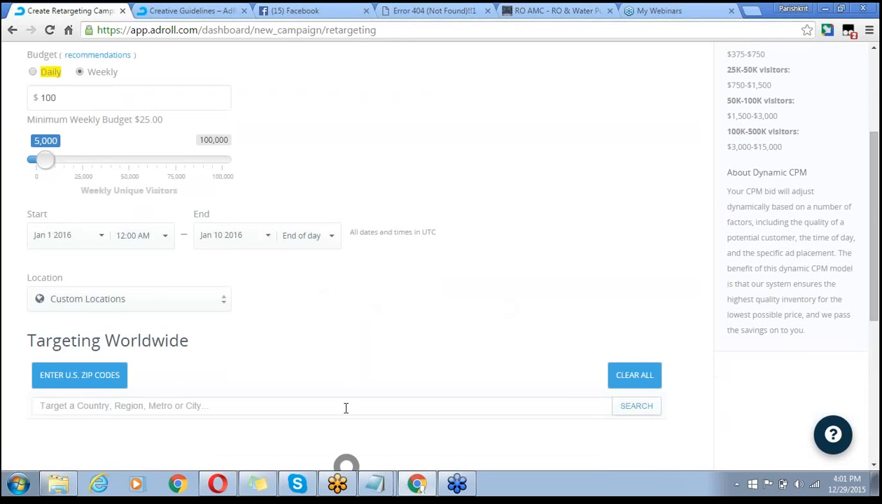
pyautogui.click(345, 408)
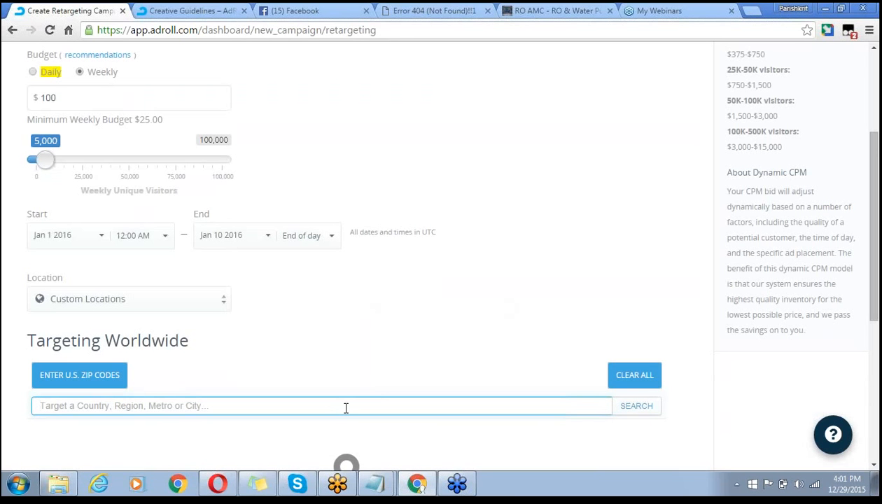
pyautogui.write('Delhi')
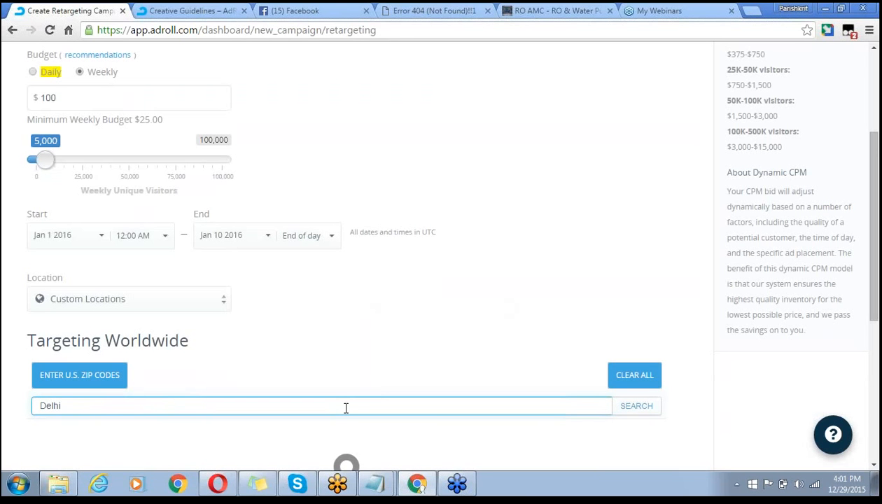
pyautogui.click(634, 407)
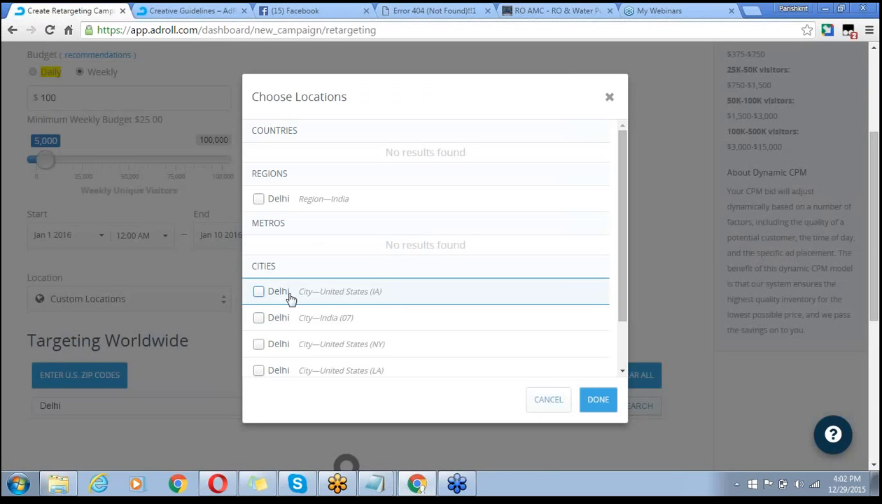
pyautogui.click(259, 318)
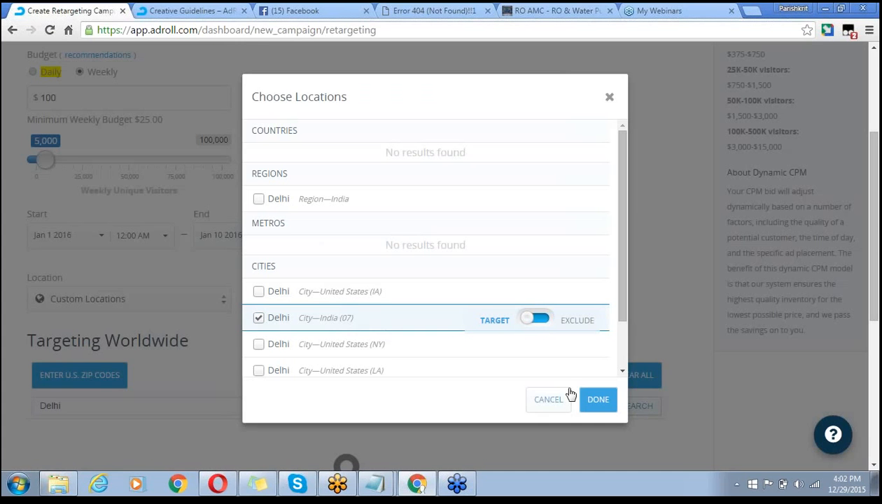
pyautogui.click(598, 399)
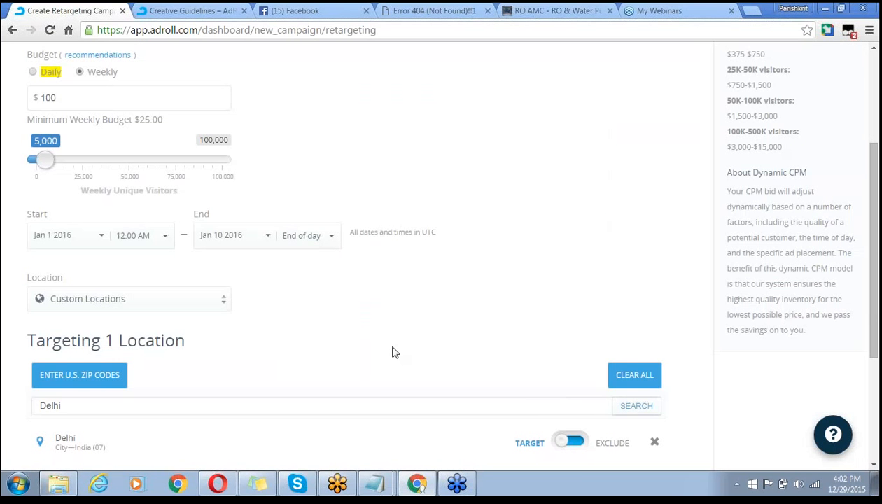
# - Clear the Delhi search and begin a new location search for India
pyautogui.scroll(-3, 502, 284)
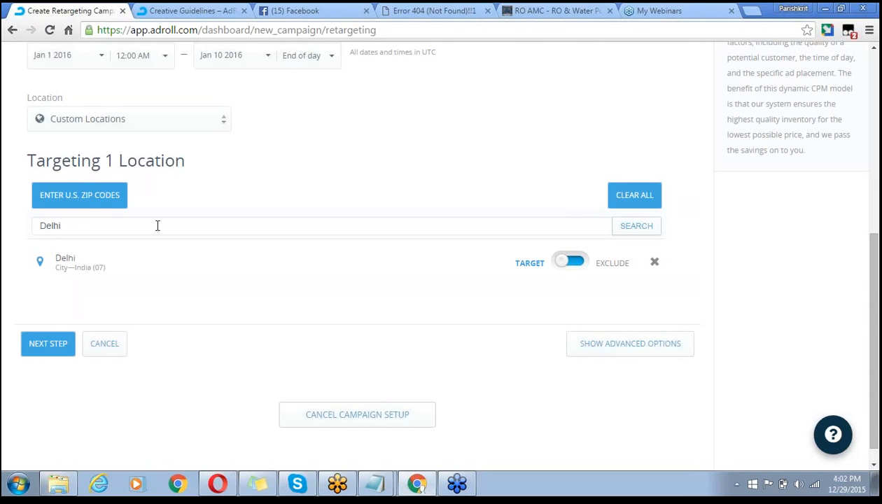
pyautogui.click(101, 231)
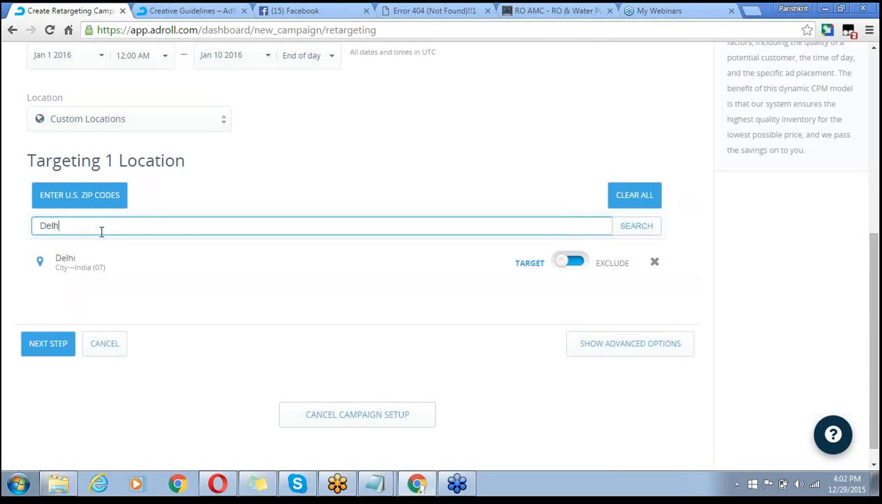
pyautogui.press('BackSpace')
pyautogui.press('BackSpace')
pyautogui.press('BackSpace')
pyautogui.press('BackSpace')
pyautogui.press('BackSpace')
pyautogui.write('I')
# - Add India (Country), remove Indialantic, and switch Delhi to Exclude
pyautogui.click(630, 232)
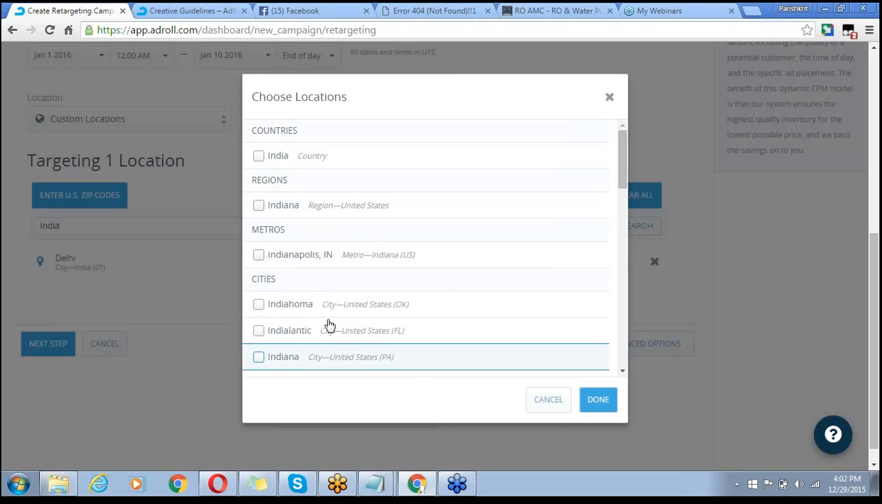
pyautogui.click(533, 328)
pyautogui.scroll(-1, 535, 325)
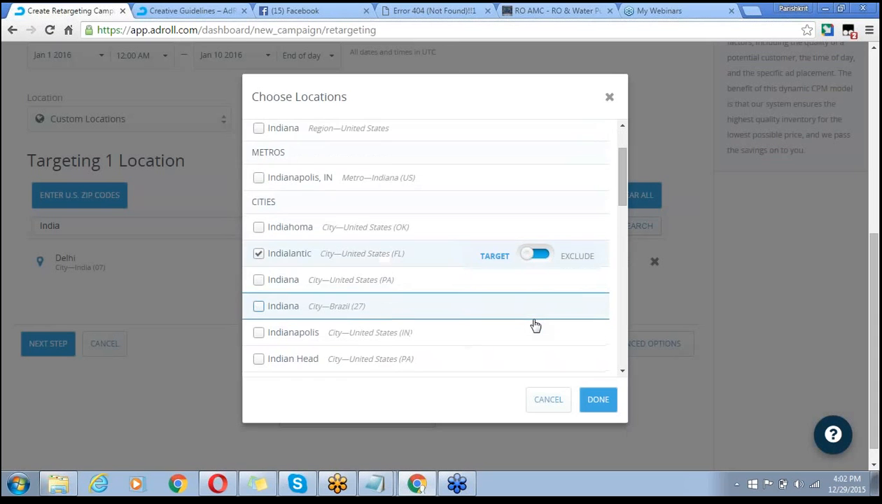
pyautogui.scroll(-3, 535, 326)
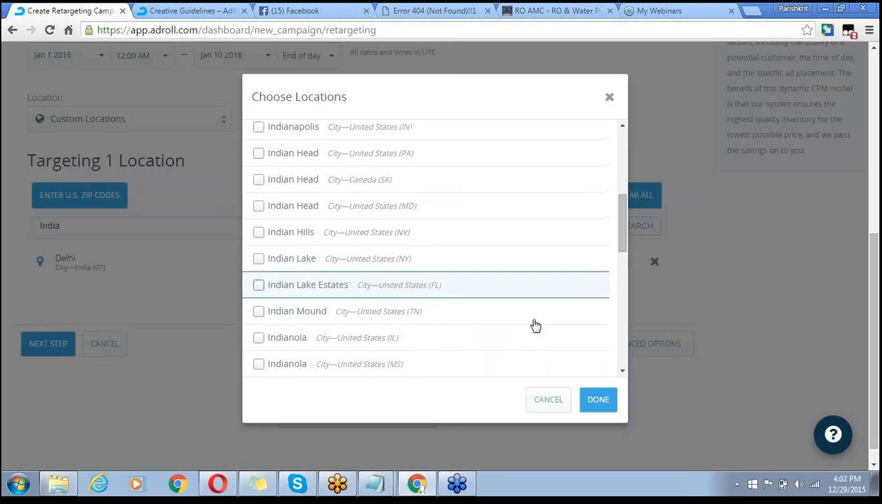
pyautogui.scroll(-5, 535, 325)
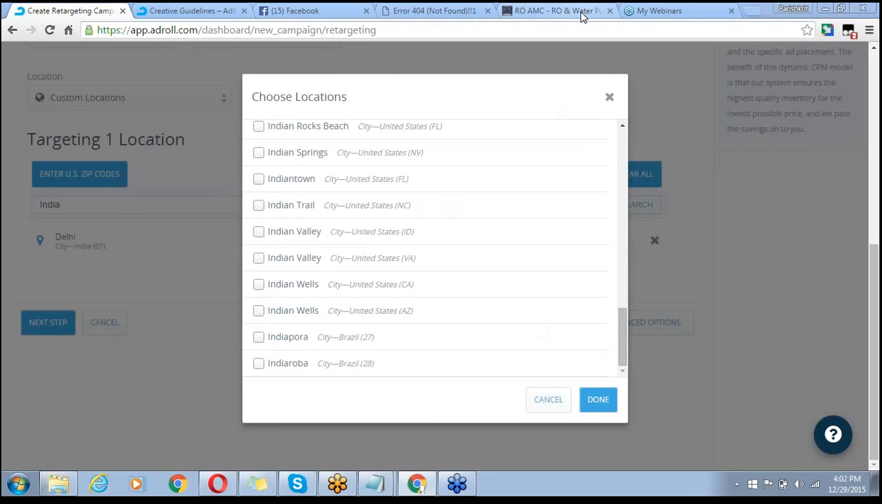
pyautogui.scroll(3, 627, 318)
pyautogui.moveTo(626, 316); pyautogui.dragTo(625, 132)
pyautogui.click(258, 156)
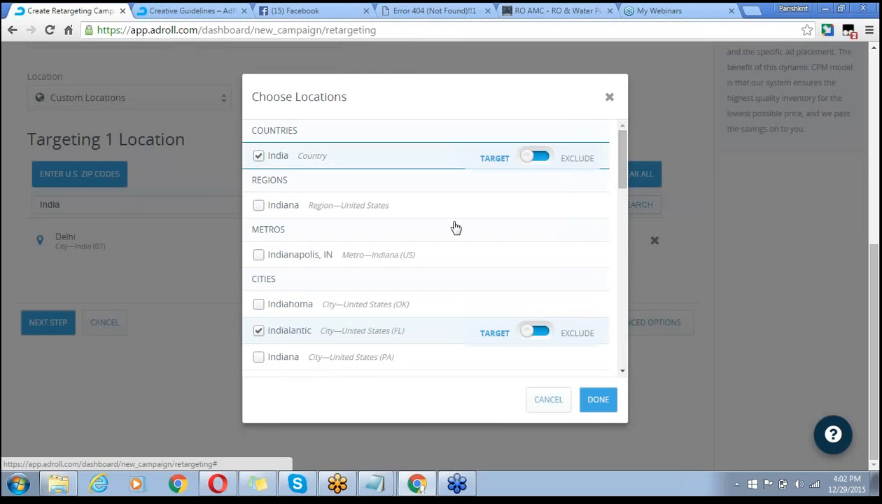
pyautogui.click(603, 401)
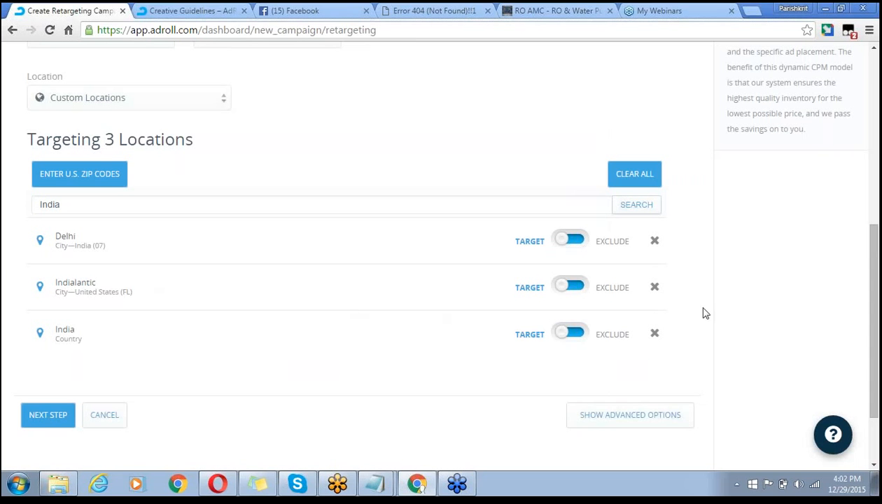
pyautogui.click(654, 288)
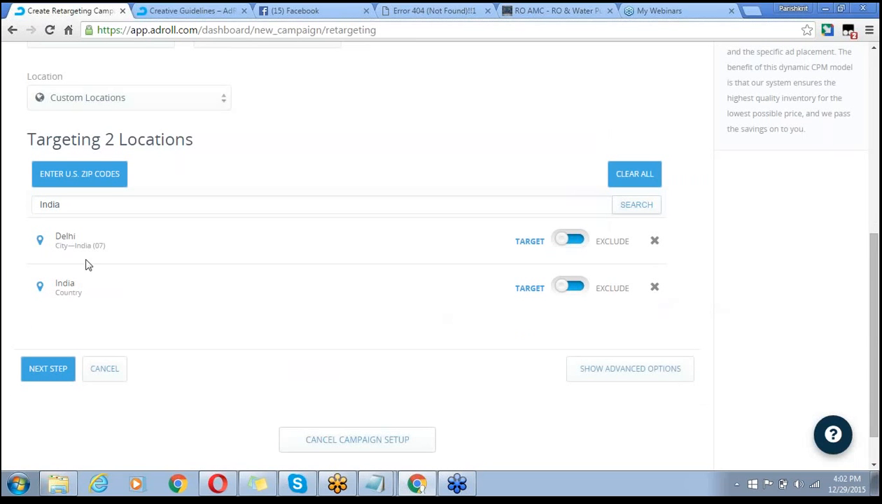
pyautogui.click(583, 242)
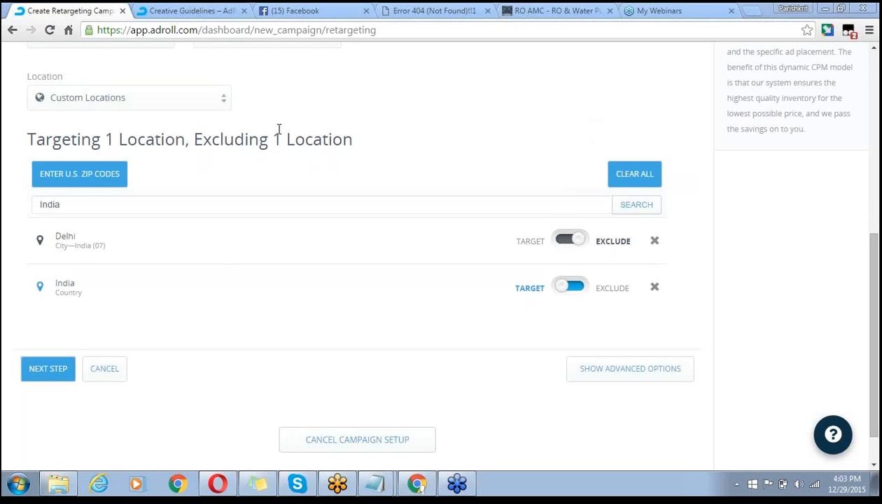
# - Move to Target Visitors and reveal the Choose Existing and Create New segment options
pyautogui.click(37, 372)
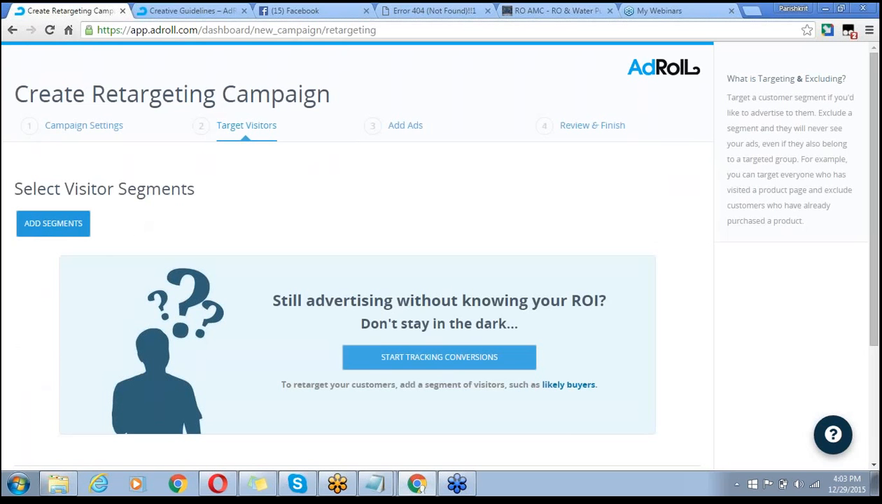
pyautogui.click(72, 228)
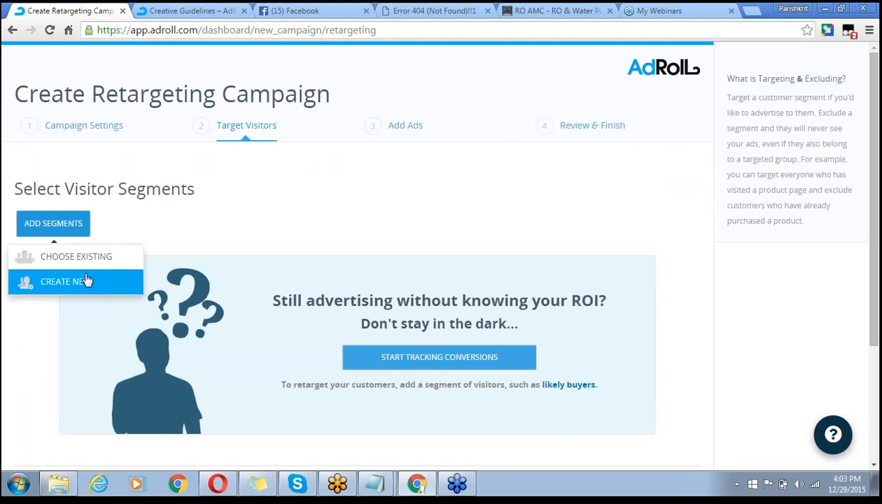
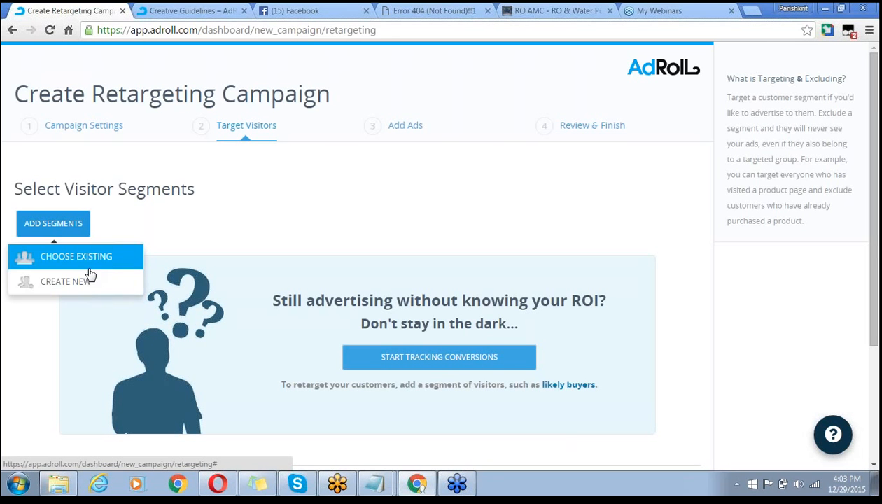
# - Target the existing Service-page-visitor and AMC-page-Visitor segments, leaving All Visitors unselected
pyautogui.click(76, 257)
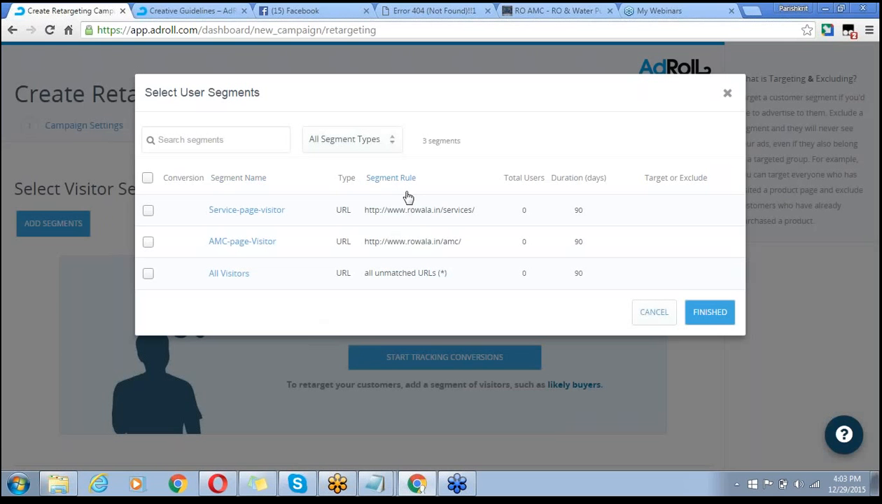
pyautogui.moveTo(408, 197); pyautogui.dragTo(408, 110)
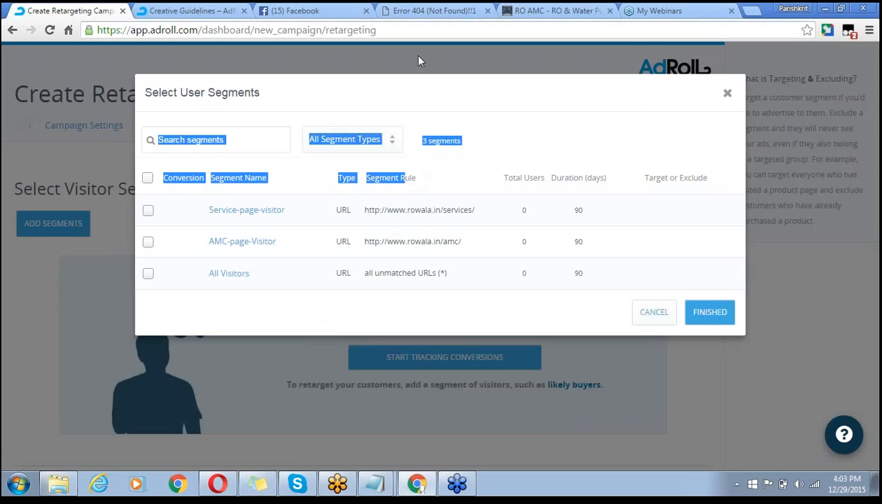
pyautogui.click(581, 8)
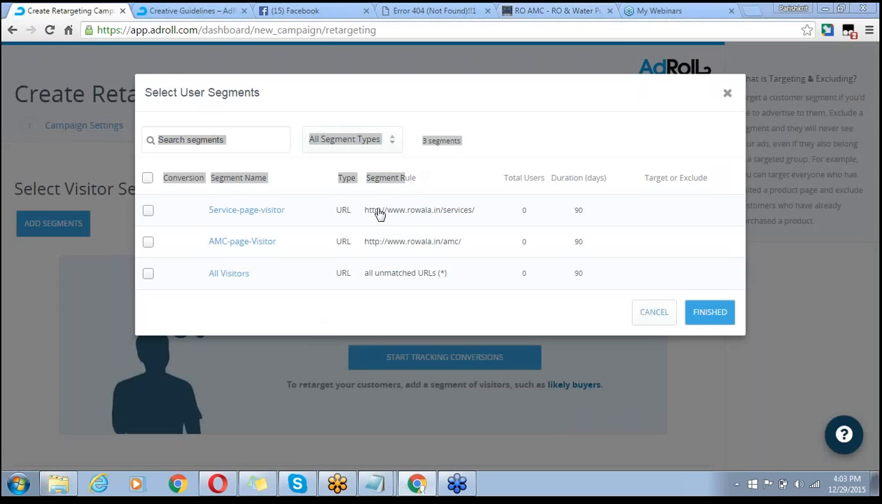
pyautogui.click(507, 79)
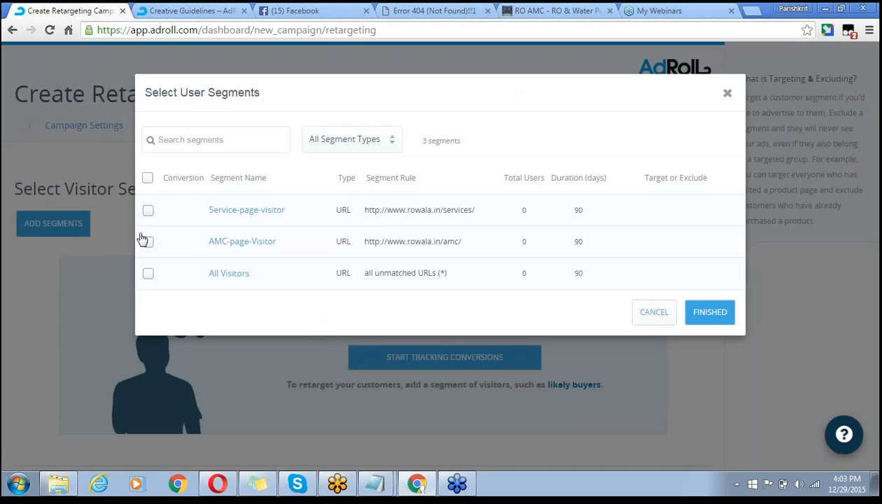
pyautogui.click(149, 212)
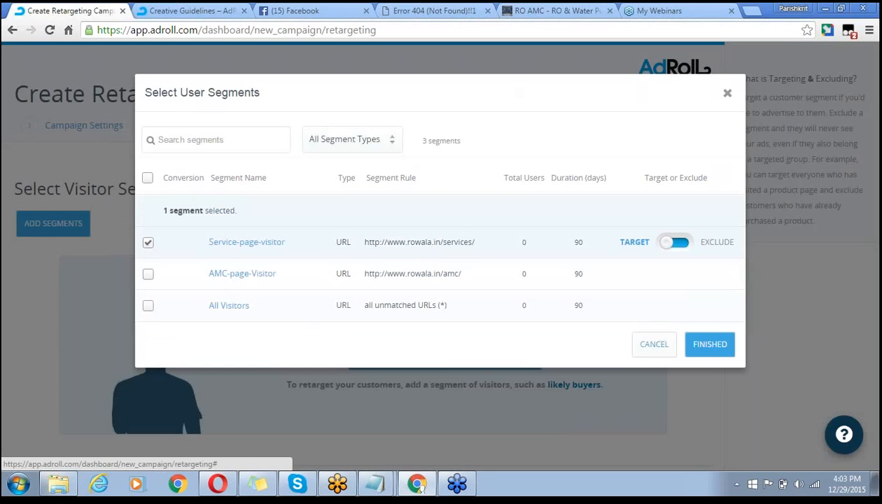
pyautogui.click(148, 273)
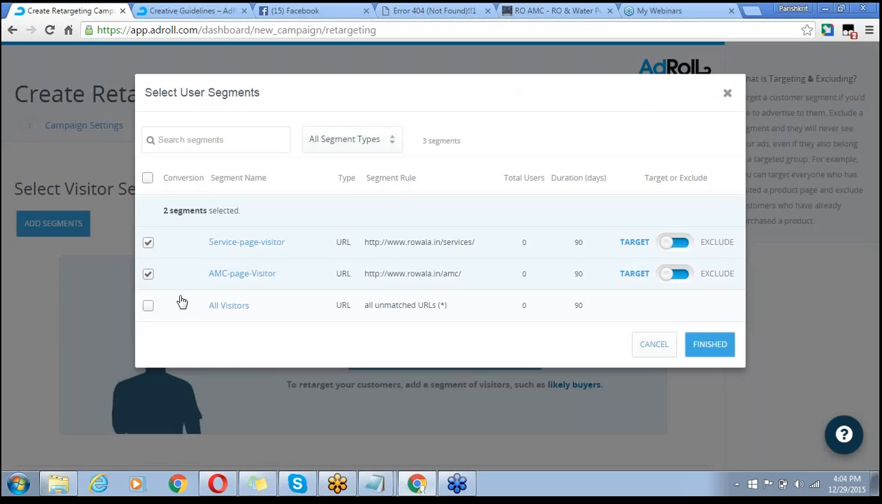
pyautogui.click(148, 305)
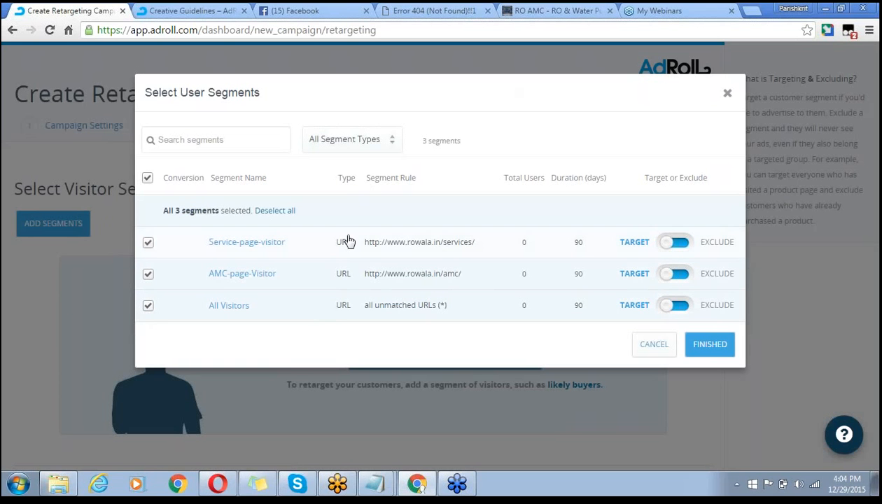
pyautogui.click(147, 306)
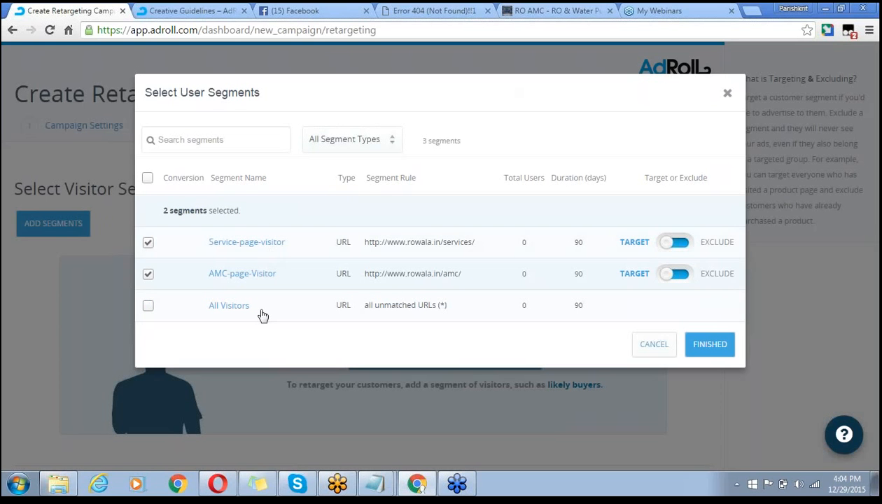
pyautogui.click(710, 350)
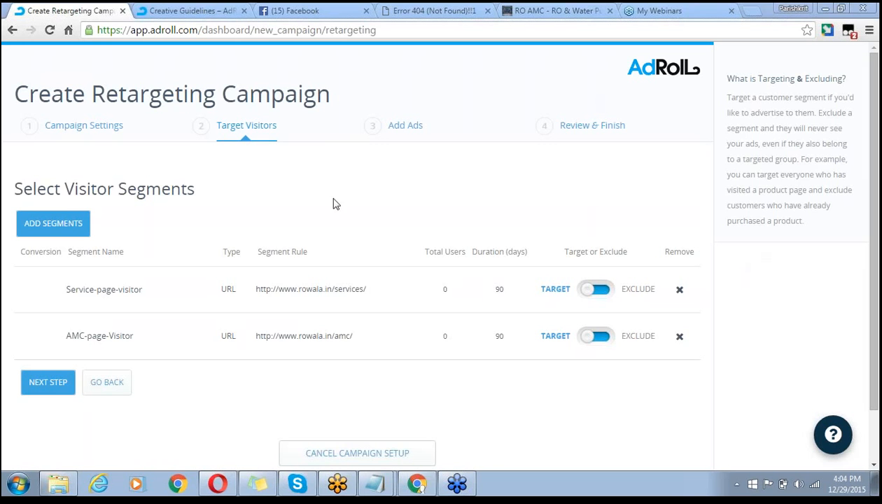
# - Skip Add Ads without uploading any ad file and continue to Review & Finish
pyautogui.click(48, 382)
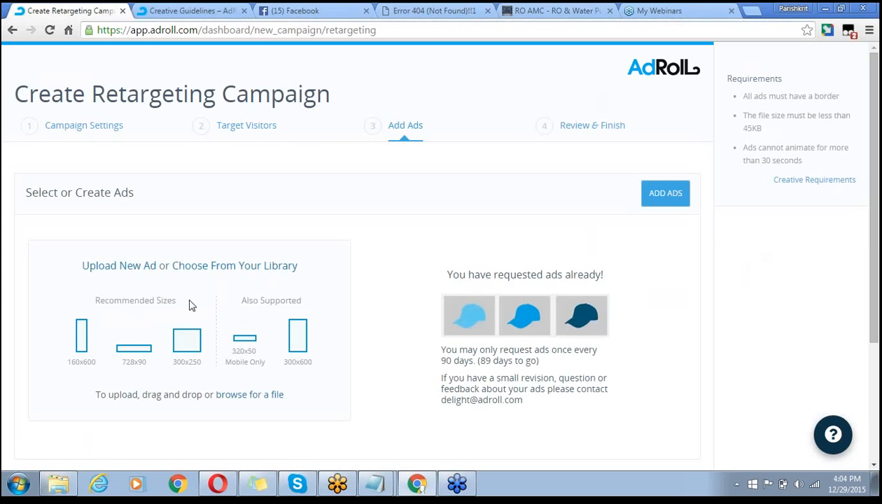
pyautogui.click(270, 393)
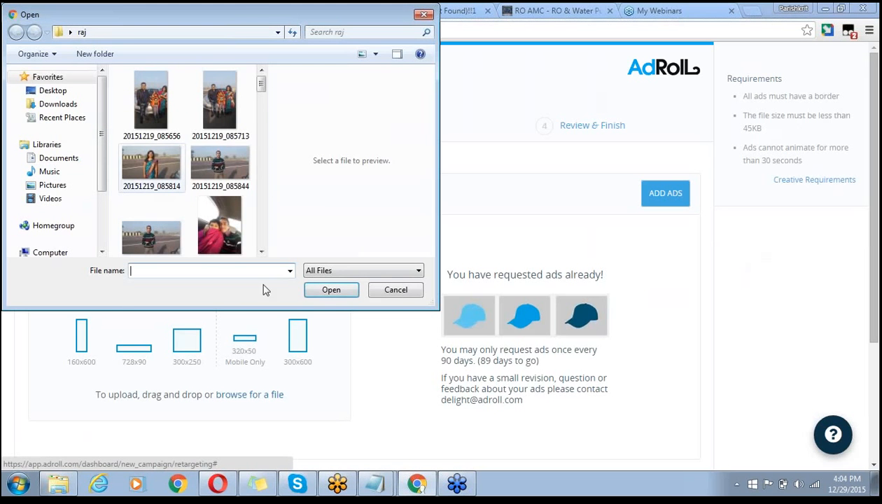
pyautogui.click(404, 293)
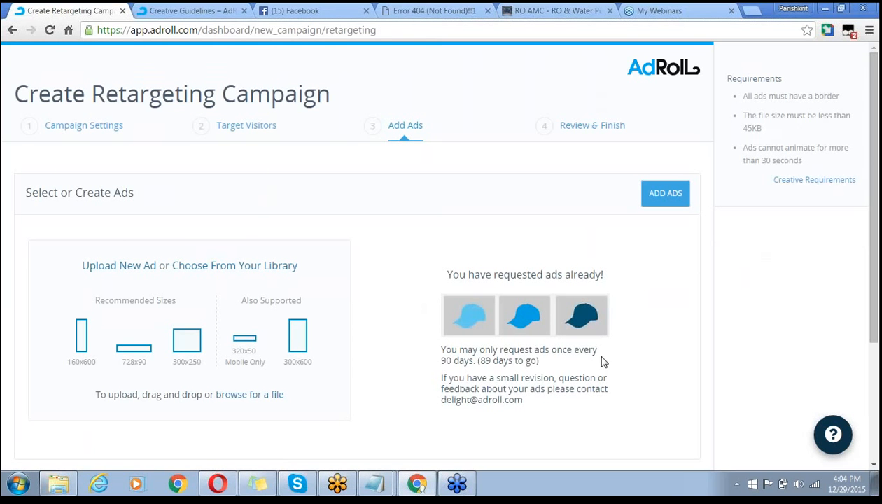
pyautogui.scroll(-3, 603, 361)
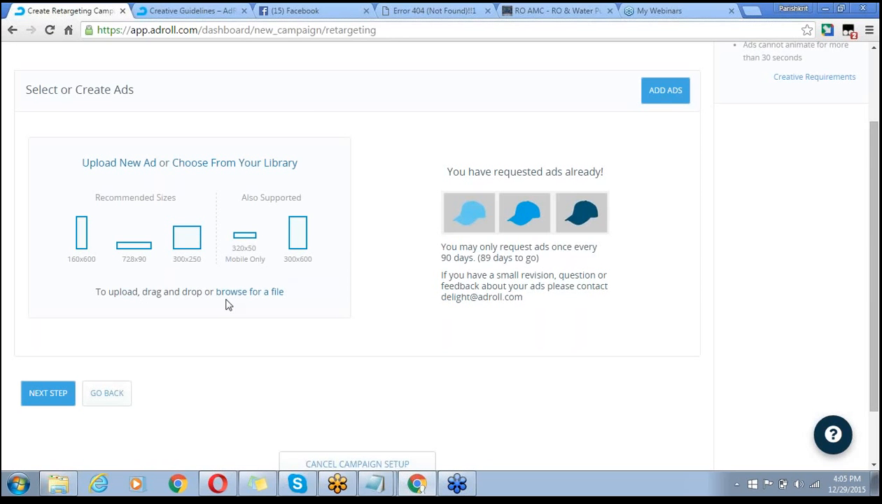
pyautogui.click(43, 394)
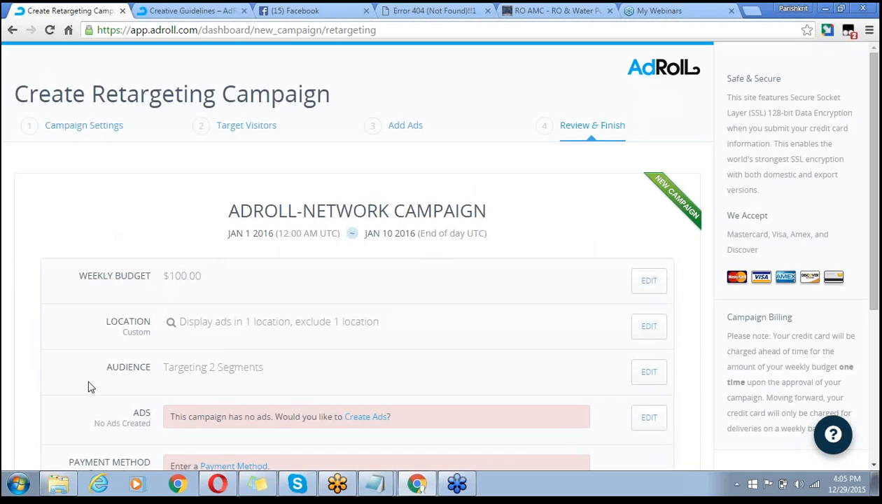
# - Read through the AdRoll-Network campaign summary, then switch to the Creative Guidelines help page
pyautogui.scroll(-1, 54, 211)
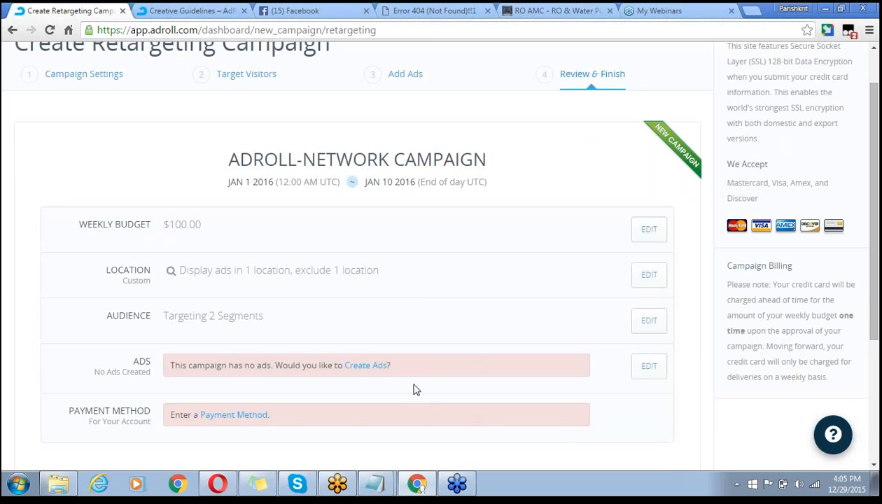
pyautogui.scroll(-3, 683, 431)
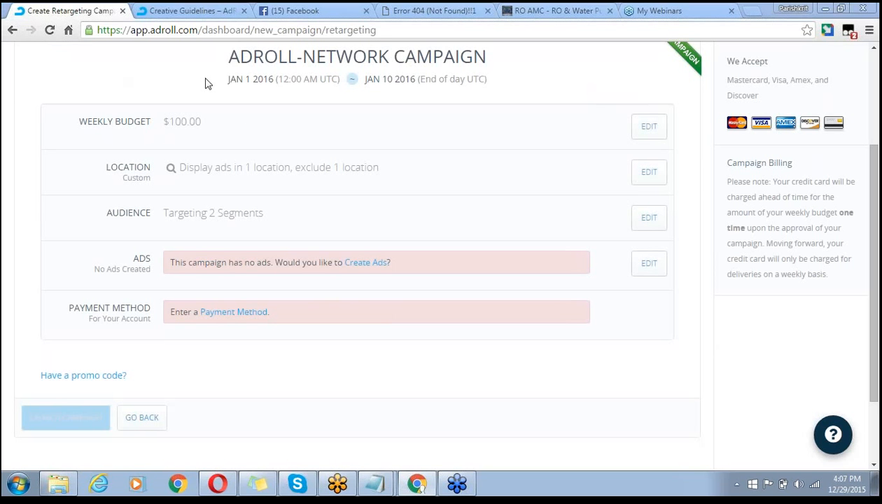
pyautogui.click(123, 12)
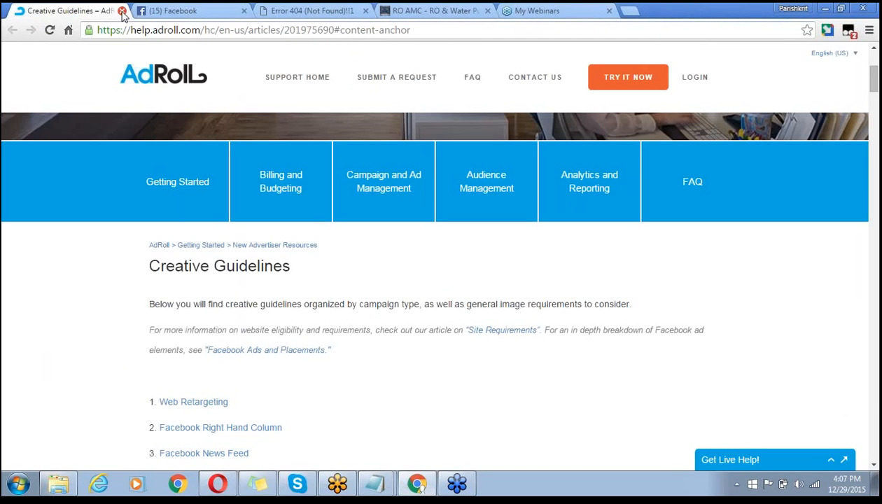
# - Close the Creative Guidelines, Facebook, Error 404 and RO AMC pages so only My Webinars remains
pyautogui.click(122, 12)
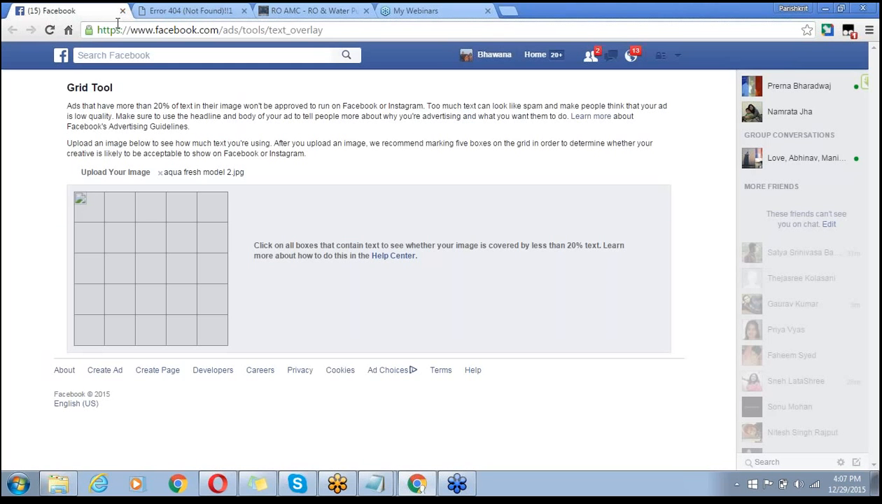
pyautogui.click(123, 12)
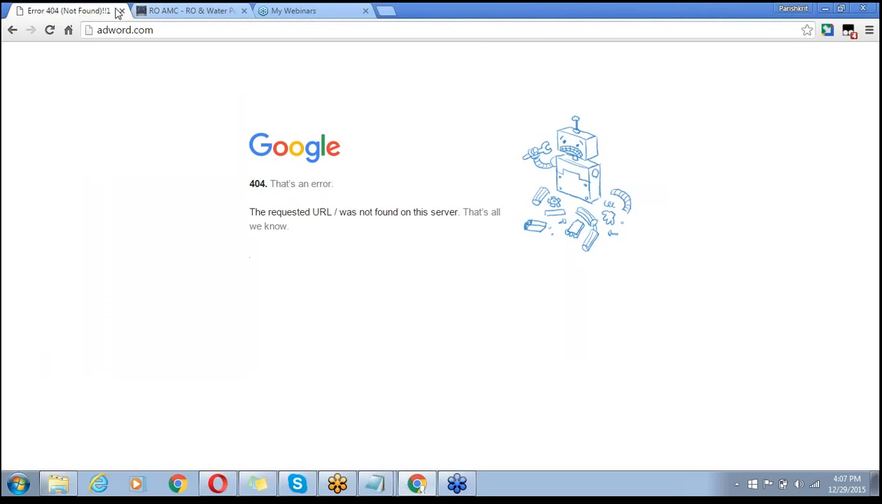
pyautogui.click(122, 12)
pyautogui.click(122, 11)
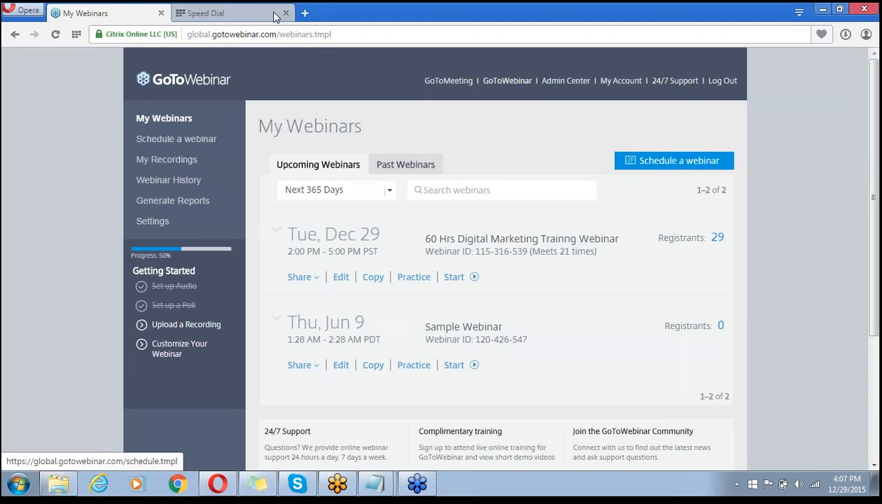
# - Search Google for 'google adwords login' from the Speed Dial page
pyautogui.click(222, 15)
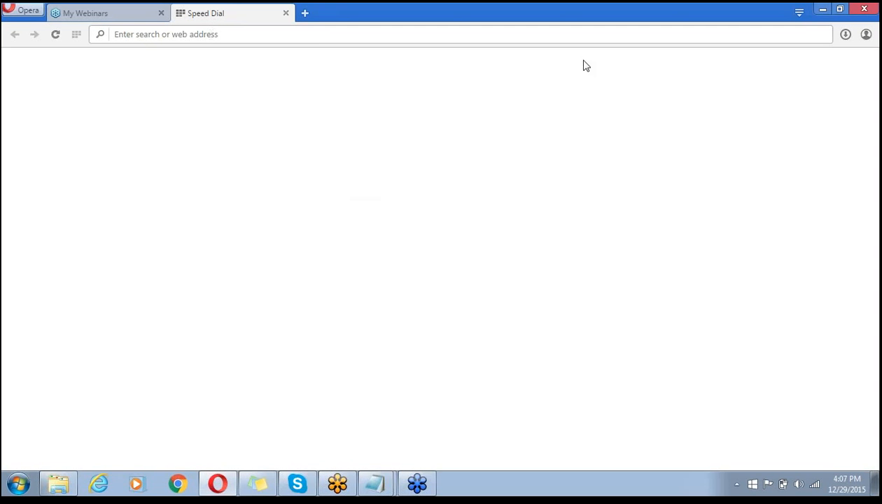
pyautogui.write('Google.com')
pyautogui.press('Return')
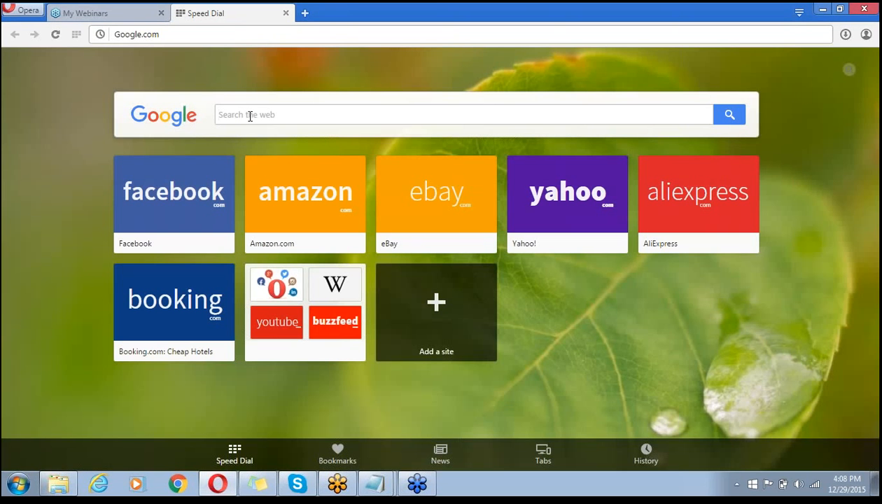
pyautogui.write('Google')
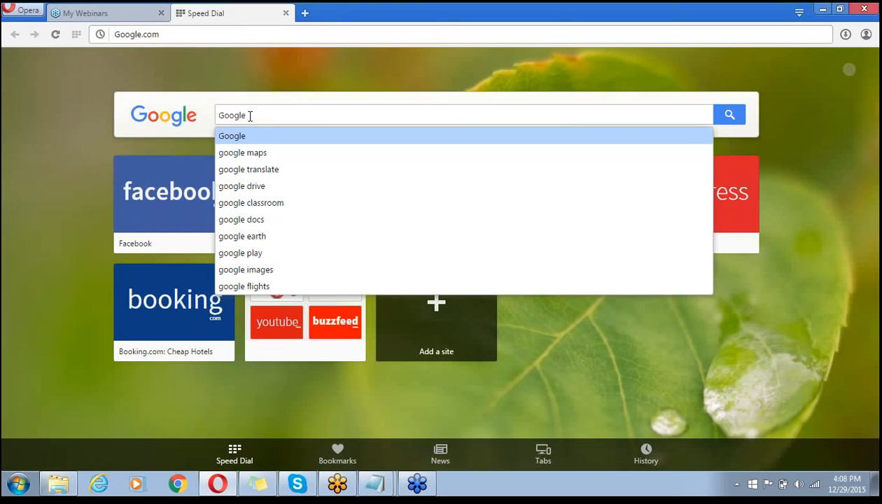
pyautogui.write(' adword')
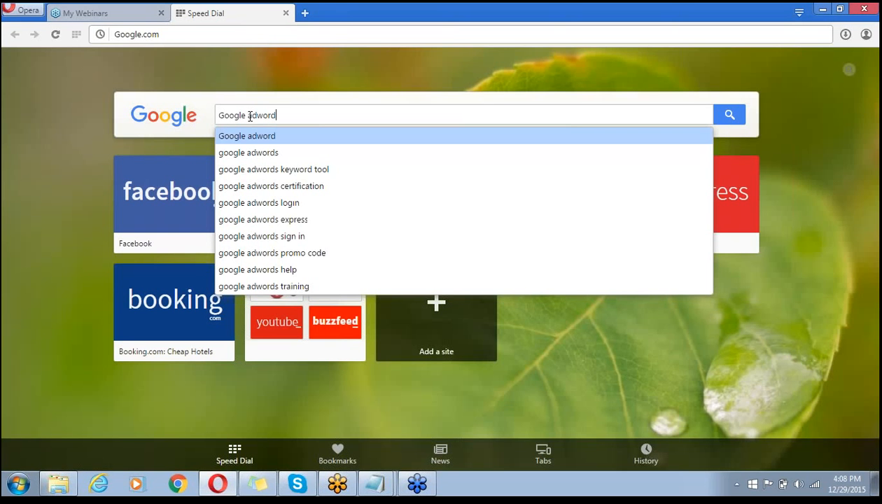
pyautogui.press('Down')
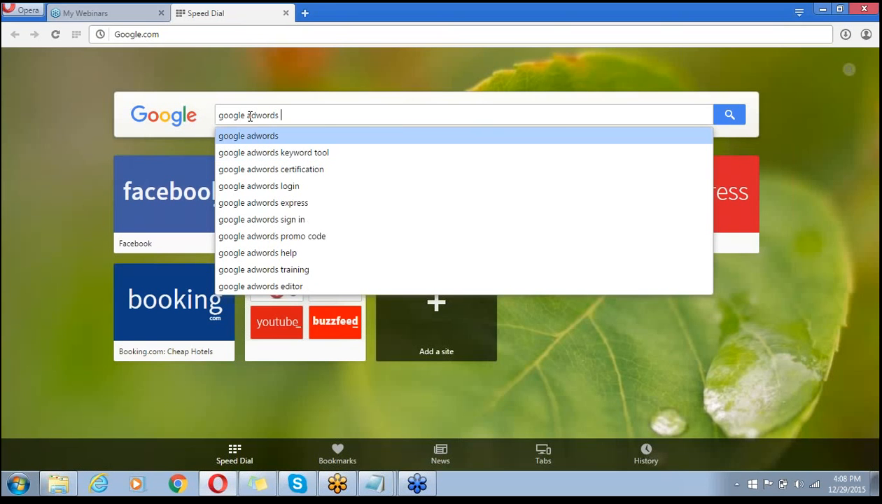
pyautogui.write('login')
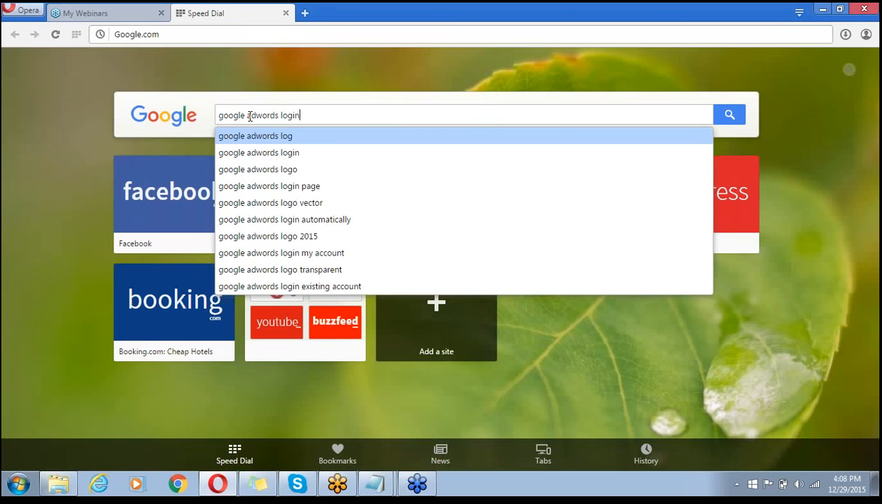
pyautogui.press('Return')
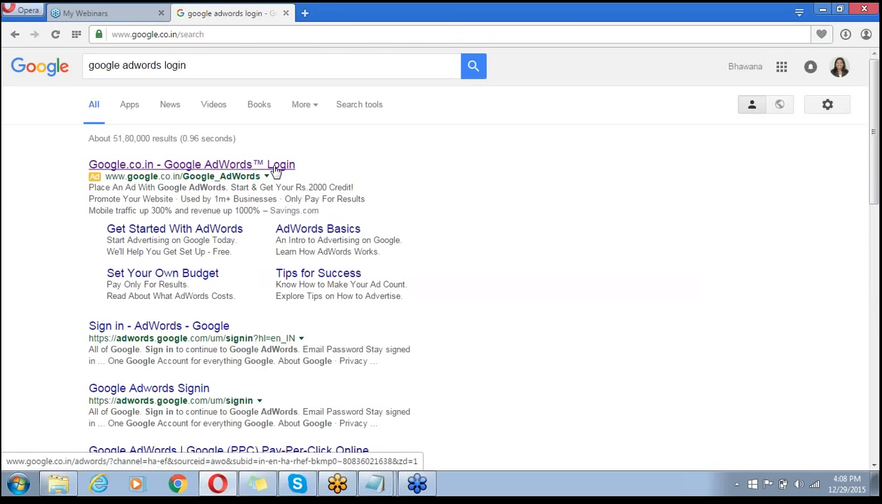
# - Follow the Google AdWords Login ad and choose Sign in on the AdWords site
pyautogui.click(275, 170)
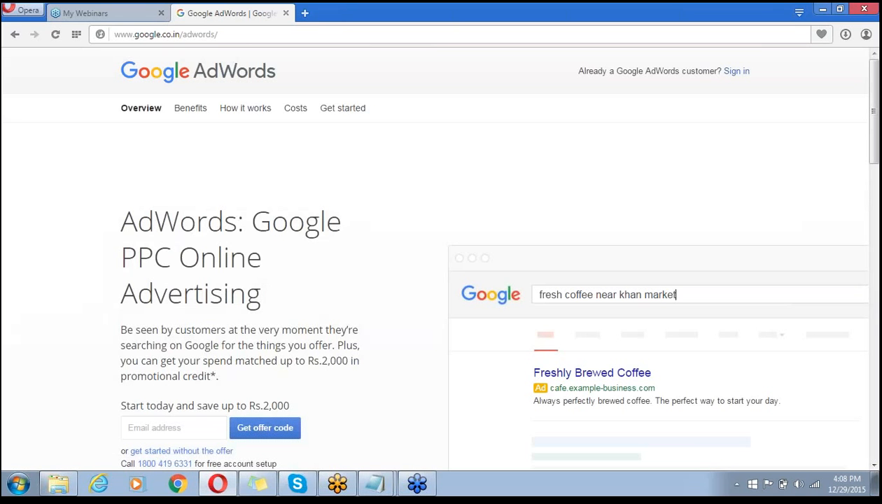
pyautogui.click(665, 14)
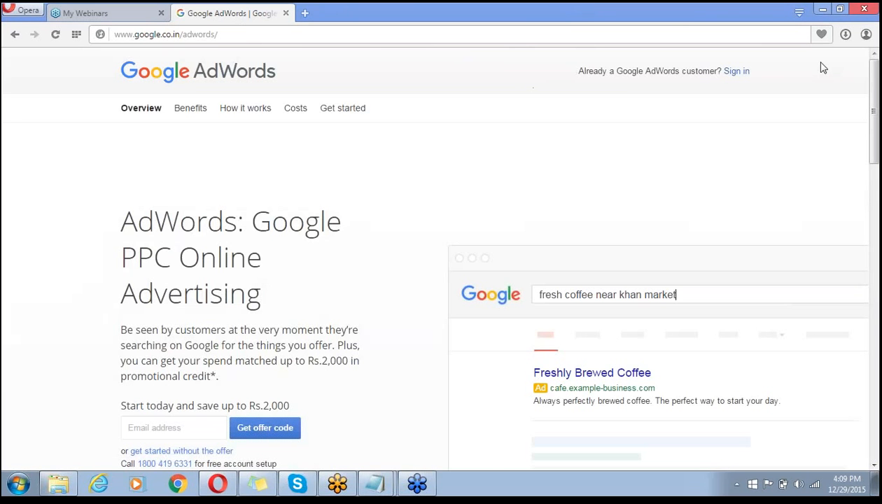
pyautogui.click(739, 73)
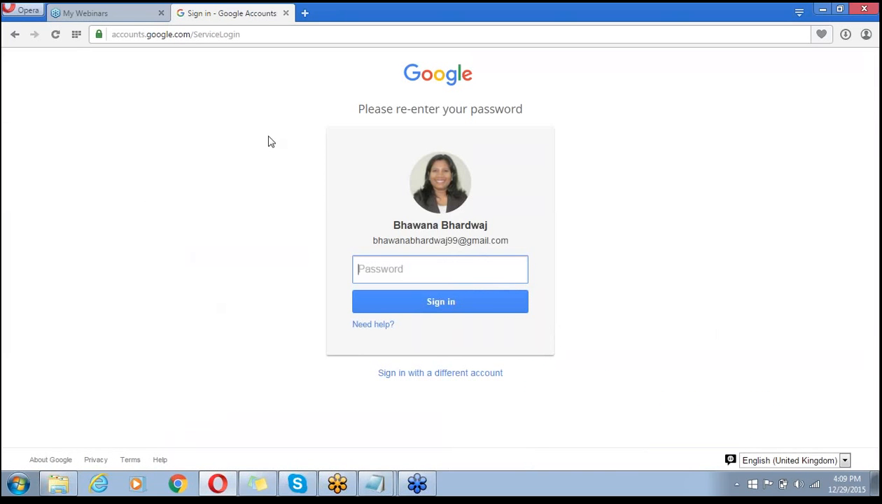
# - Add a different Google account, fill in its suggested e-mail and password, and sign in
pyautogui.click(451, 379)
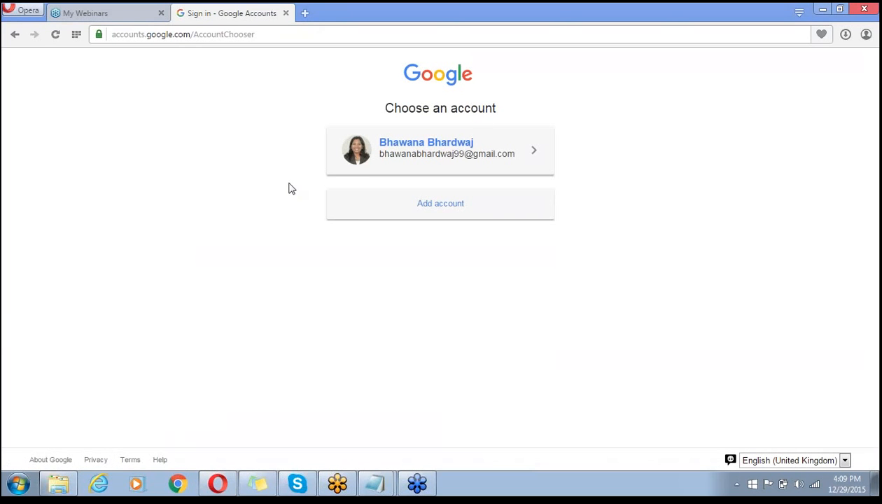
pyautogui.click(440, 203)
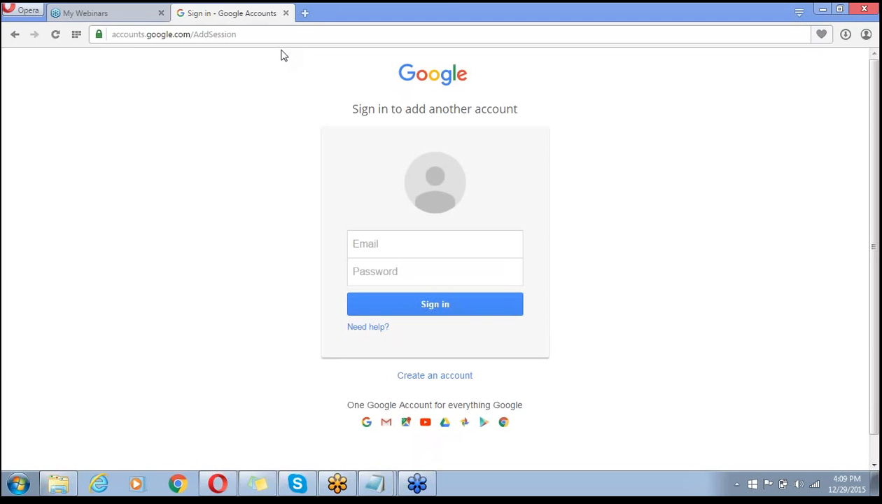
pyautogui.click(371, 239)
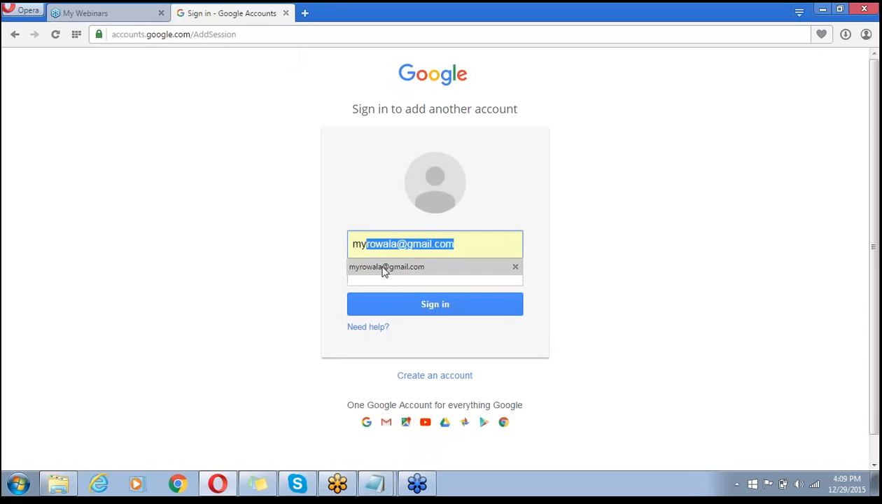
pyautogui.click(384, 269)
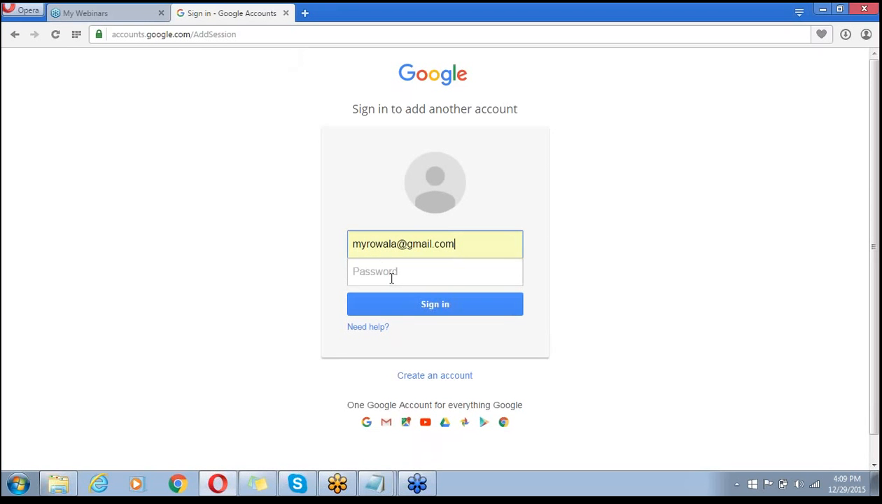
pyautogui.click(391, 278)
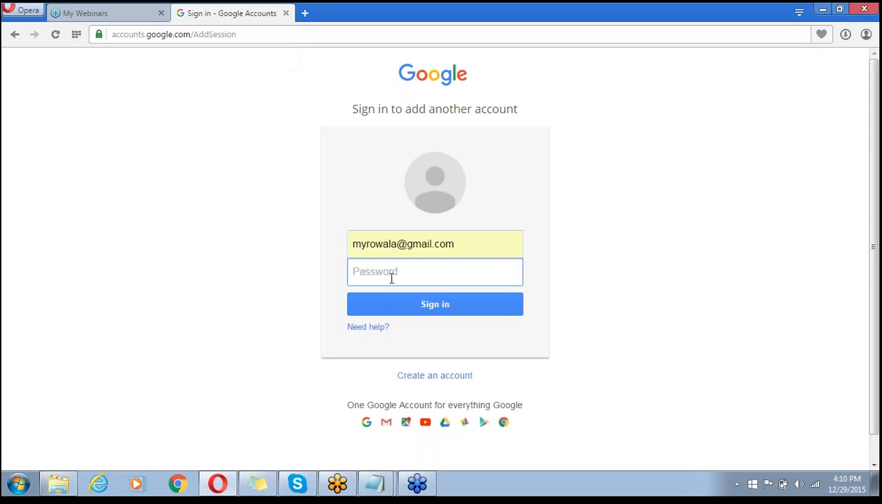
pyautogui.write('•••••••')
pyautogui.click(430, 308)
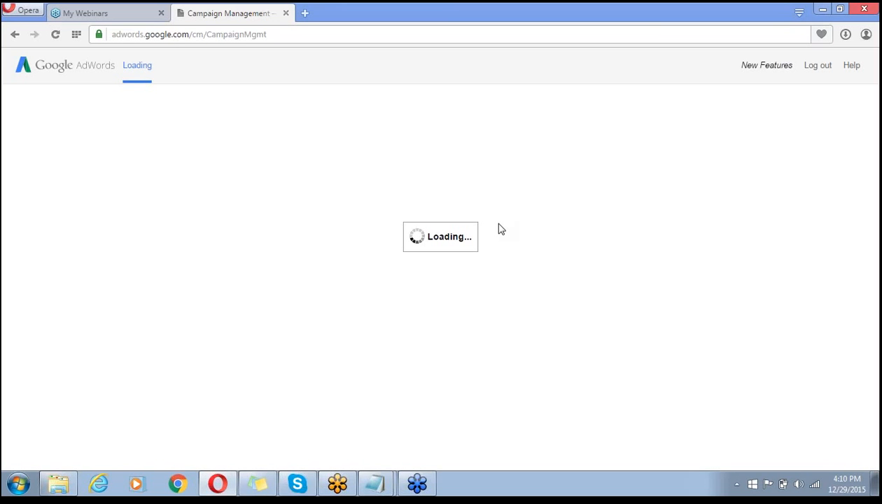
# - Refocus Opera and open a new Speed Dial tab beside Campaign Management
pyautogui.click(306, 14)
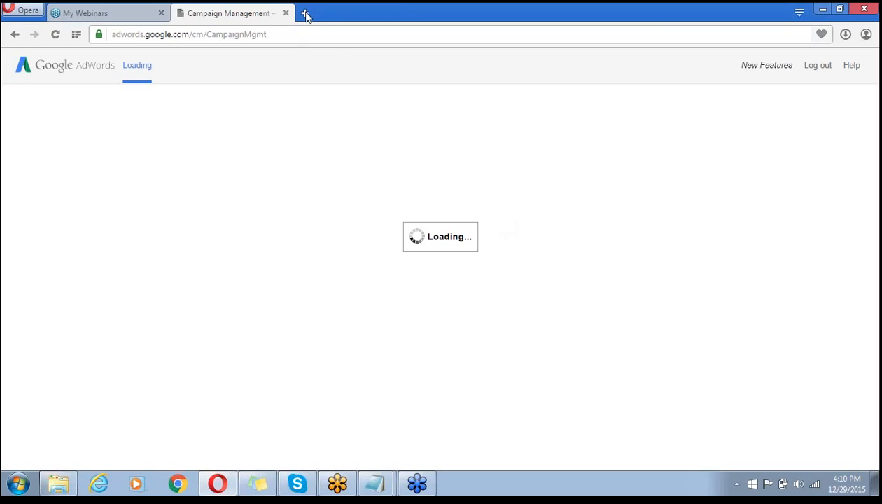
pyautogui.click(306, 14)
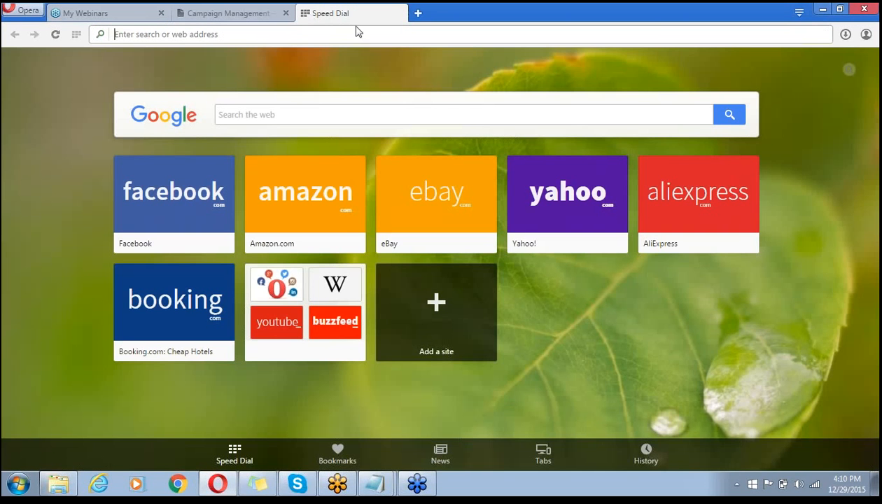
# - Search Google for 'ppc course' to view its paid ads, then return to AdWords
pyautogui.click(526, 116)
pyautogui.write('pp')
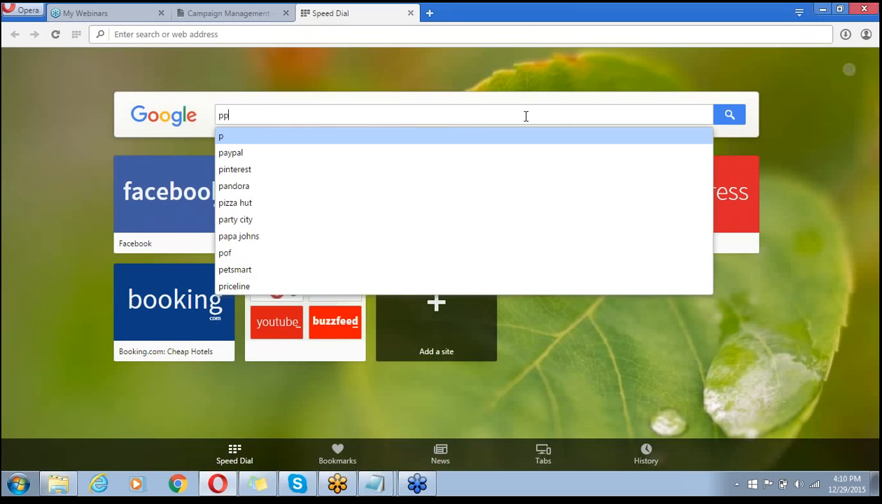
pyautogui.write('c course')
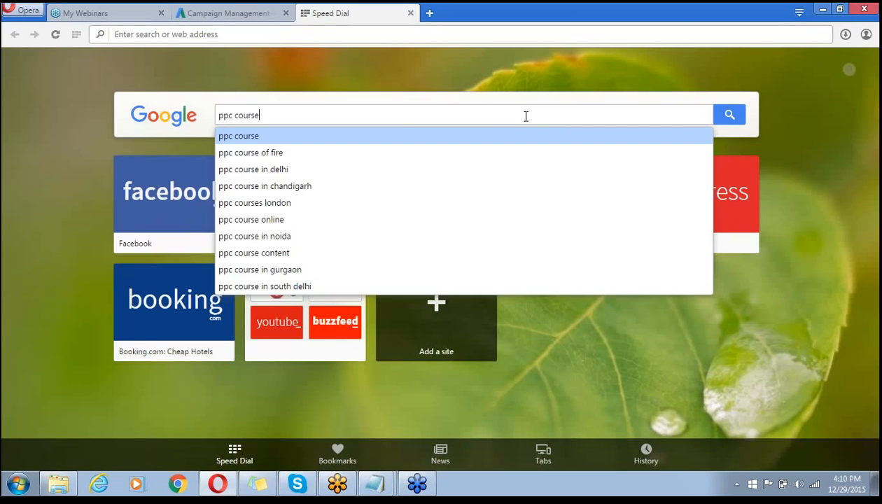
pyautogui.press('Return')
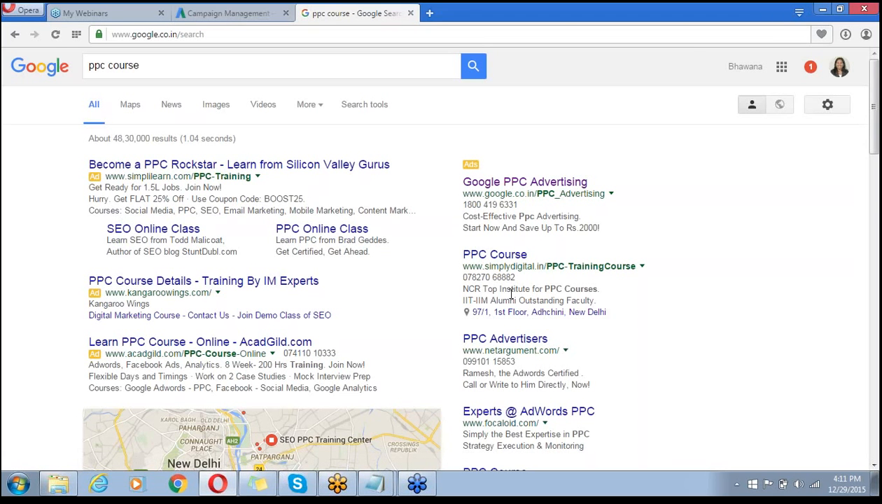
pyautogui.click(231, 16)
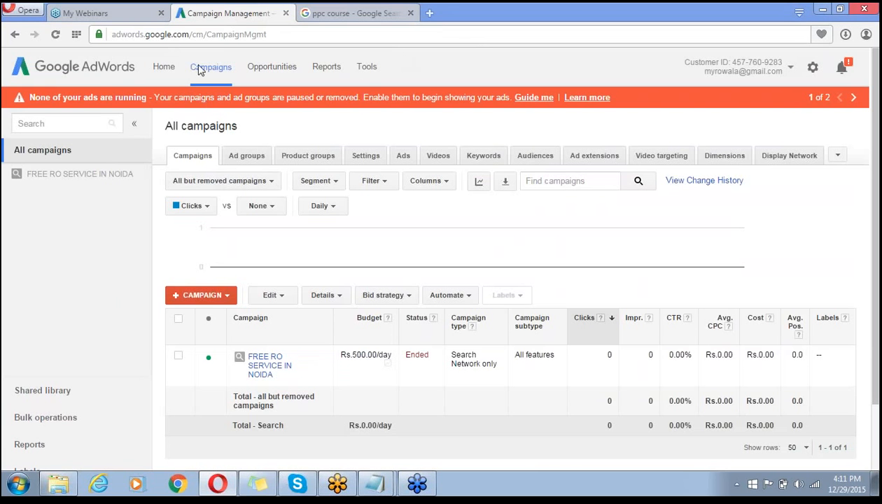
# - Create a new Display Network only campaign and look over its settings form
pyautogui.click(185, 296)
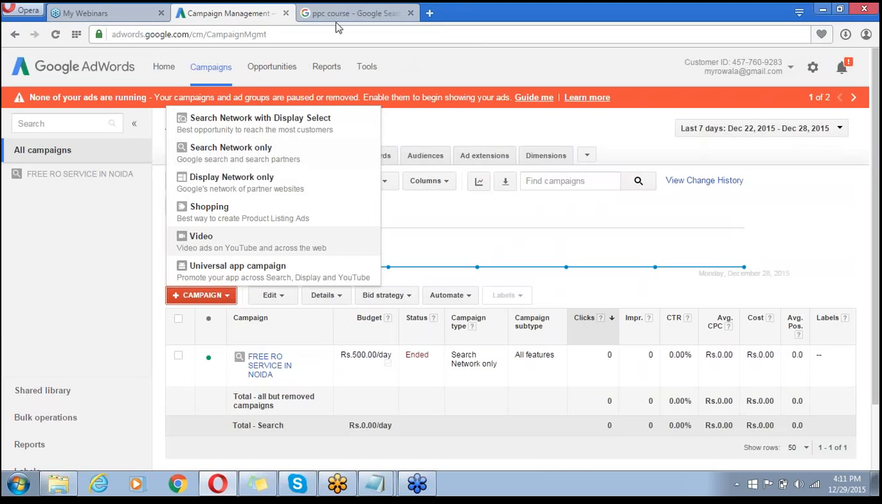
pyautogui.click(227, 183)
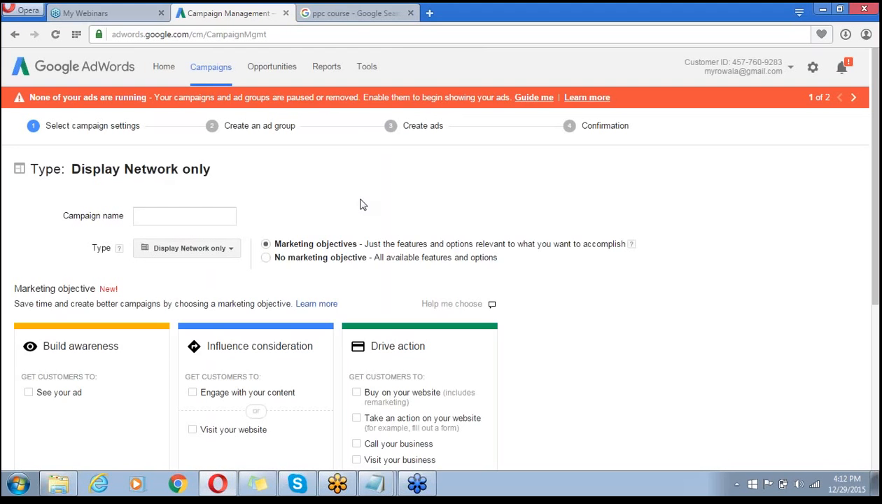
pyautogui.scroll(-1, 362, 205)
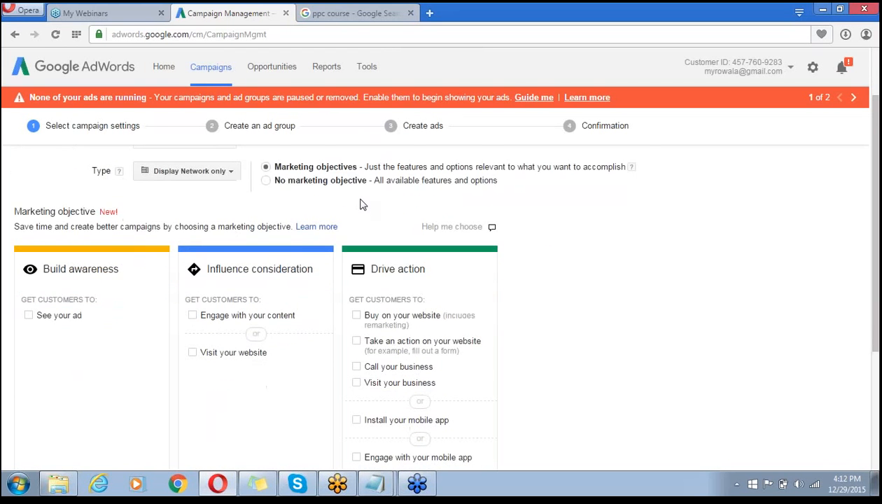
pyautogui.scroll(-3, 362, 204)
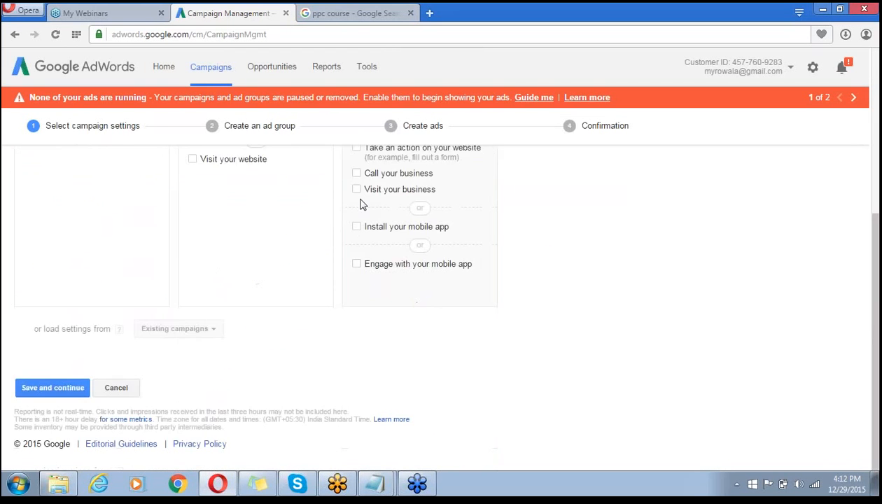
pyautogui.scroll(4, 362, 205)
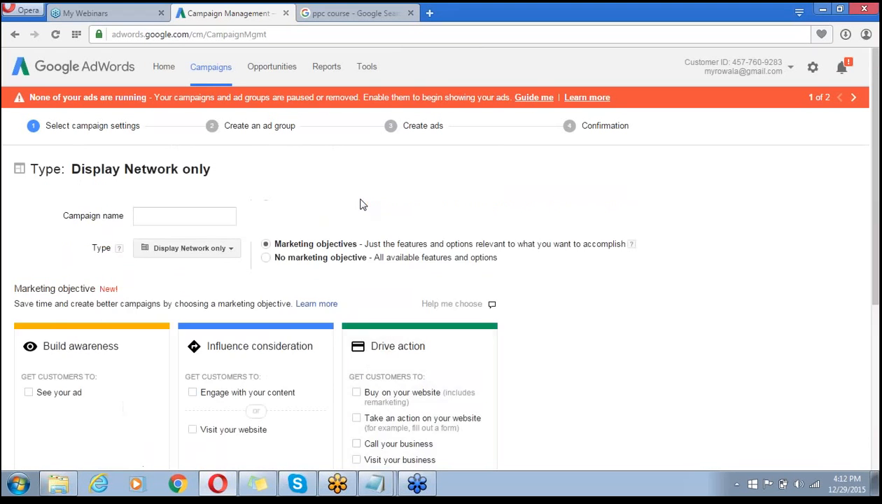
pyautogui.scroll(-2, 362, 204)
pyautogui.scroll(2, 363, 204)
# - Name the campaign 'rowala-remkt-gdn' and keep 'Display Network only' as its type
pyautogui.click(198, 219)
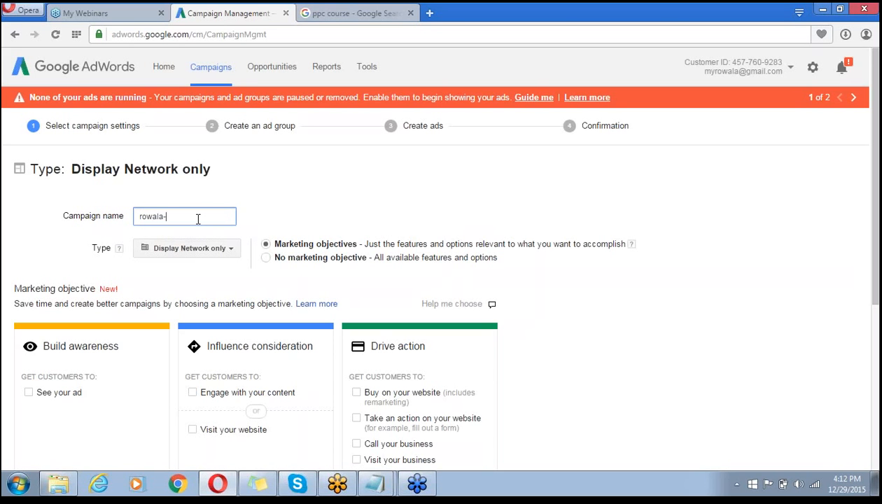
pyautogui.write('mak')
pyautogui.click(217, 250)
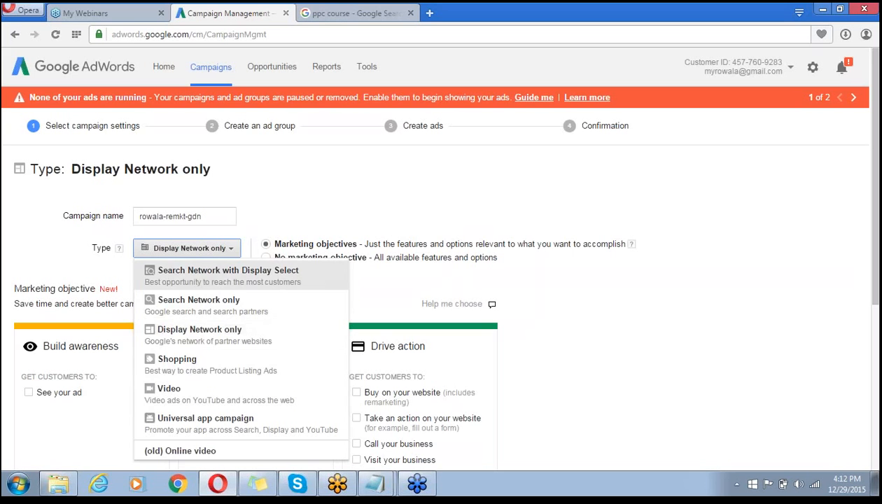
pyautogui.click(205, 338)
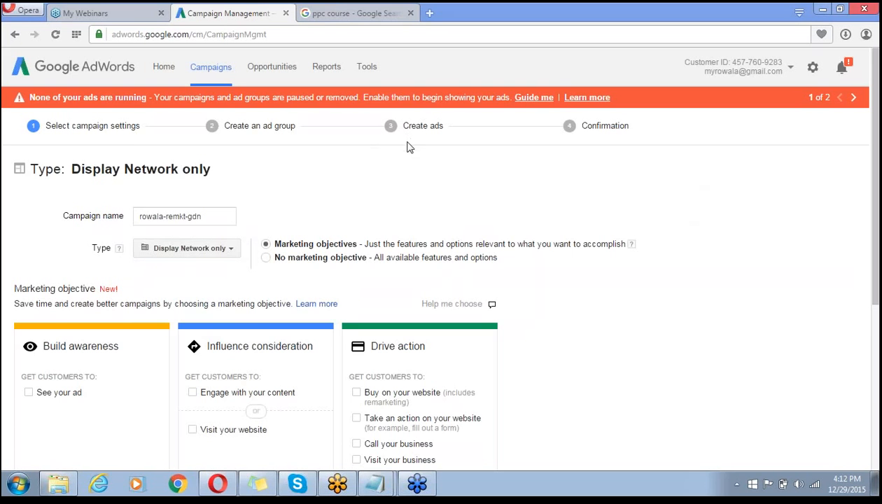
pyautogui.scroll(-1, 534, 198)
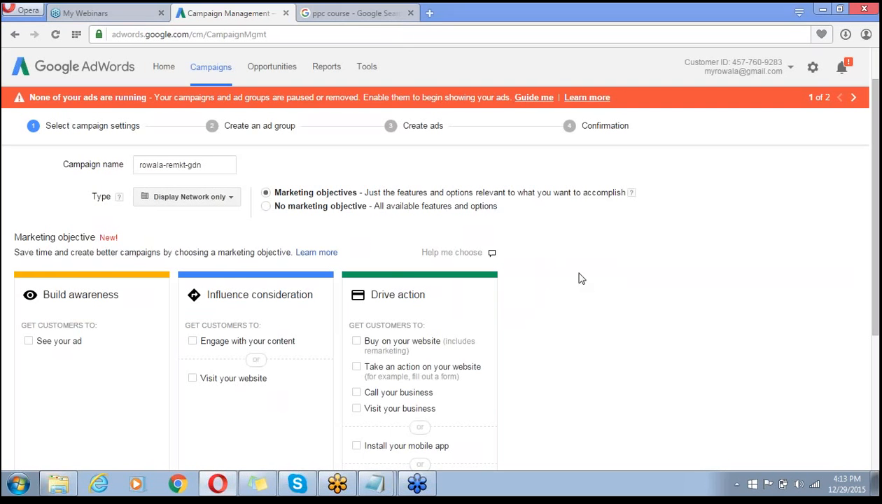
pyautogui.scroll(-2, 578, 279)
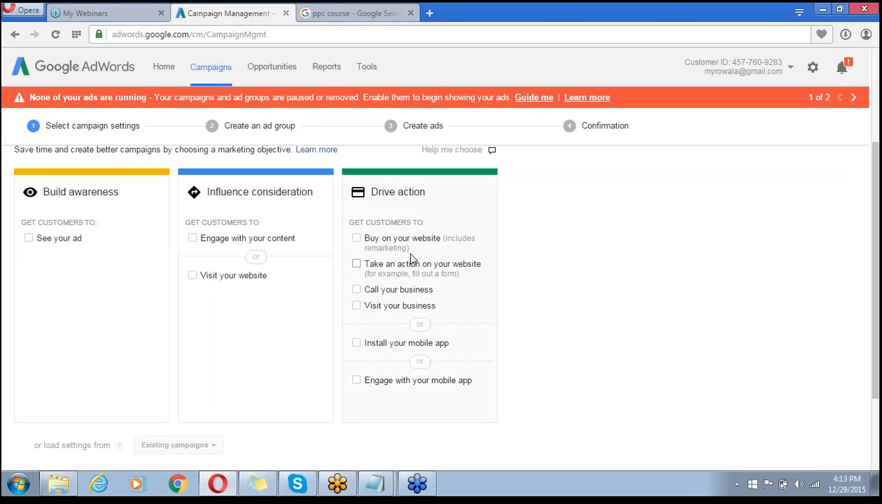
pyautogui.click(357, 240)
pyautogui.click(357, 290)
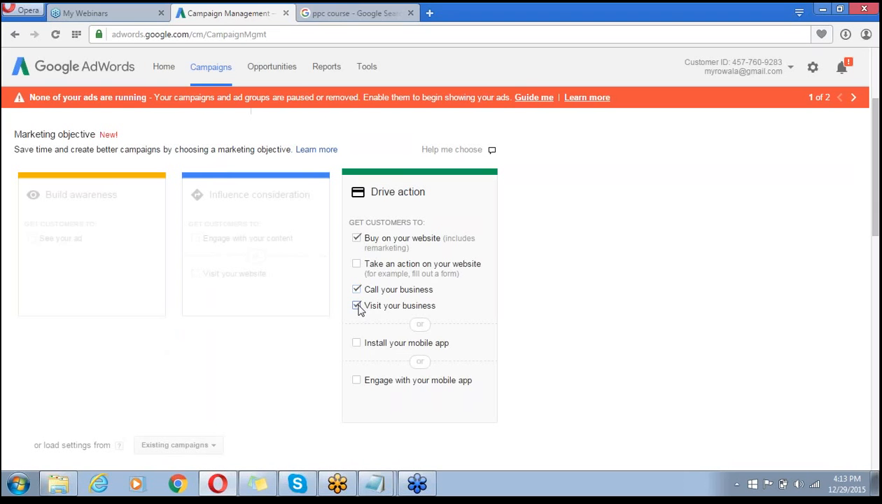
pyautogui.click(356, 266)
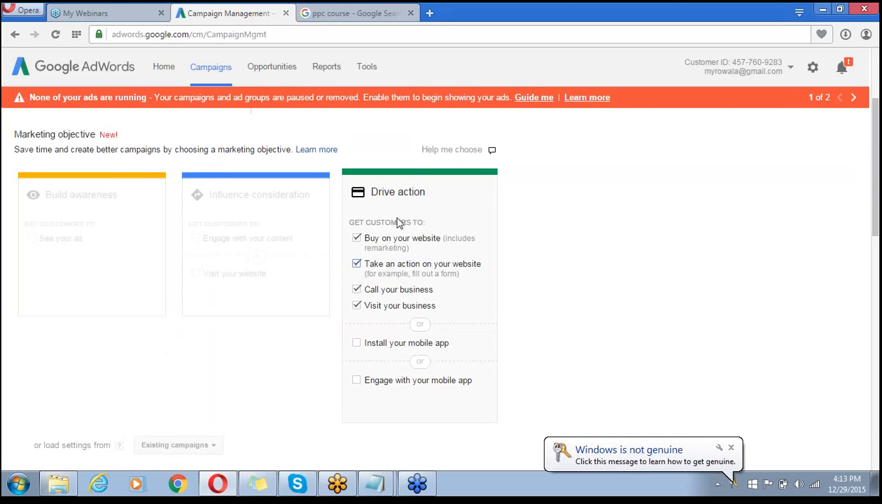
pyautogui.scroll(-4, 528, 300)
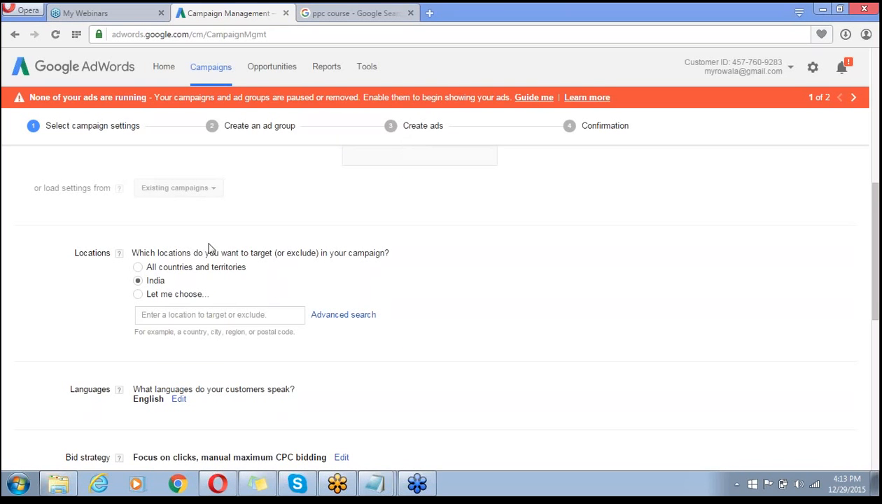
# - Replace all-India targeting with the city of Gurgaon, Haryana, India as the campaign location
pyautogui.click(174, 314)
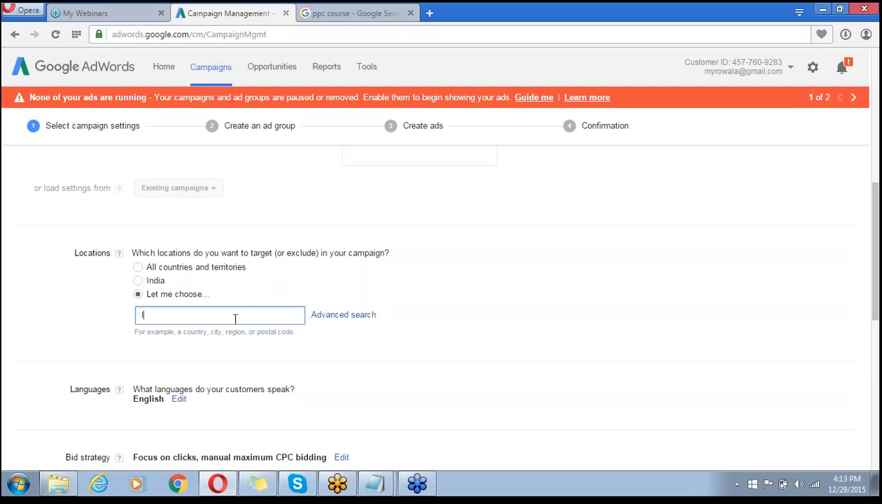
pyautogui.write('gurgaon')
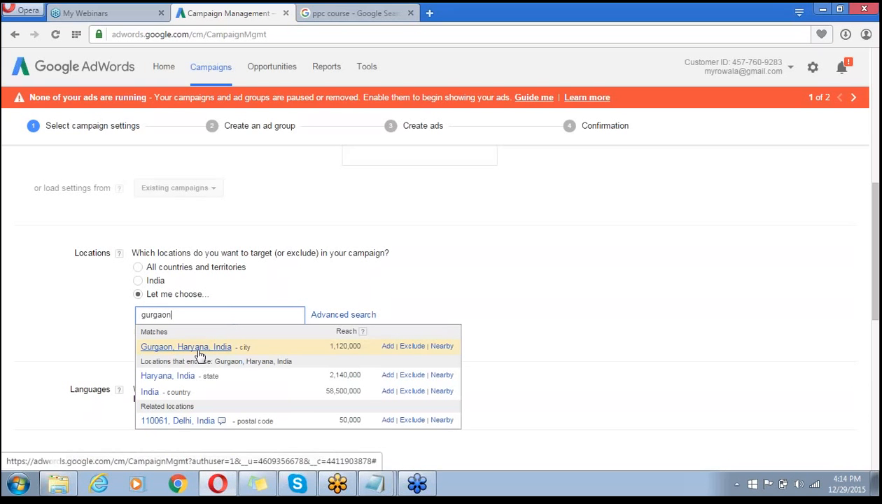
pyautogui.click(443, 346)
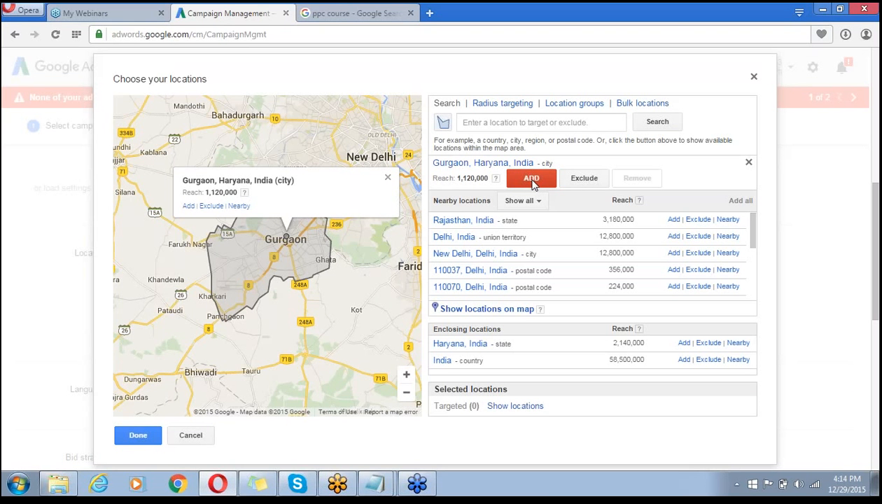
pyautogui.click(532, 180)
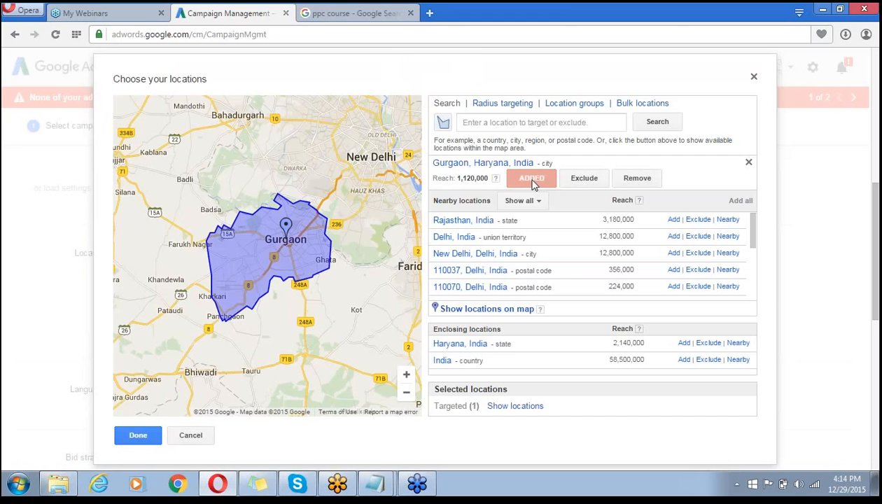
pyautogui.click(142, 434)
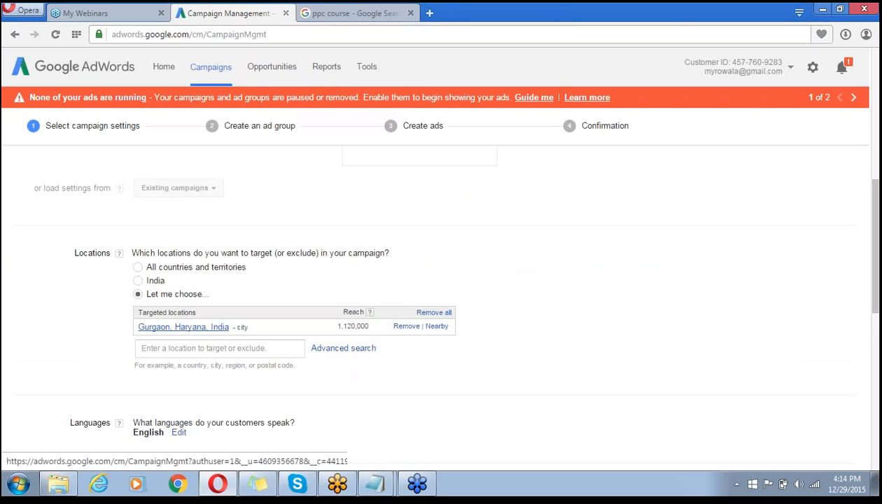
# - Add Hindi alongside English as a campaign language, then bring up the bid strategy options
pyautogui.scroll(-2, 635, 355)
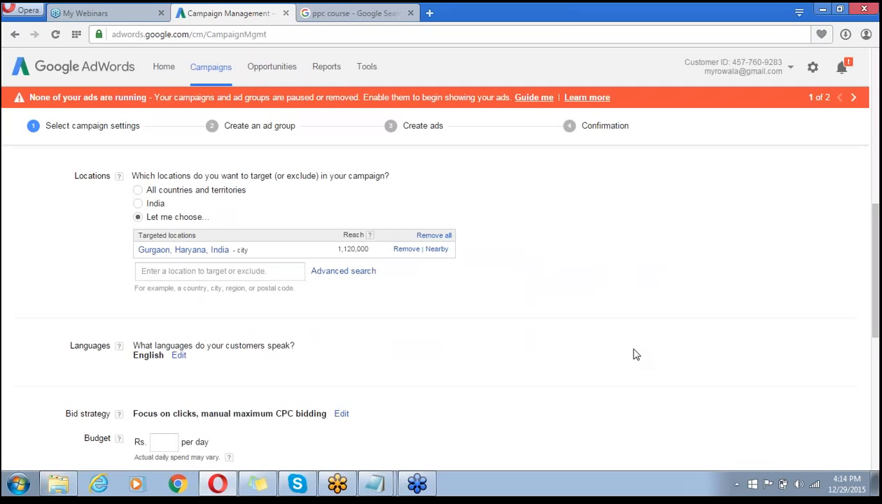
pyautogui.scroll(-2, 635, 355)
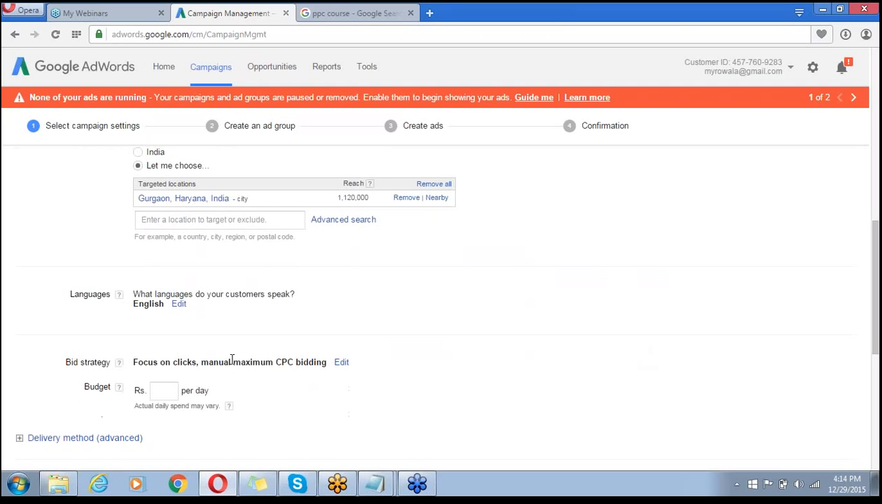
pyautogui.click(177, 303)
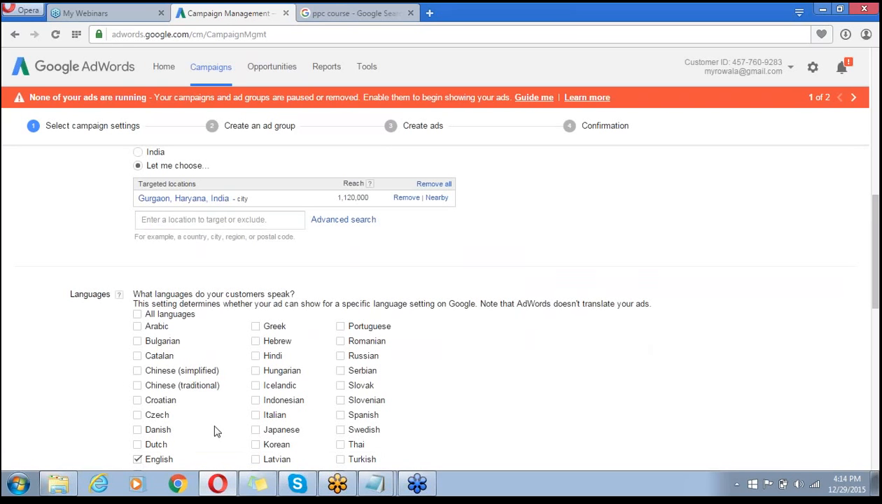
pyautogui.click(256, 356)
pyautogui.scroll(-4, 37, 362)
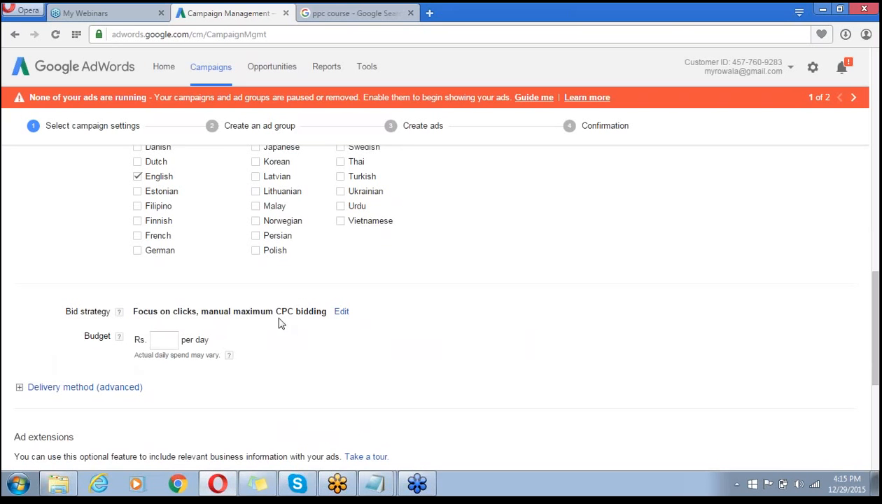
pyautogui.click(341, 313)
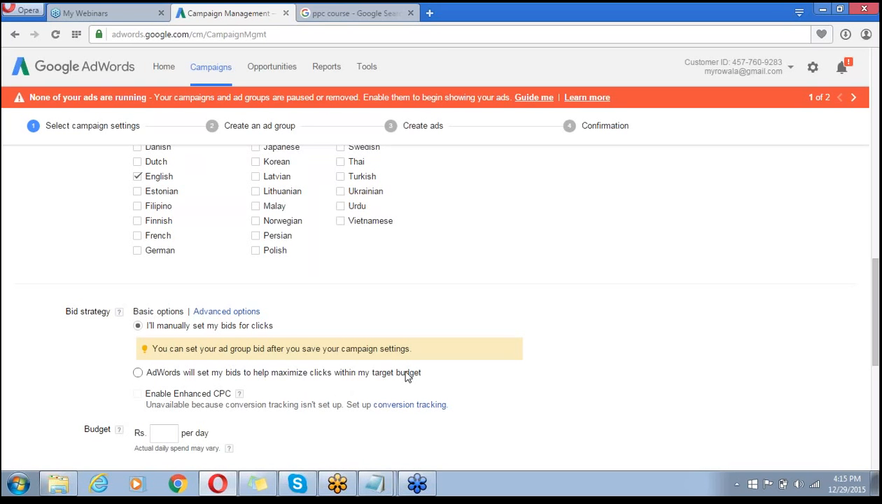
# - Switch to AdWords-set bids that maximize clicks, with a Rs. 1000 daily budget
pyautogui.click(138, 372)
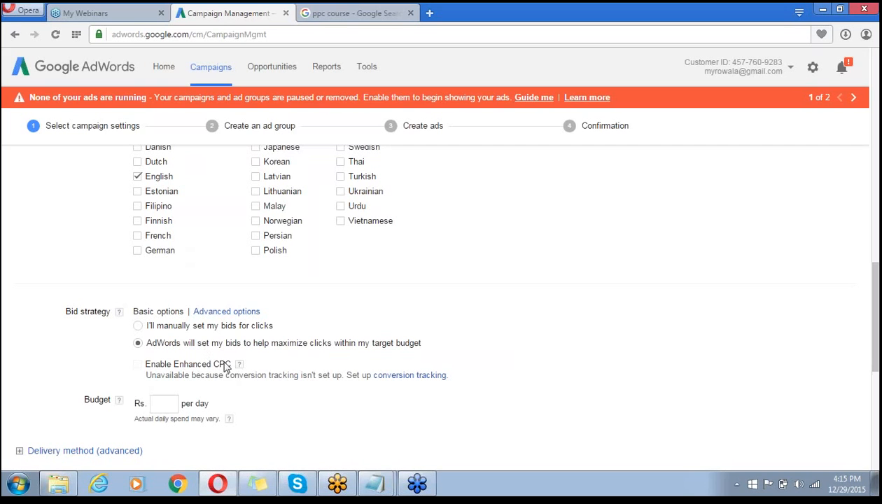
pyautogui.click(160, 406)
pyautogui.click(602, 363)
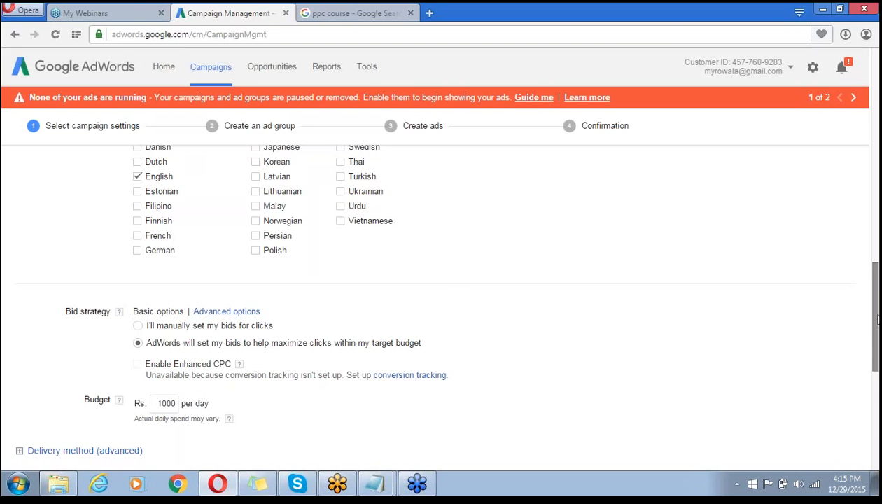
pyautogui.scroll(-4, 877, 320)
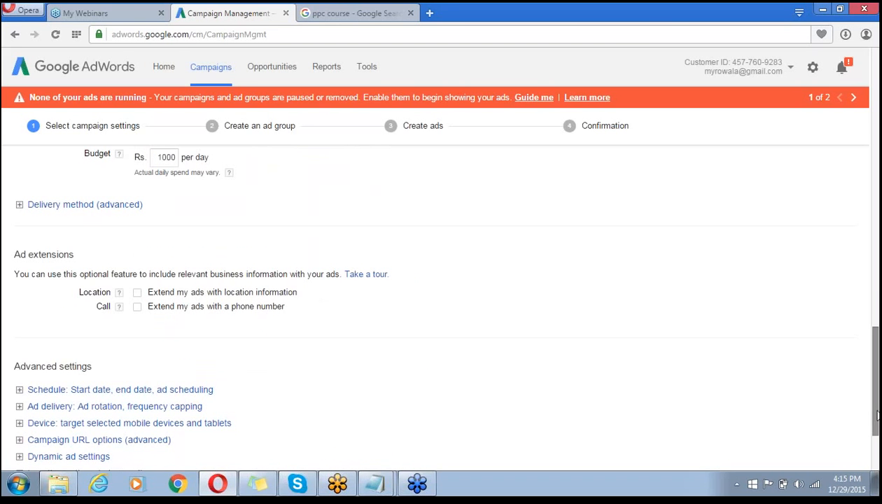
# - Check the standard delivery method and turn on the phone-number call extension for ads
pyautogui.scroll(4, 877, 415)
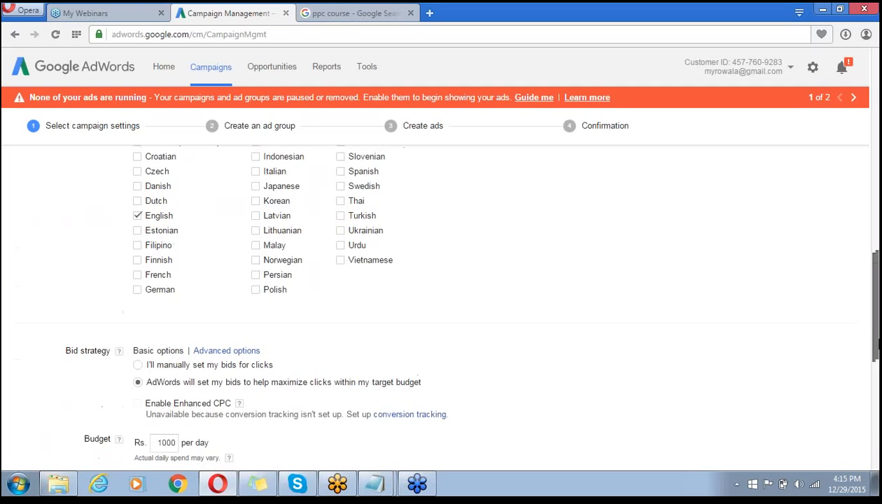
pyautogui.moveTo(878, 343); pyautogui.dragTo(879, 397)
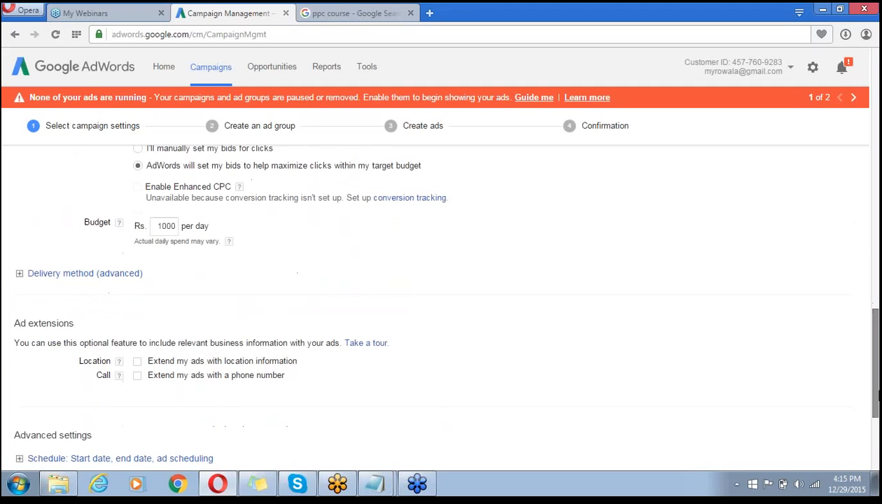
pyautogui.click(59, 275)
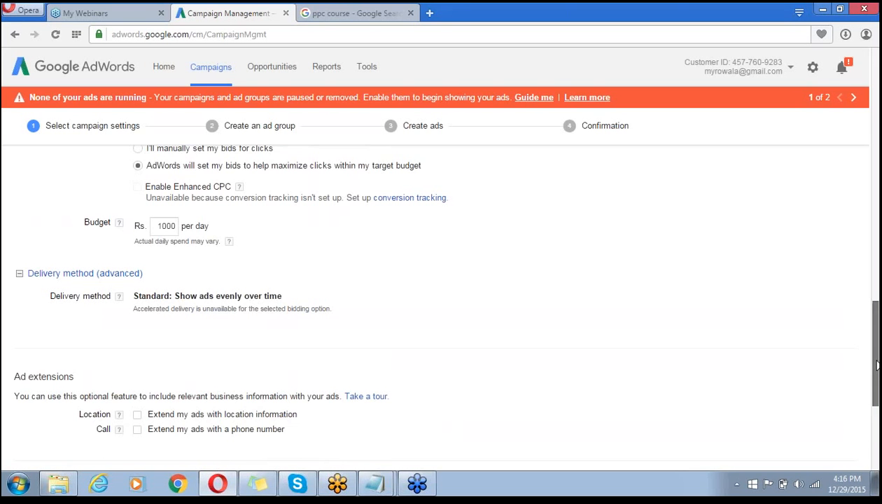
pyautogui.scroll(-2, 876, 364)
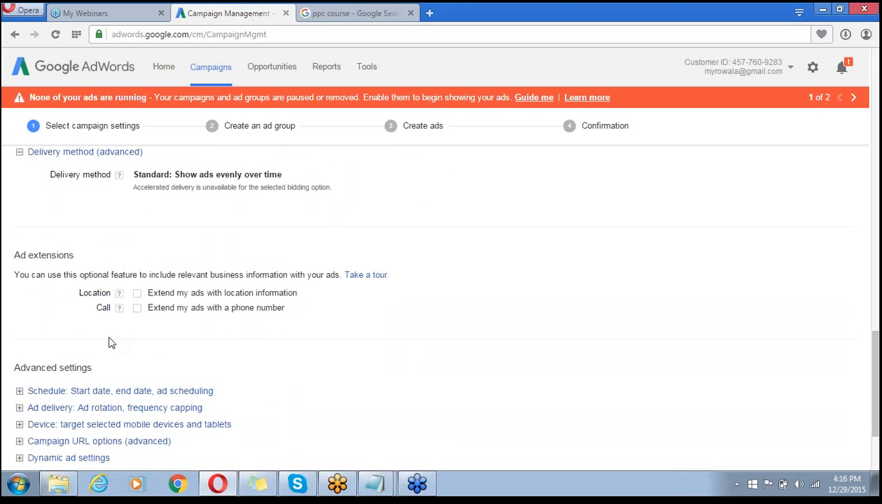
pyautogui.click(137, 309)
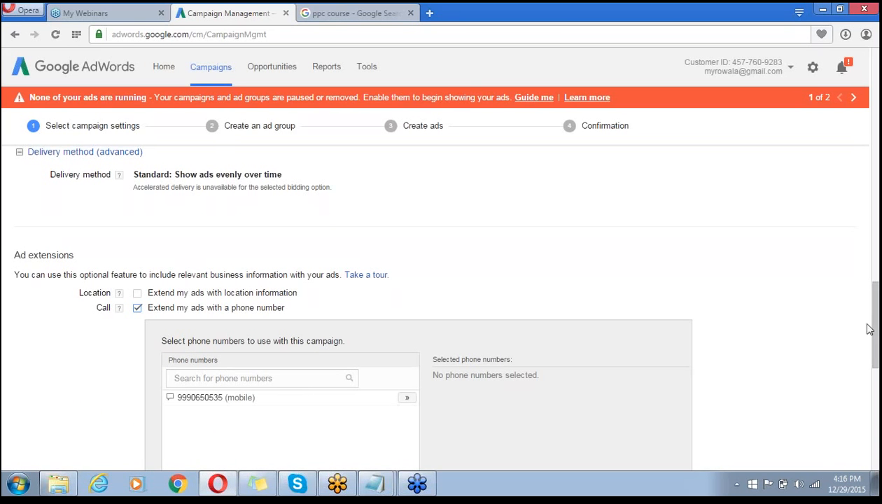
# - Attach the saved mobile number to the campaign's call extension
pyautogui.scroll(-1, 869, 326)
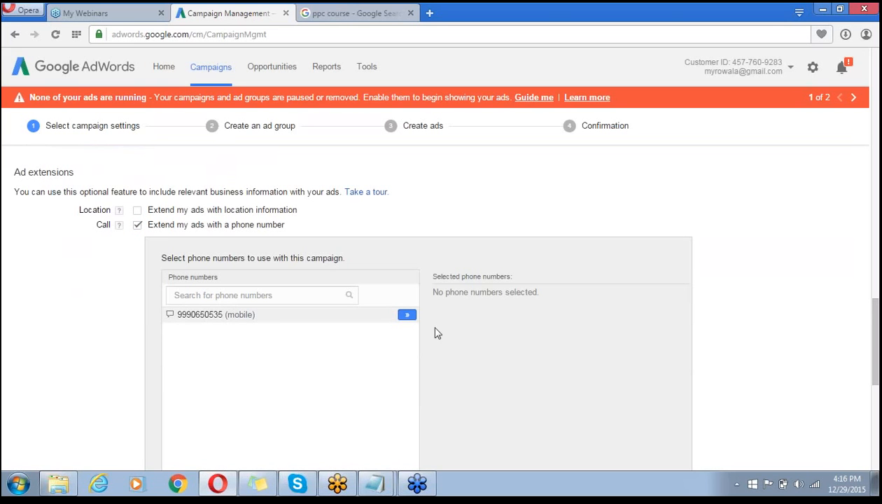
pyautogui.click(407, 316)
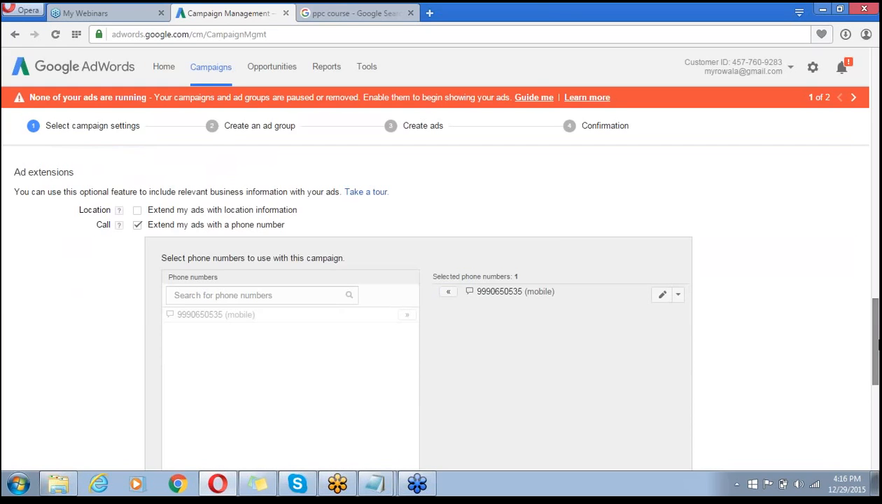
pyautogui.hotkey('ctrl', 't')
pyautogui.click(359, 12)
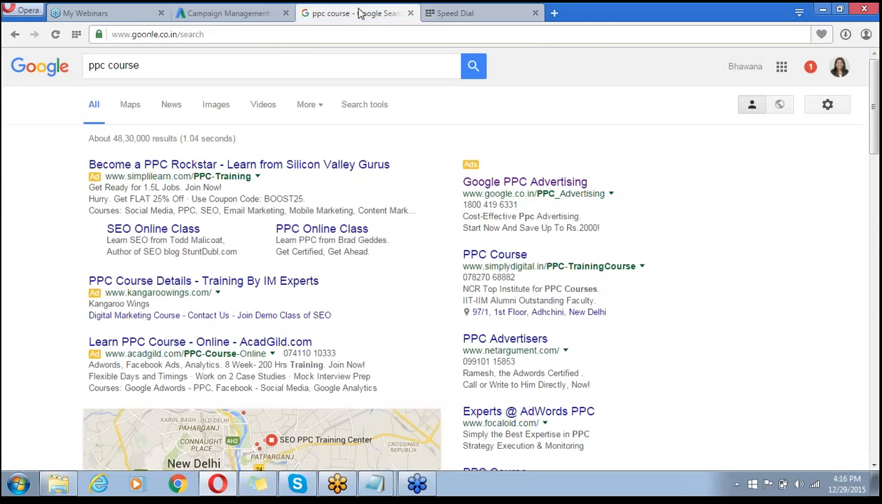
pyautogui.click(230, 14)
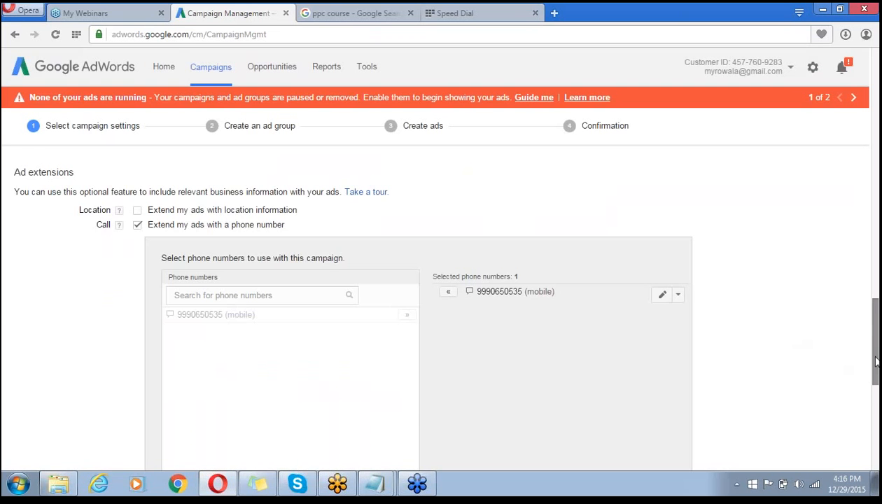
pyautogui.moveTo(876, 360); pyautogui.dragTo(877, 405)
# - Set India as the country for a new call-extension phone number
pyautogui.click(182, 330)
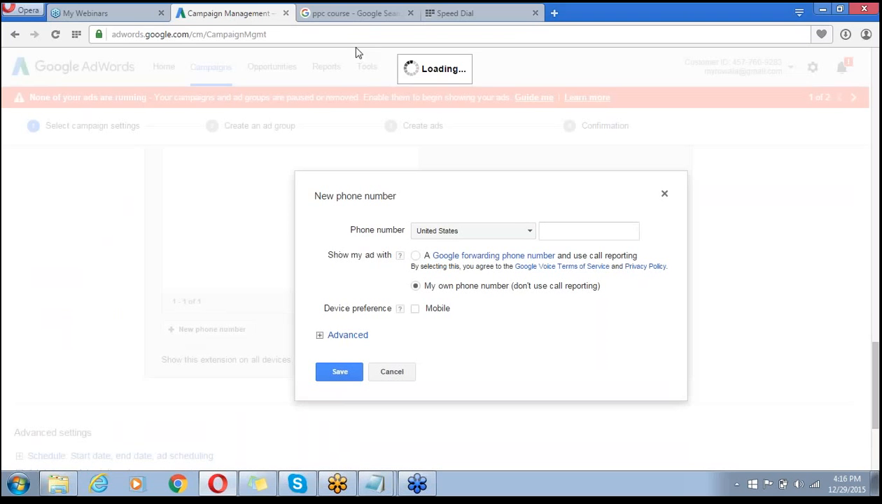
pyautogui.click(527, 239)
pyautogui.write('in')
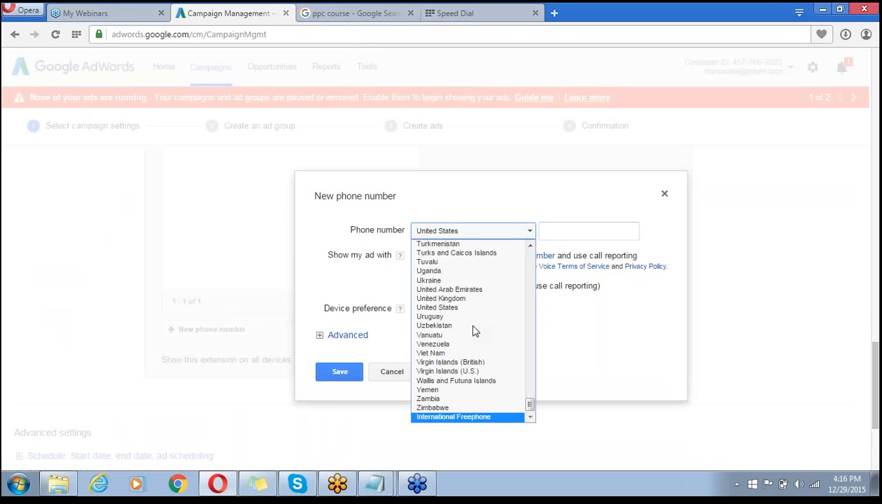
pyautogui.write('i')
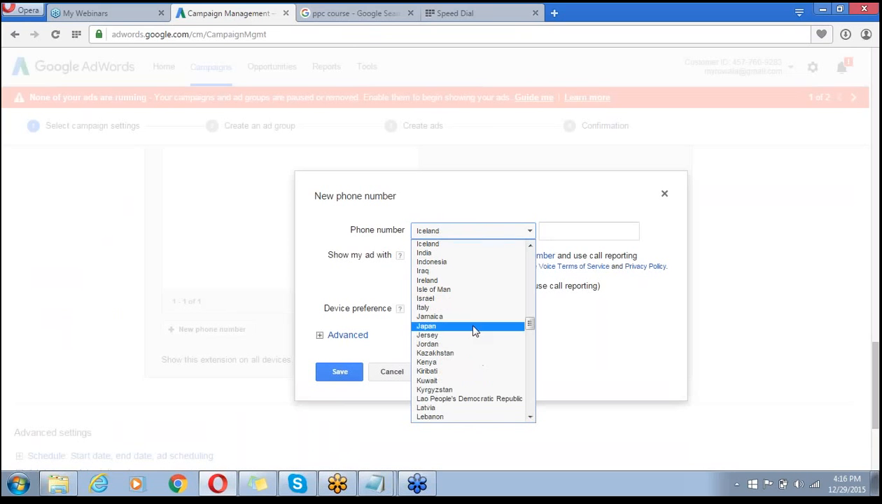
pyautogui.click(864, 31)
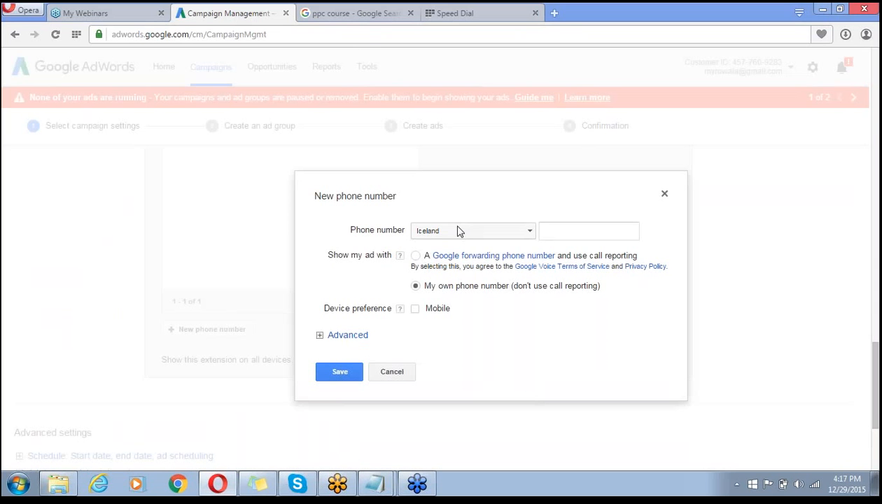
pyautogui.click(526, 231)
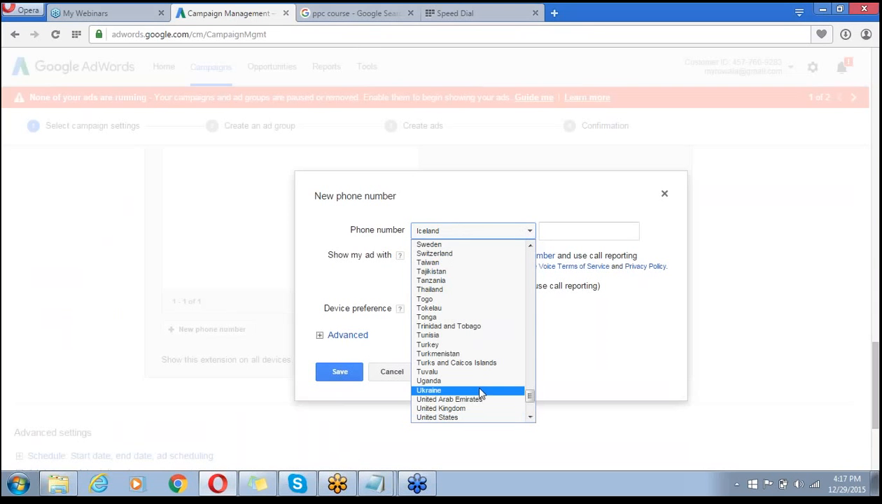
pyautogui.scroll(-4, 530, 417)
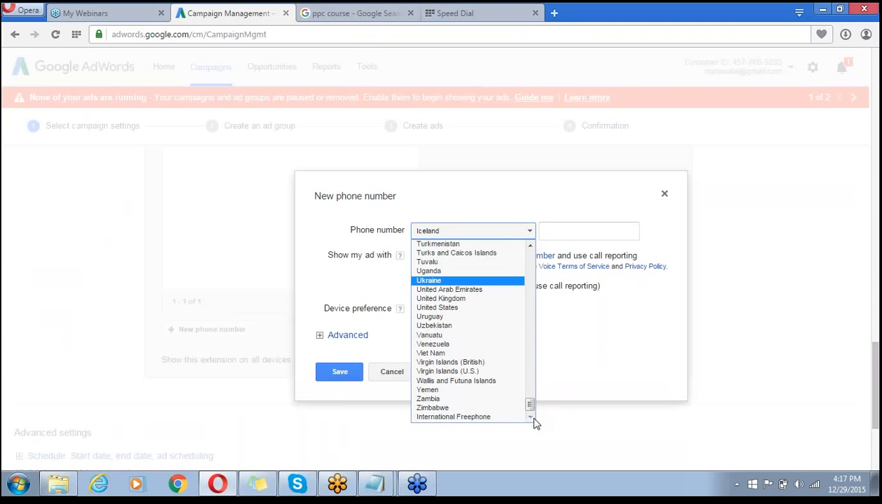
pyautogui.moveTo(530, 405); pyautogui.dragTo(530, 318)
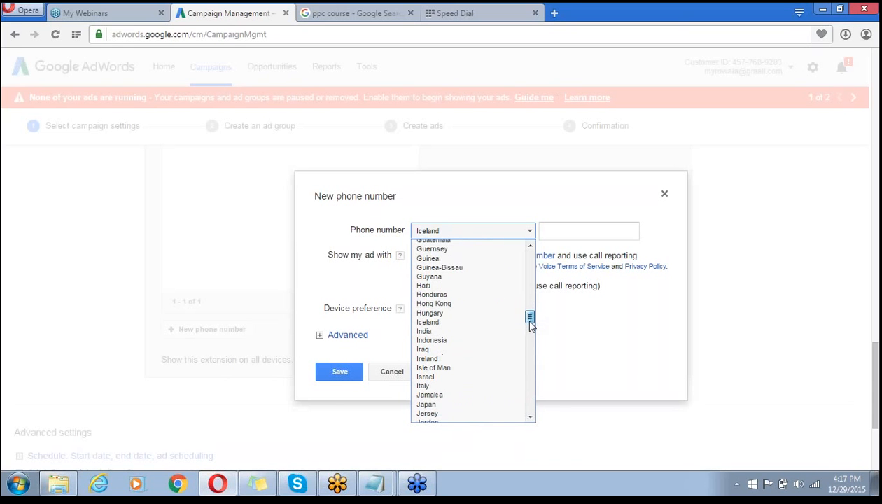
pyautogui.click(432, 333)
# - Mark the new number as preferred for mobile devices, enter the number, and save it
pyautogui.click(575, 231)
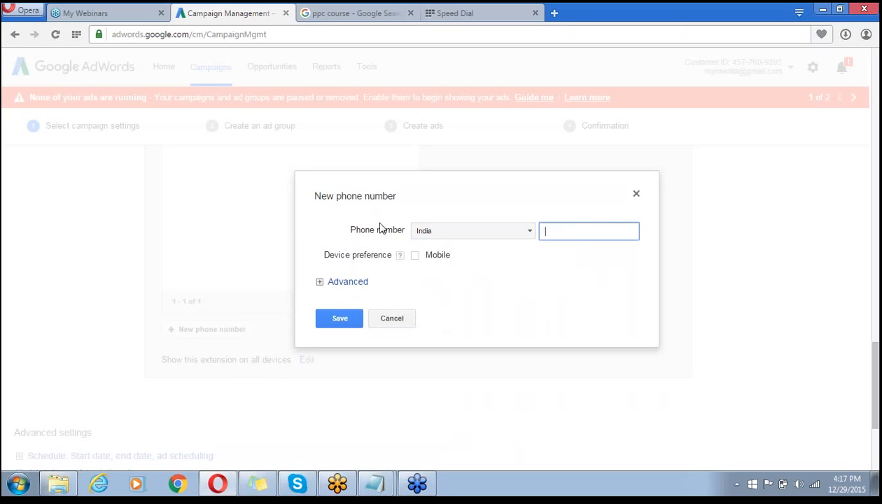
pyautogui.click(415, 255)
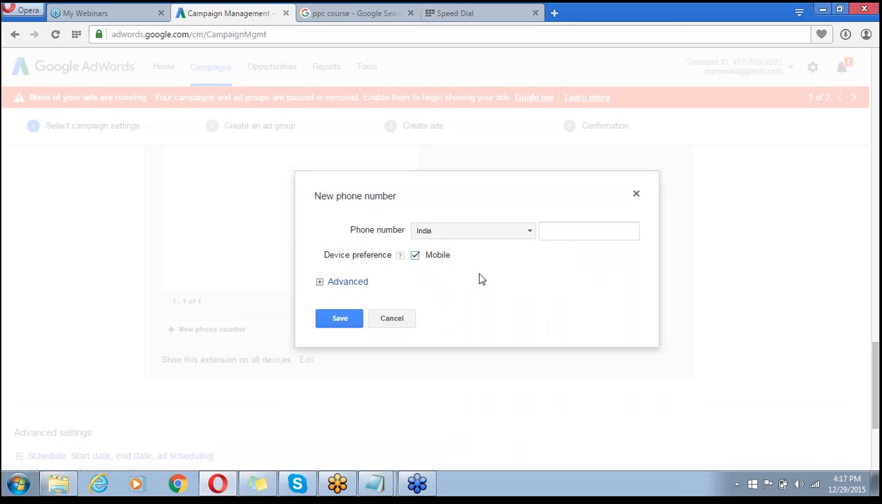
pyautogui.click(577, 233)
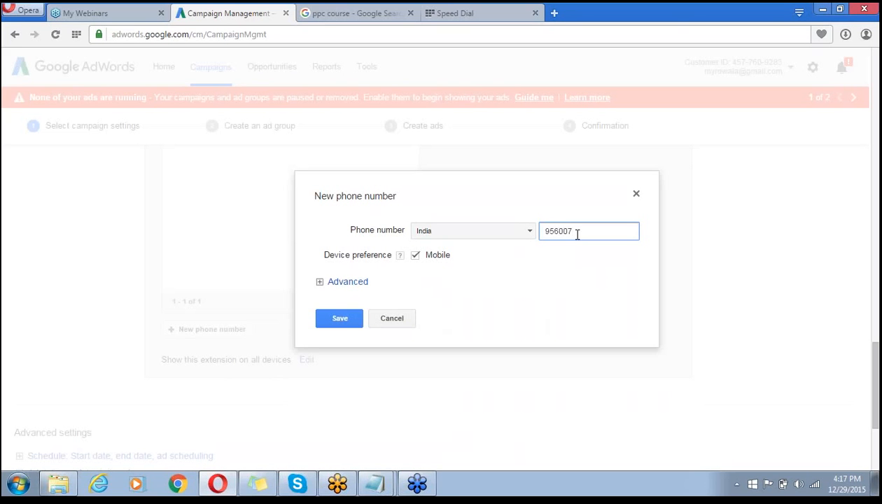
pyautogui.click(320, 283)
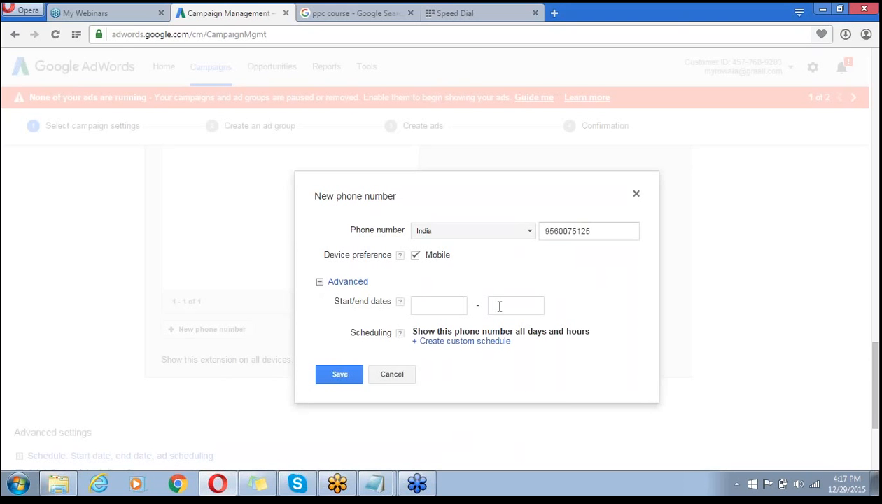
pyautogui.click(331, 381)
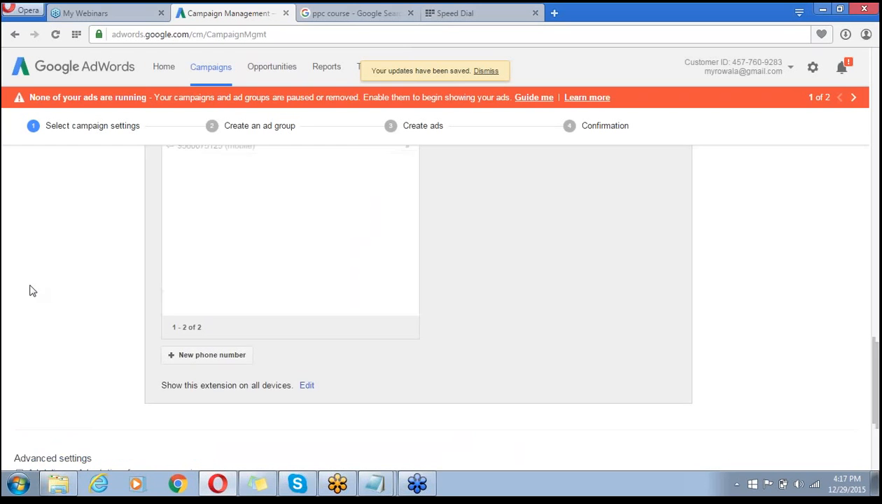
# - Remove the newly added number from Selected phone numbers, leaving only the original one
pyautogui.scroll(4, 30, 291)
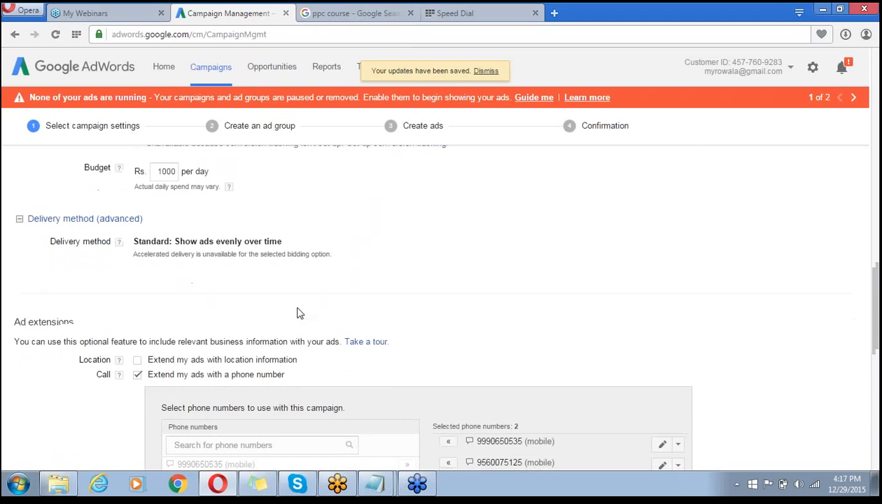
pyautogui.scroll(-1, 298, 312)
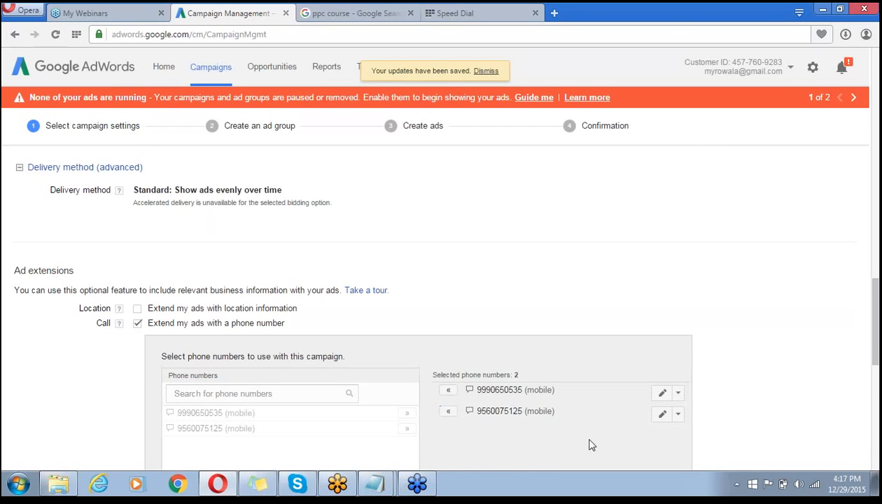
pyautogui.click(448, 411)
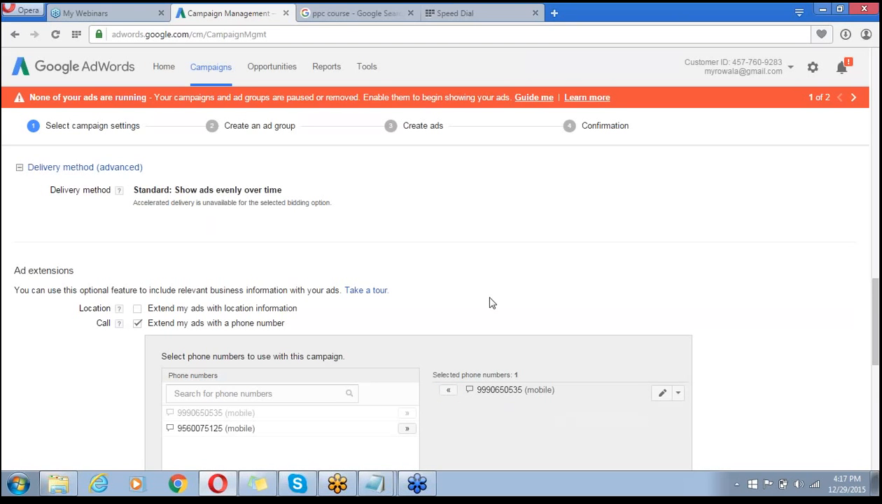
pyautogui.scroll(-5, 490, 302)
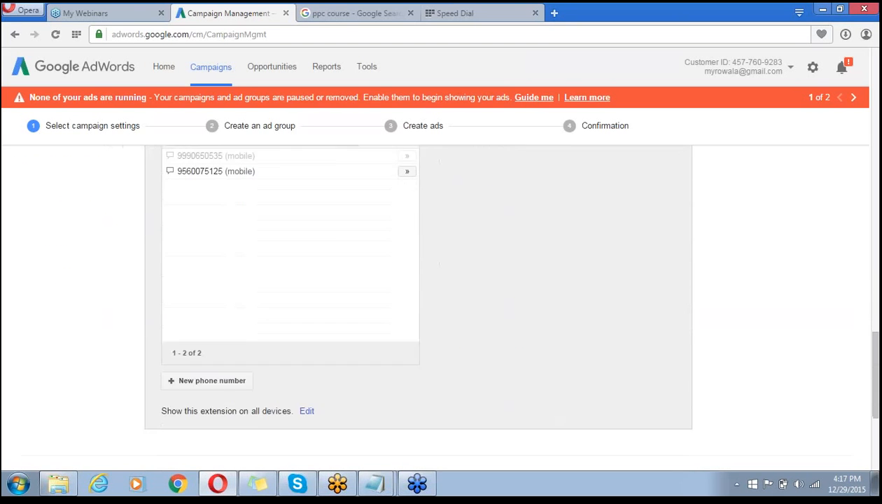
pyautogui.scroll(3, 507, 294)
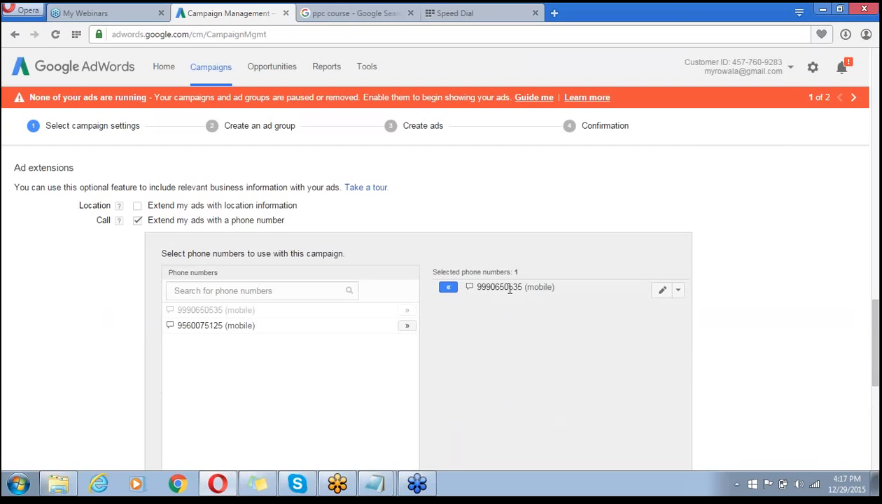
pyautogui.scroll(-5, 510, 289)
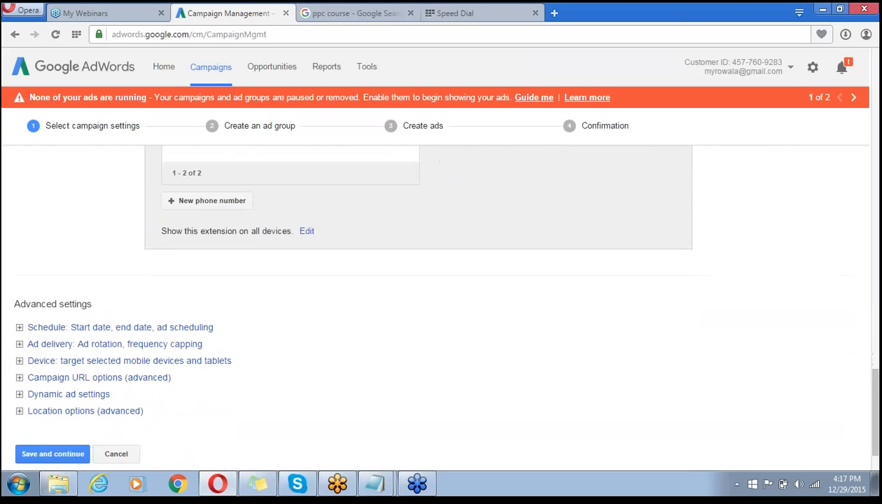
pyautogui.scroll(-1, 517, 276)
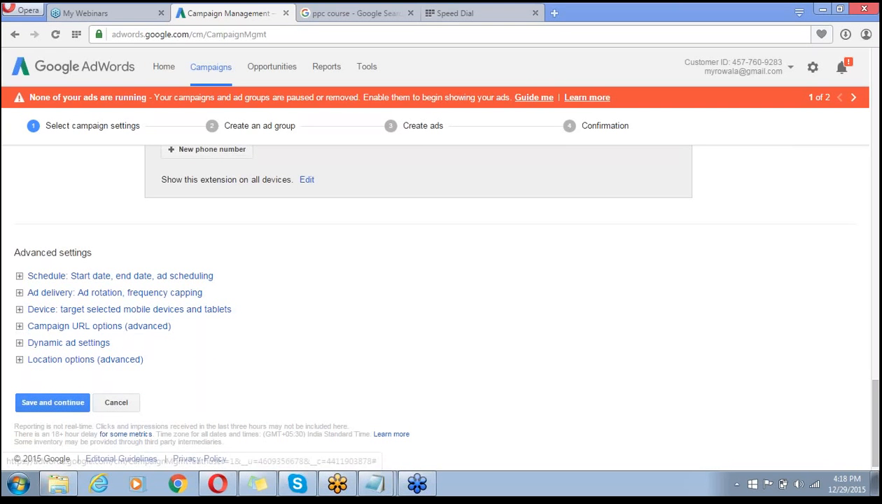
# - Save the campaign settings and rename the new ad group to 'RO Service'
pyautogui.click(62, 404)
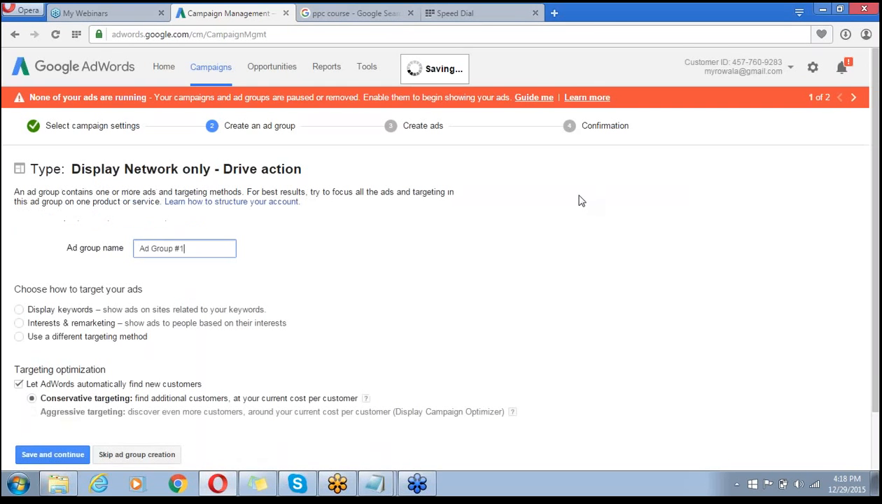
pyautogui.tripleClick(199, 247)
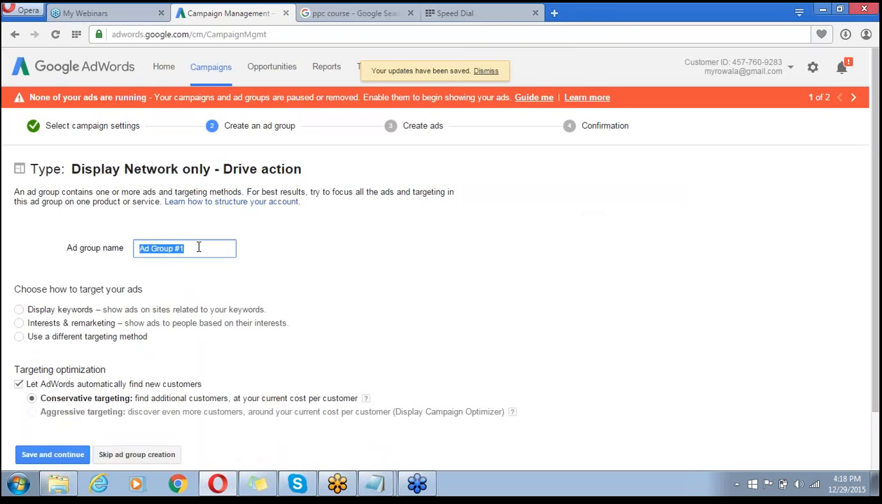
pyautogui.write('RO Service')
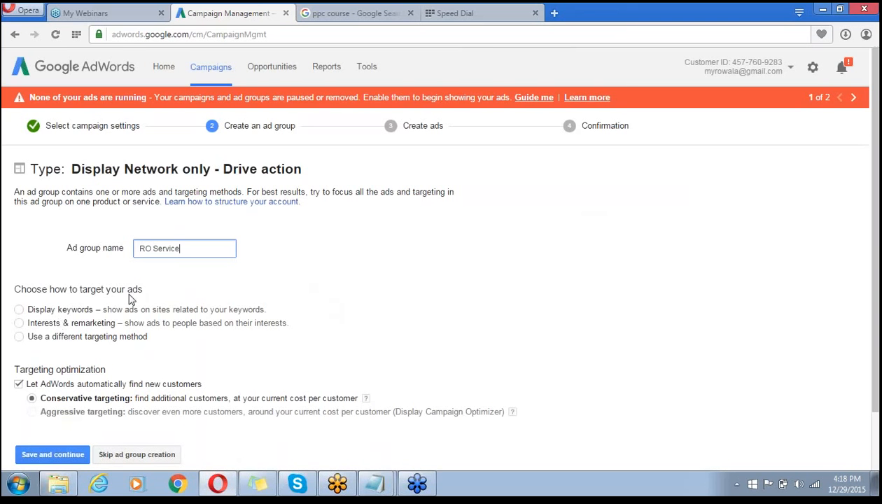
pyautogui.scroll(-2, 130, 295)
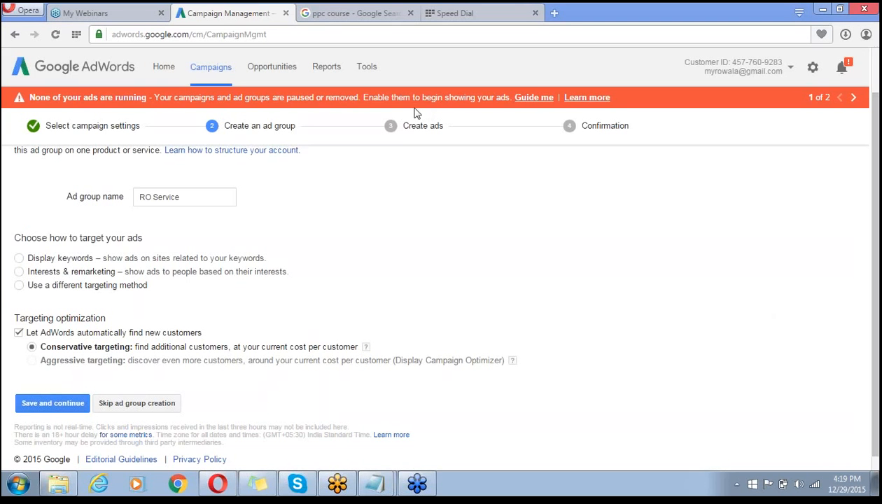
# - Add the All Users remarketing list as the RO Service ad group's Interests & remarketing targeting
pyautogui.click(18, 272)
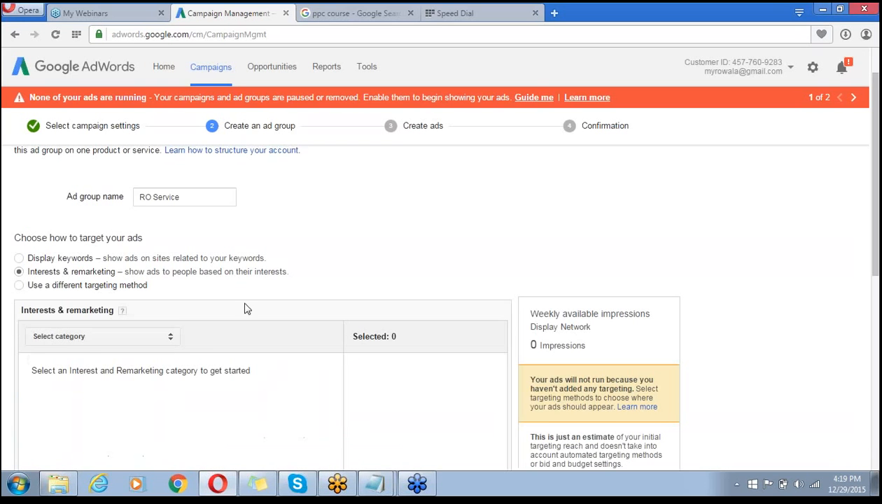
pyautogui.scroll(-1, 409, 250)
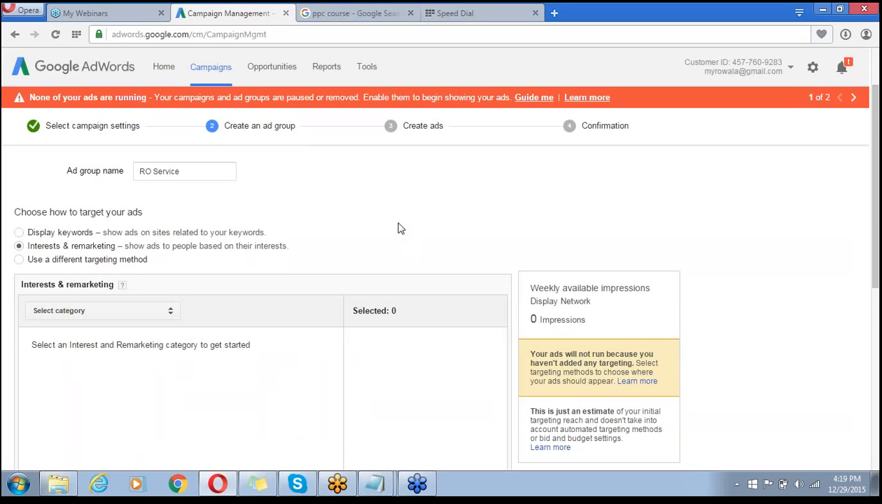
pyautogui.scroll(-1, 399, 228)
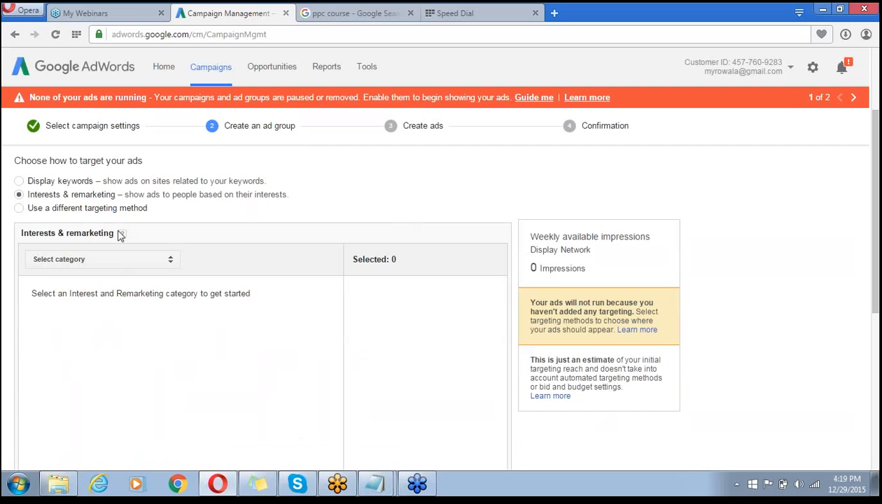
pyautogui.click(168, 259)
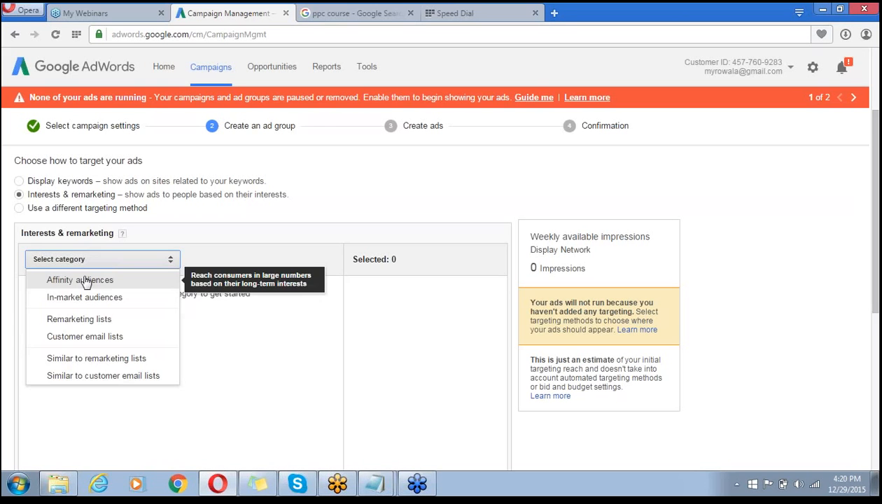
pyautogui.click(103, 321)
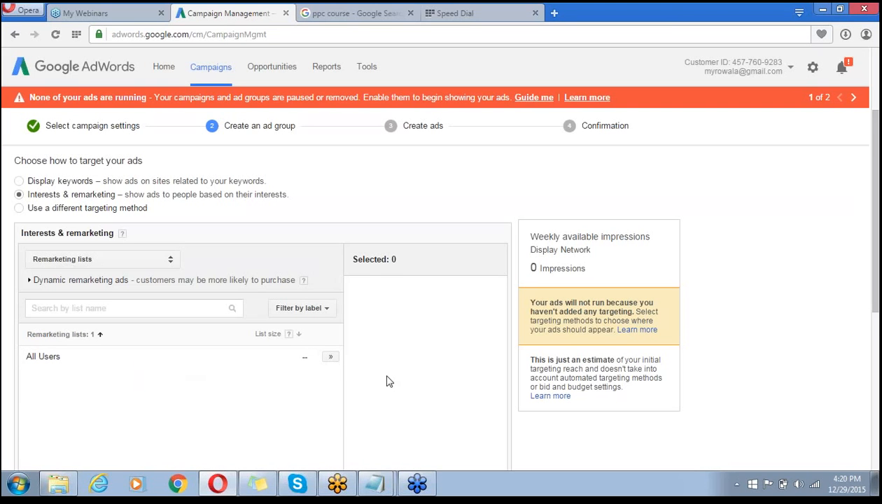
pyautogui.scroll(-1, 389, 382)
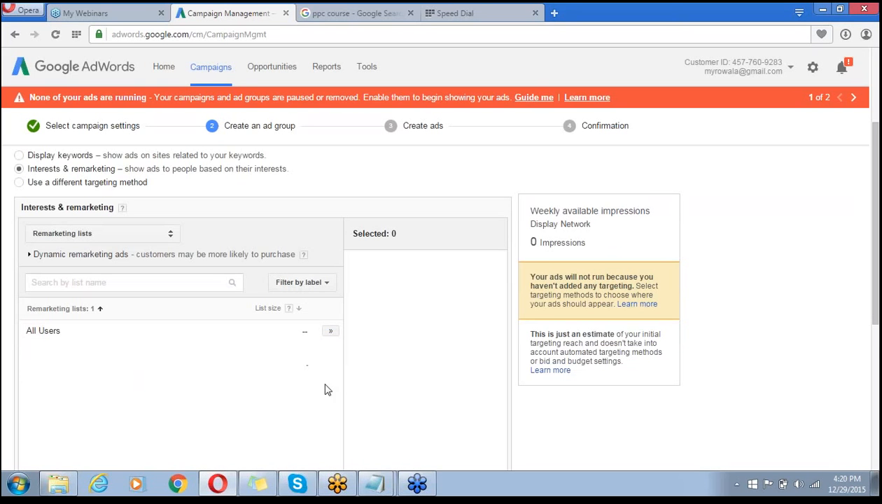
pyautogui.scroll(-2, 426, 343)
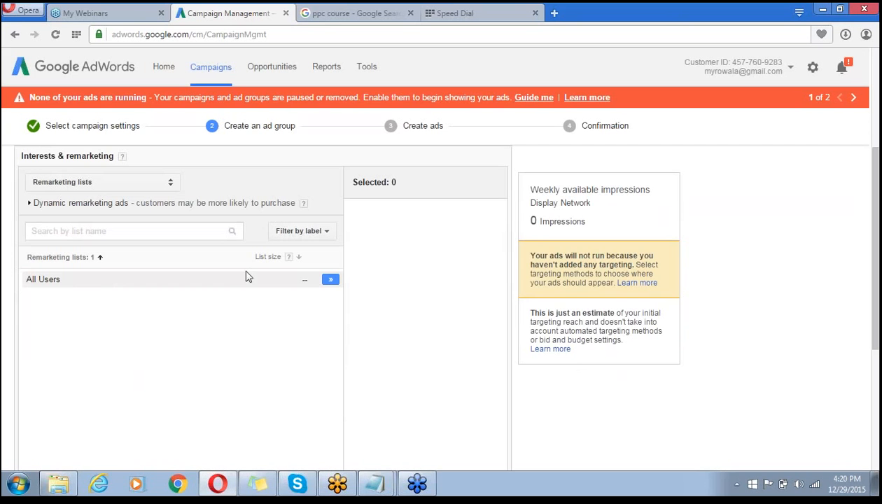
pyautogui.click(331, 283)
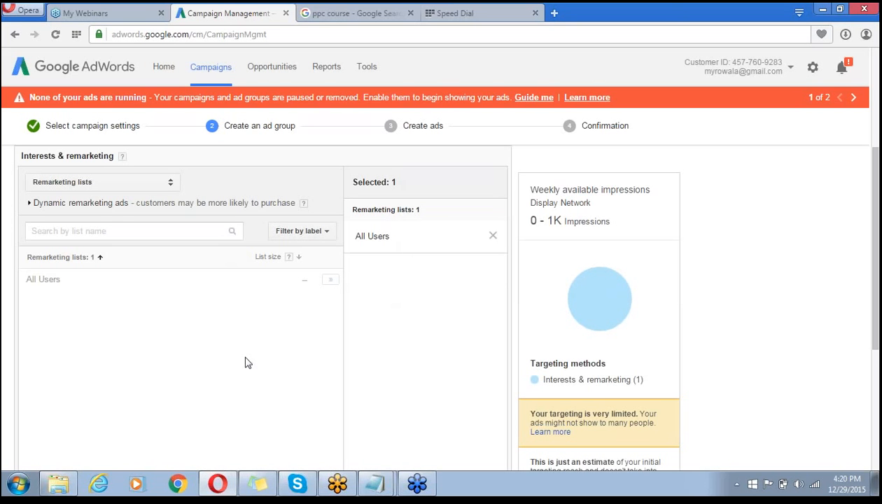
pyautogui.scroll(-3, 246, 362)
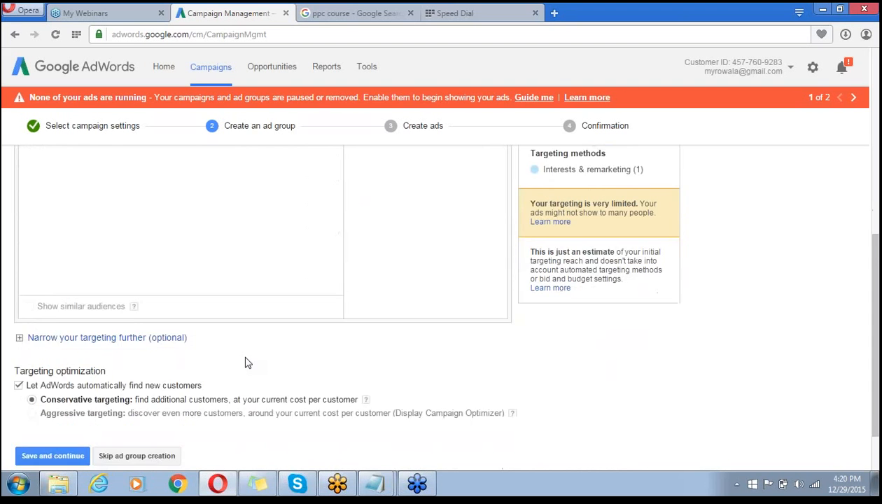
# - Review the extra narrowing targeting methods without adding any, then save the ad group
pyautogui.scroll(-1, 247, 362)
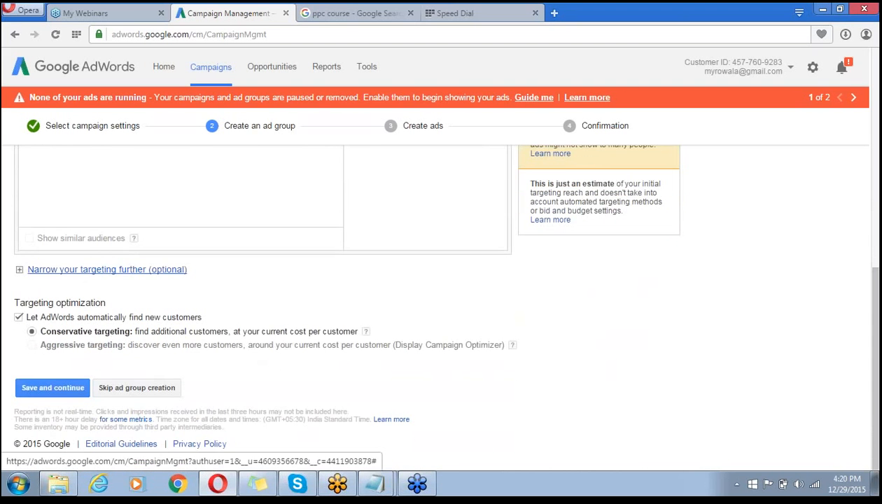
pyautogui.click(132, 272)
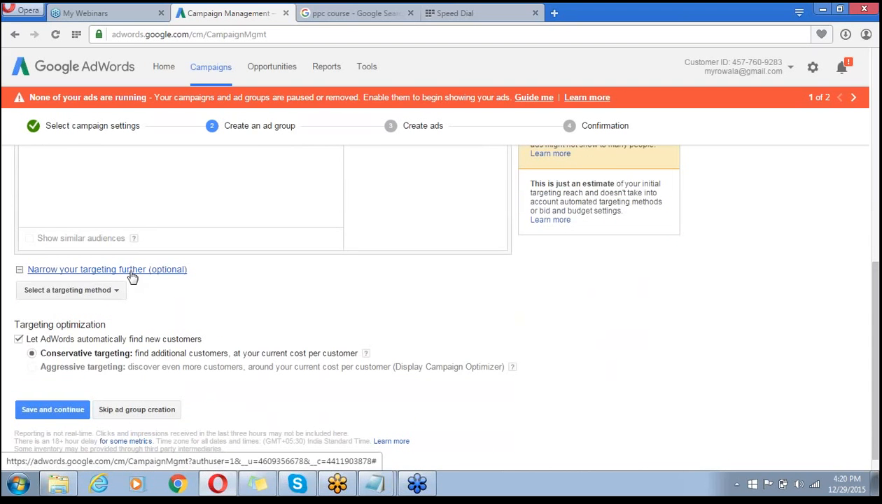
pyautogui.click(113, 293)
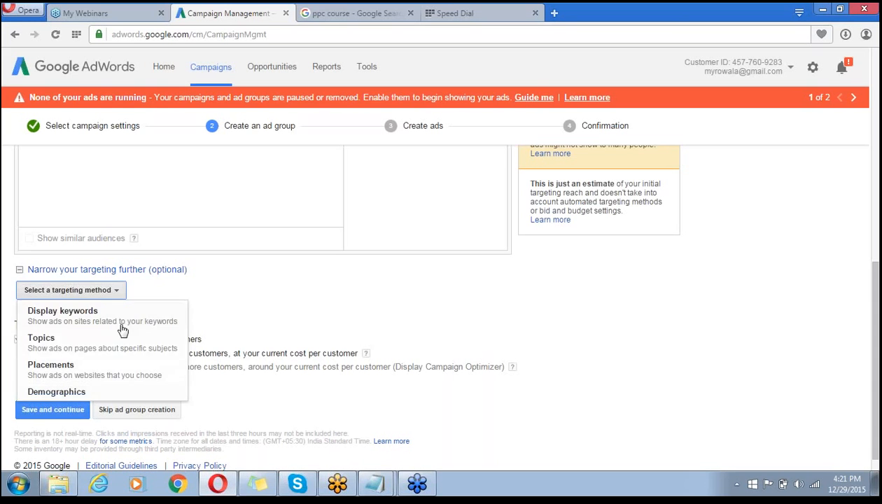
pyautogui.click(260, 301)
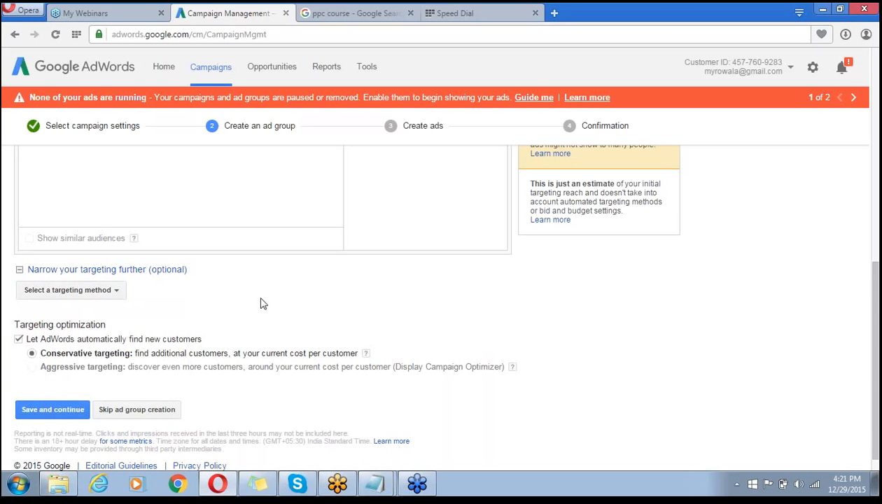
pyautogui.click(56, 415)
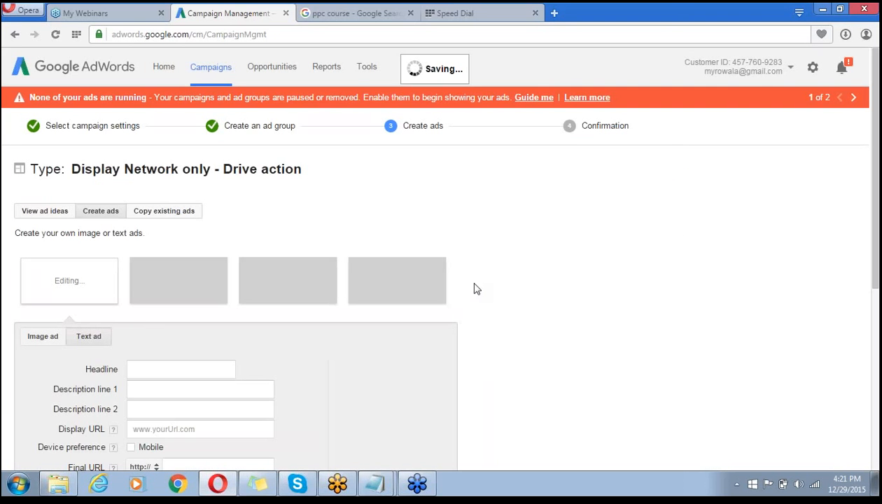
# - Leave the copy-existing-ads view for a new image ad and reveal its upload fields
pyautogui.scroll(-1, 566, 218)
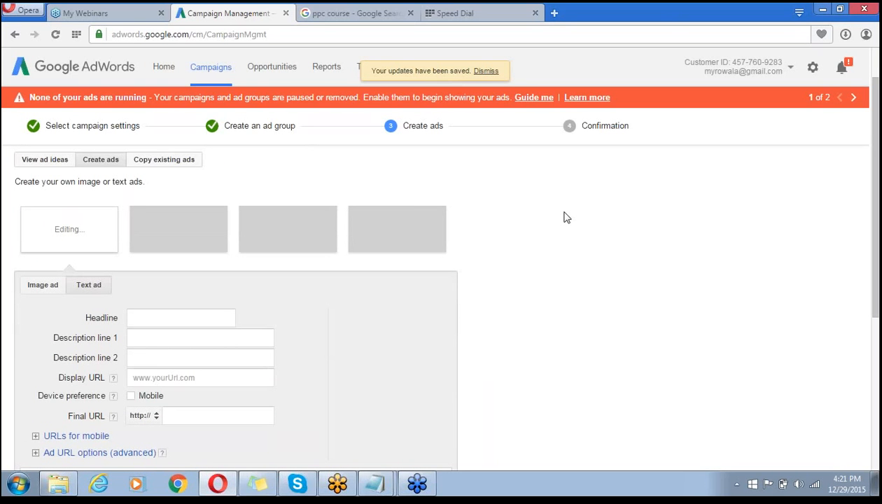
pyautogui.scroll(1, 565, 217)
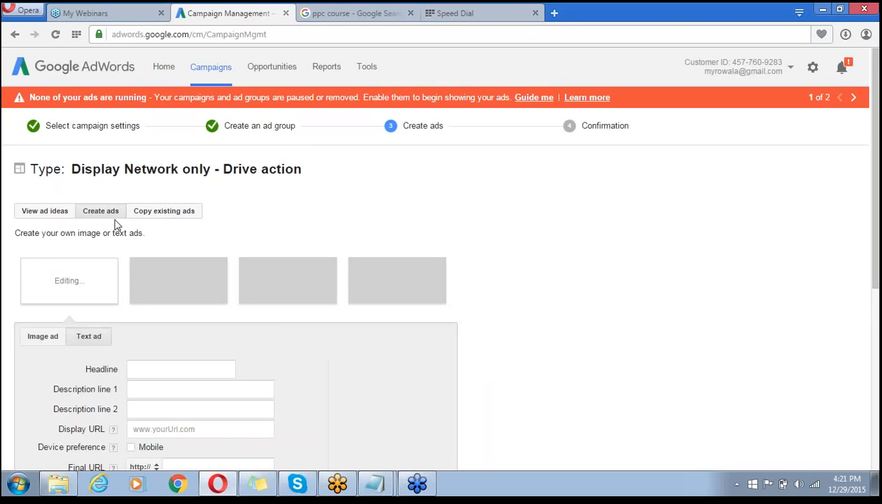
pyautogui.click(179, 218)
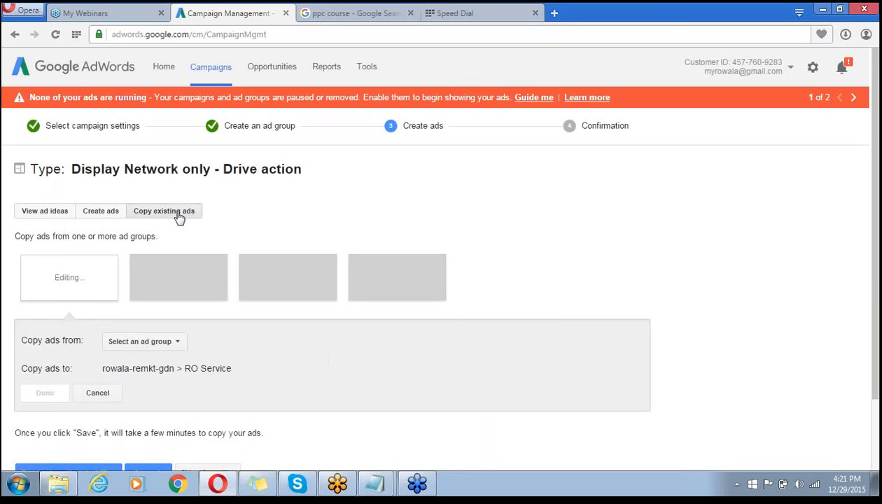
pyautogui.click(105, 214)
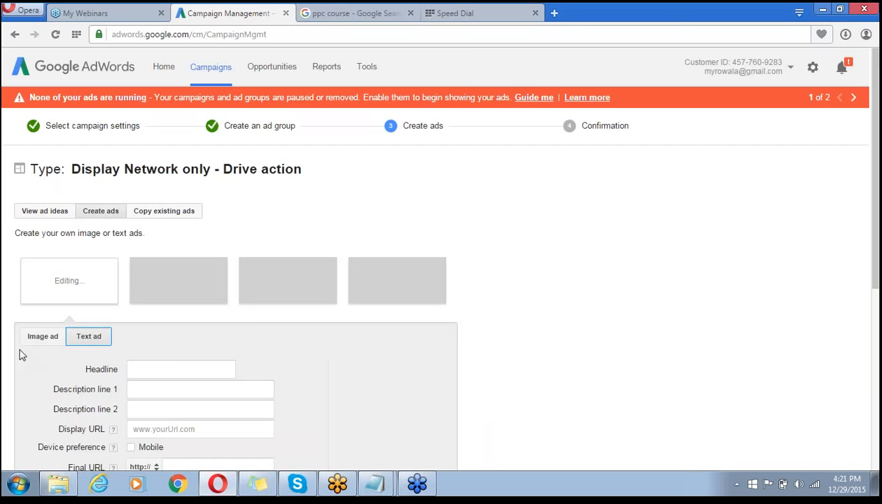
pyautogui.click(47, 341)
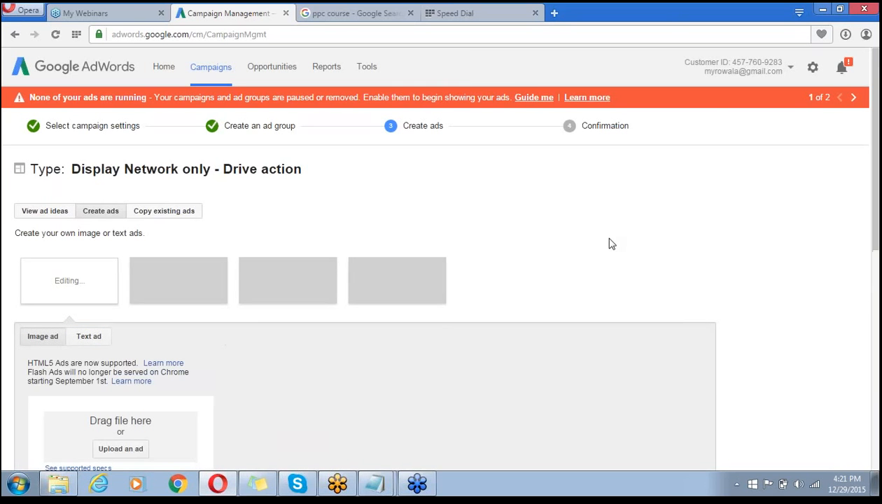
pyautogui.scroll(-3, 609, 239)
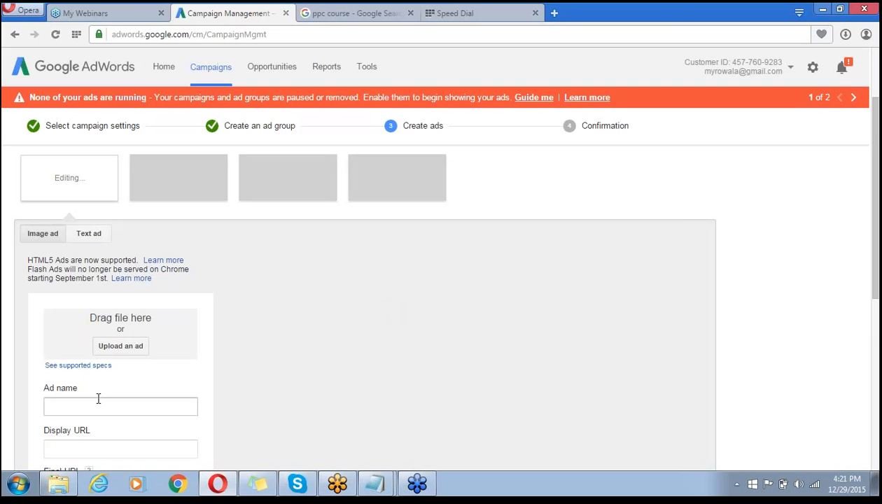
pyautogui.scroll(-2, 98, 398)
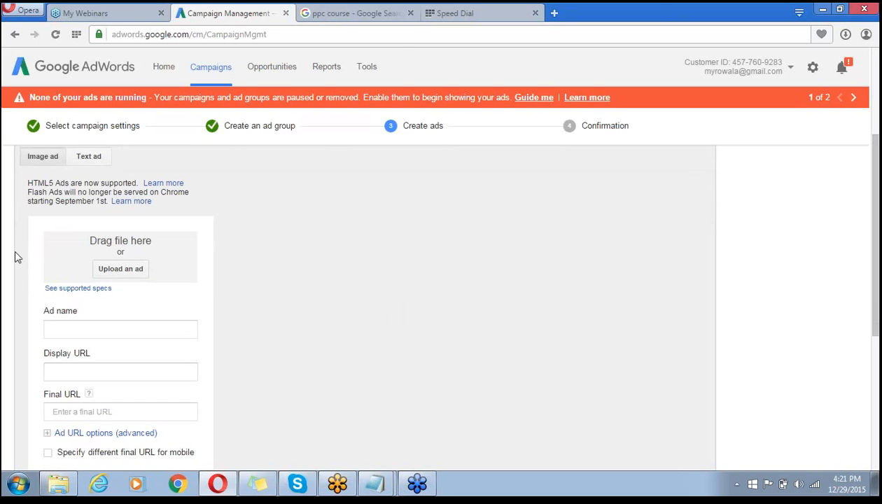
# - Start an image ad upload and browse to the Desktop in the file picker
pyautogui.click(120, 270)
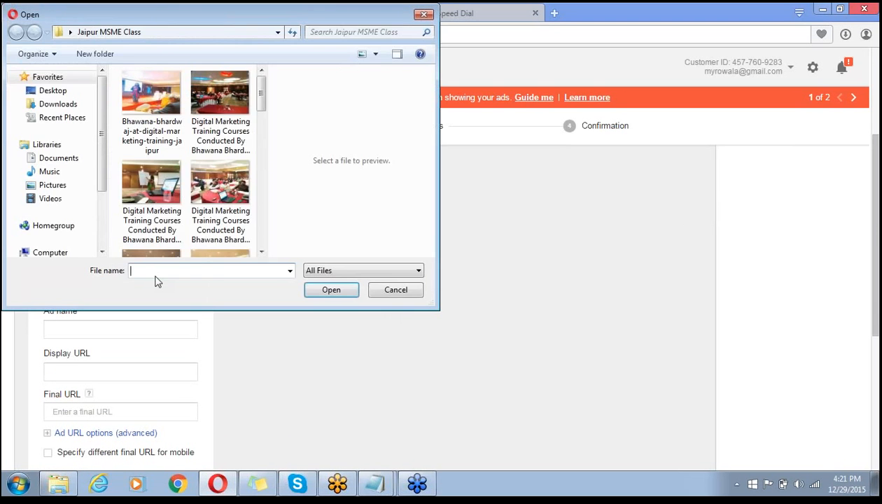
pyautogui.click(261, 252)
pyautogui.scroll(-5, 261, 253)
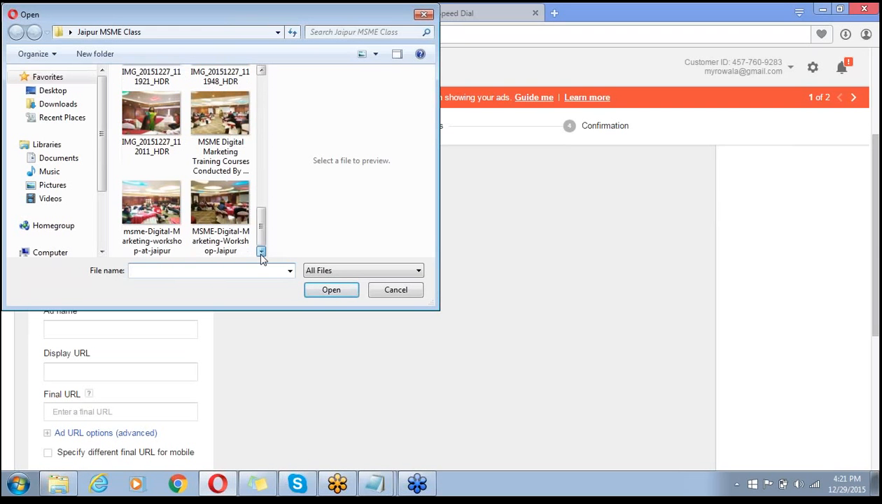
pyautogui.click(401, 12)
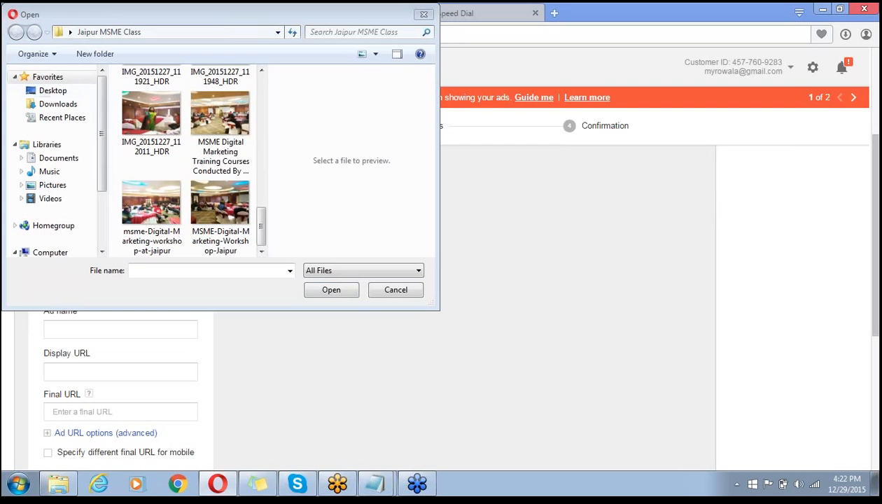
pyautogui.click(62, 92)
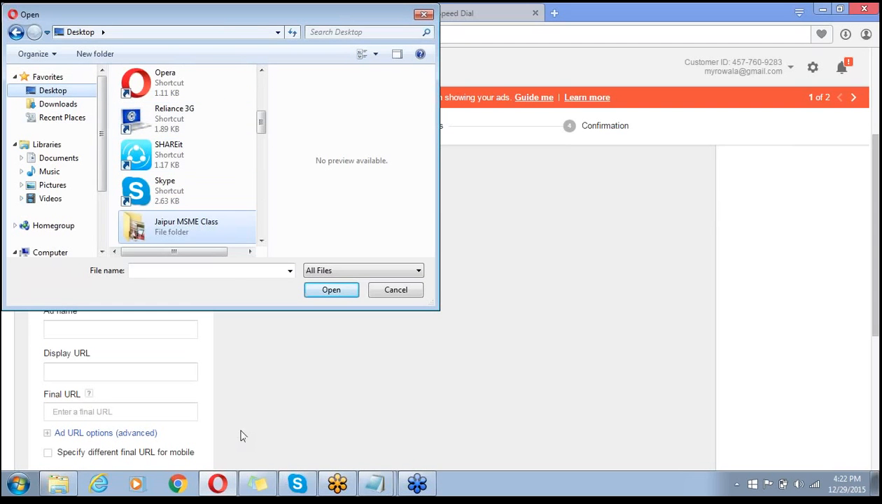
pyautogui.scroll(-1, 266, 135)
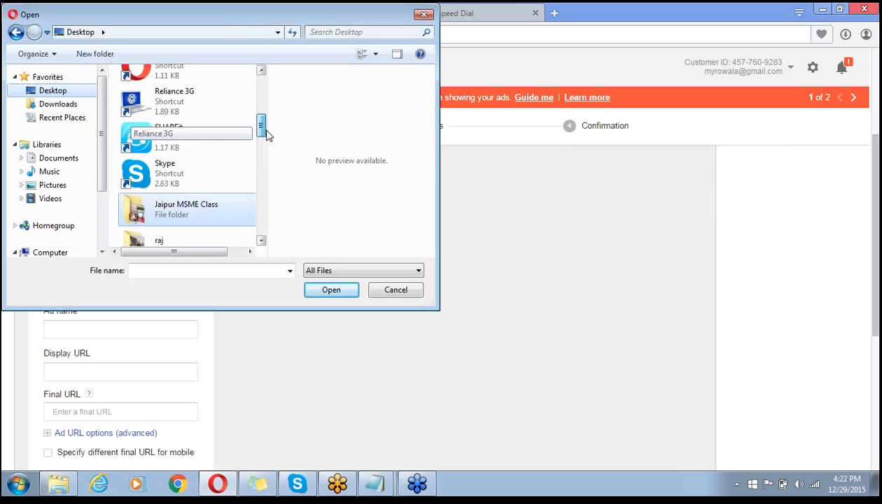
pyautogui.scroll(-3, 266, 135)
# - Upload 'aqua fresh model 2' from the Desktop photos folder; it is rejected as too large
pyautogui.doubleClick(170, 175)
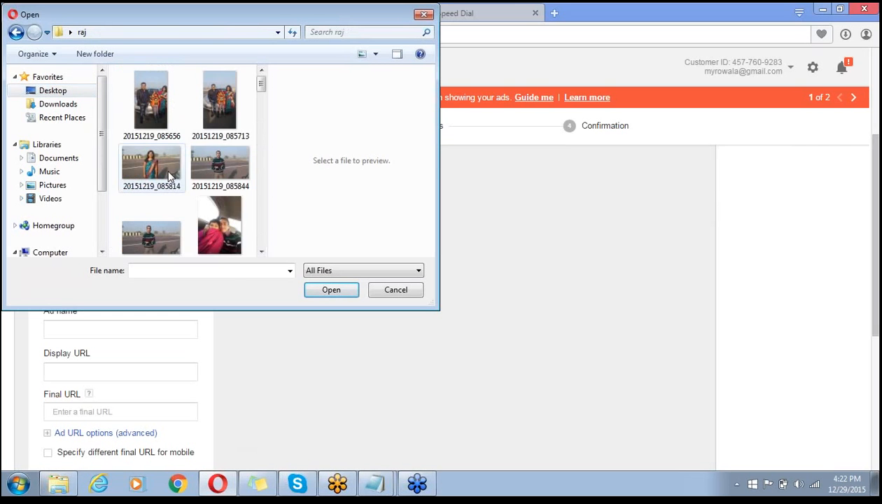
pyautogui.moveTo(262, 84); pyautogui.dragTo(273, 210)
pyautogui.click(221, 135)
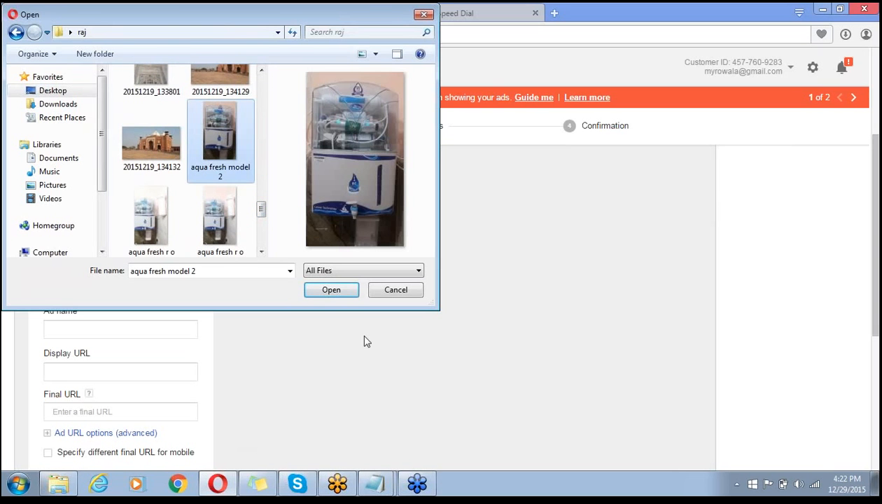
pyautogui.click(329, 289)
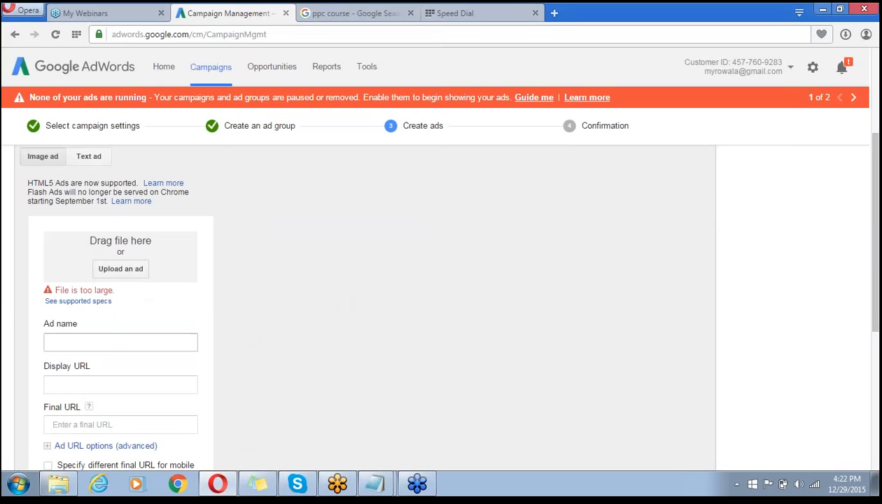
pyautogui.click(82, 337)
pyautogui.click(81, 381)
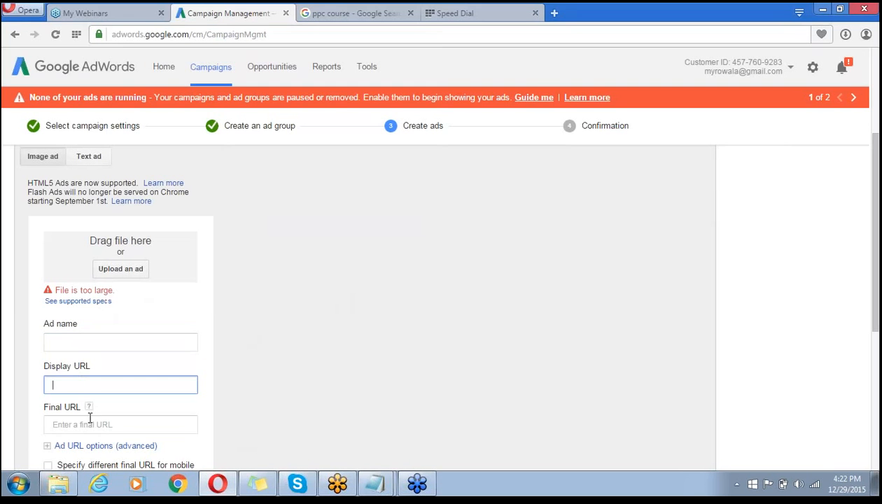
pyautogui.click(90, 424)
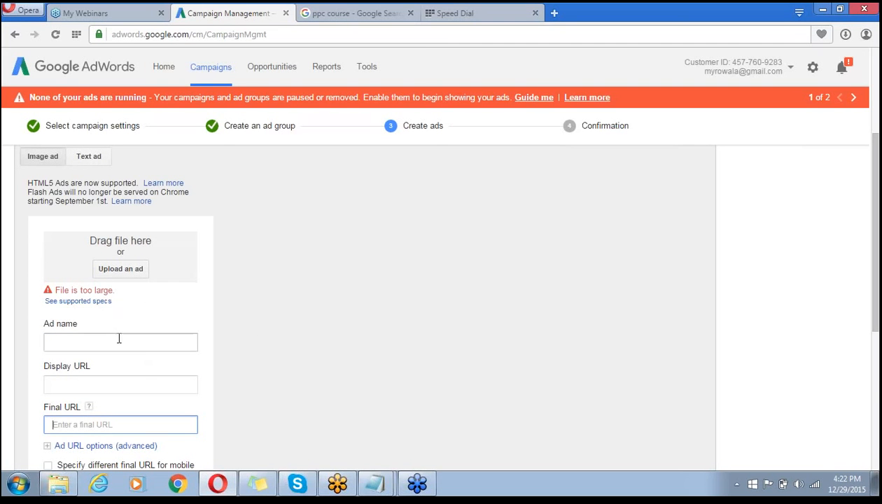
# - Switch to a text ad and enter the headline 'Free RO Service in Noida'
pyautogui.click(88, 156)
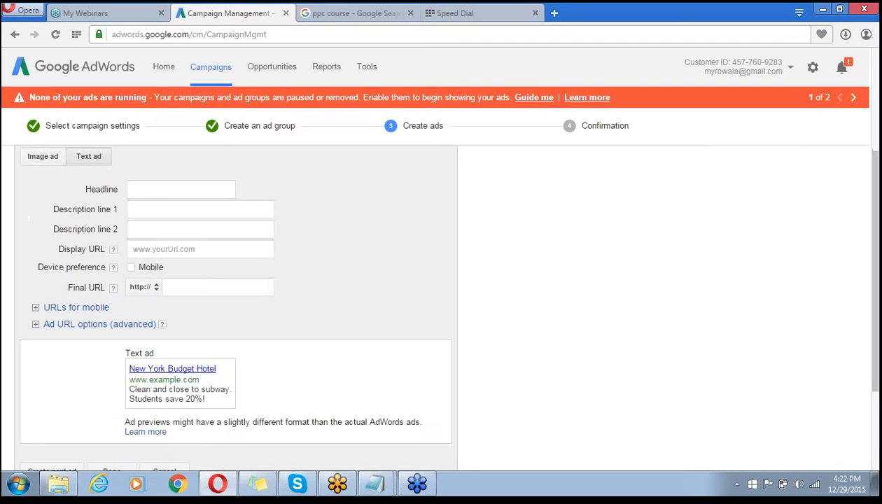
pyautogui.click(167, 188)
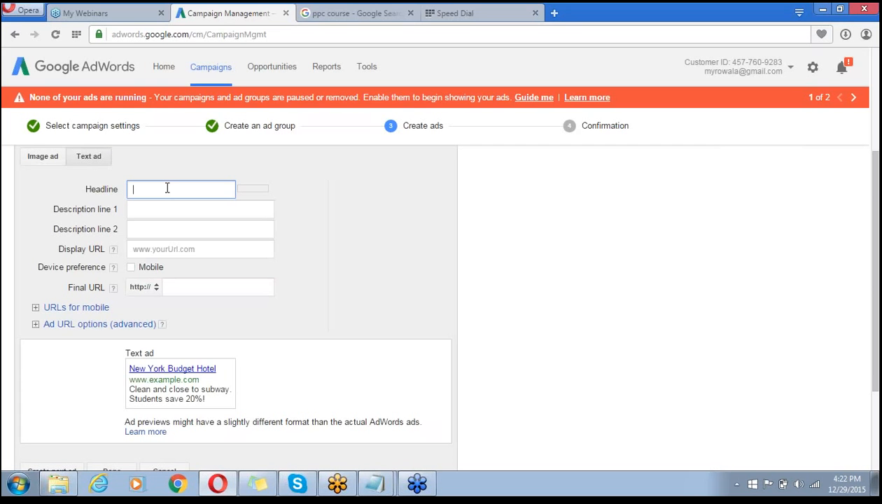
pyautogui.write('Free')
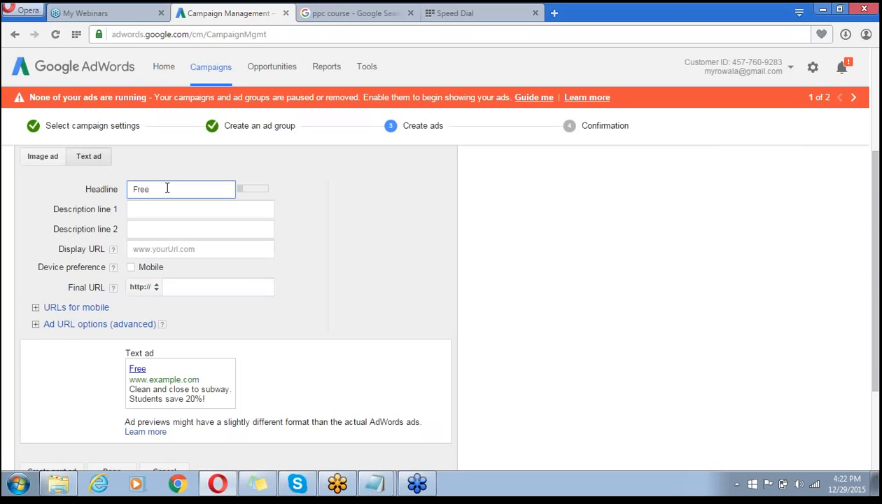
pyautogui.write(' RO Service')
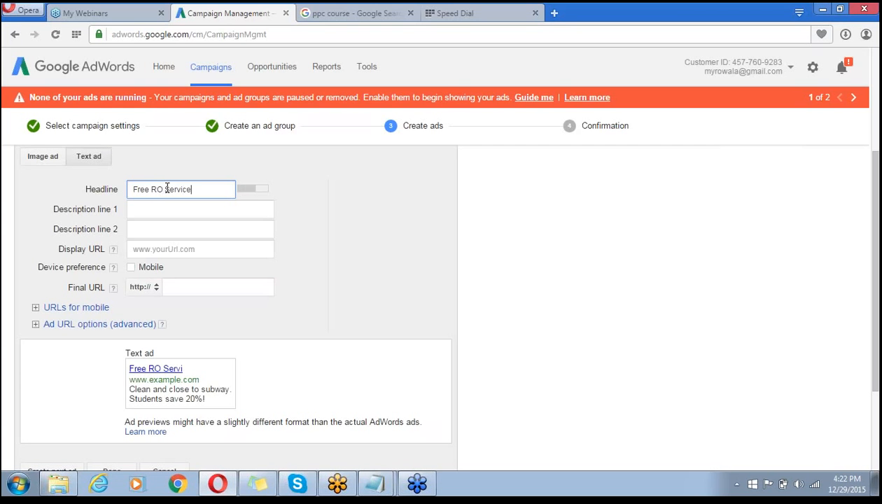
pyautogui.write(' in Noida')
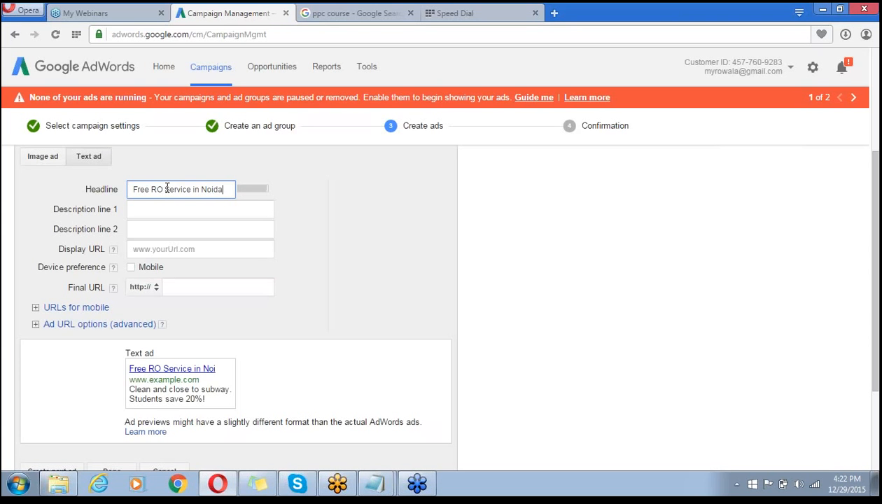
pyautogui.hotkey('ctrl', 'a')
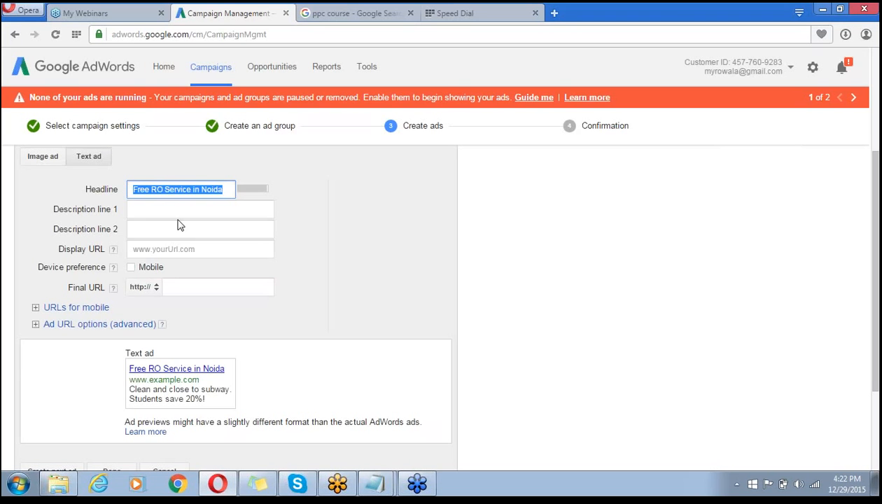
pyautogui.press('Tab')
# - Write description lines 'Claim your1st FREE RO service' and 'Call Now to get RO service at home'
pyautogui.write('C')
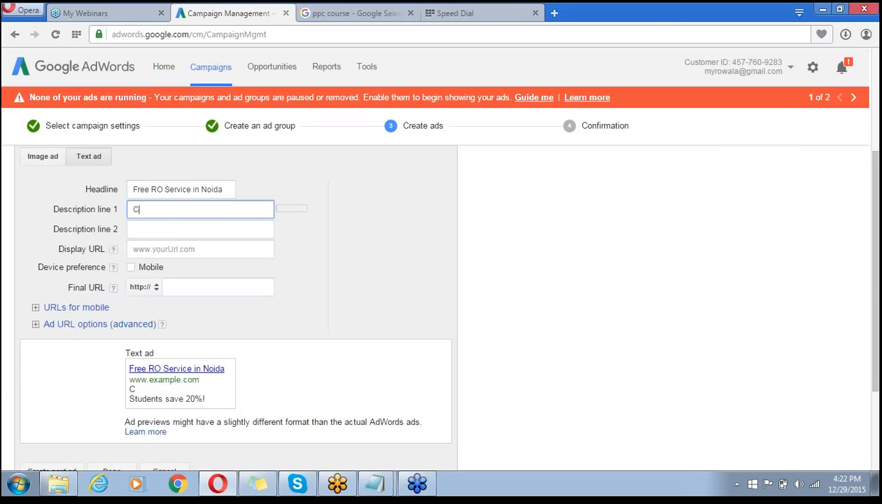
pyautogui.write('laim your1st')
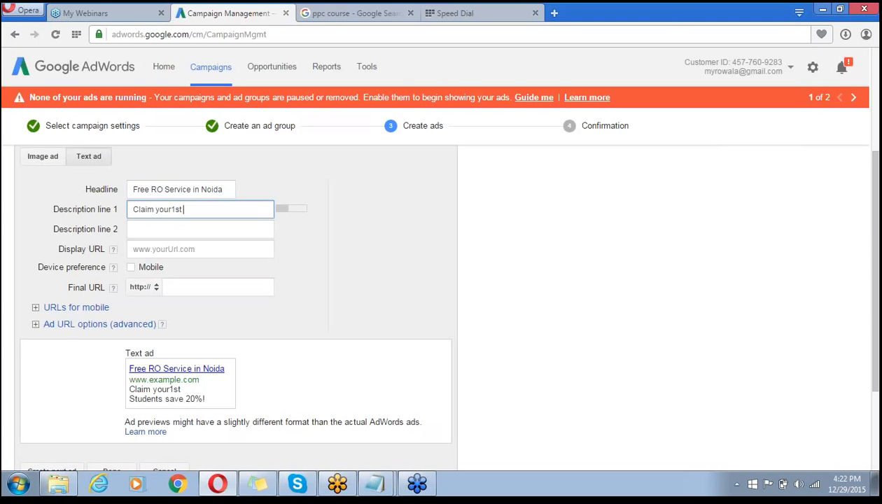
pyautogui.write(' FREE serv')
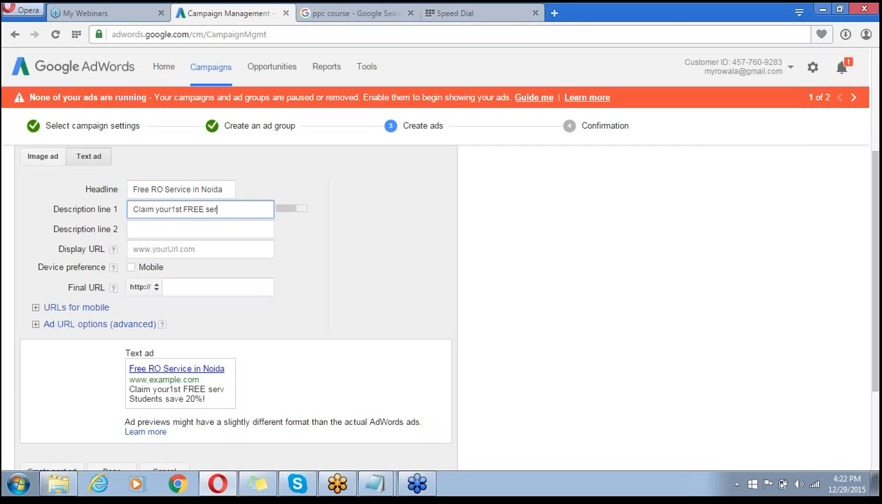
pyautogui.press('BackSpace')
pyautogui.press('BackSpace')
pyautogui.write('RO service')
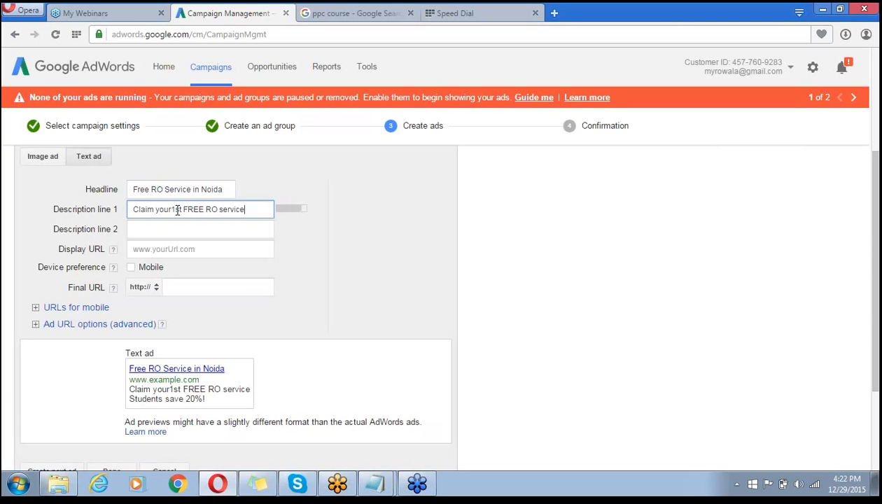
pyautogui.click(163, 226)
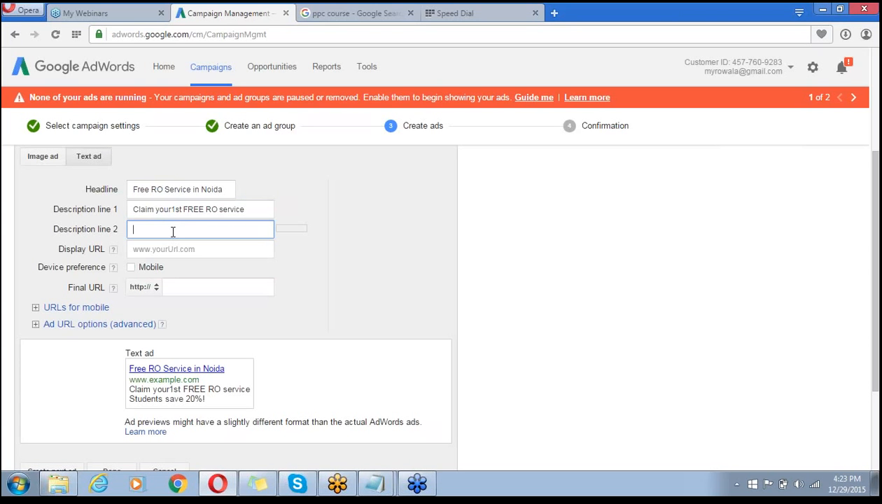
pyautogui.write('Best R')
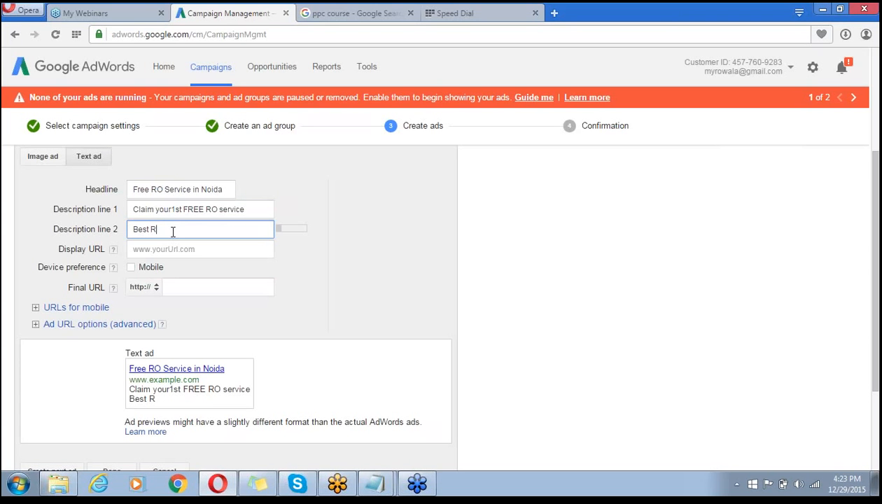
pyautogui.write('O s')
pyautogui.press('BackSpace')
pyautogui.press('BackSpace')
pyautogui.press('BackSpace')
pyautogui.press('BackSpace')
pyautogui.press('BackSpace')
pyautogui.press('BackSpace')
pyautogui.press('BackSpace')
pyautogui.press('BackSpace')
pyautogui.press('BackSpace')
pyautogui.write('Call Now to get RO ')
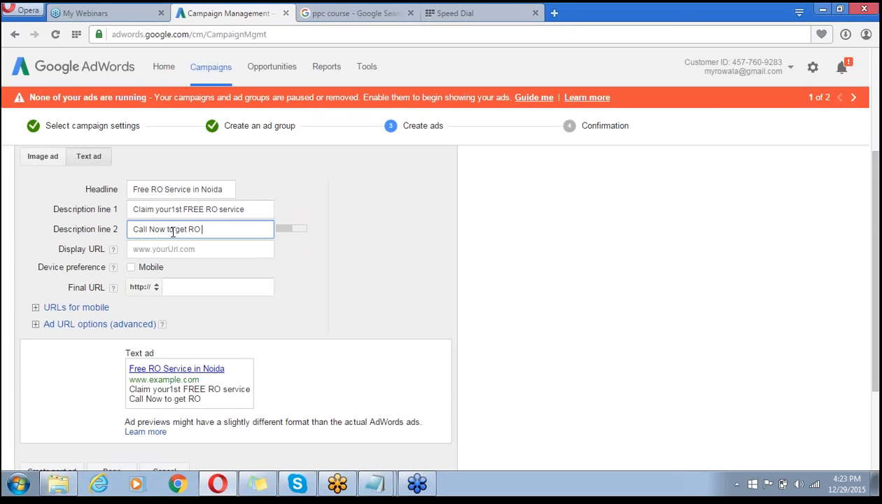
pyautogui.write('service at ')
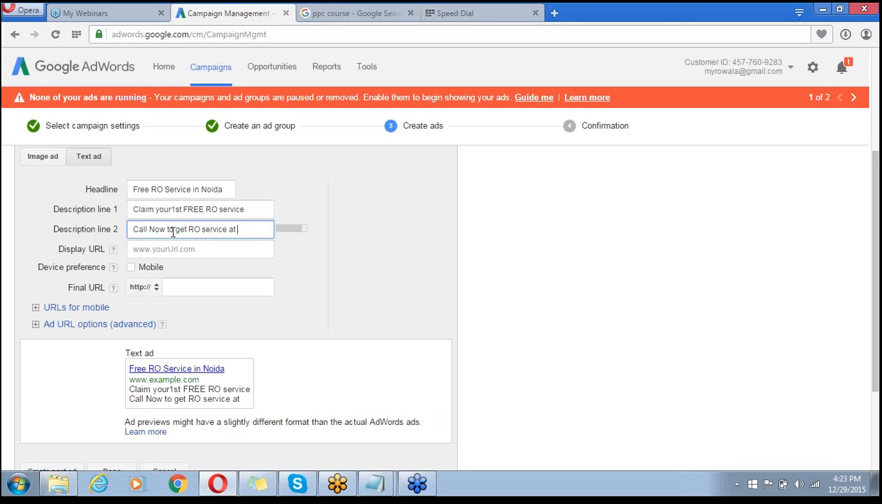
pyautogui.write('home')
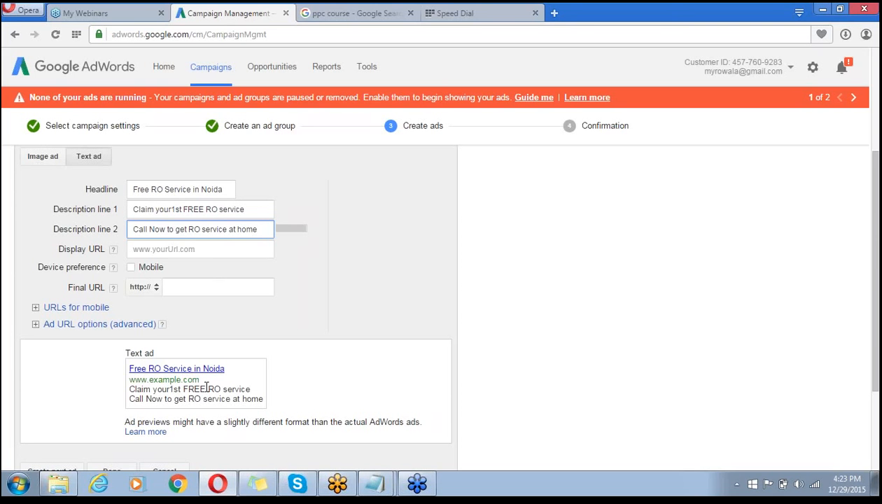
pyautogui.click(192, 252)
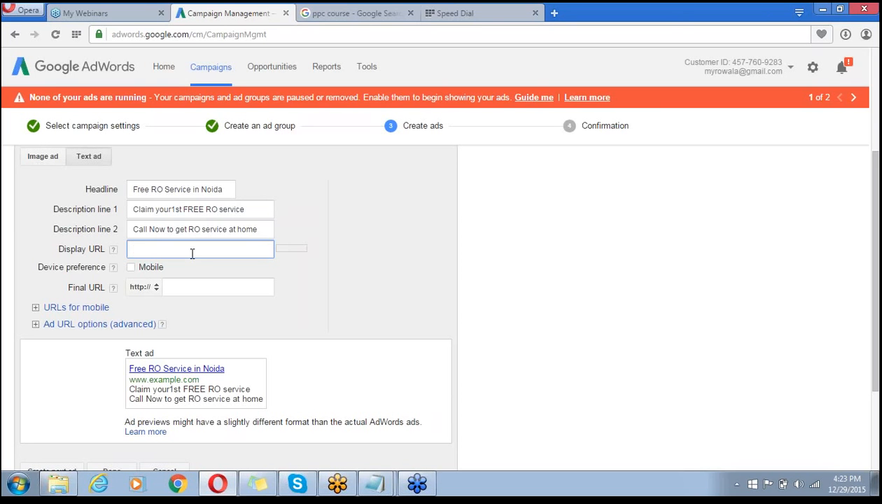
pyautogui.write('www.rowal.in')
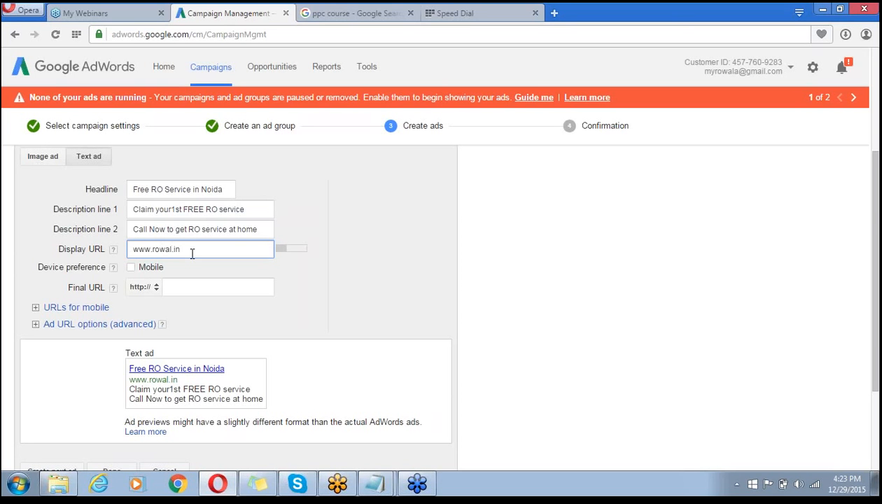
pyautogui.write('/display')
pyautogui.press('BackSpace')
pyautogui.press('BackSpace')
pyautogui.press('BackSpace')
pyautogui.press('BackSpace')
pyautogui.press('BackSpace')
pyautogui.press('BackSpace')
pyautogui.press('BackSpace')
pyautogui.write('service')
# - In the Speed Dial tab, load the rowala.in website from the address suggestions
pyautogui.click(472, 10)
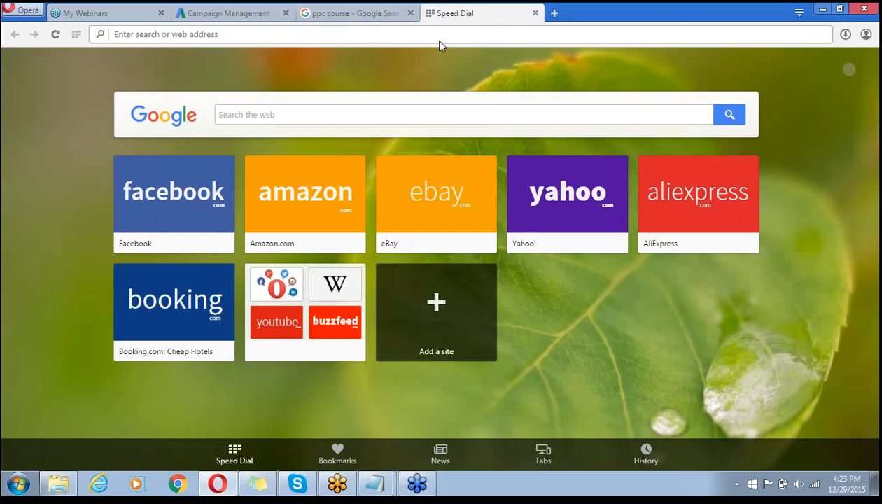
pyautogui.write('ro')
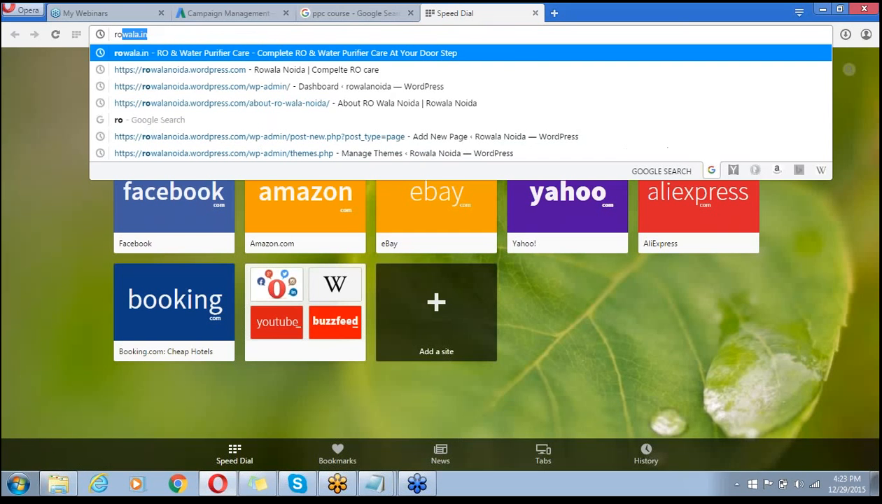
pyautogui.press('Down')
pyautogui.press('Up')
pyautogui.press('Return')
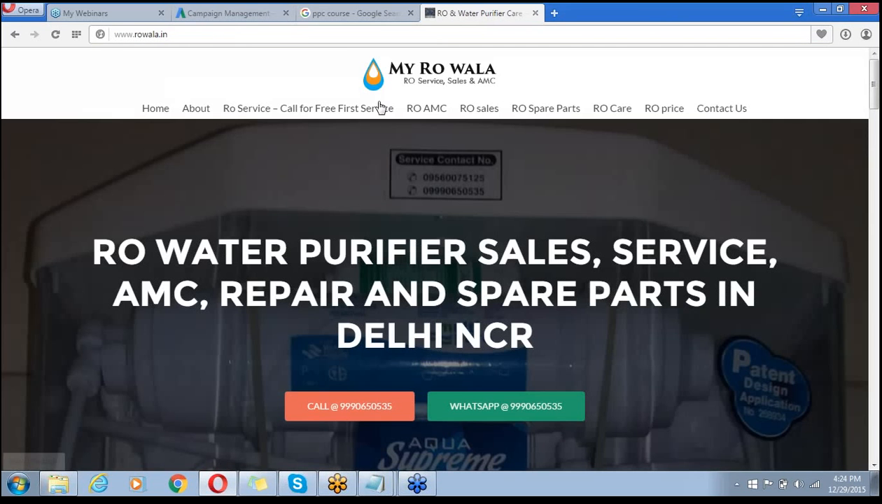
pyautogui.click(366, 110)
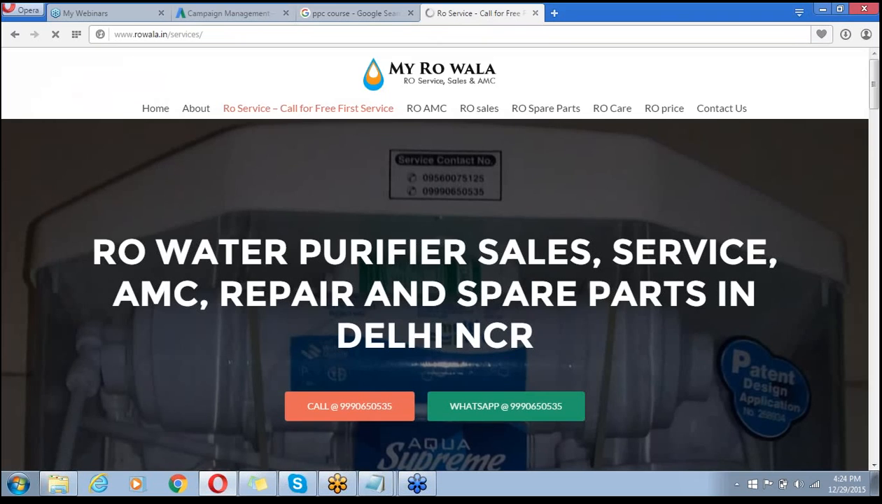
pyautogui.click(275, 34)
pyautogui.hotkey('ctrl', 'c')
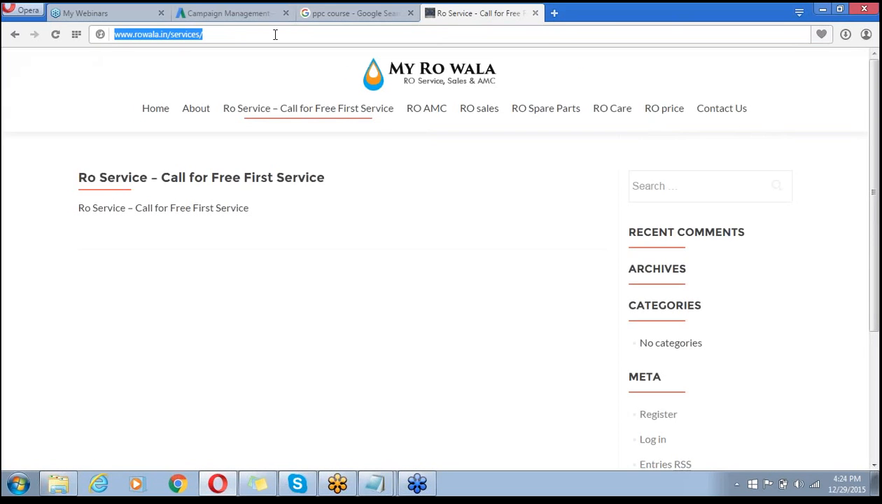
pyautogui.click(230, 13)
pyautogui.click(194, 286)
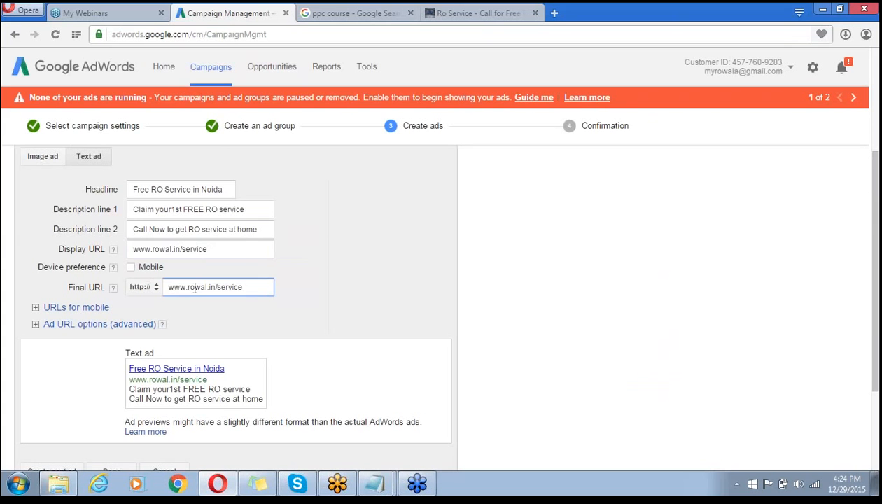
pyautogui.hotkey('ctrl', 'a')
pyautogui.hotkey('ctrl', 'v')
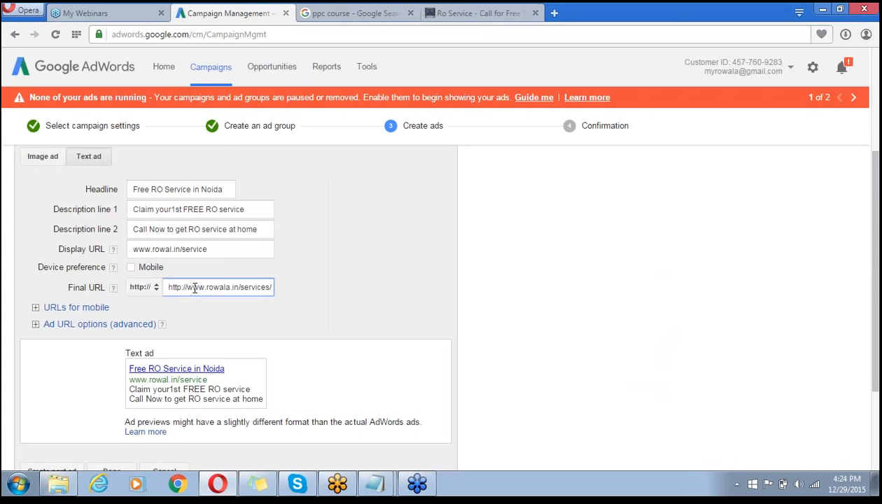
pyautogui.click(216, 252)
pyautogui.hotkey('ctrl', 'a')
pyautogui.hotkey('ctrl', 'v')
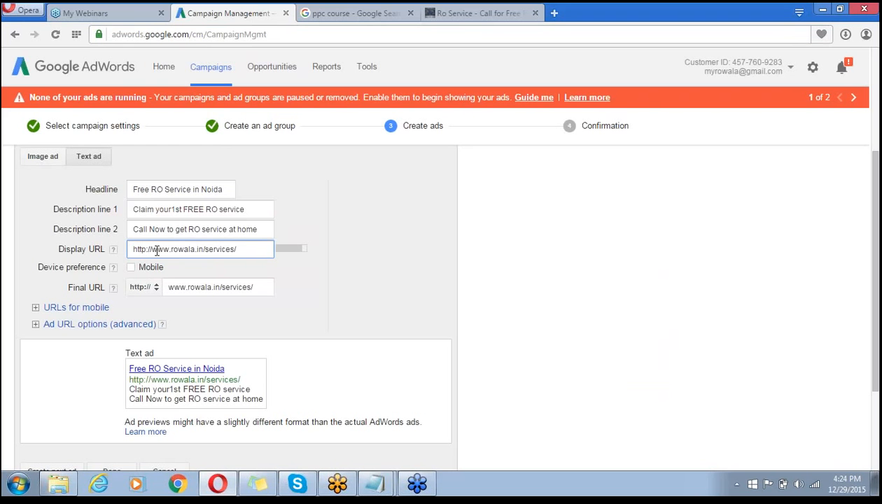
pyautogui.click(211, 289)
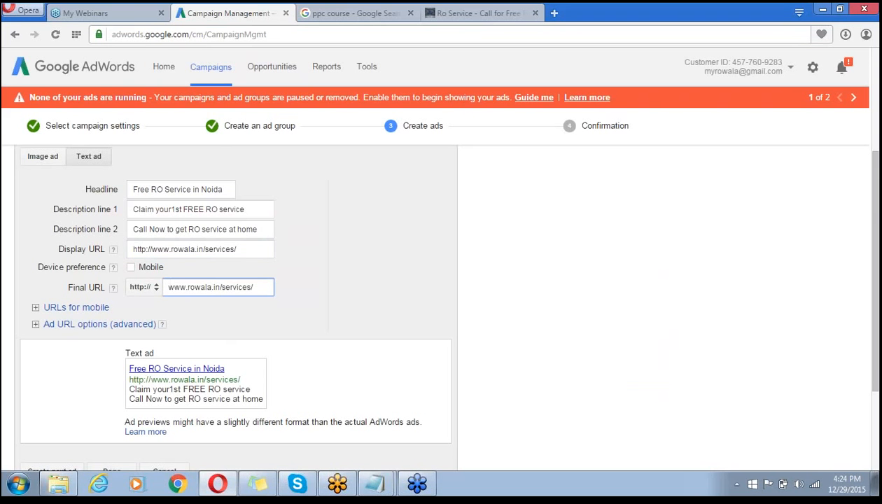
pyautogui.click(690, 180)
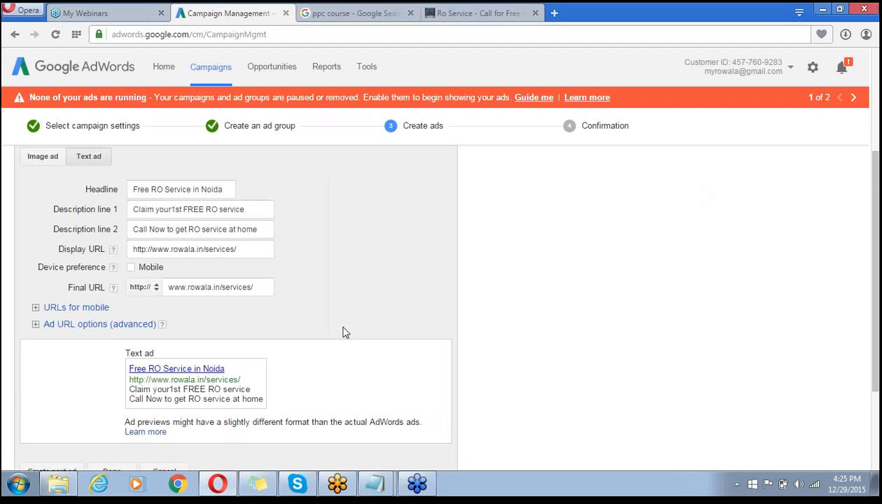
# - Save the text ad and continue to the billing account setup page
pyautogui.scroll(-2, 343, 331)
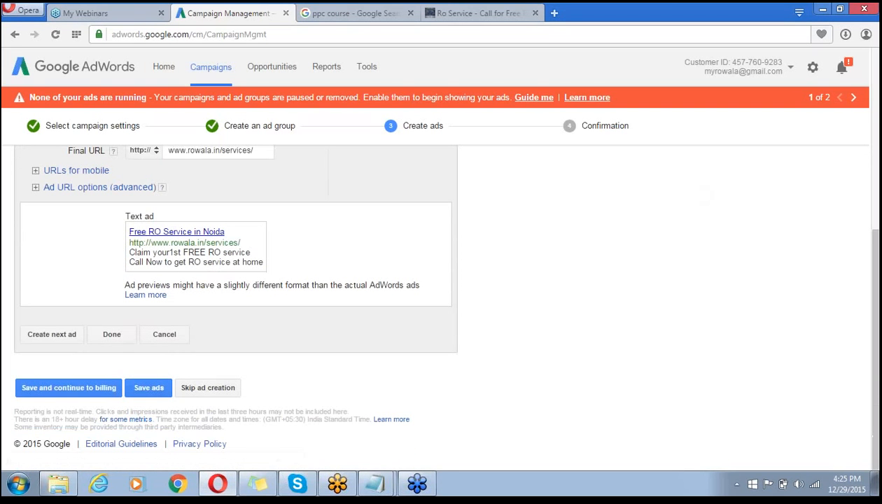
pyautogui.click(89, 387)
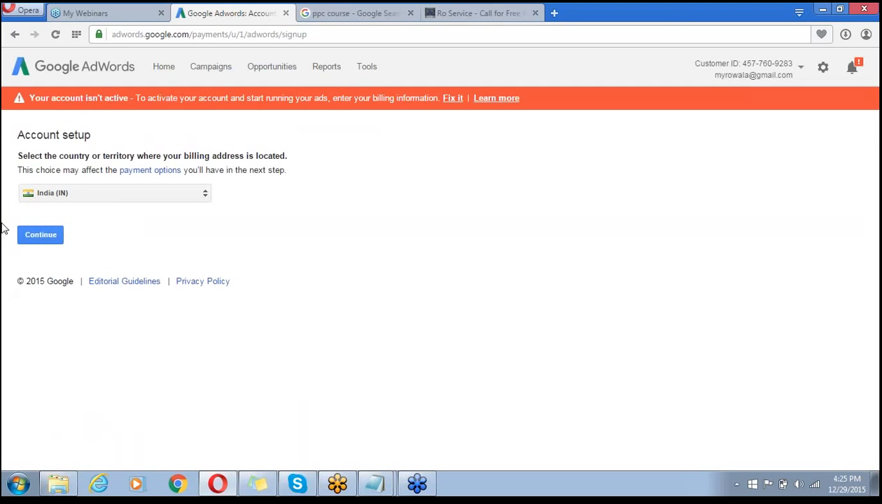
pyautogui.click(182, 15)
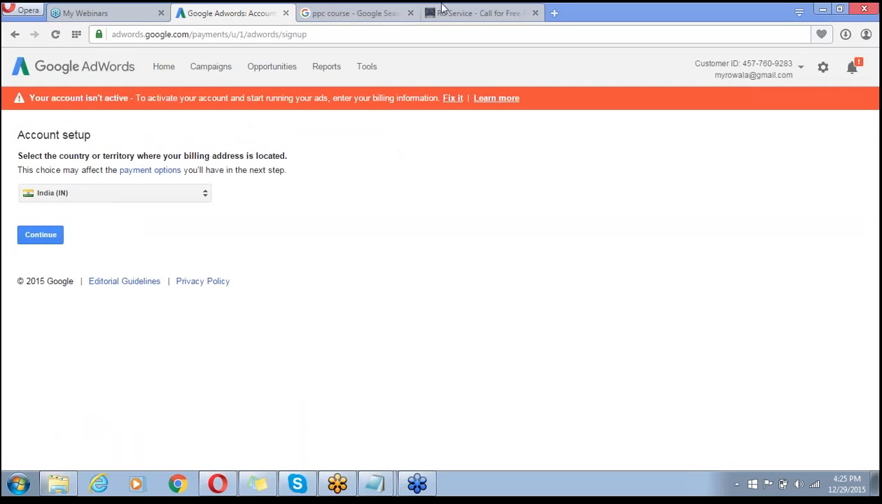
# - Return to the campaigns overview and open the Shared library
pyautogui.click(201, 75)
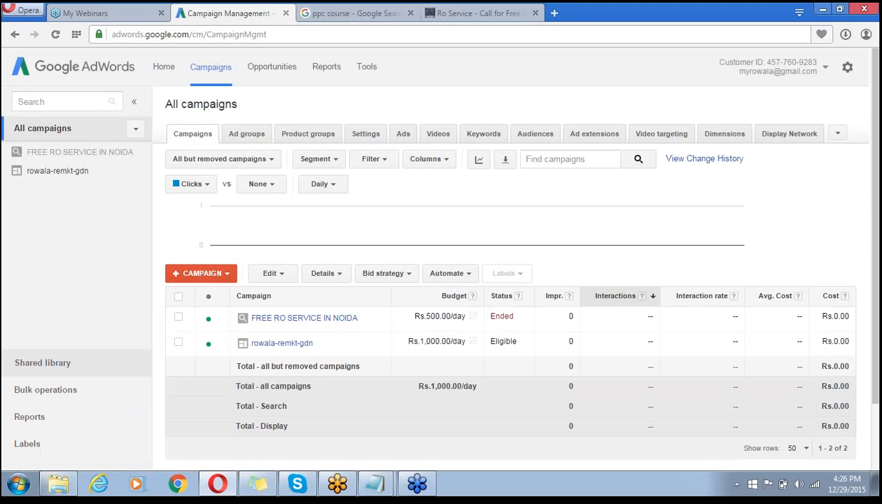
pyautogui.click(62, 364)
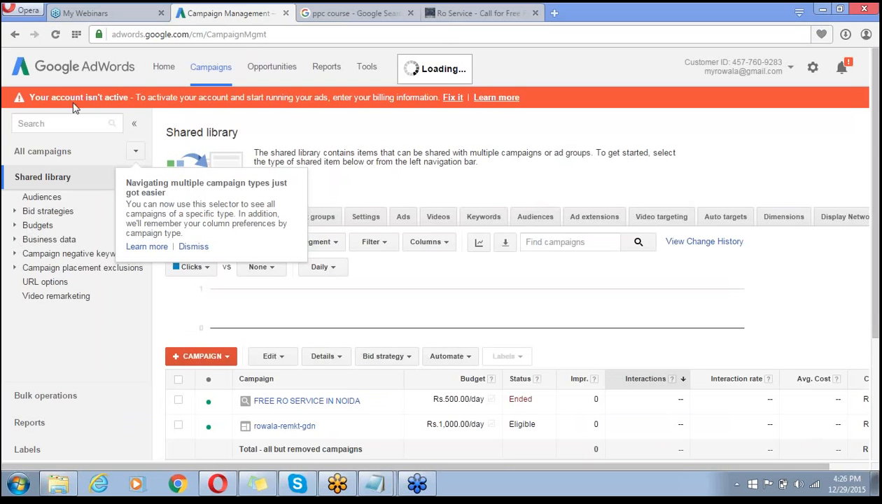
# - Open shared Audiences, dismiss the tip, and show the remarketing list types
pyautogui.click(43, 197)
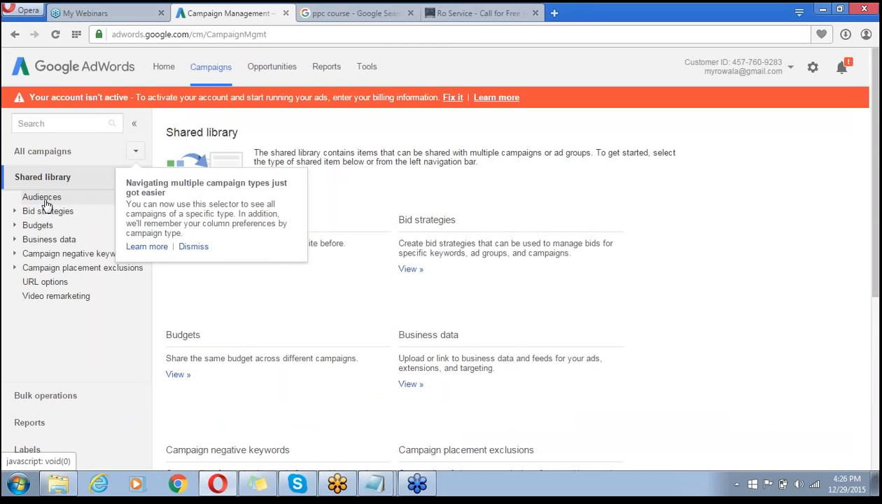
pyautogui.click(194, 247)
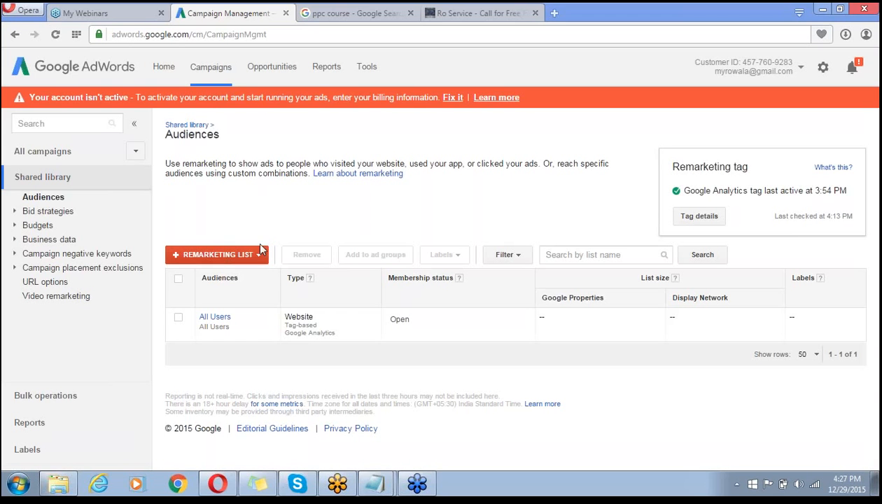
pyautogui.click(220, 257)
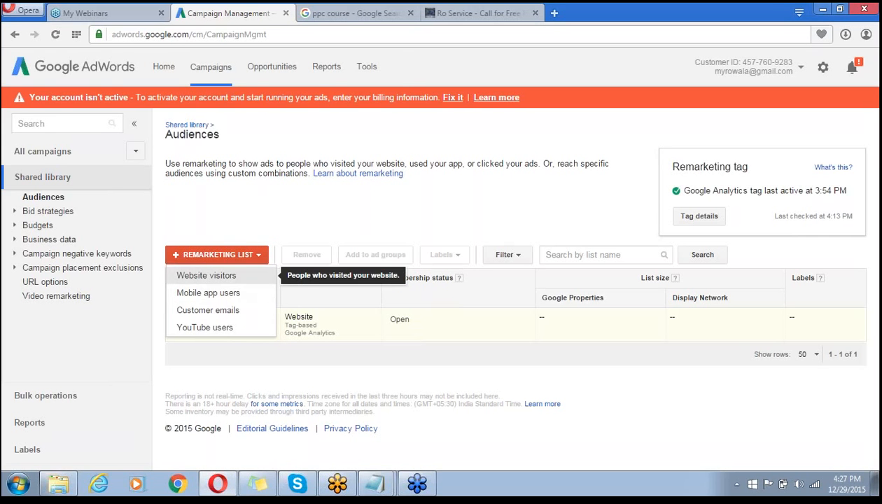
# - Name a new website-visitors list 'Service', keeping Visitors of a page as who to add
pyautogui.click(206, 275)
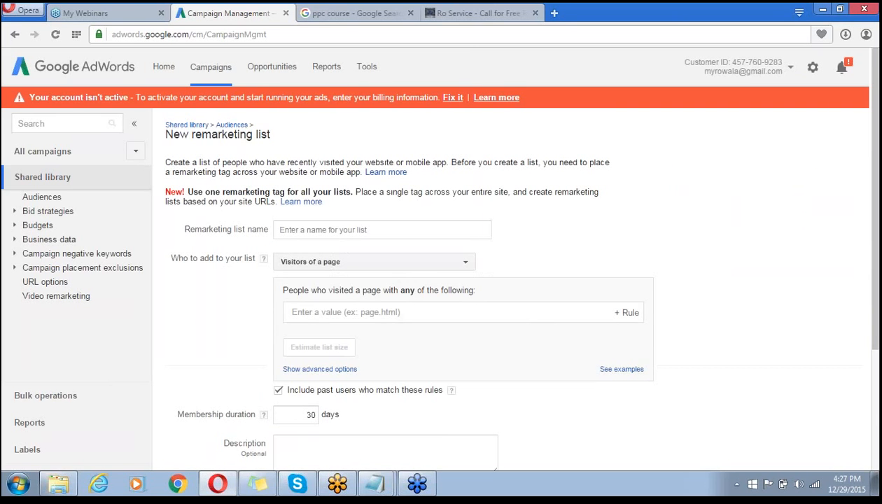
pyautogui.click(368, 228)
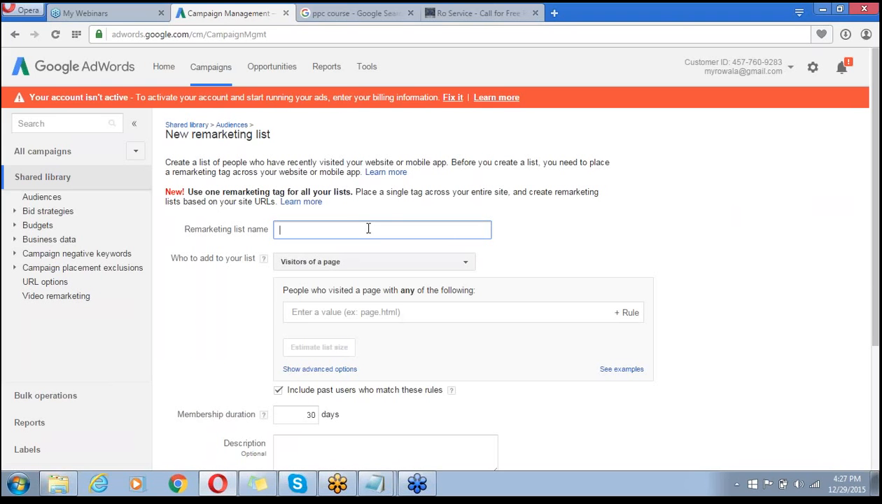
pyautogui.write('Service')
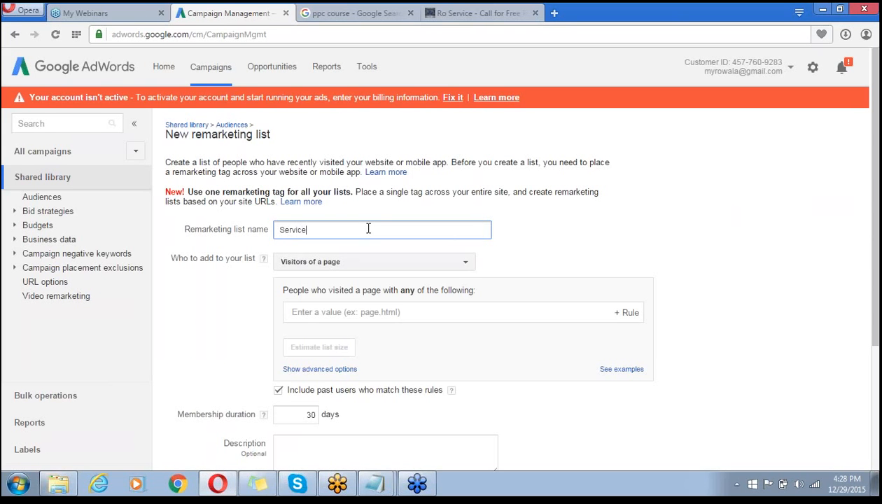
pyautogui.click(382, 265)
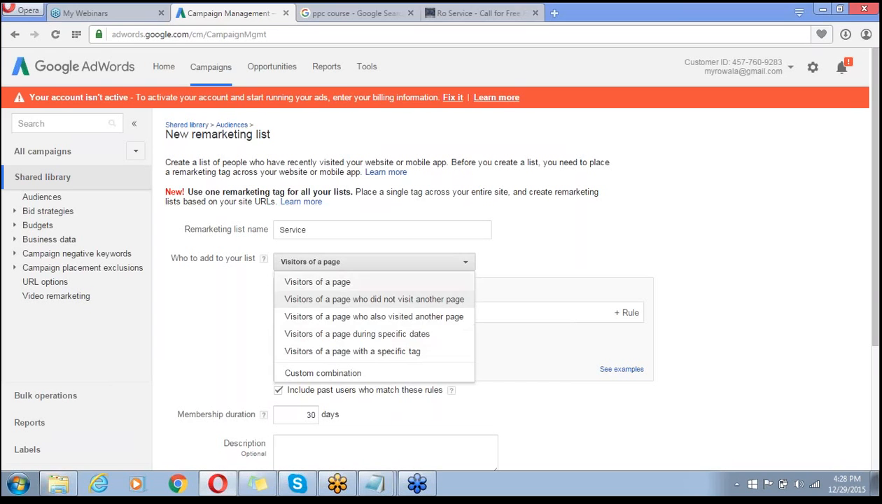
pyautogui.click(318, 282)
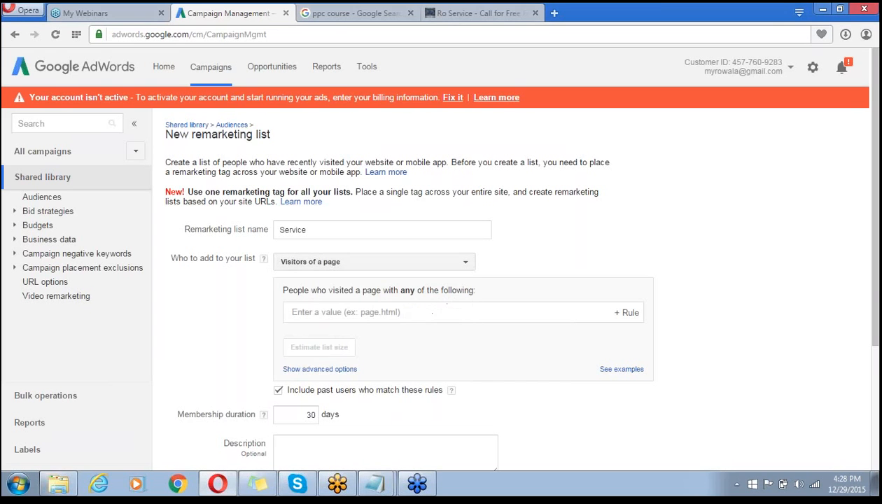
pyautogui.click(341, 316)
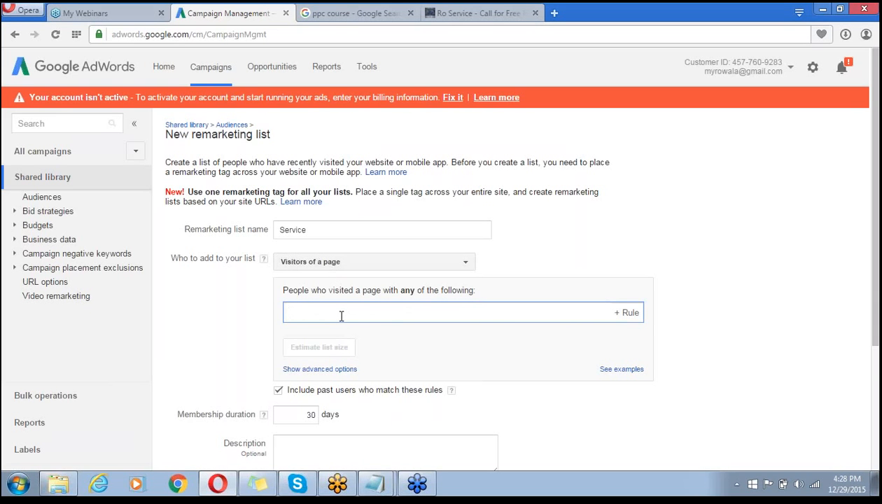
# - Add a new URL rule to the Service list, keeping the 'contains' condition
pyautogui.click(628, 315)
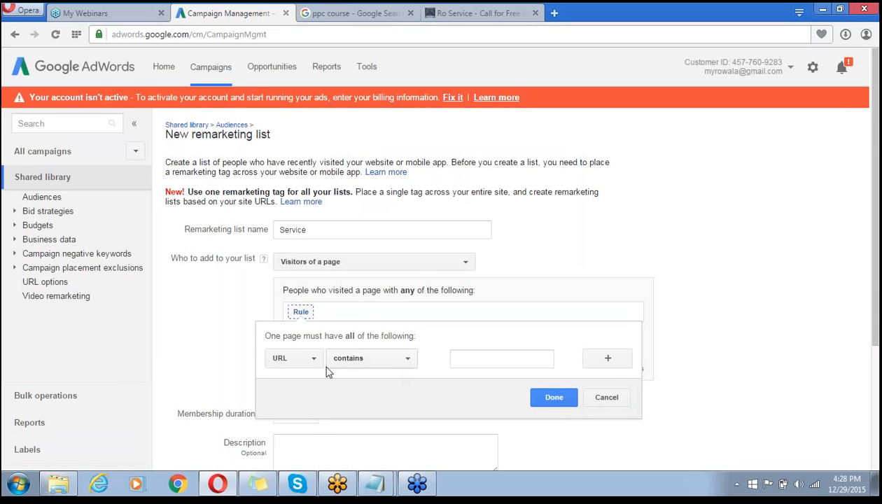
pyautogui.click(403, 361)
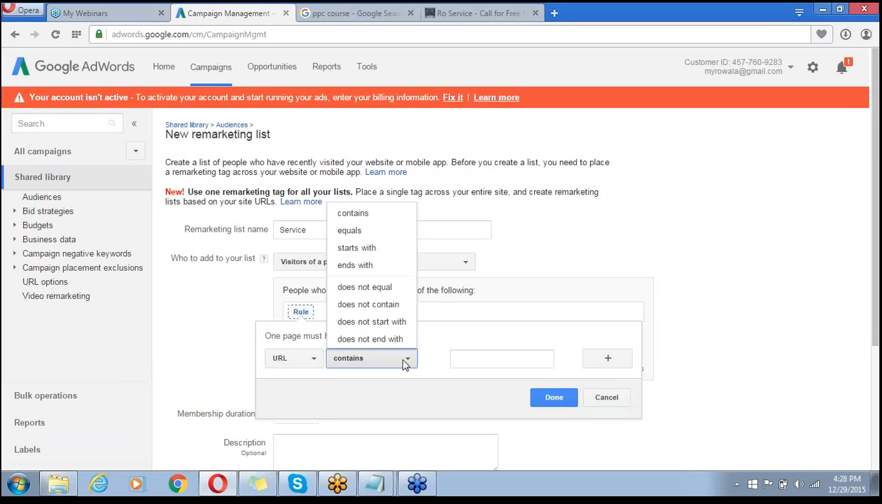
pyautogui.click(377, 212)
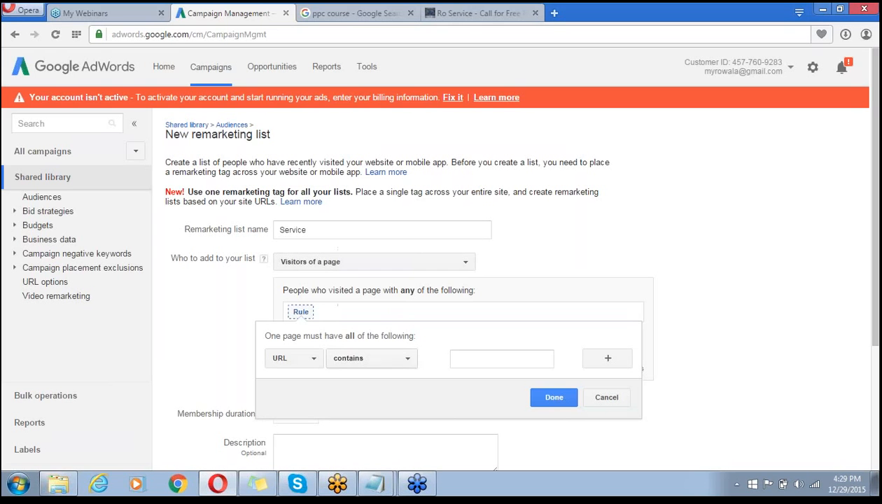
pyautogui.click(474, 358)
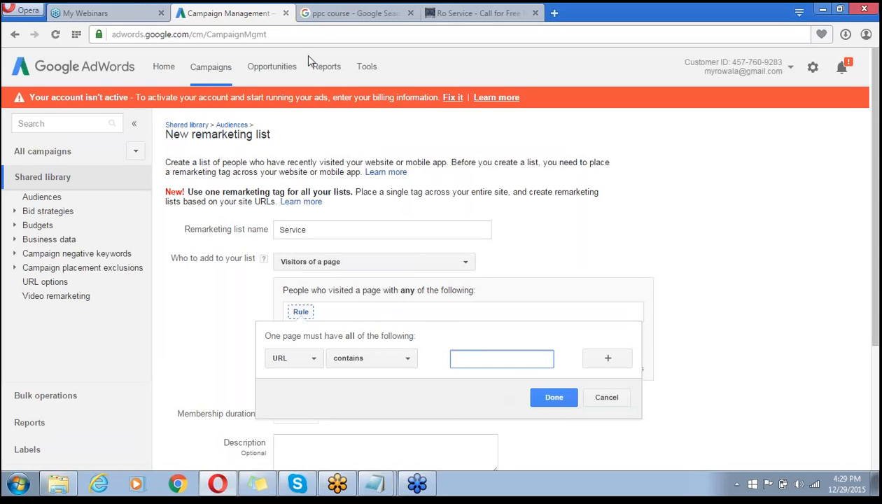
pyautogui.click(251, 11)
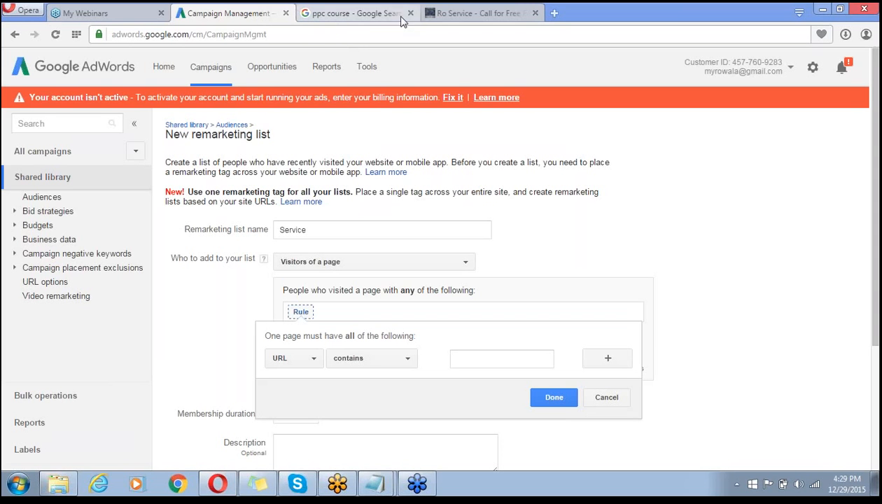
# - Copy the word 'services' from the Ro Service page address and return to AdWords
pyautogui.click(441, 14)
pyautogui.click(189, 35)
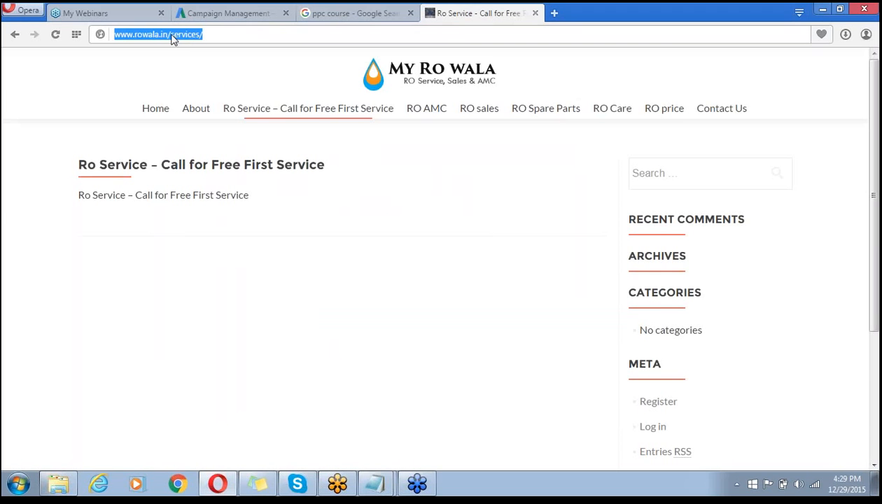
pyautogui.click(188, 34)
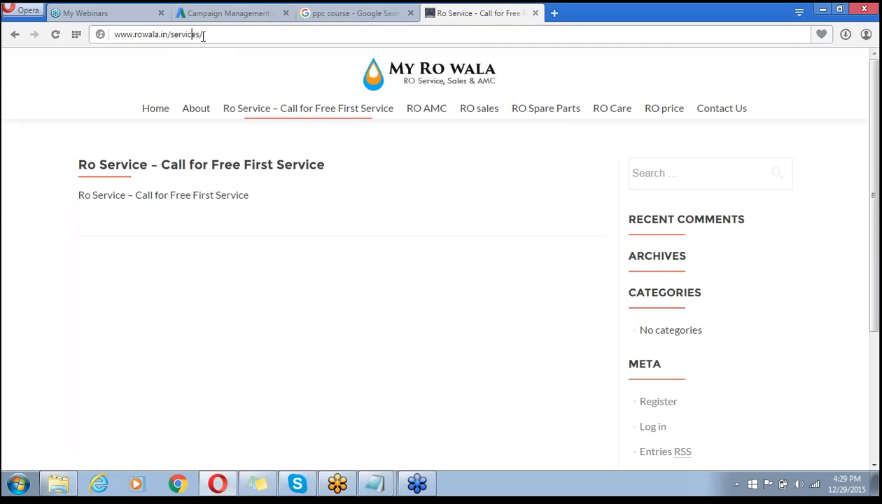
pyautogui.hotkey('shift', 'Left')
pyautogui.hotkey('shift', 'Left')
pyautogui.hotkey('shift', 'Left')
pyautogui.hotkey('shift', 'Left')
pyautogui.hotkey('shift', 'Left')
pyautogui.hotkey('shift', 'Left')
pyautogui.hotkey('shift', 'Left')
pyautogui.hotkey('shift', 'Left')
pyautogui.hotkey('ctrl', 'c')
pyautogui.click(249, 13)
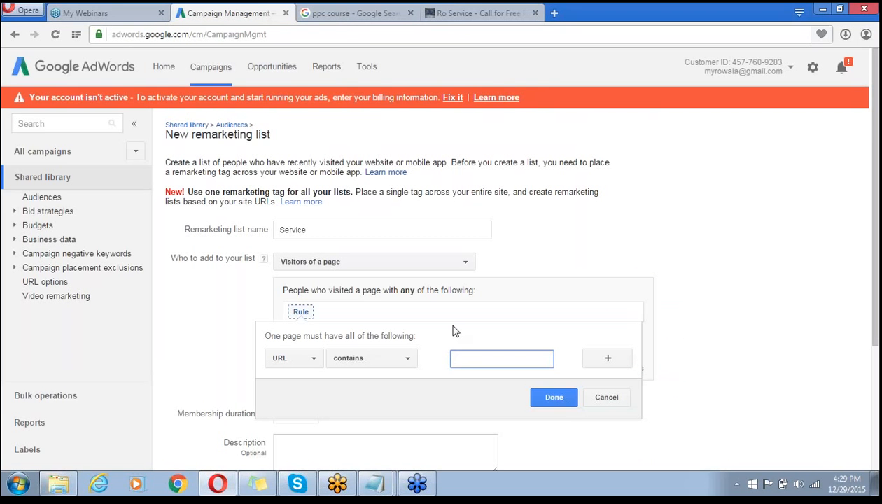
# - Paste 'services' as the value and confirm the 'URL contains services' rule
pyautogui.hotkey('ctrl', 'v')
pyautogui.click(553, 398)
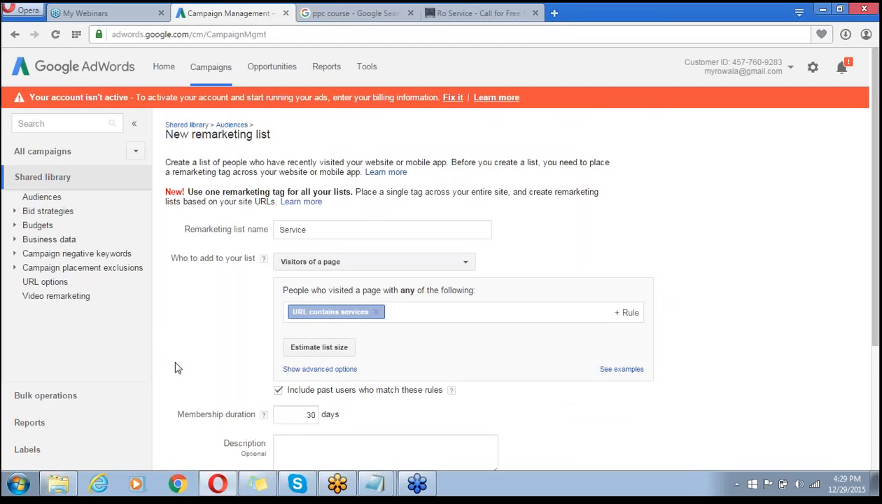
pyautogui.scroll(-3, 175, 367)
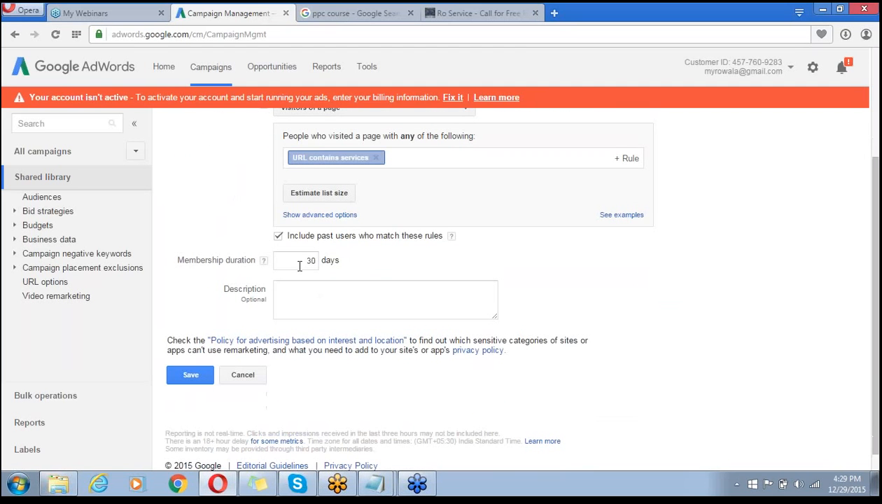
# - Change the membership duration from 30 to 90 days and save the Service list
pyautogui.click(317, 260)
pyautogui.press('BackSpace')
pyautogui.press('BackSpace')
pyautogui.click(263, 260)
pyautogui.click(301, 262)
pyautogui.click(750, 291)
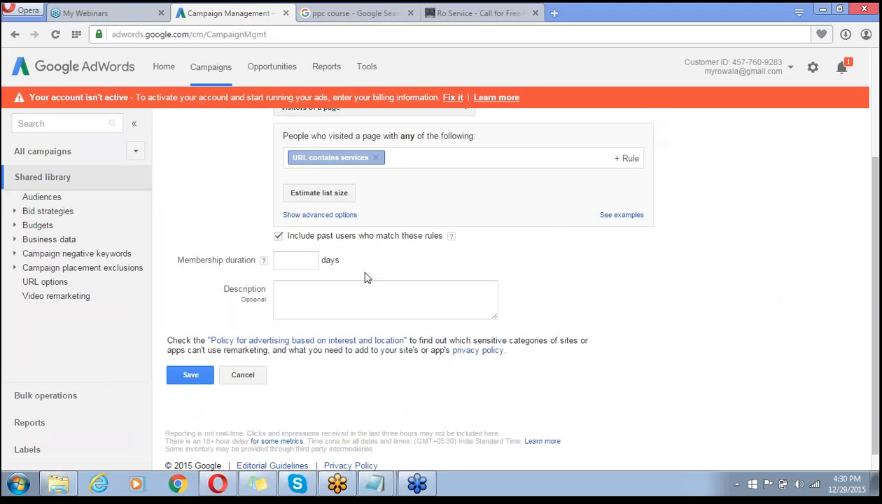
pyautogui.click(311, 261)
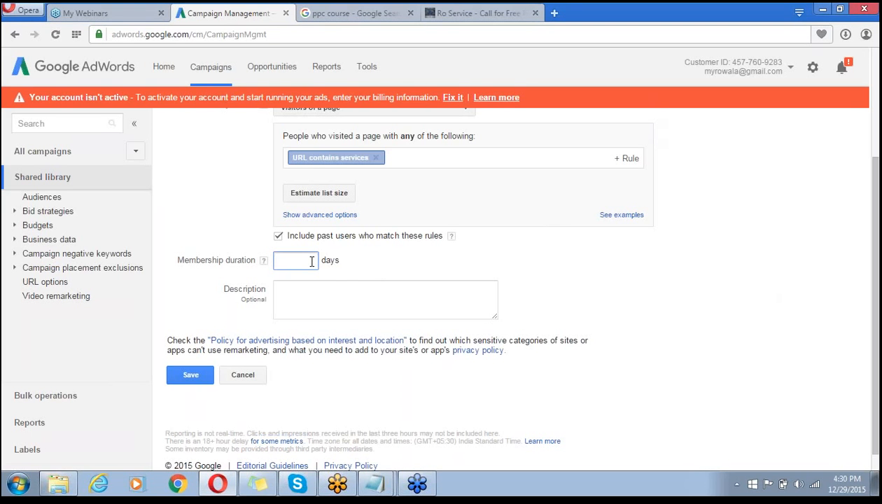
pyautogui.write('90')
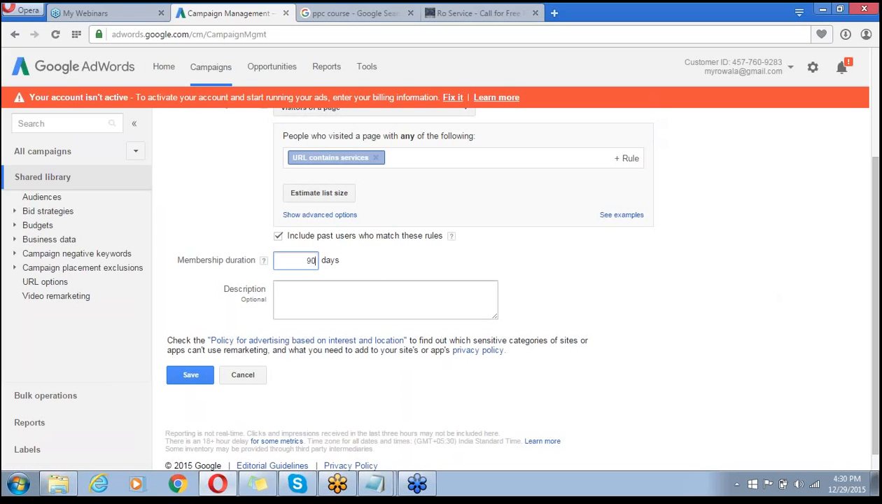
pyautogui.click(319, 300)
pyautogui.click(189, 376)
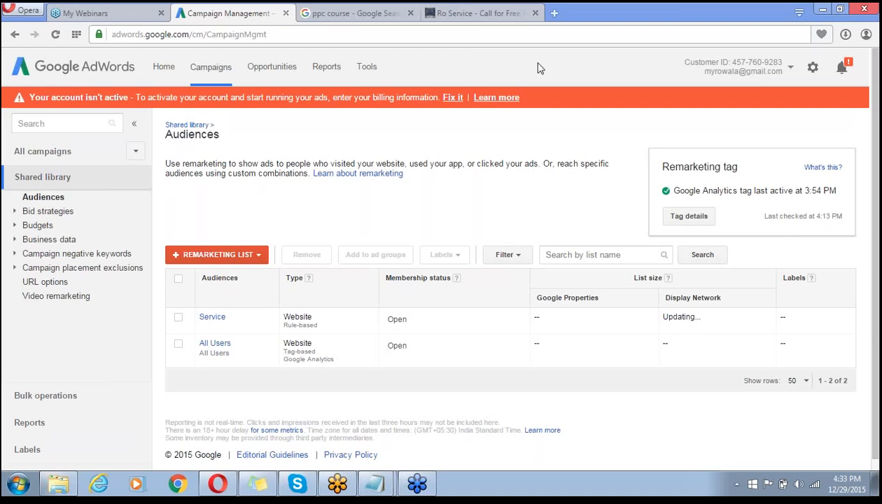
# - Switch to the 'ppc course - Google Search' results tab
pyautogui.click(356, 14)
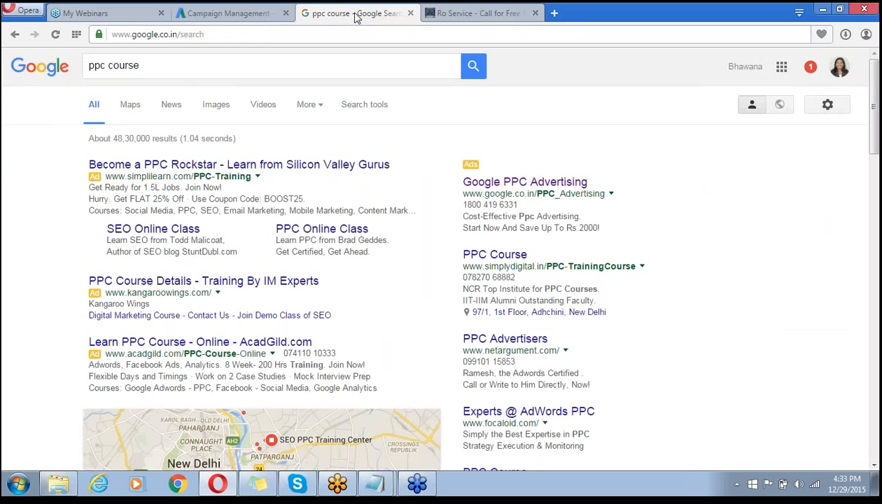